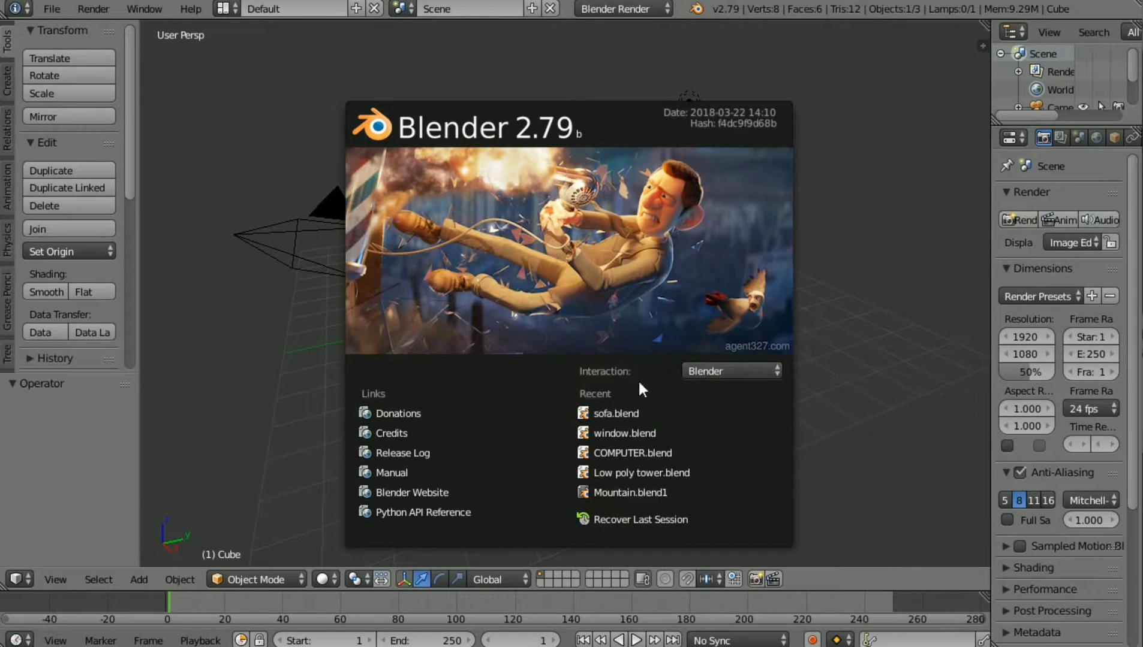
# Step: Dismiss the splash screen and switch the render engine to Cycles Render
pyautogui.click(634, 10)
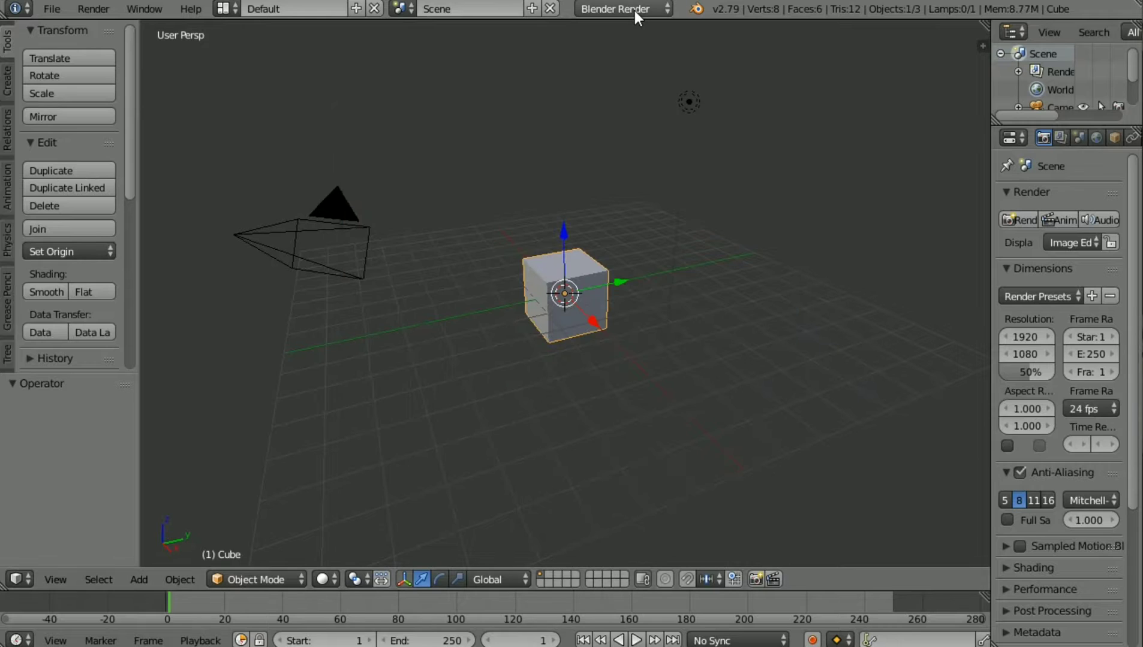
pyautogui.click(635, 9)
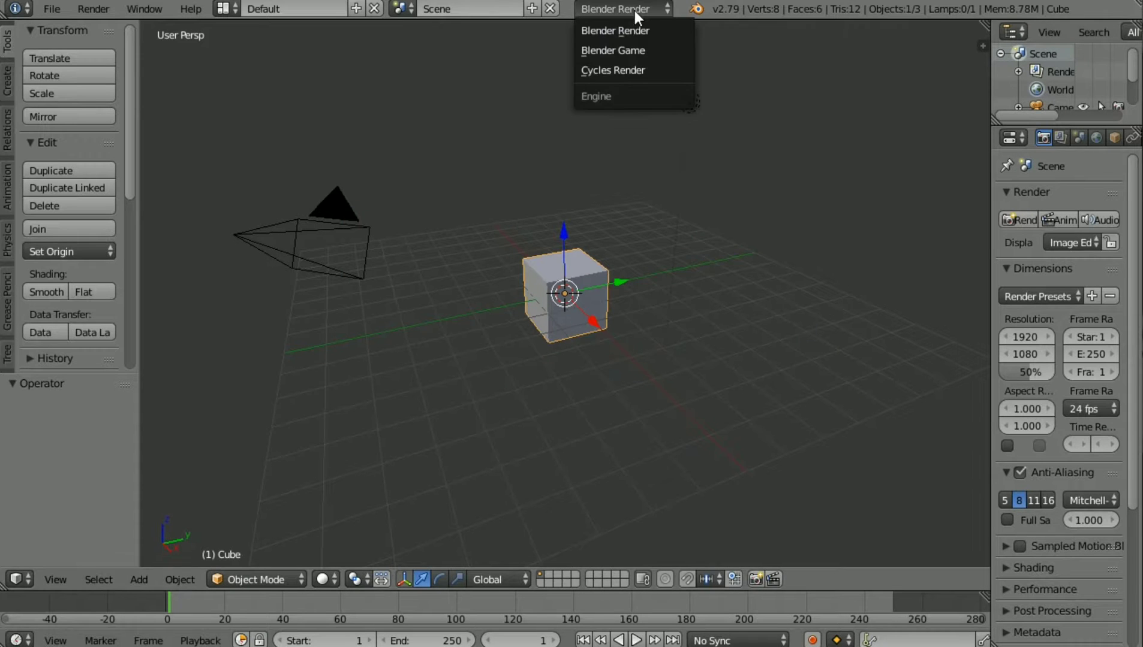
pyautogui.click(624, 66)
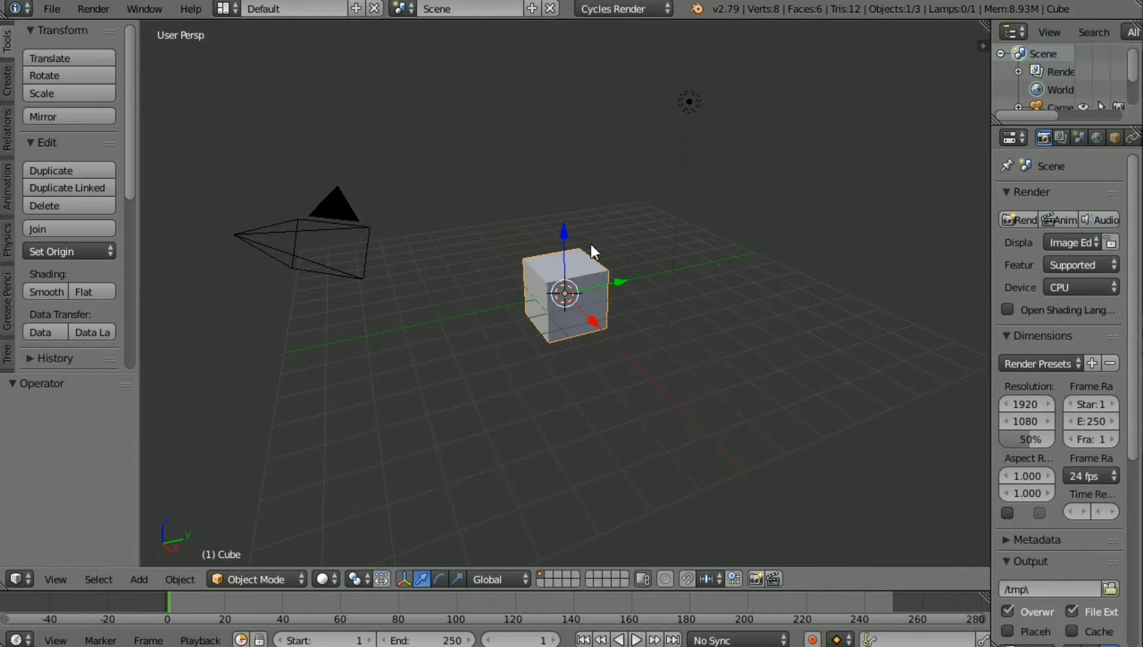
# Step: Delete the default cube and add a fresh mesh cube at the origin
pyautogui.press('x')
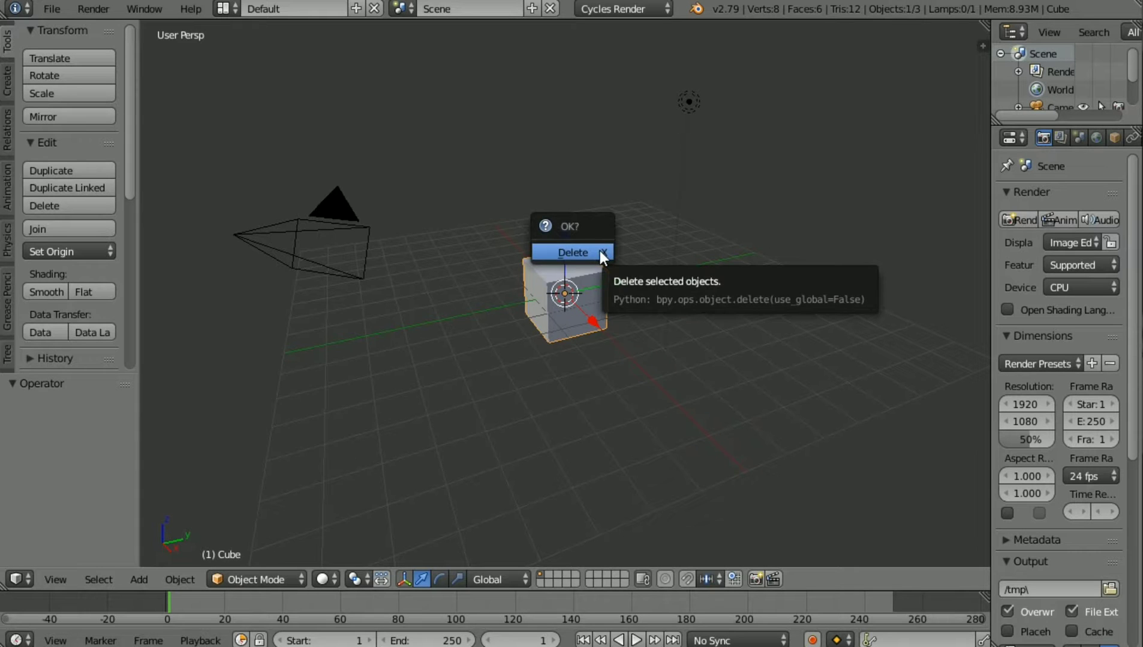
pyautogui.click(600, 250)
pyautogui.hotkey('shift', 'a')
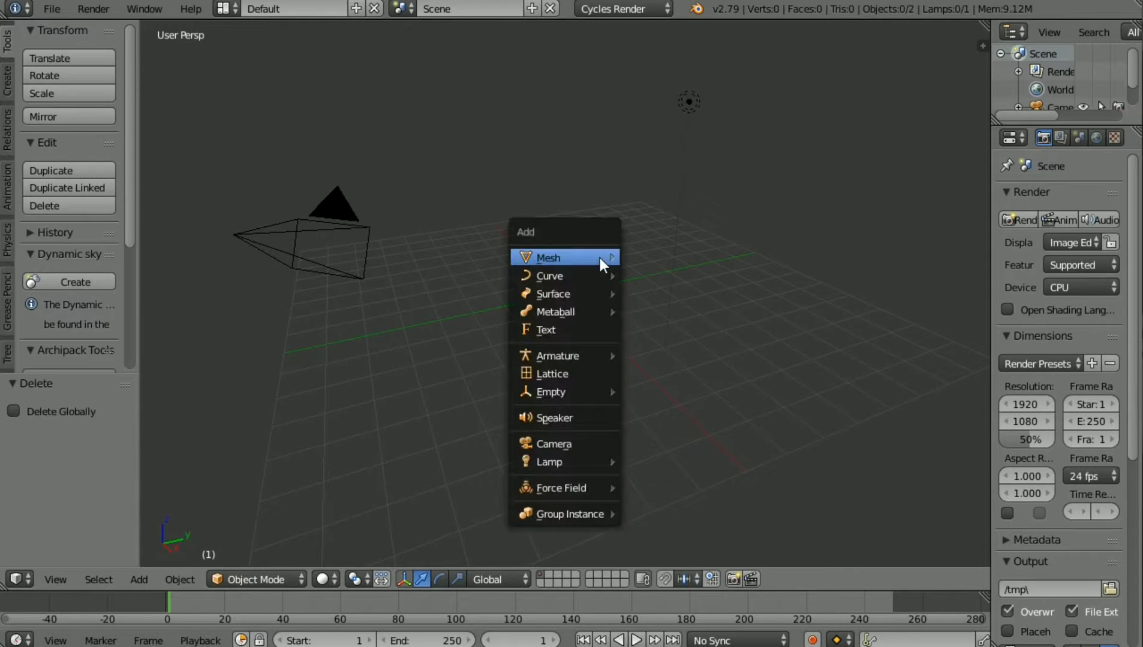
pyautogui.click(665, 276)
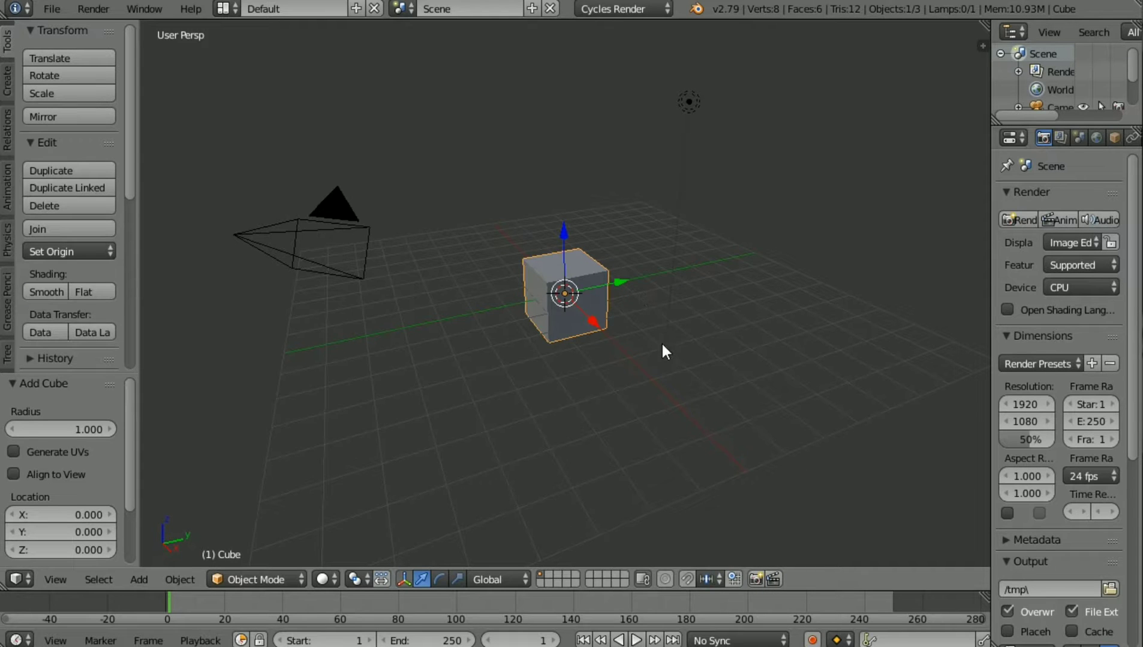
# Step: Scale the cube along X, Z and Y into a long, flat, wide slab
pyautogui.press('s')
pyautogui.press('x')
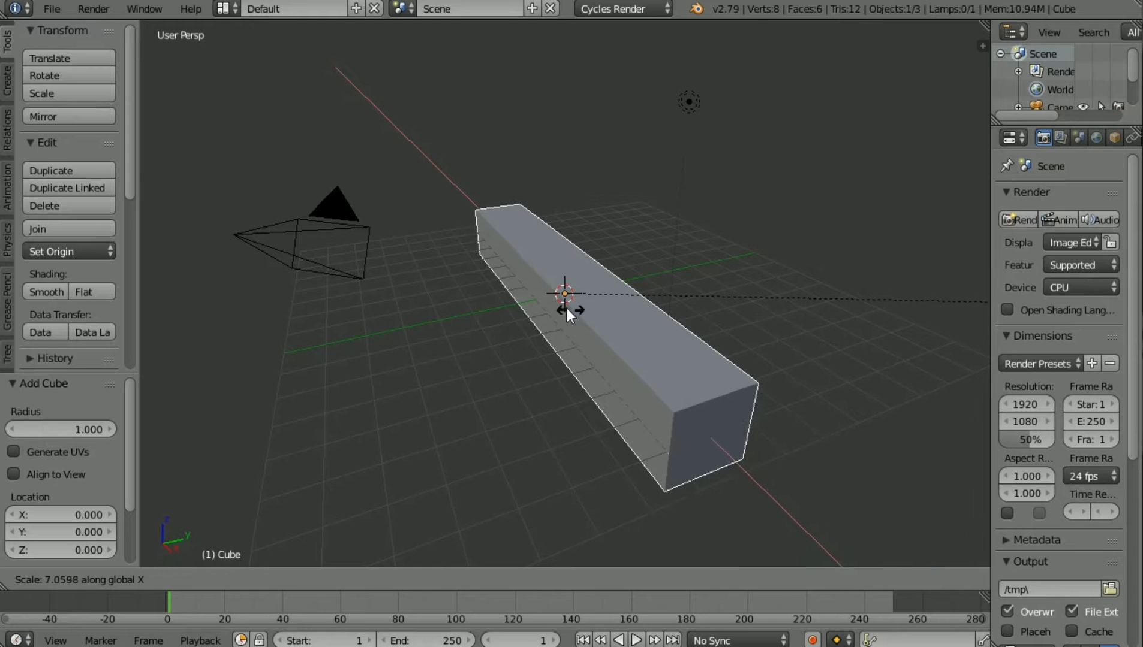
pyautogui.click(414, 282)
pyautogui.press('s')
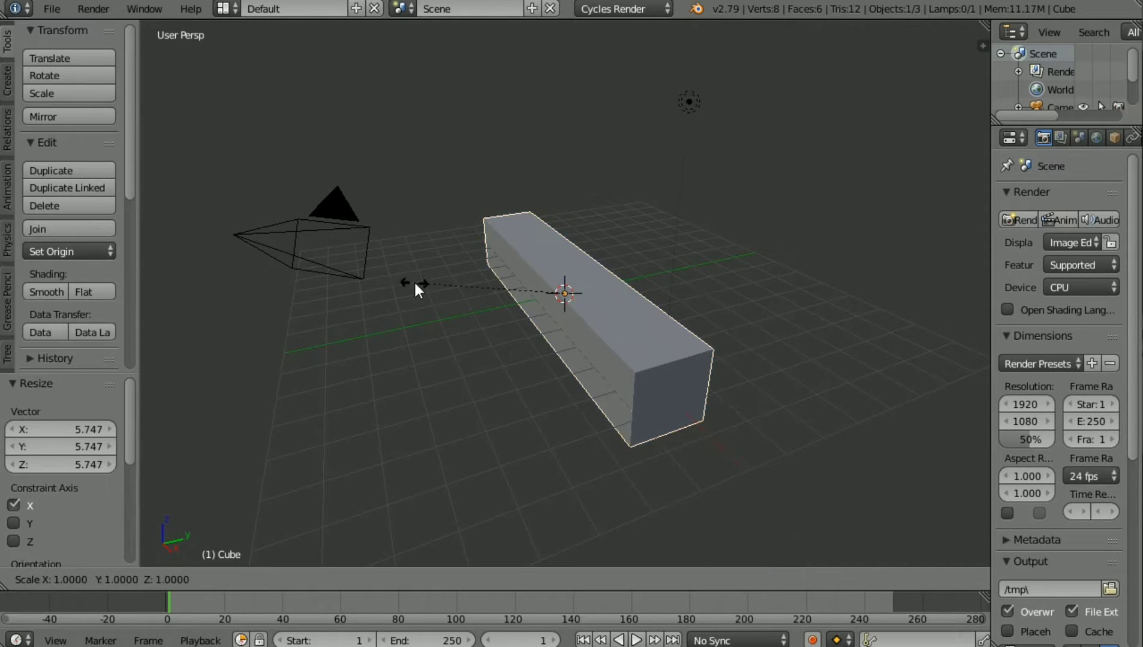
pyautogui.press('z')
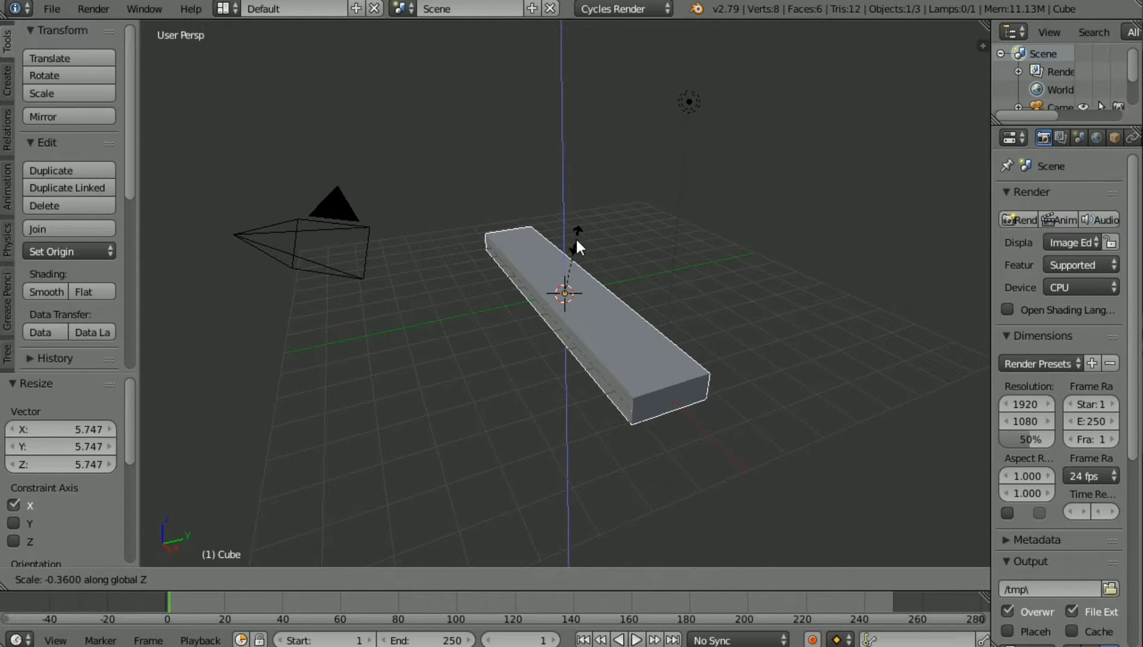
pyautogui.click(576, 240)
pyautogui.press('s')
pyautogui.press('y')
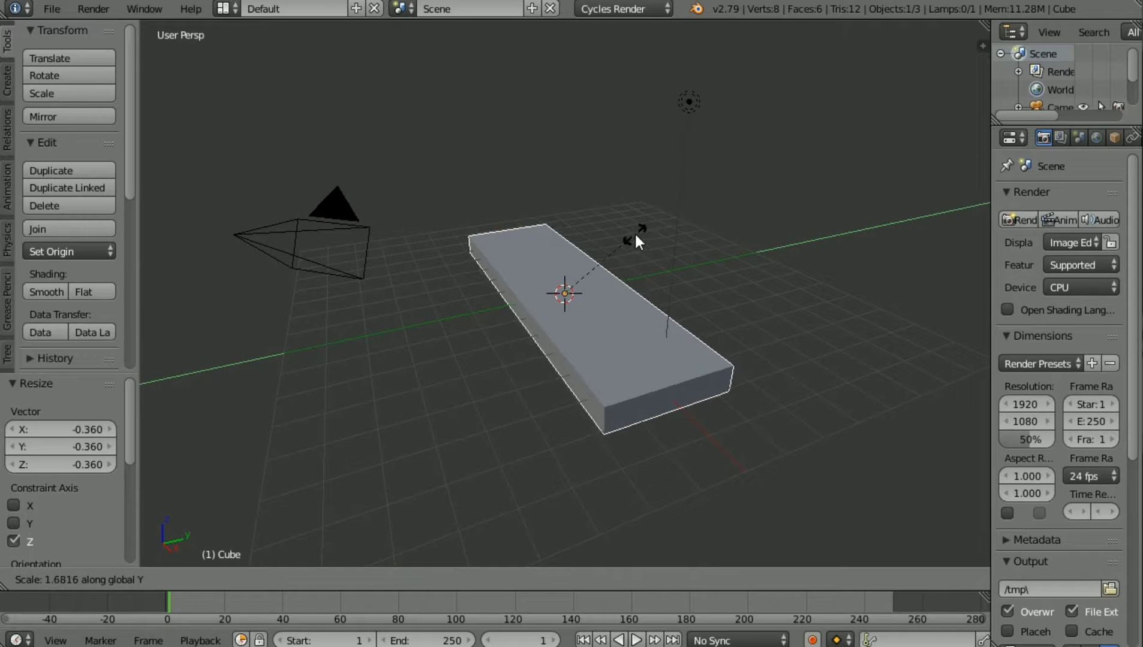
pyautogui.click(635, 240)
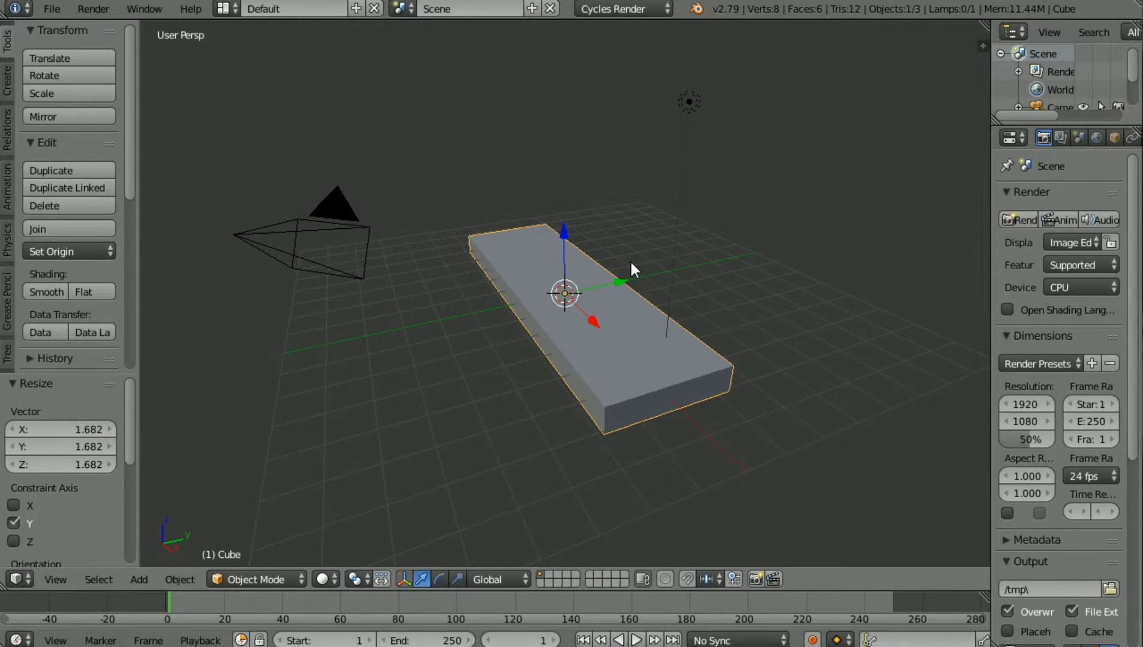
# Step: From top view, make the slab slightly shallower along Y and enter Edit Mode
pyautogui.press('KP_7')
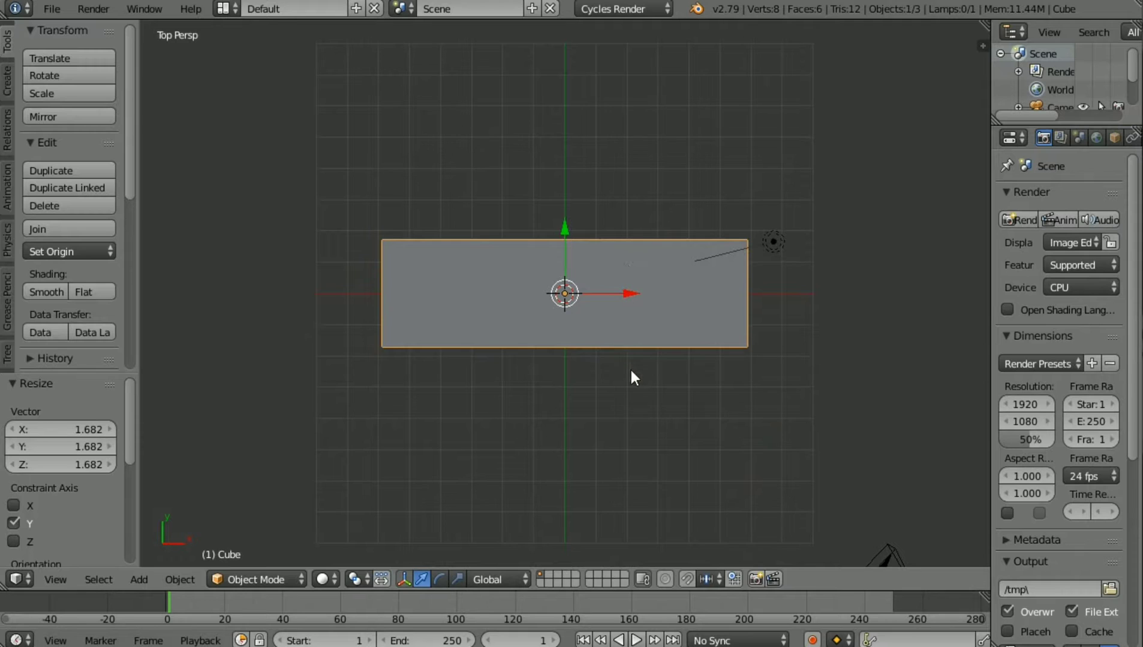
pyautogui.press('s')
pyautogui.press('y')
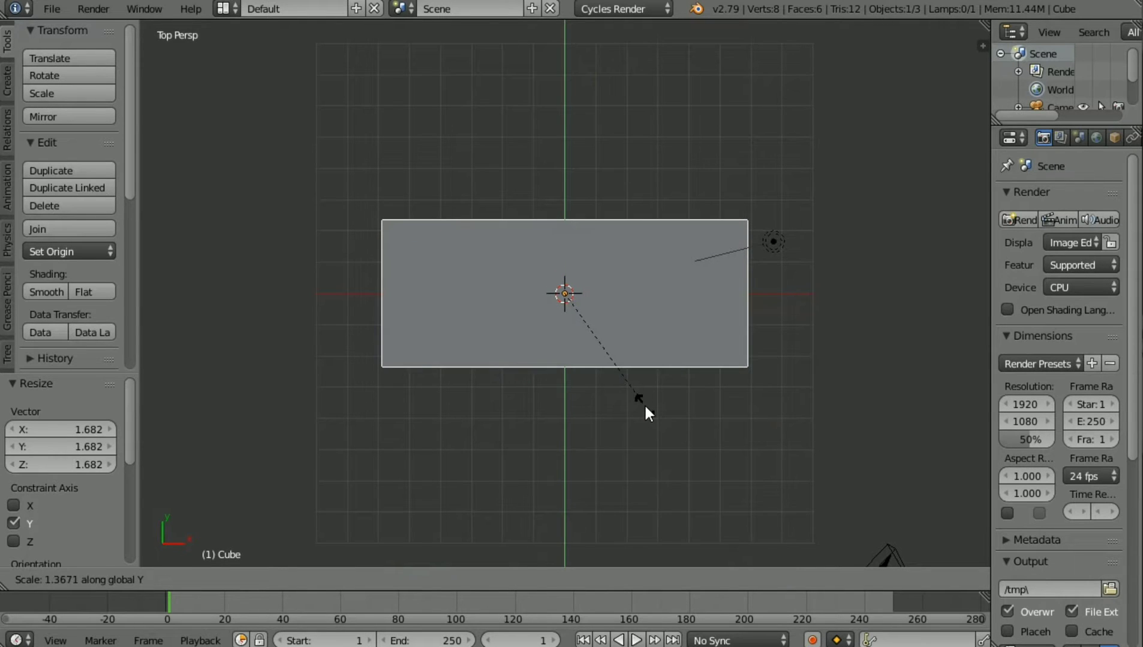
pyautogui.click(643, 397)
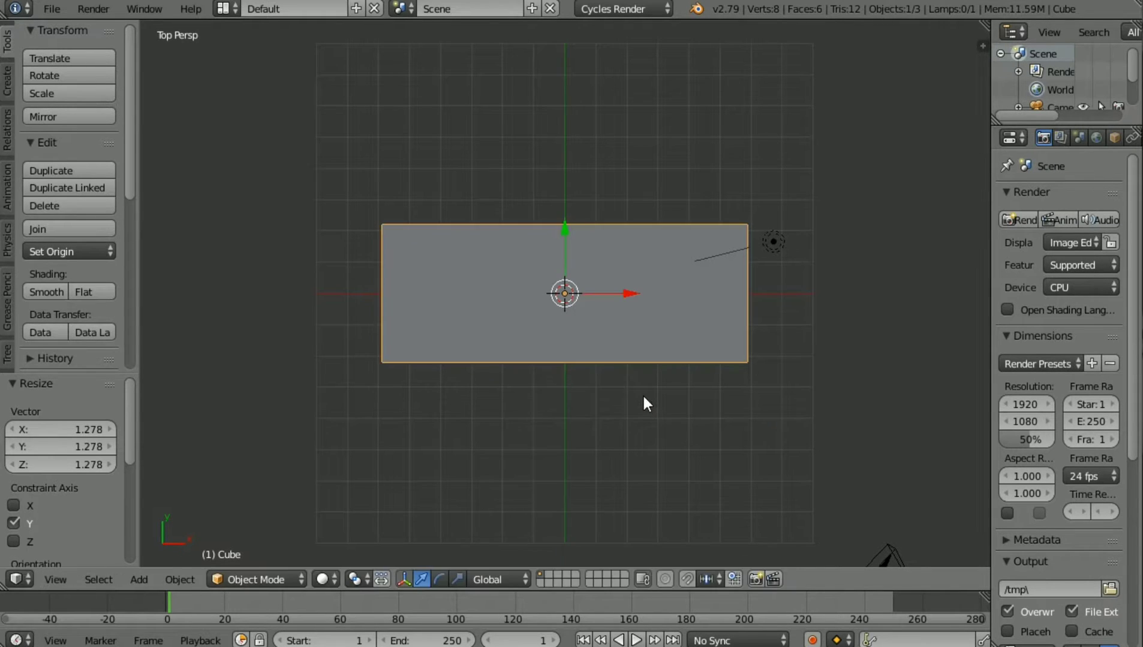
pyautogui.press('Tab')
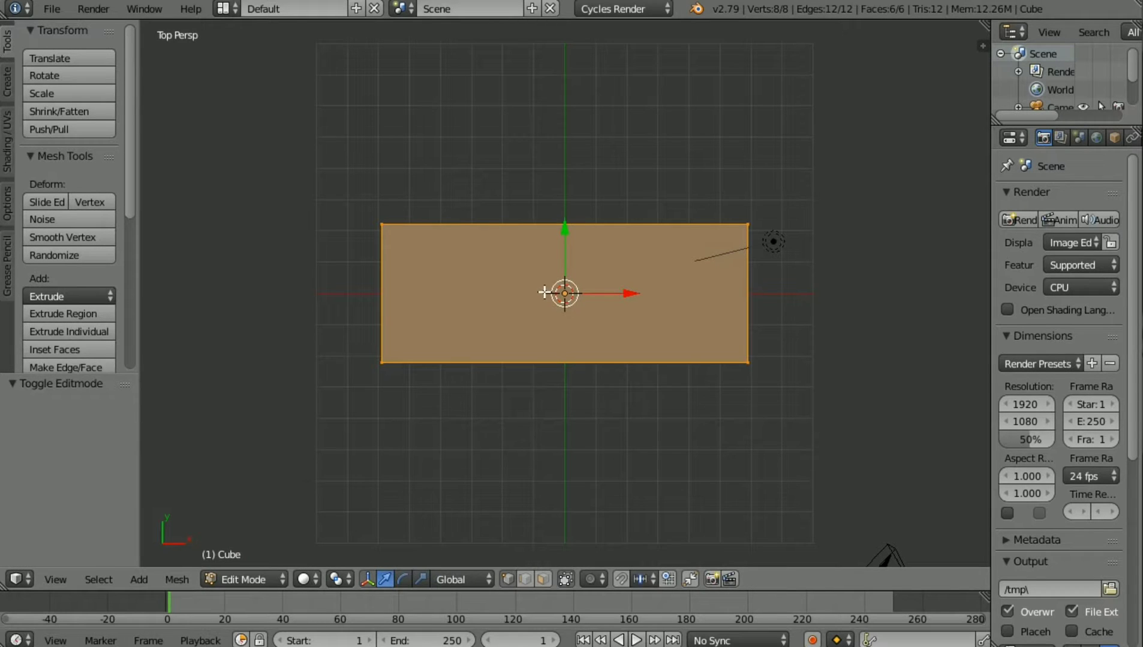
# Step: Add two edge loops across the slab and spread them along X near each end
pyautogui.hotkey('ctrl', 'r')
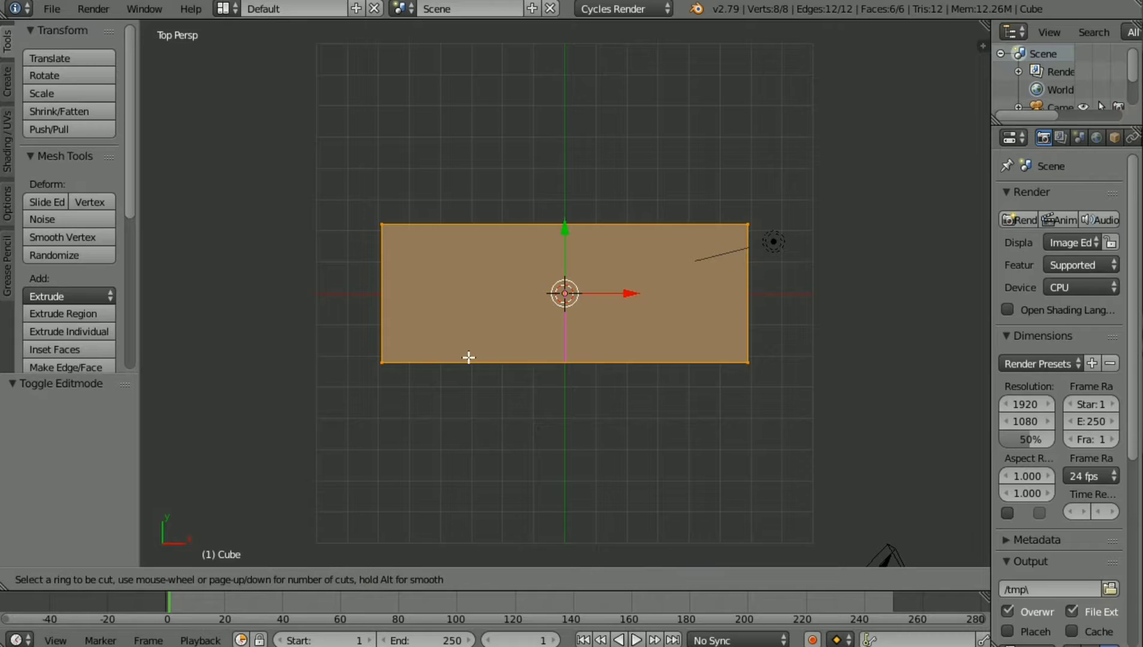
pyautogui.scroll(1, 465, 355)
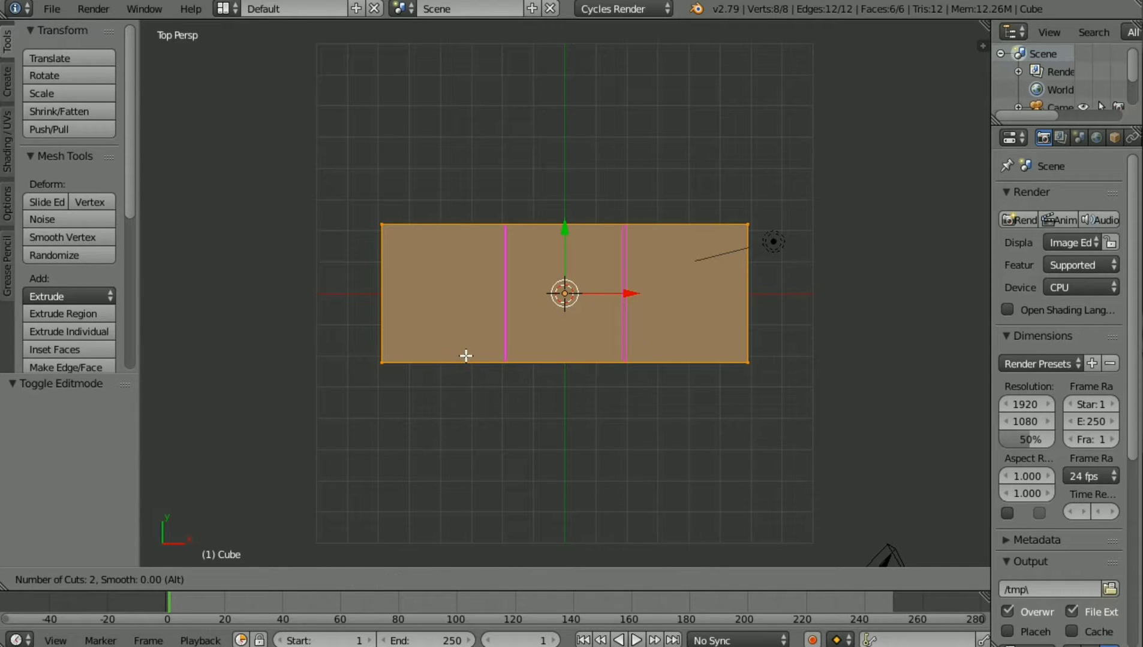
pyautogui.click(465, 355)
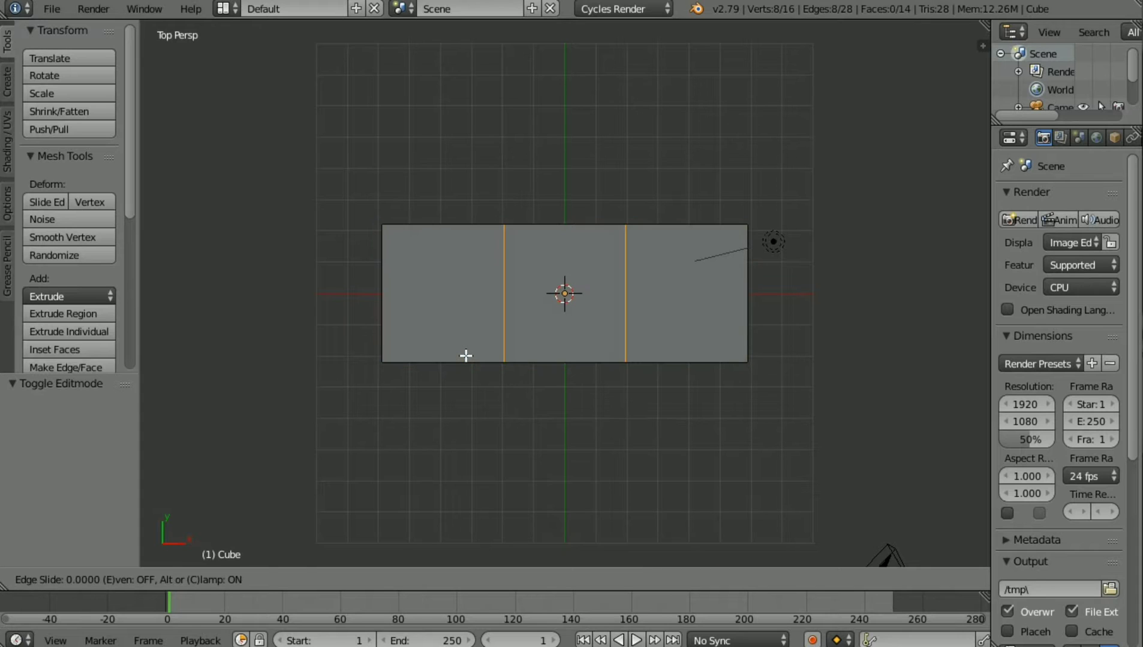
pyautogui.rightClick(465, 355)
pyautogui.press('s')
pyautogui.press('x')
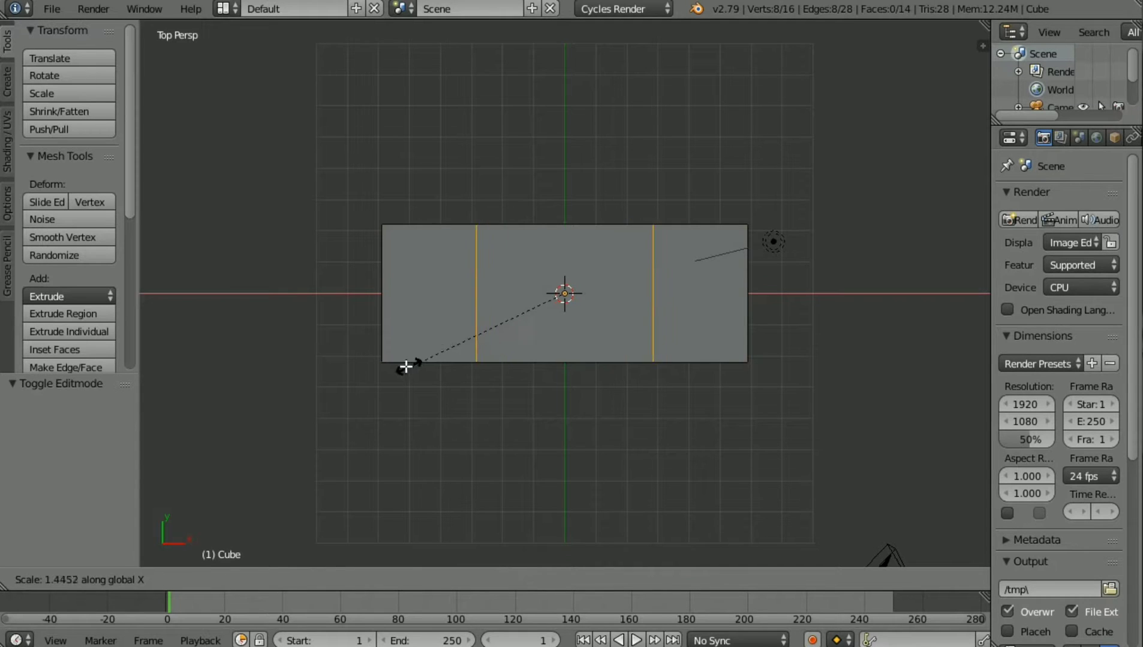
pyautogui.click(275, 355)
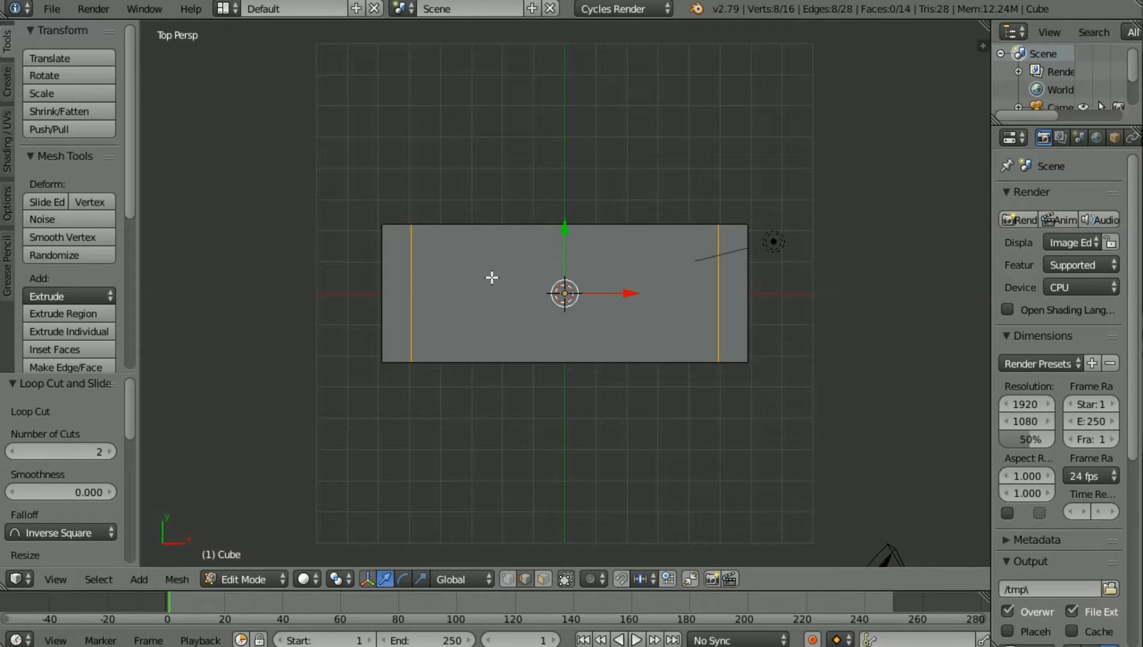
# Step: Add a lengthwise edge loop slid close to the slab's back edge, then orbit to an angled view
pyautogui.hotkey('ctrl', 'r')
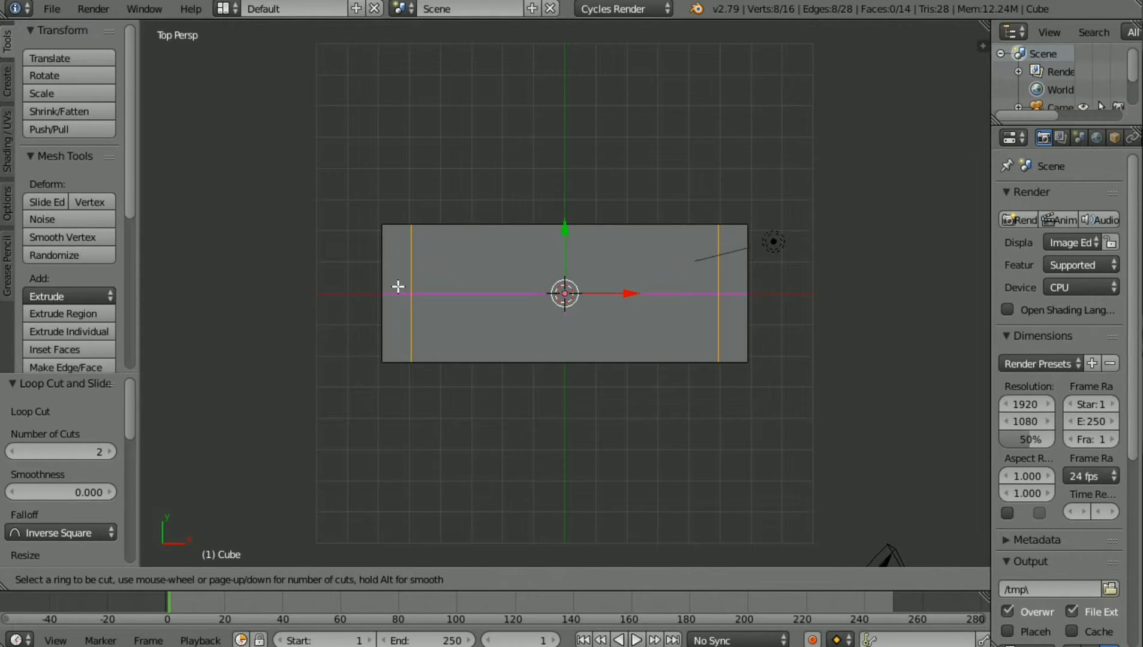
pyautogui.click(398, 286)
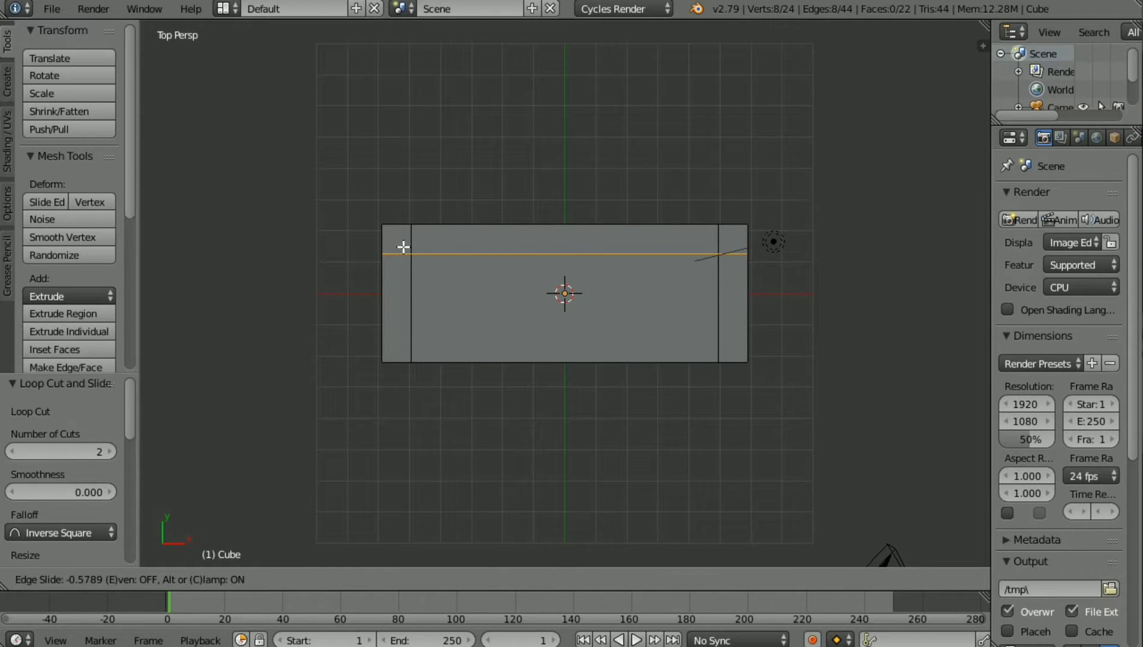
pyautogui.click(403, 246)
pyautogui.press('KP_5')
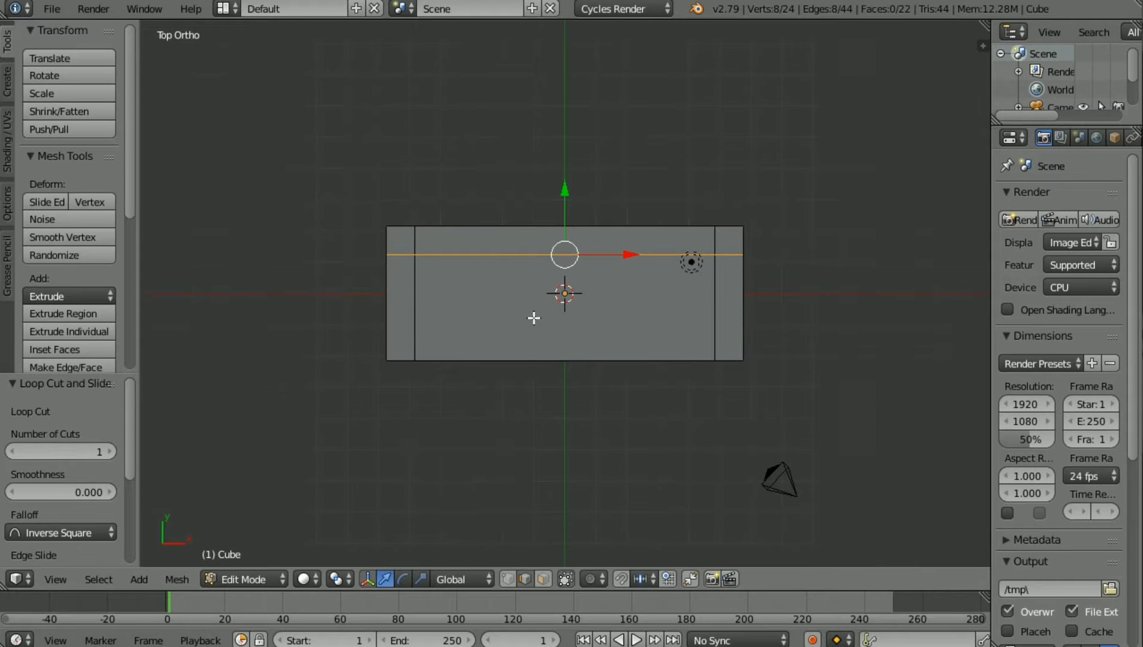
pyautogui.press('KP_3')
pyautogui.press('KP_5')
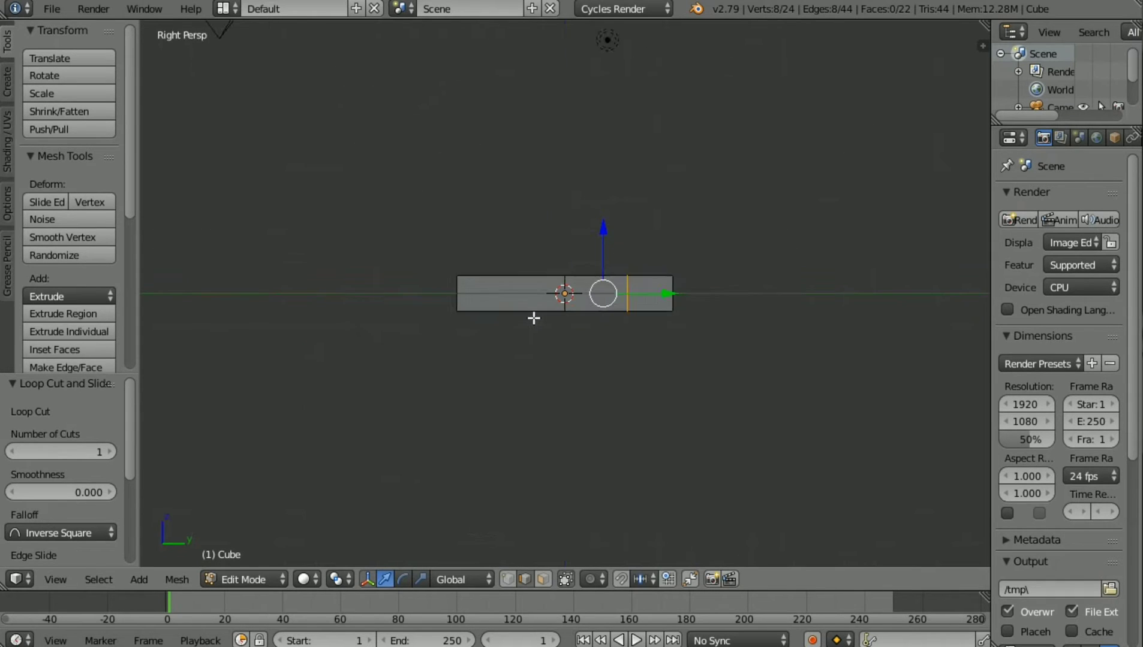
pyautogui.press('KP_8')
pyautogui.press('KP_8')
pyautogui.press('KP_4')
pyautogui.press('KP_4')
pyautogui.press('KP_4')
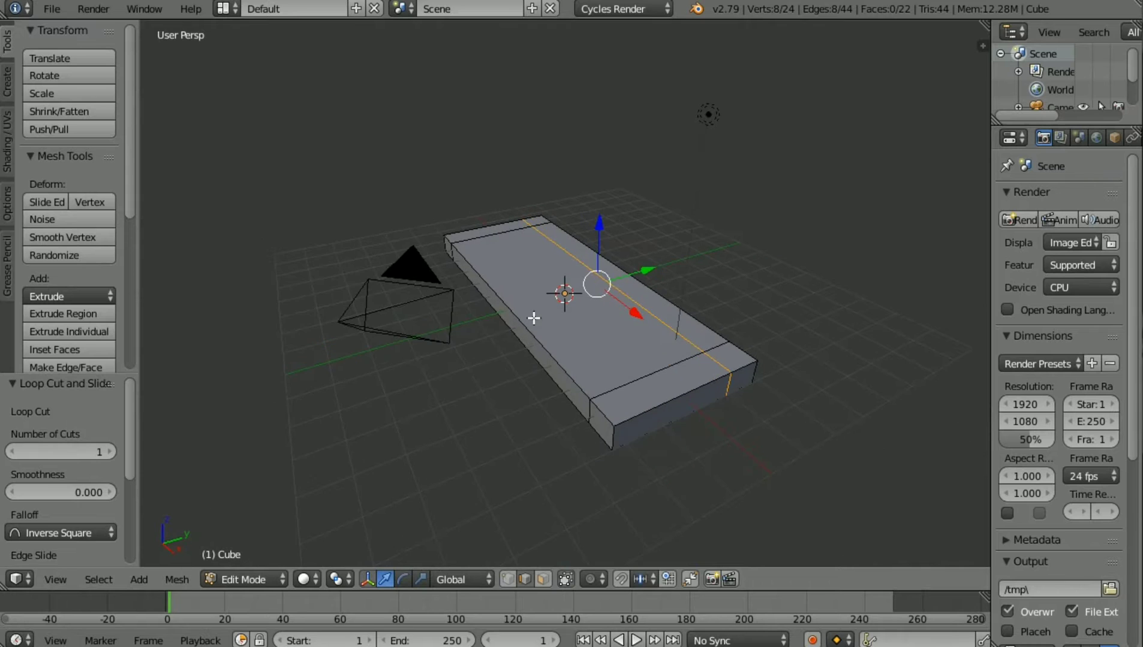
pyautogui.press('KP_4')
pyautogui.press('KP_4')
pyautogui.press('KP_4')
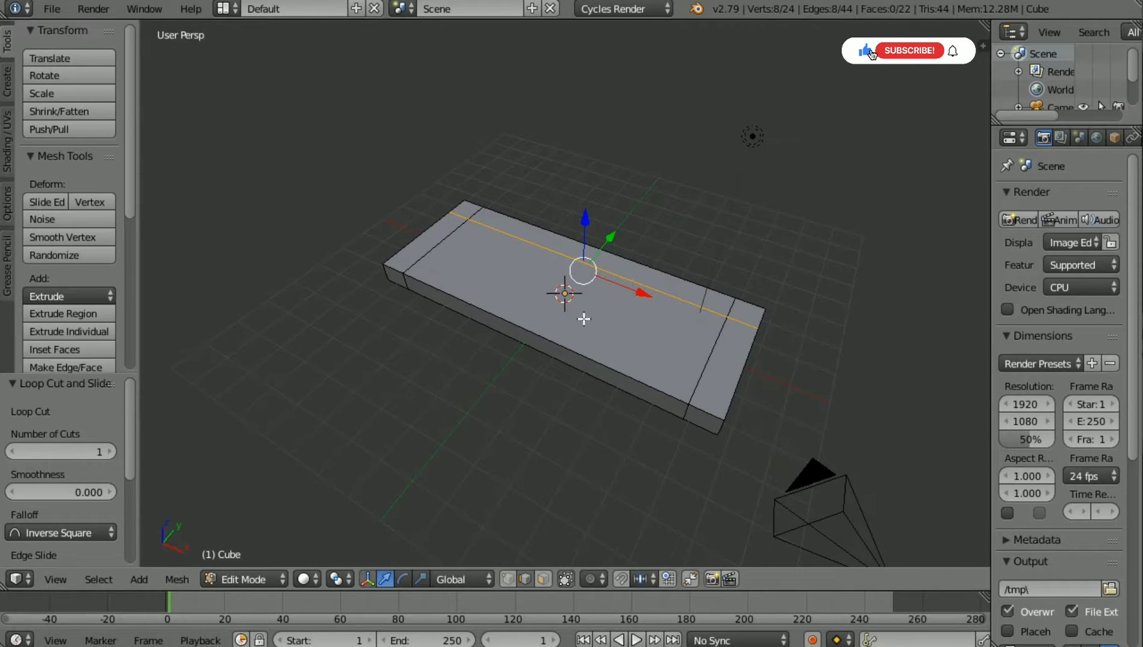
# Step: In face select mode, pick the back strip and both end faces and extrude them upward 1.679
pyautogui.click(543, 579)
pyautogui.rightClick(430, 237)
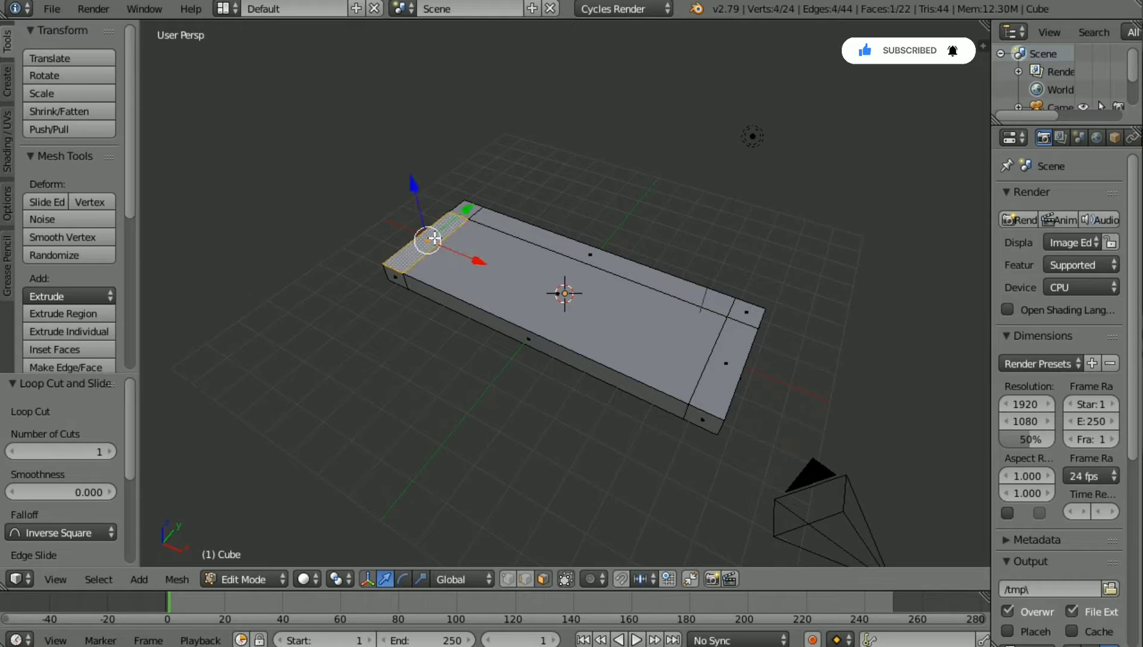
pyautogui.keyDown('shift'); pyautogui.rightClick(516, 227); pyautogui.keyUp('shift')
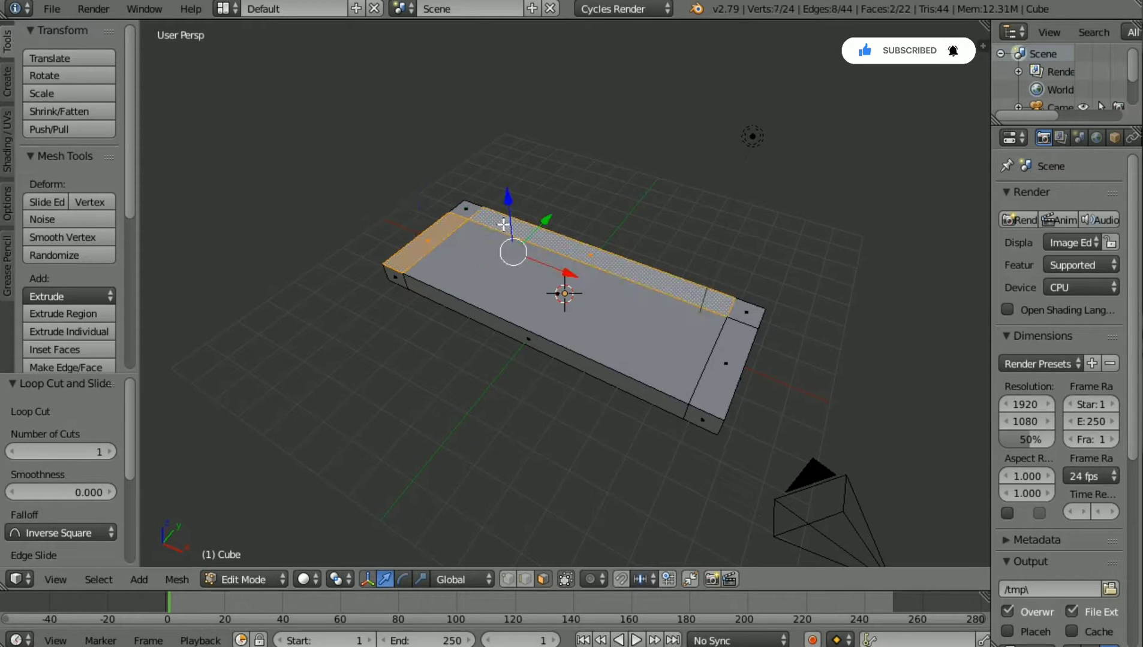
pyautogui.keyDown('shift'); pyautogui.rightClick(469, 211); pyautogui.keyUp('shift')
pyautogui.keyDown('shift'); pyautogui.rightClick(743, 367); pyautogui.keyUp('shift')
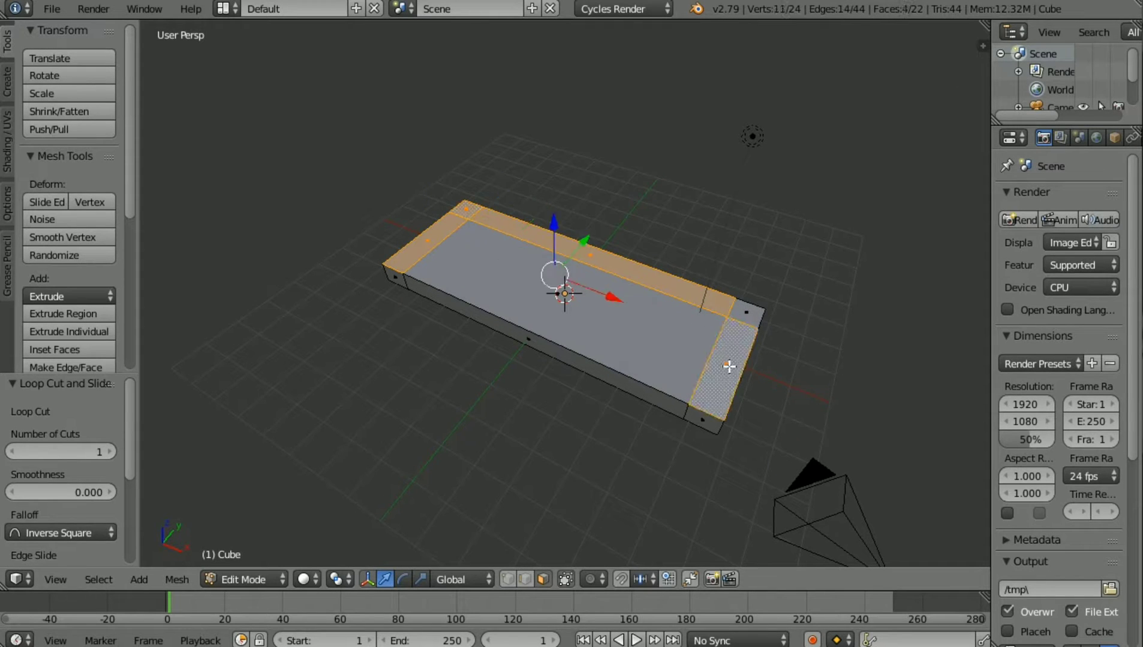
pyautogui.keyDown('shift'); pyautogui.rightClick(742, 319); pyautogui.keyUp('shift')
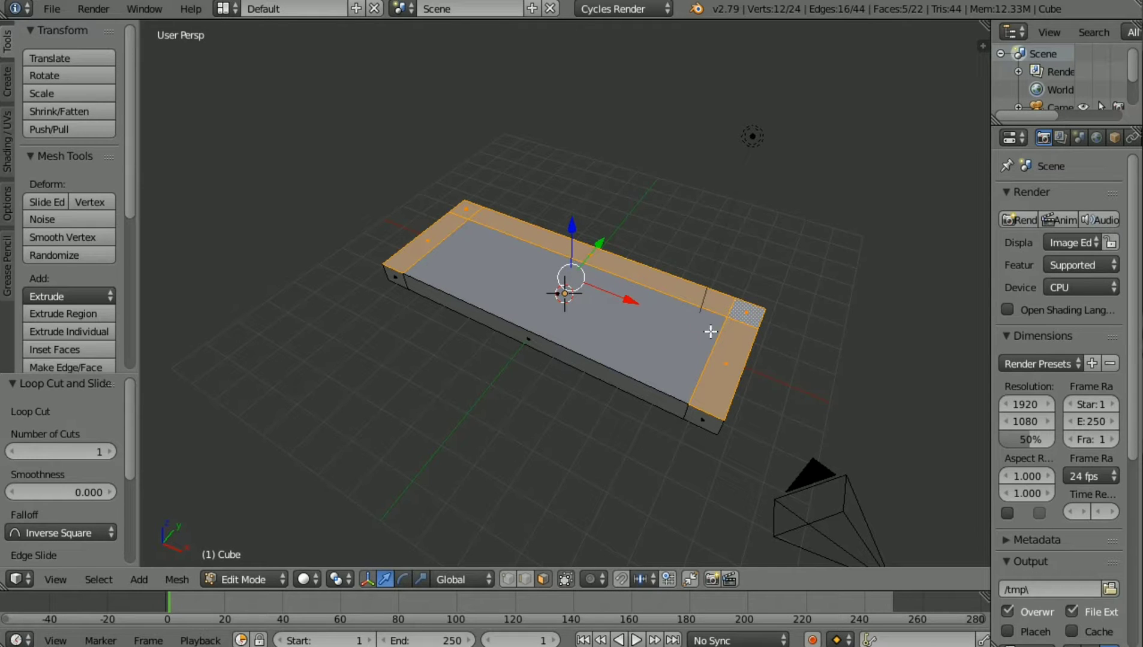
pyautogui.press('e')
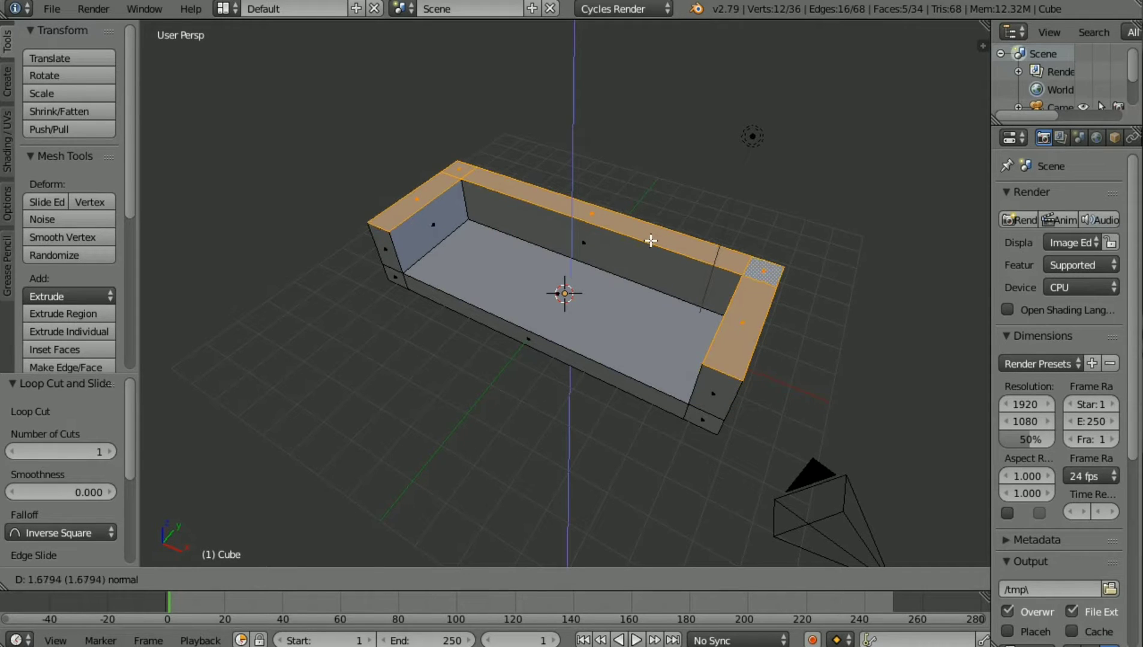
# Step: Confirm the walls, then extrude the back rim and its corner faces 2.386 up into a backrest
pyautogui.click(651, 241)
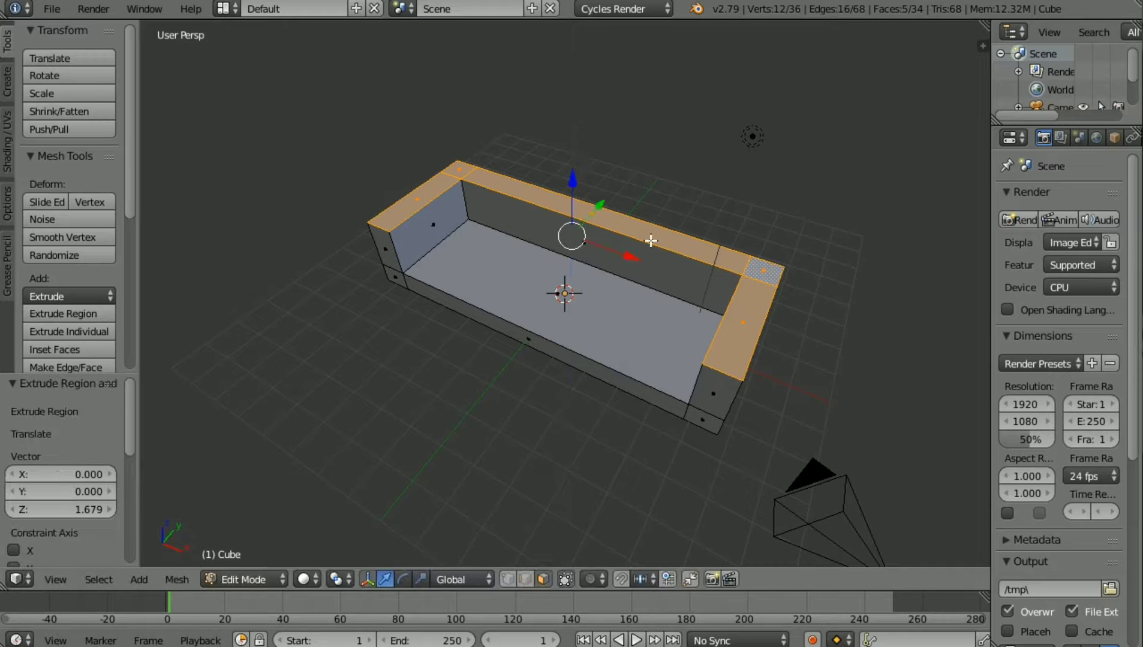
pyautogui.rightClick(488, 179)
pyautogui.keyDown('shift'); pyautogui.rightClick(469, 171); pyautogui.keyUp('shift')
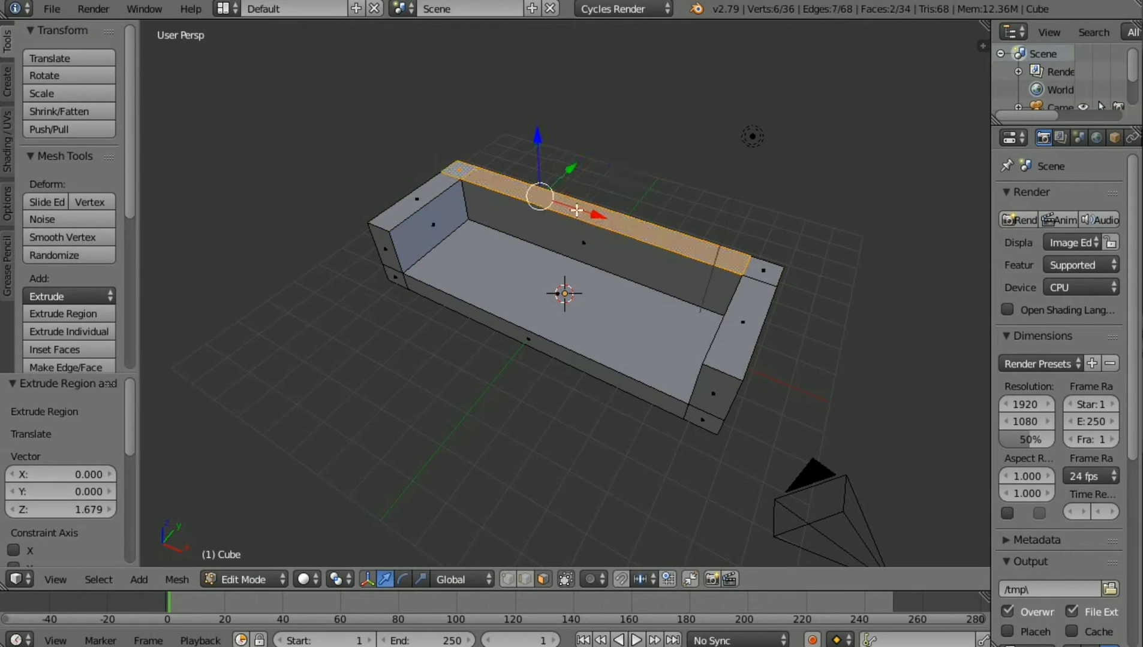
pyautogui.keyDown('shift'); pyautogui.rightClick(755, 254); pyautogui.keyUp('shift')
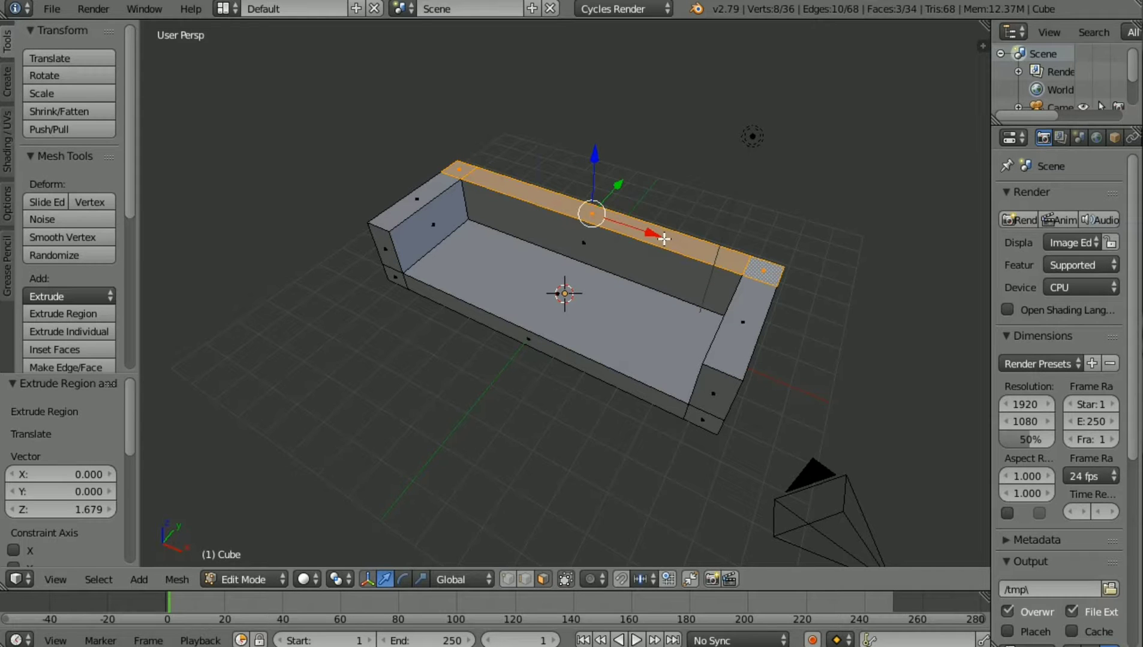
pyautogui.press('e')
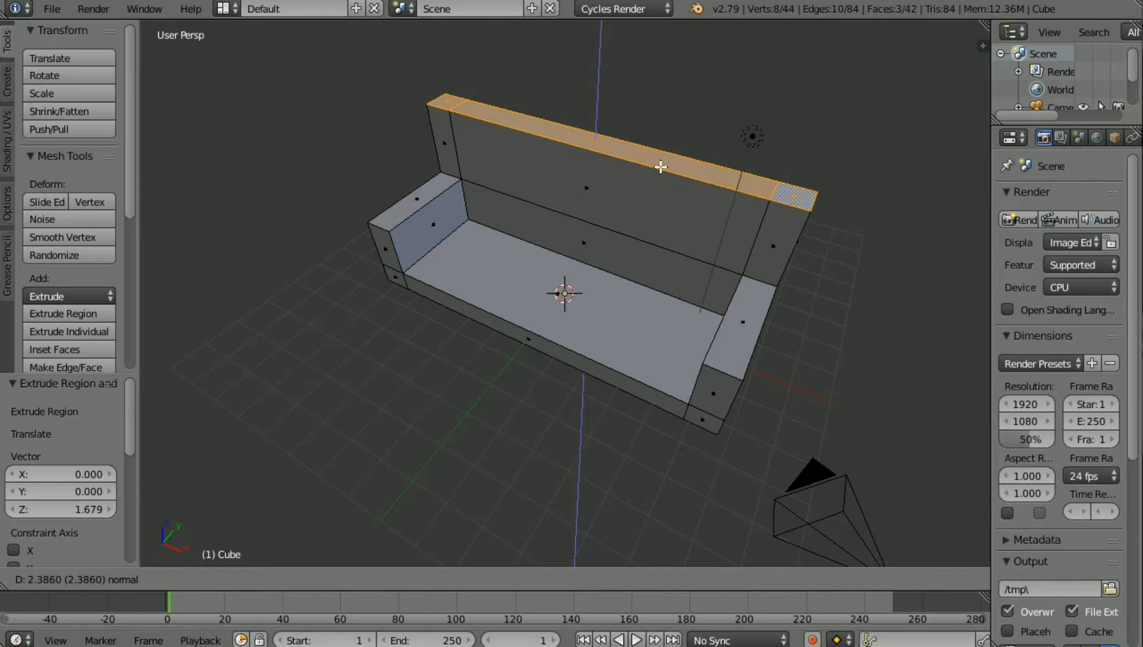
pyautogui.click(661, 167)
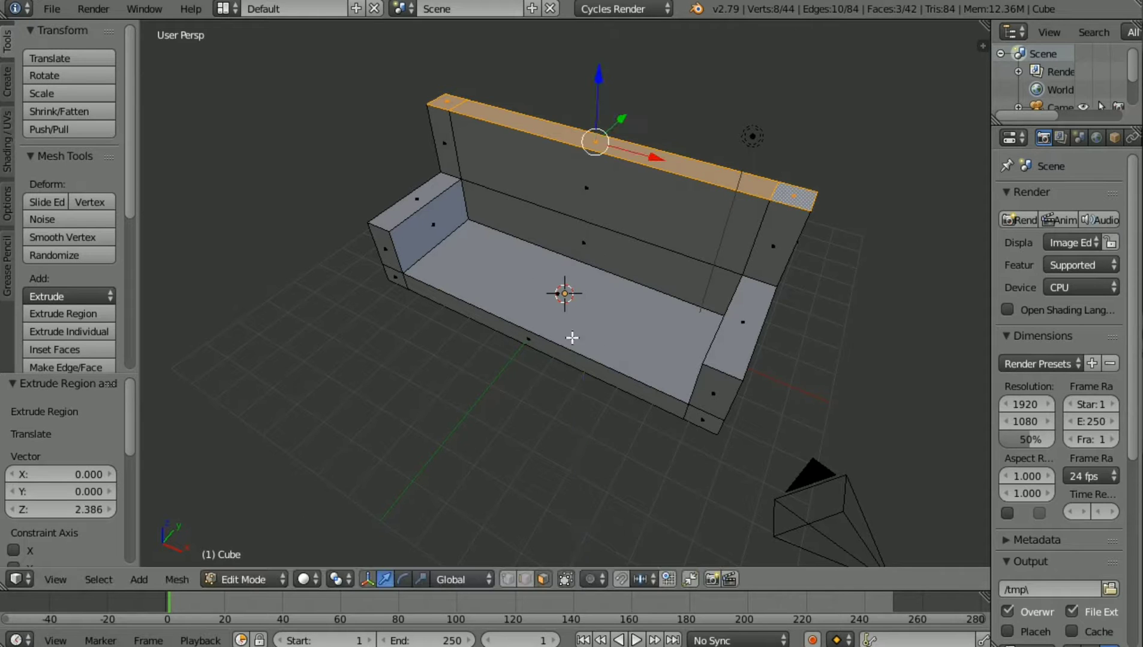
pyautogui.press('KP_8')
pyautogui.press('KP_8')
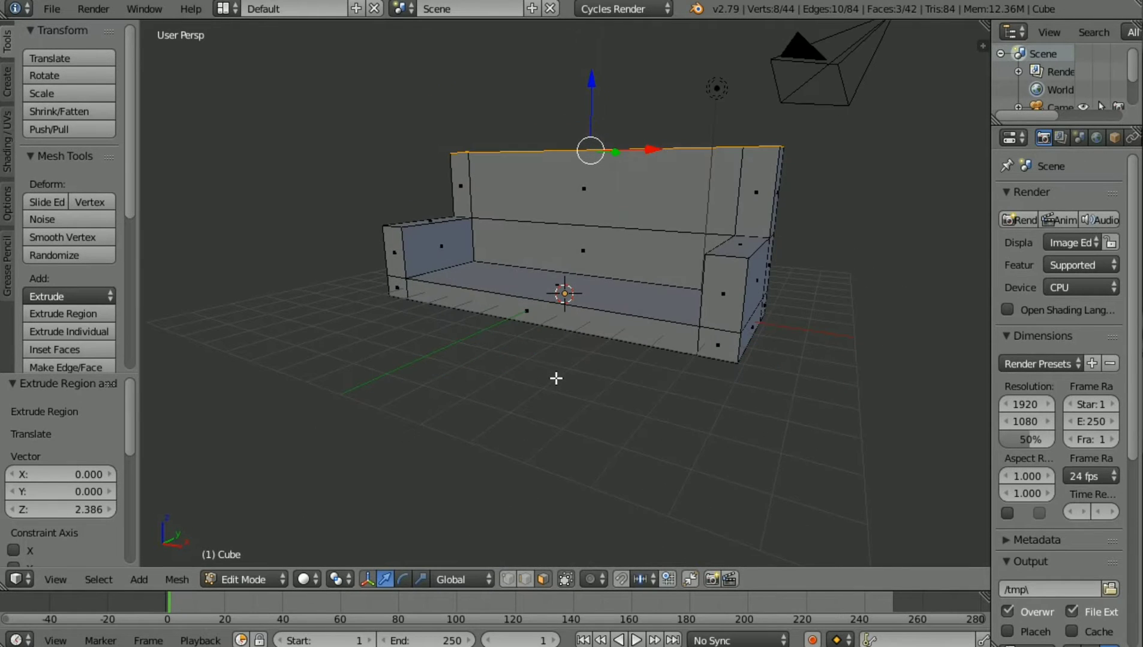
pyautogui.press('KP_8')
pyautogui.press('KP_8')
pyautogui.press('KP_8')
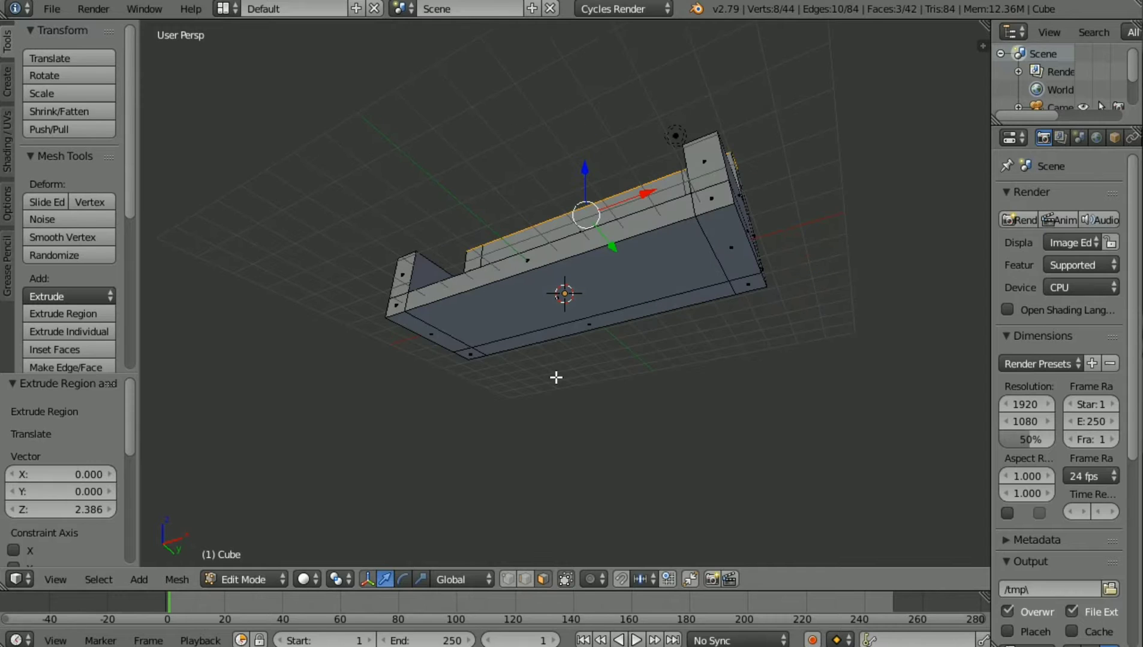
# Step: Select the bottom, front strip and end faces and lower them 0.581 to thicken the base
pyautogui.rightClick(527, 314)
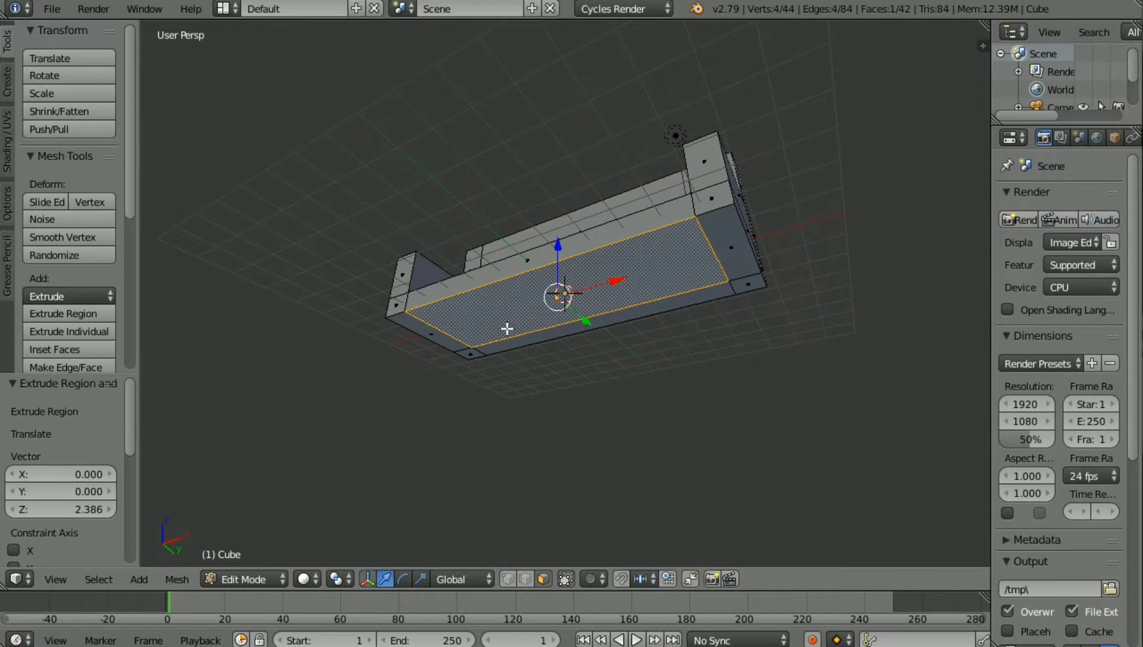
pyautogui.keyDown('shift'); pyautogui.rightClick(558, 334); pyautogui.keyUp('shift')
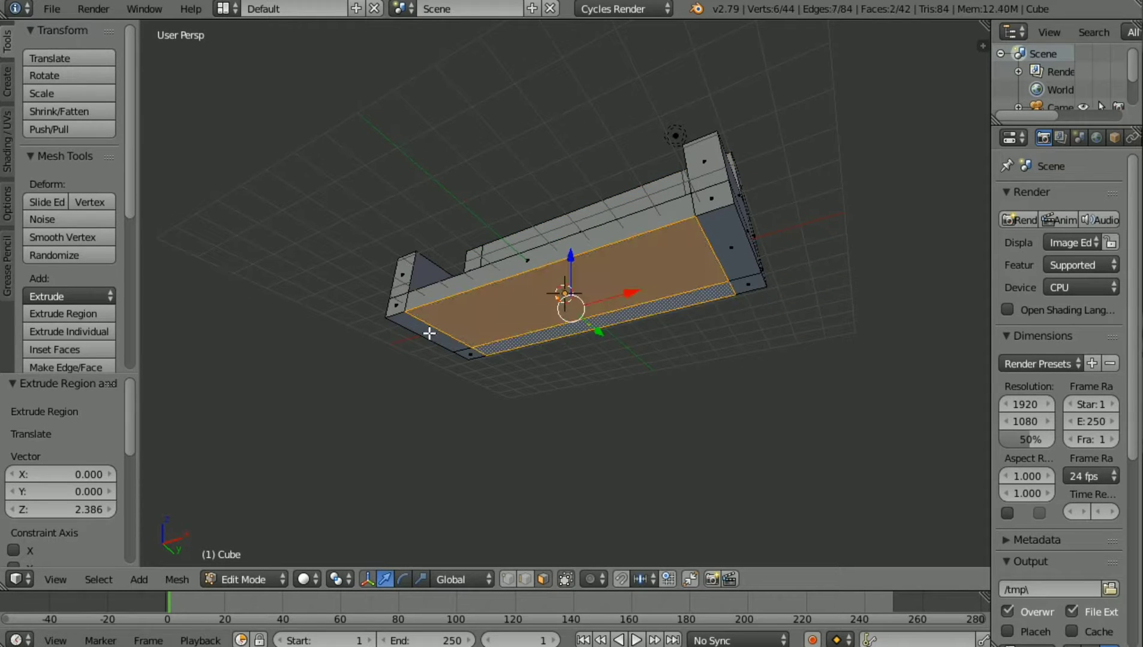
pyautogui.keyDown('shift'); pyautogui.rightClick(436, 336); pyautogui.keyUp('shift')
pyautogui.keyDown('shift'); pyautogui.rightClick(473, 354); pyautogui.keyUp('shift')
pyautogui.keyDown('shift'); pyautogui.rightClick(747, 284); pyautogui.keyUp('shift')
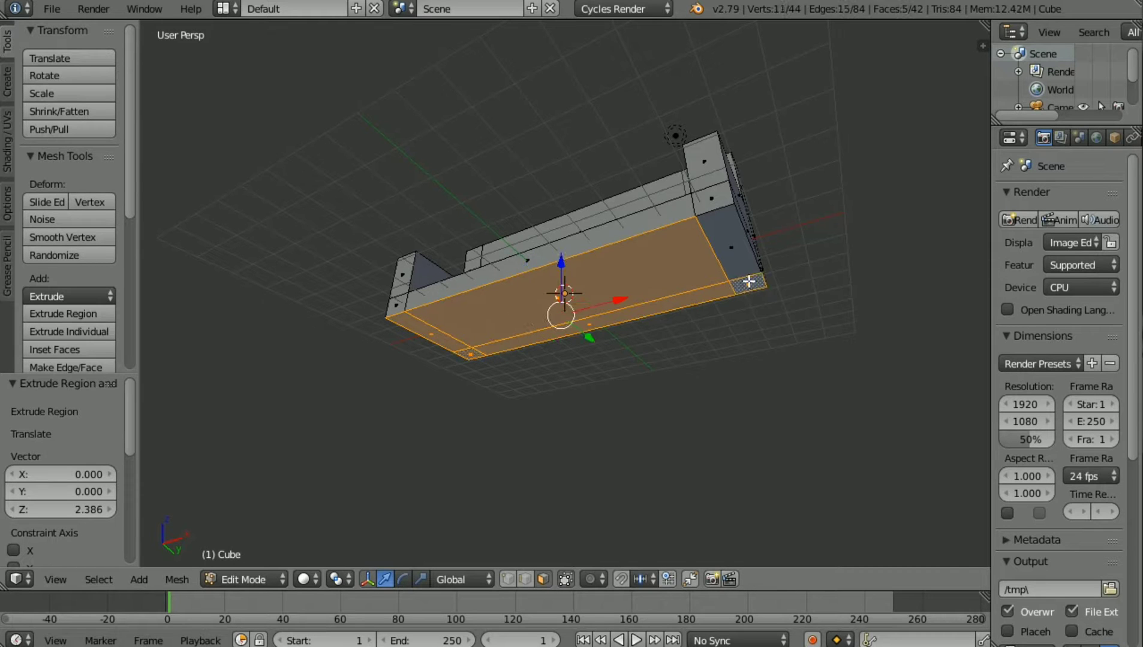
pyautogui.keyDown('shift'); pyautogui.rightClick(728, 246); pyautogui.keyUp('shift')
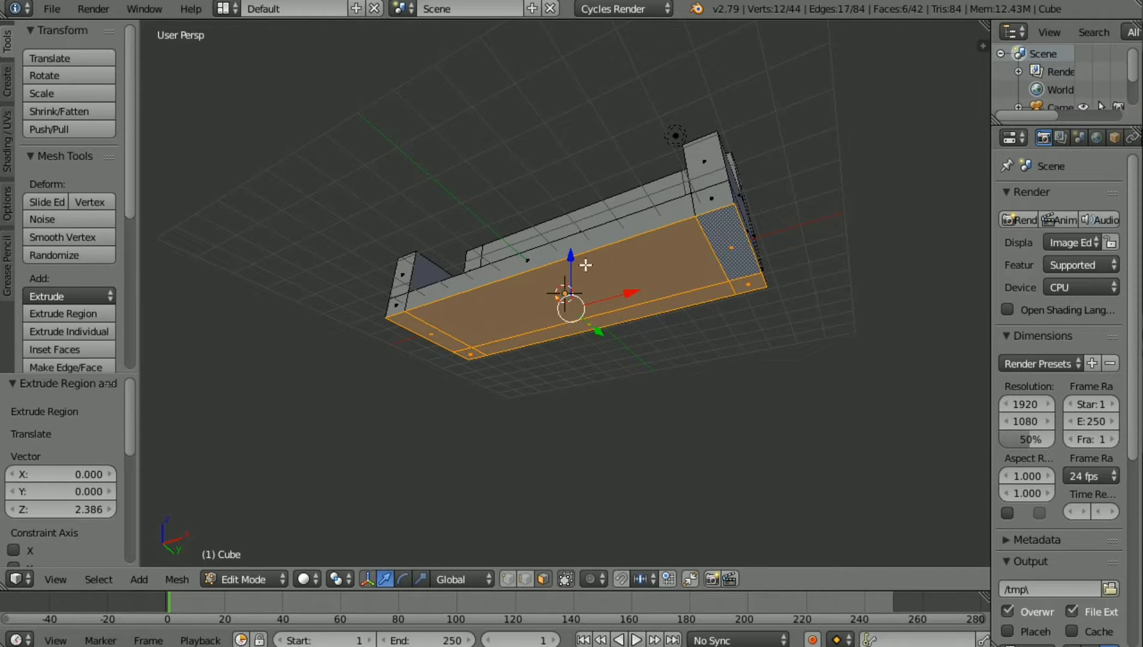
pyautogui.moveTo(572, 257); pyautogui.dragTo(574, 274)
# Step: Orbit to face the sofa front-on and return to Object Mode
pyautogui.press('KP_8')
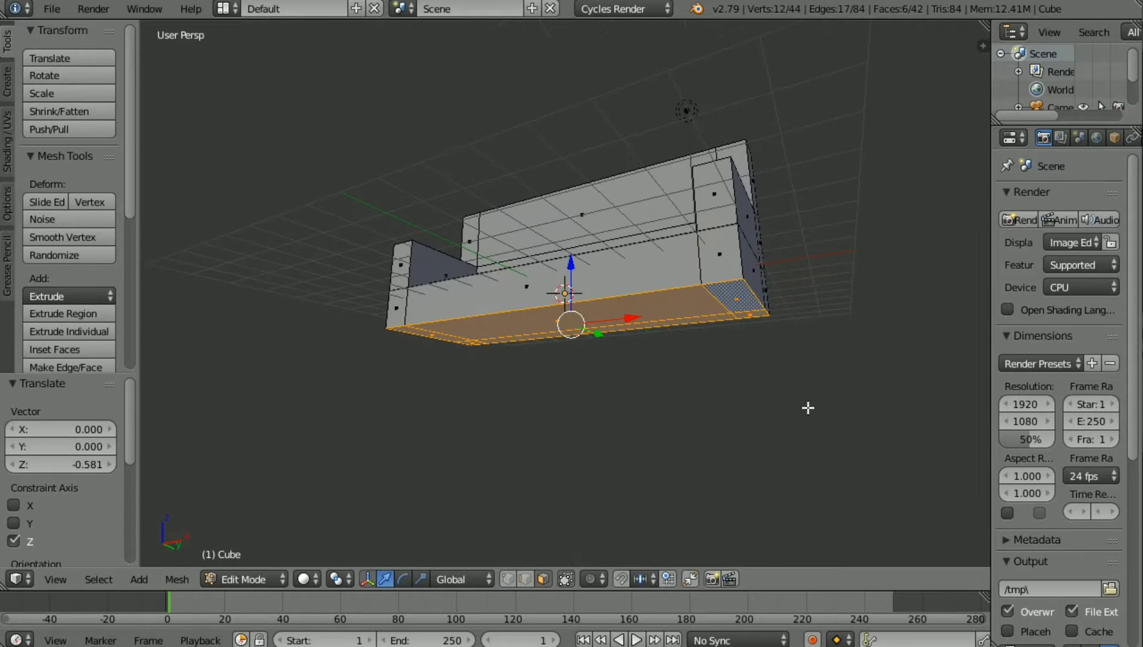
pyautogui.press('KP_8')
pyautogui.press('KP_8')
pyautogui.press('KP_8')
pyautogui.press('KP_8')
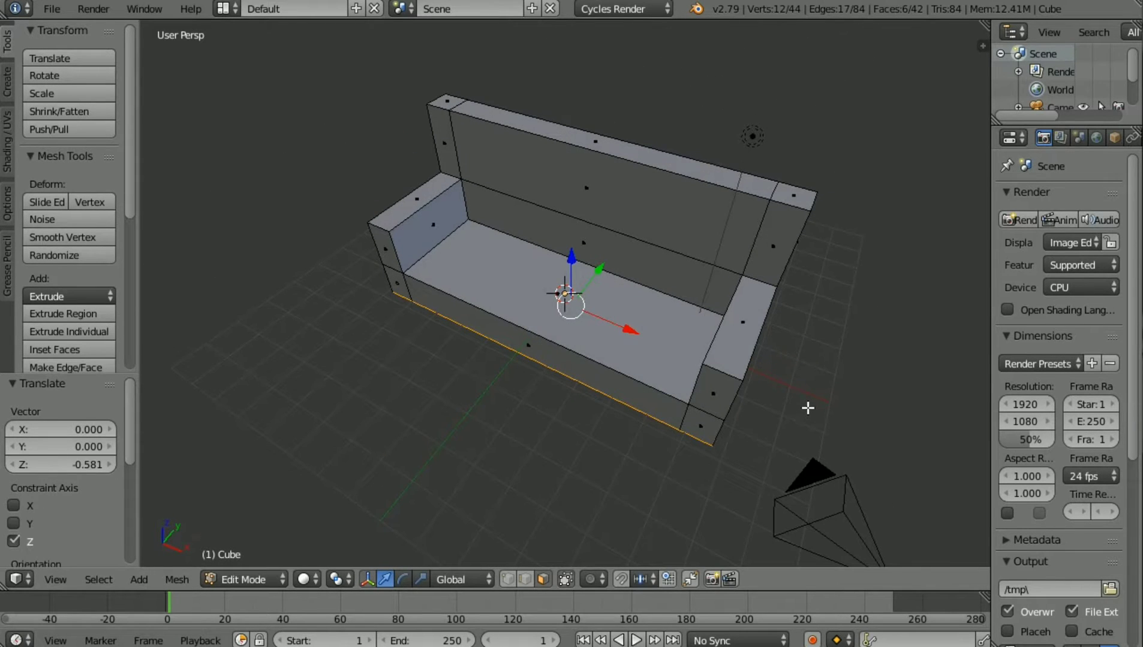
pyautogui.press('KP_4')
pyautogui.press('KP_4')
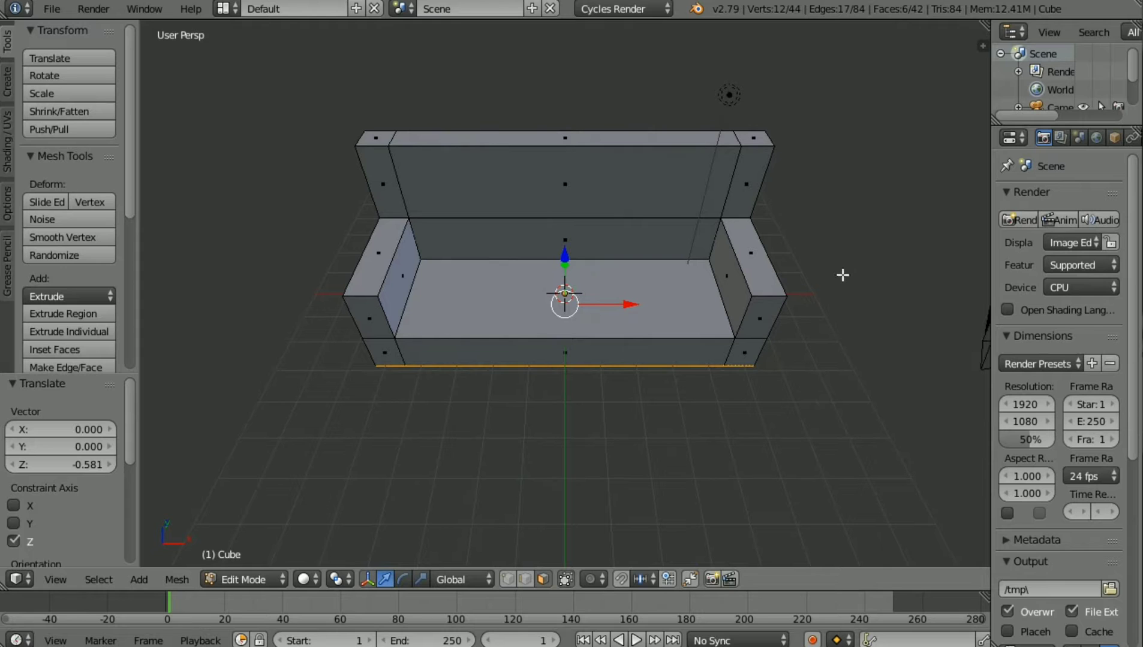
pyautogui.press('Tab')
# Step: Add a level 2 subdivision with Ctrl+2 and set the sofa's shading to Smooth
pyautogui.scroll(-1, 607, 310)
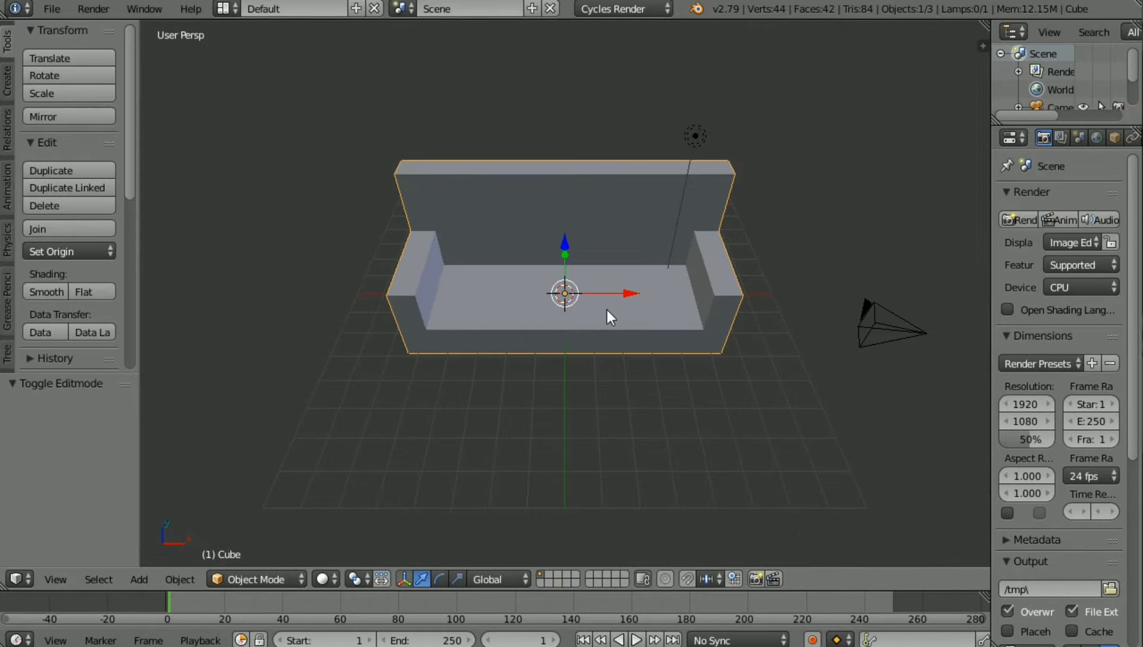
pyautogui.hotkey('ctrl', '2')
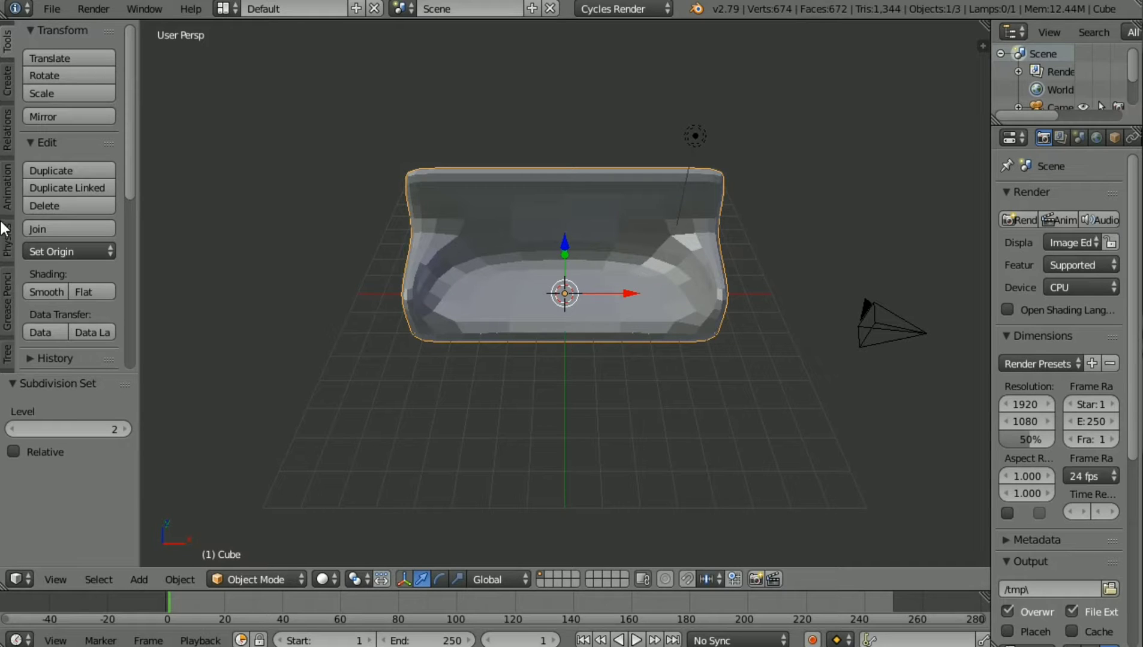
pyautogui.click(52, 296)
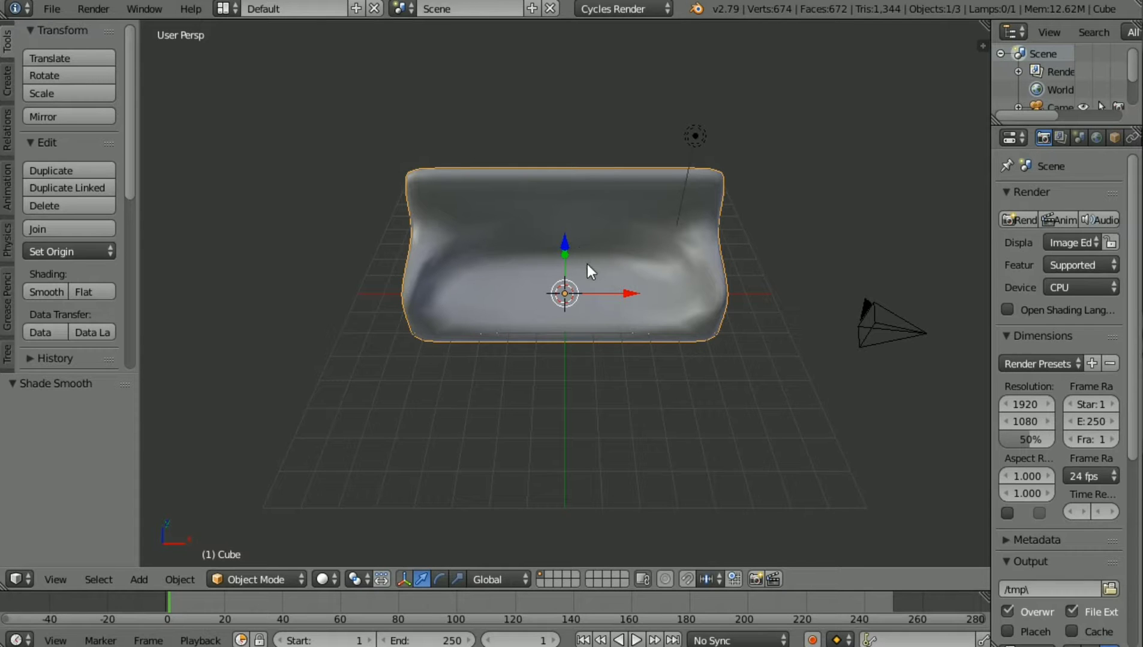
# Step: In Edit Mode, add two edge loops slid close to the sofa's left and right arm ends
pyautogui.press('Tab')
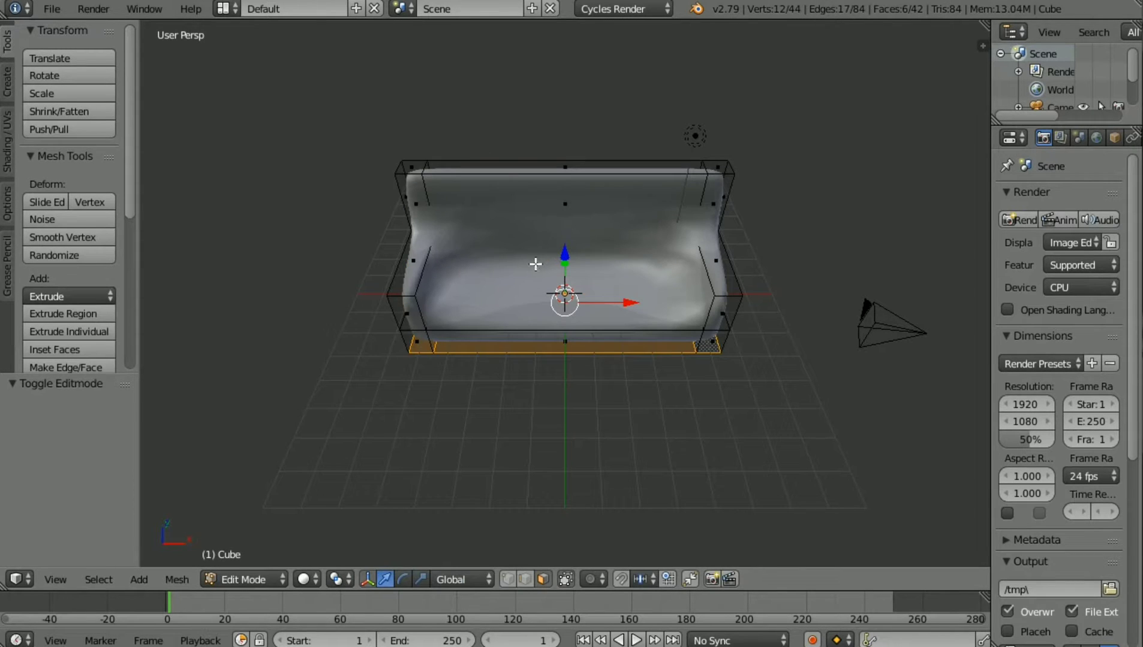
pyautogui.hotkey('ctrl', 'r')
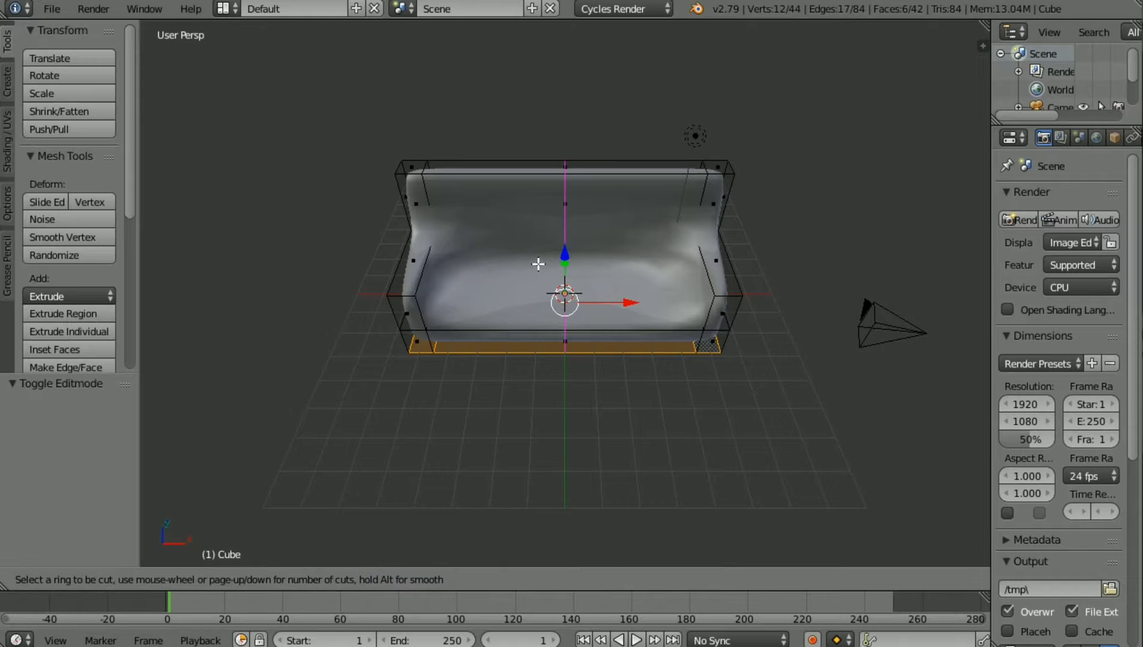
pyautogui.click(537, 263)
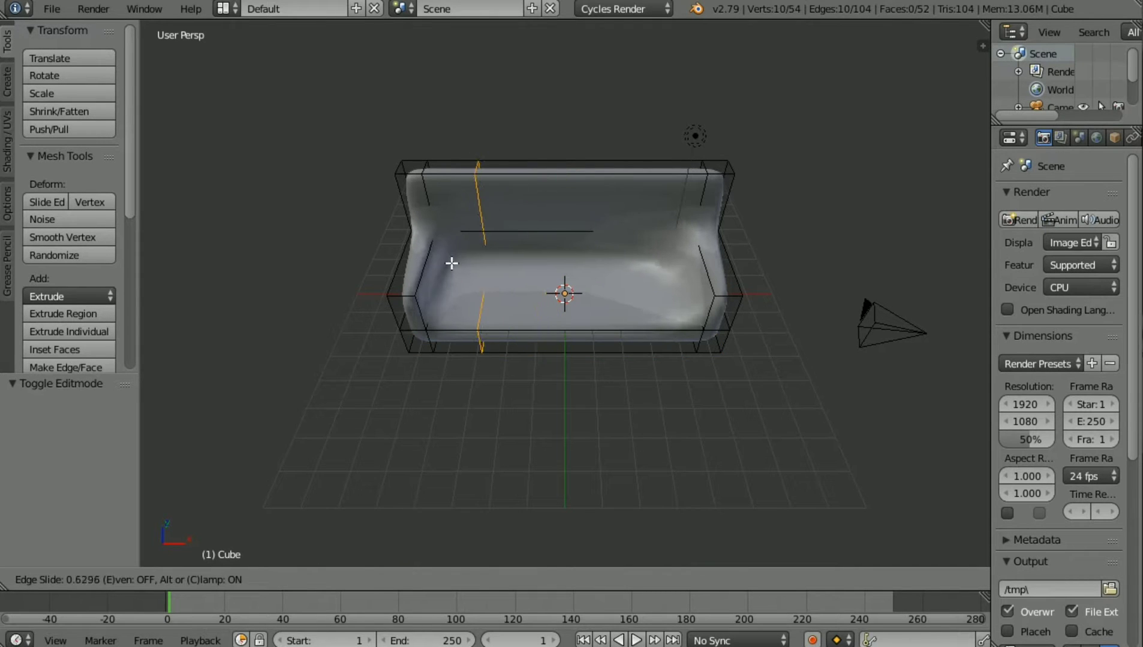
pyautogui.click(417, 254)
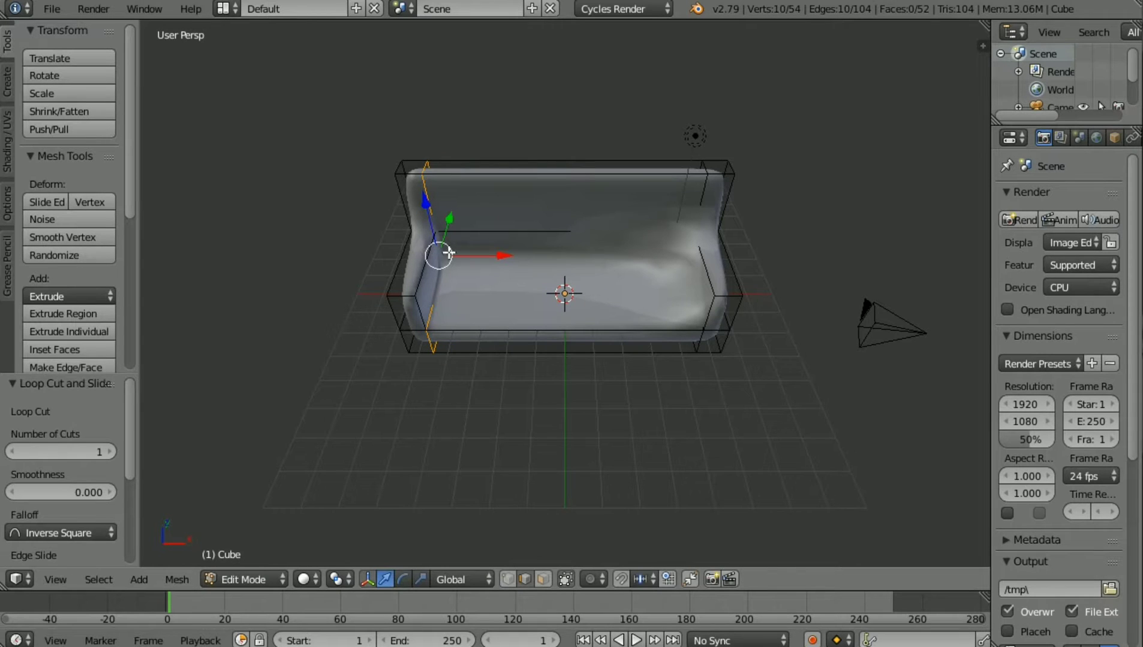
pyautogui.hotkey('ctrl', 'r')
pyautogui.click(653, 269)
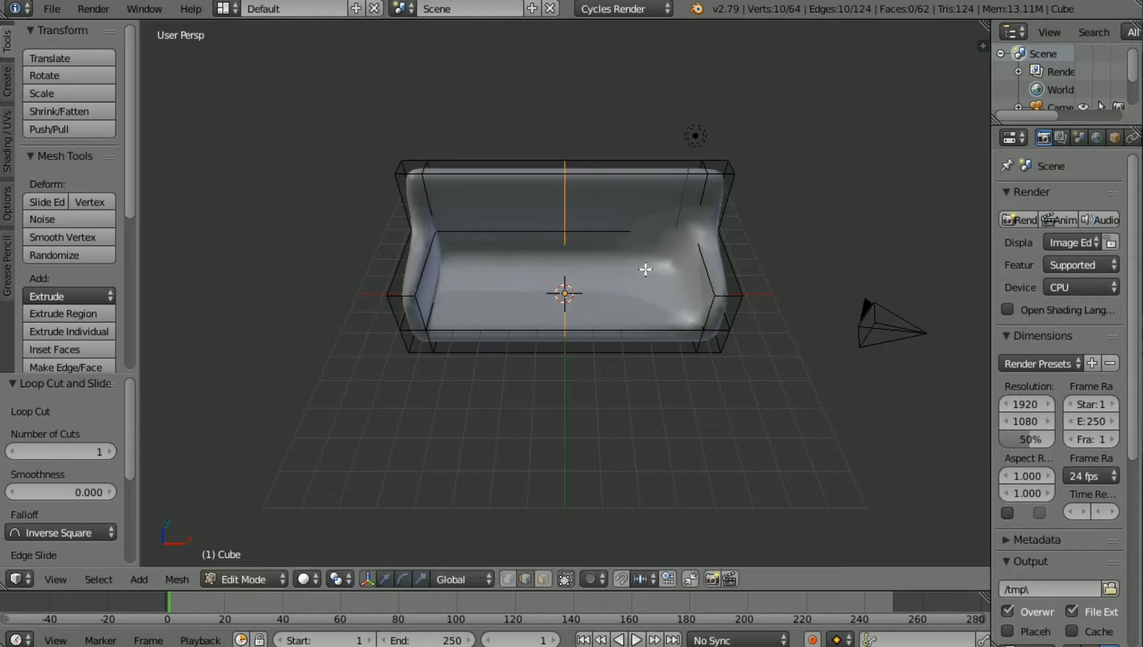
pyautogui.click(802, 298)
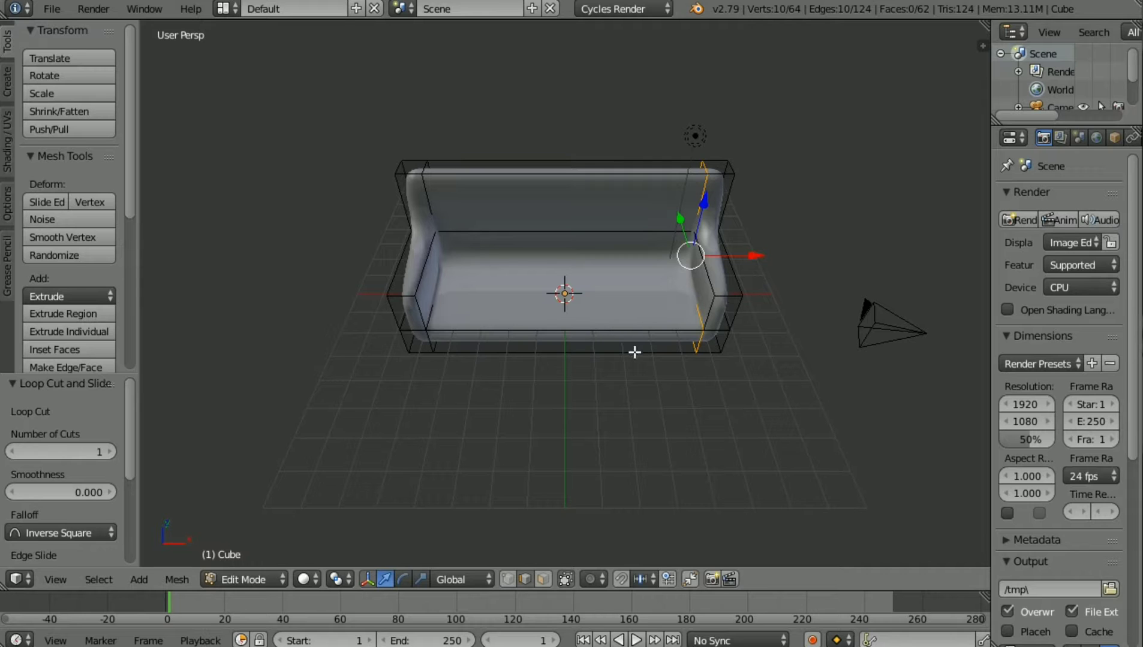
pyautogui.moveTo(635, 352); pyautogui.dragTo(634, 352, button='middle')
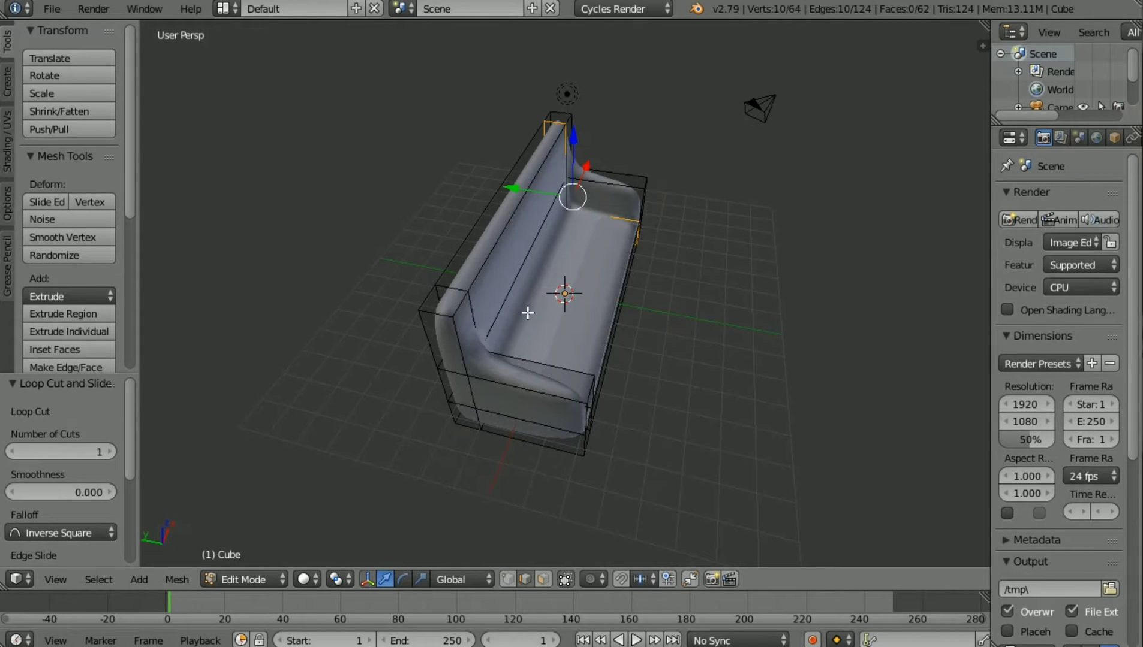
# Step: Add an edge loop around the backrest and a lengthwise seat loop close to the backrest
pyautogui.hotkey('ctrl', 'r')
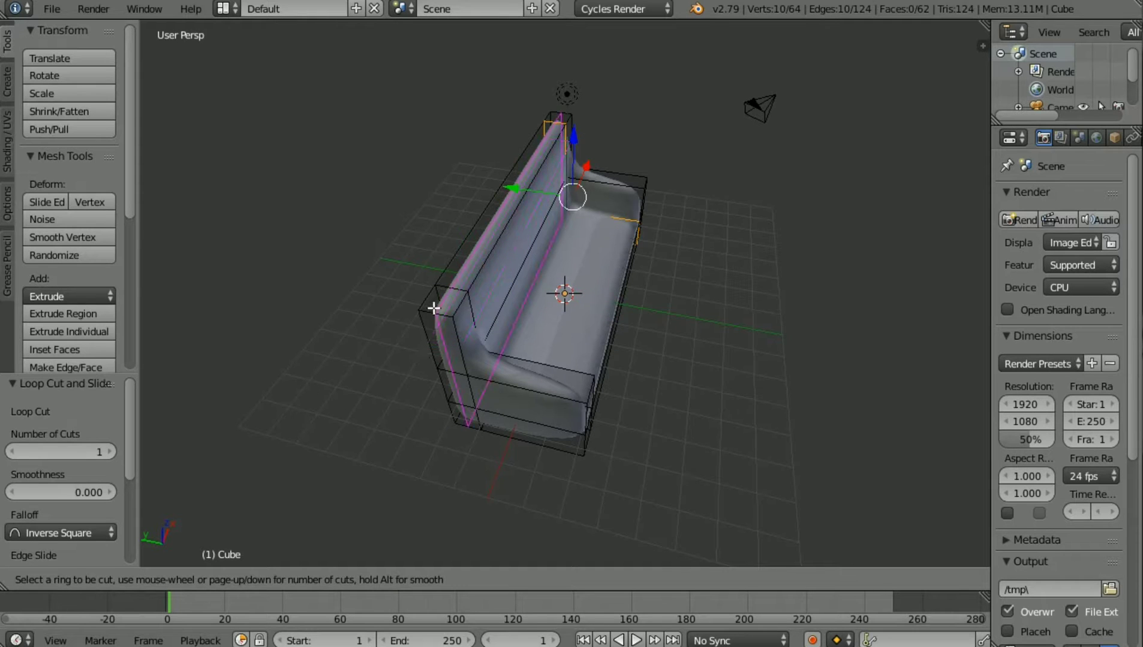
pyautogui.click(401, 346)
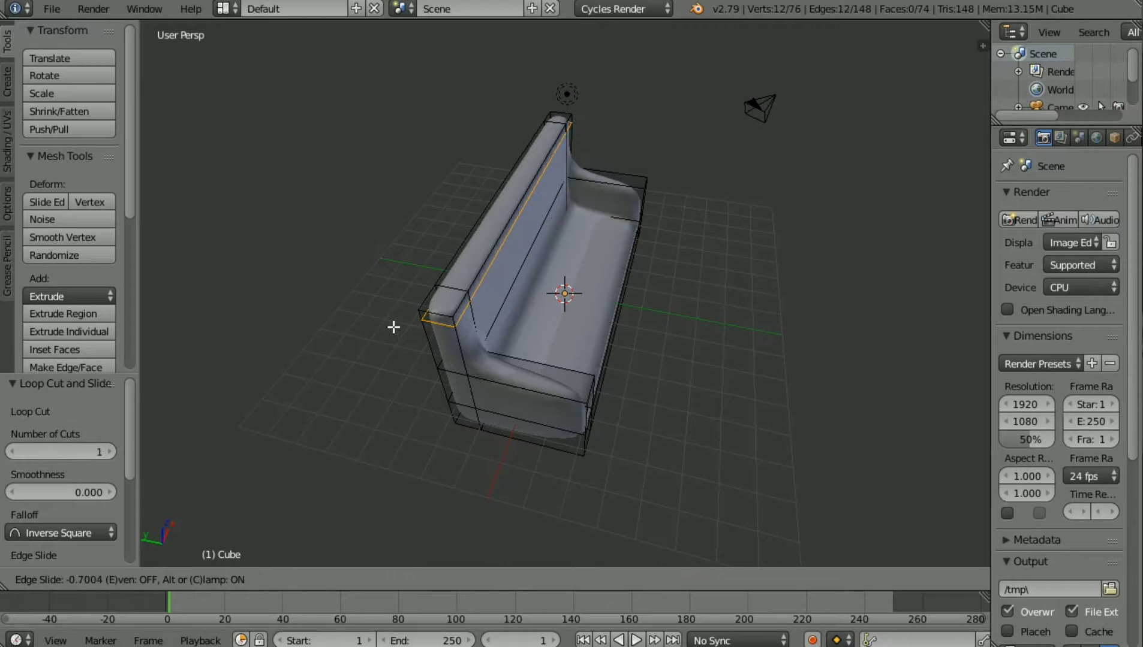
pyautogui.click(394, 327)
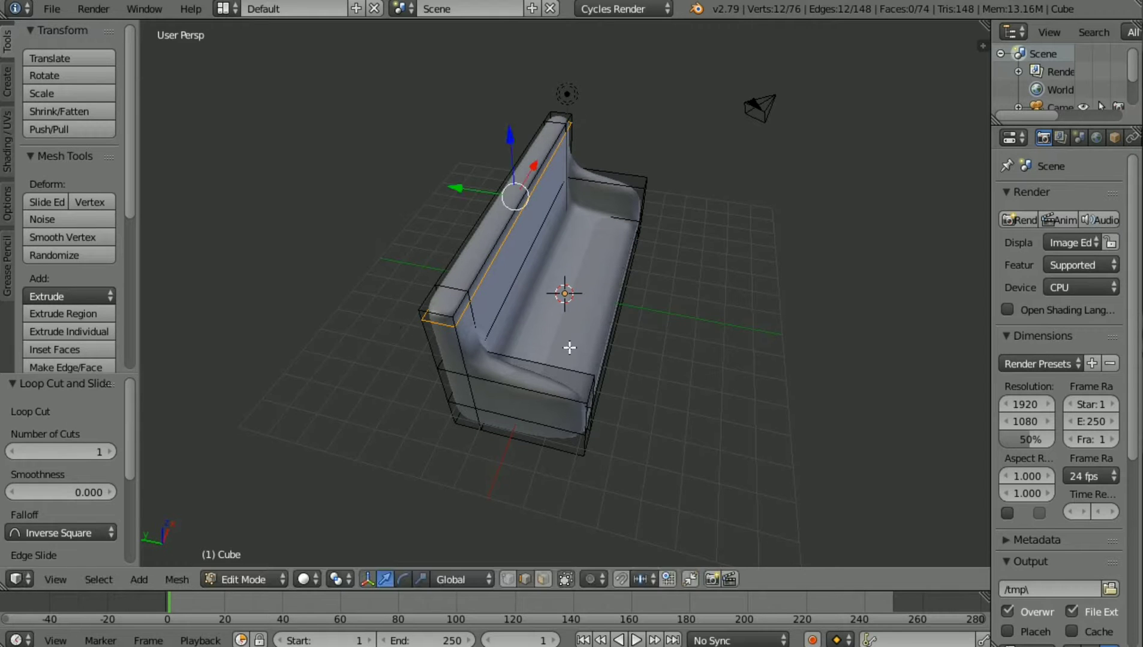
pyautogui.hotkey('ctrl', 'r')
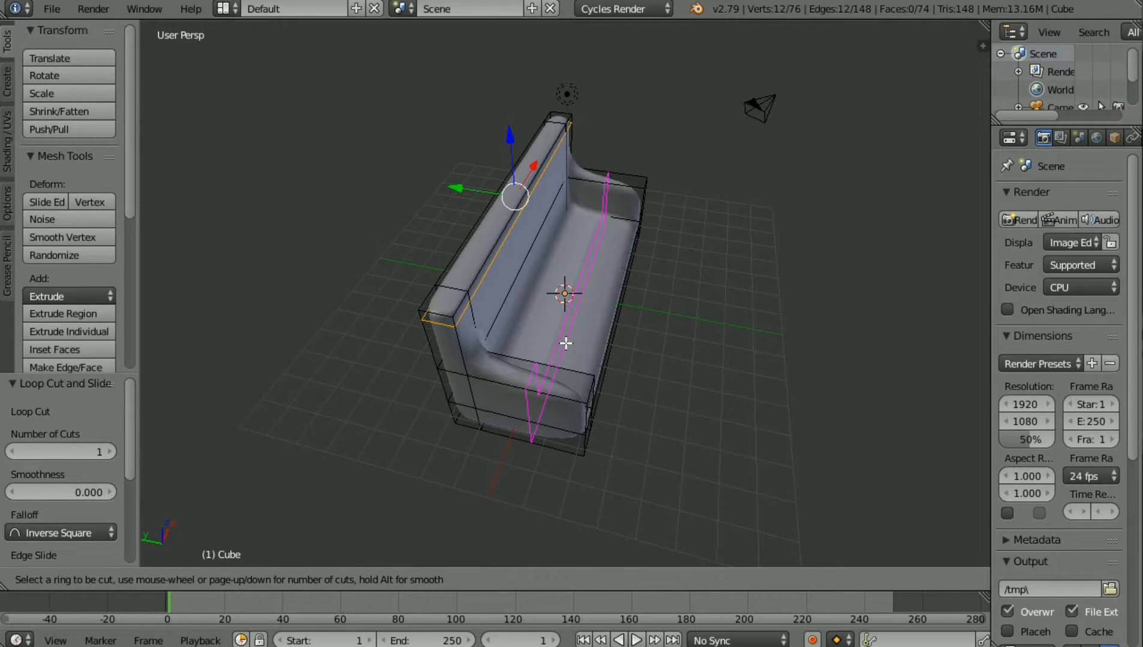
pyautogui.click(561, 341)
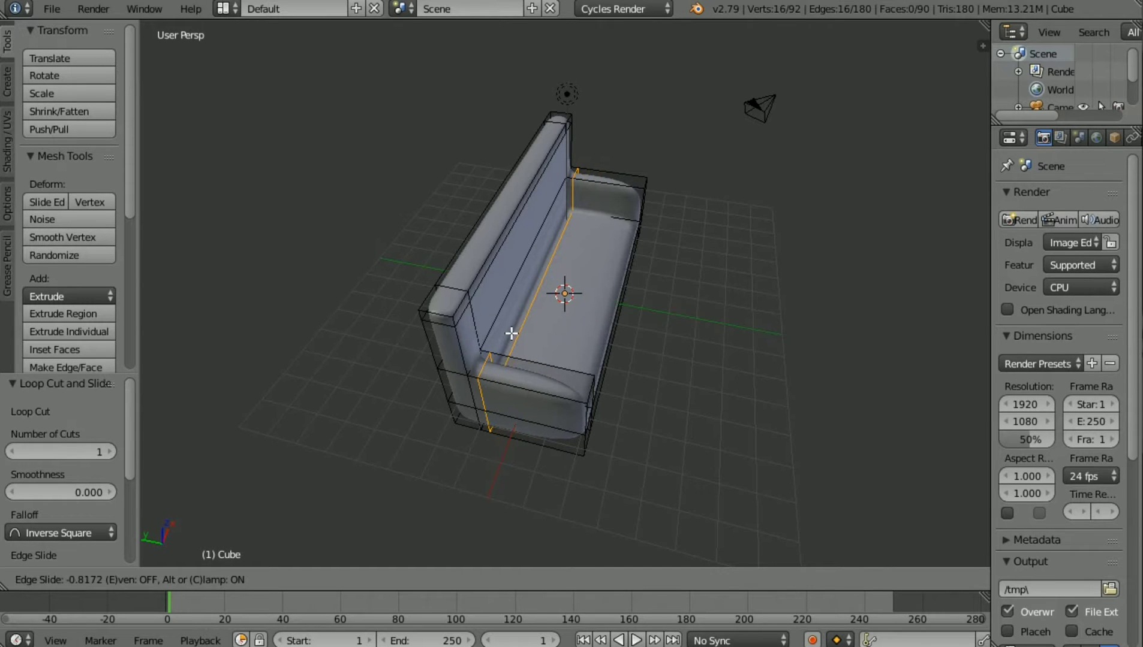
pyautogui.click(511, 333)
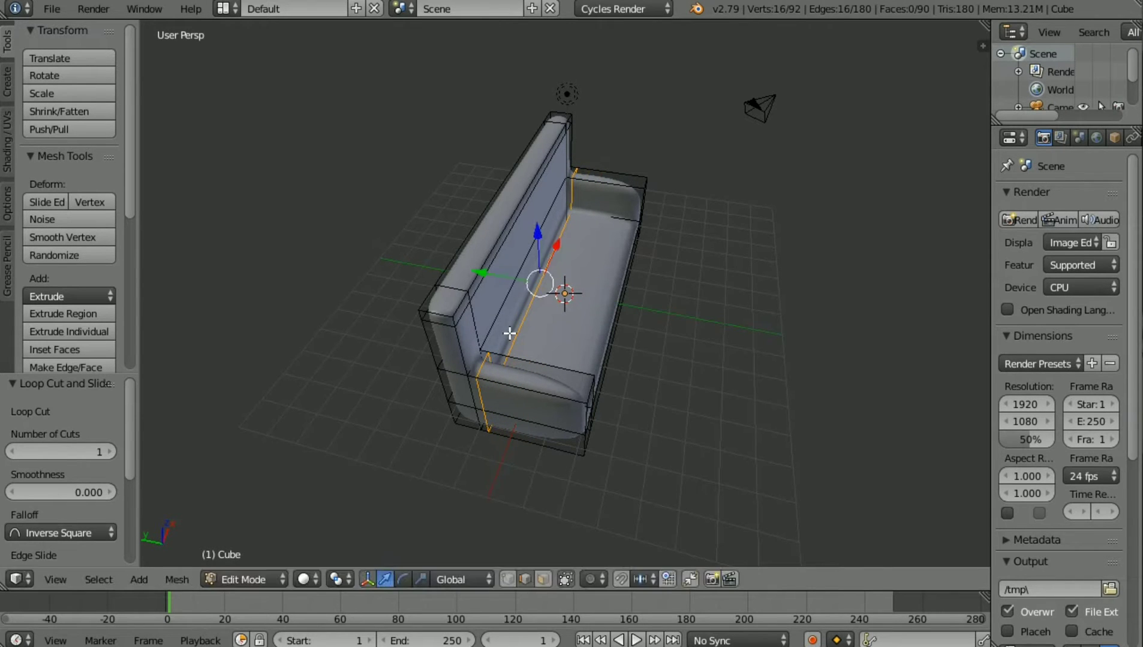
# Step: Add a second lengthwise seat loop near the front edge, bringing the mesh to 108 vertices
pyautogui.hotkey('ctrl', 'r')
pyautogui.click(553, 353)
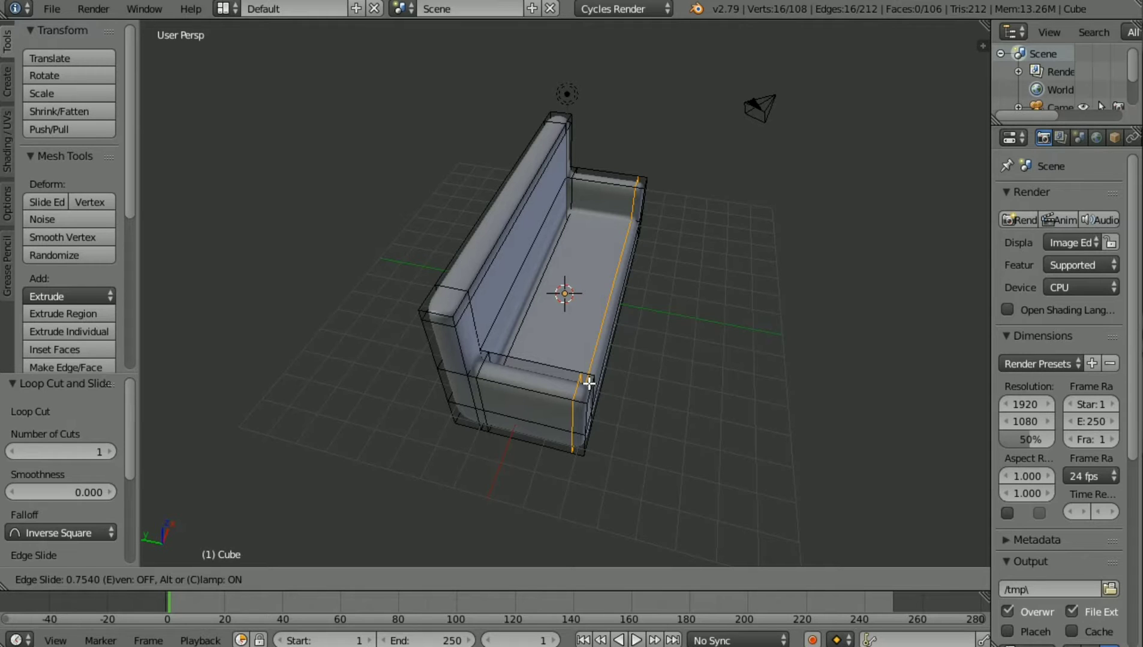
pyautogui.click(590, 385)
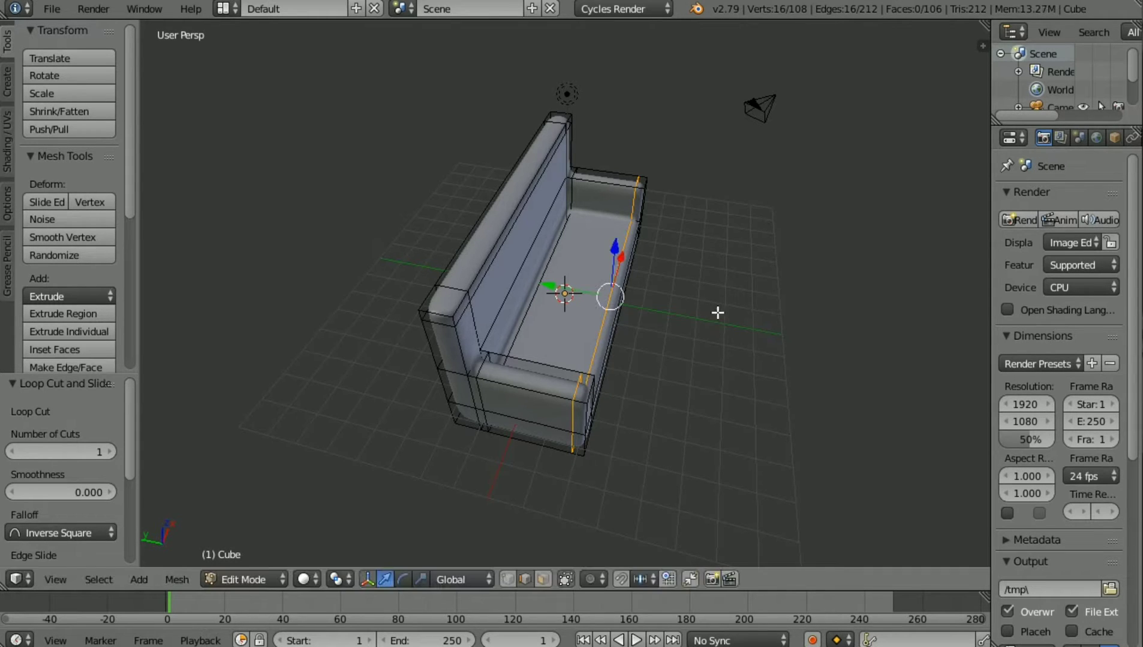
pyautogui.moveTo(681, 301); pyautogui.dragTo(683, 298, button='middle')
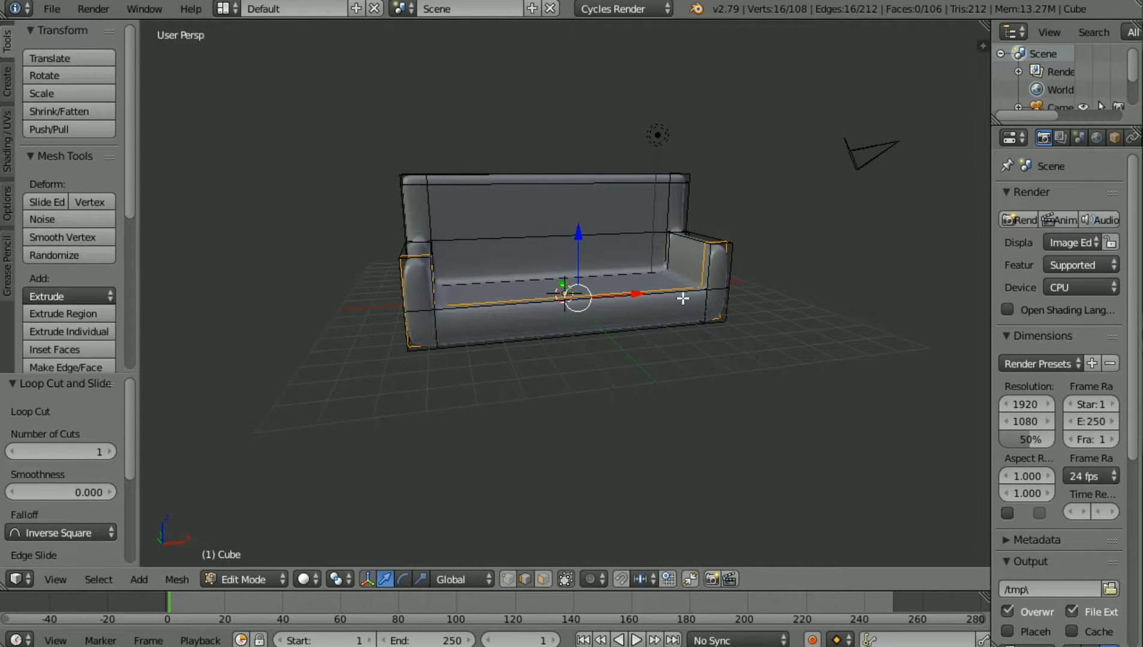
# Step: Add horizontal edge loops around the sofa at seat height and close to the bottom edge (150 vertices)
pyautogui.hotkey('ctrl', 'r')
pyautogui.click(422, 293)
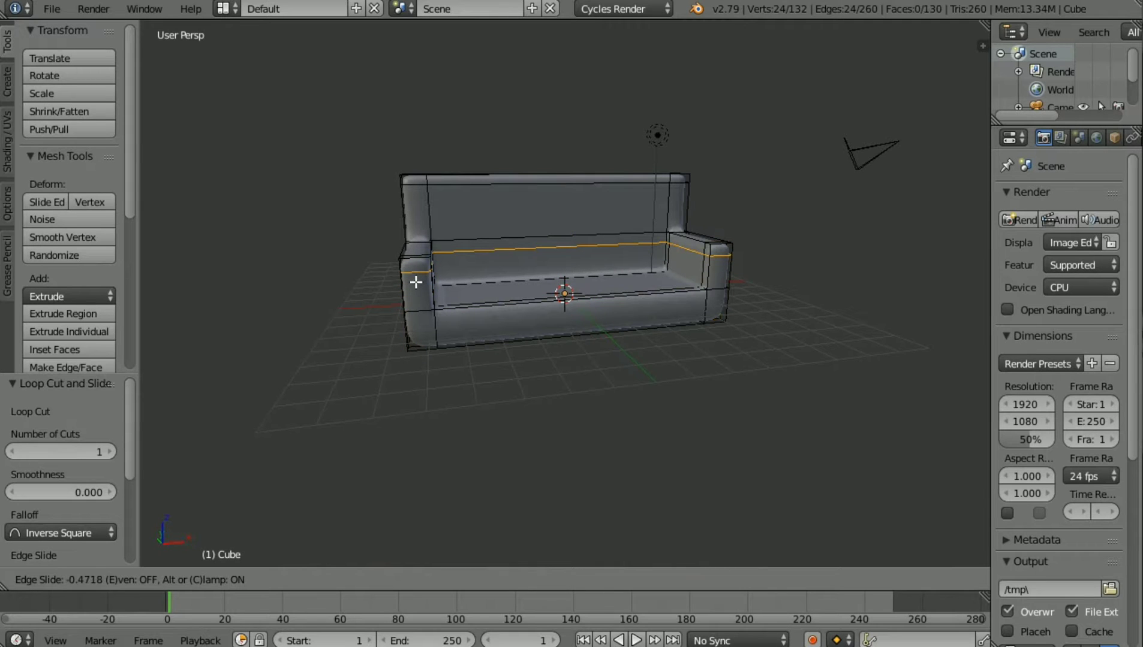
pyautogui.click(416, 281)
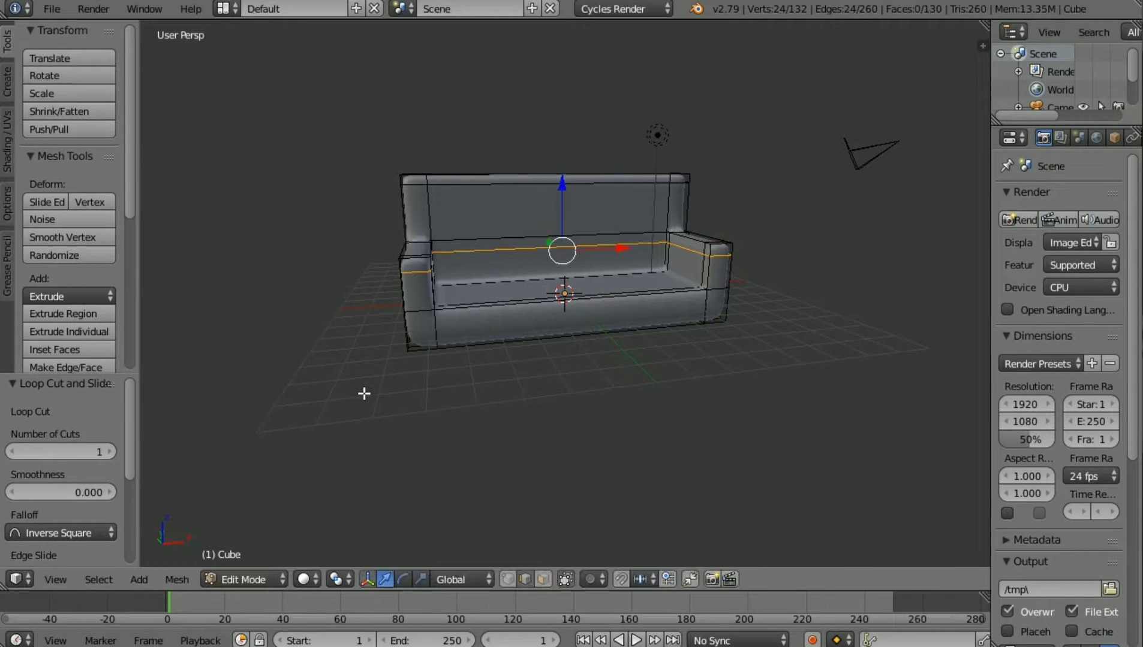
pyautogui.rightClick(516, 332)
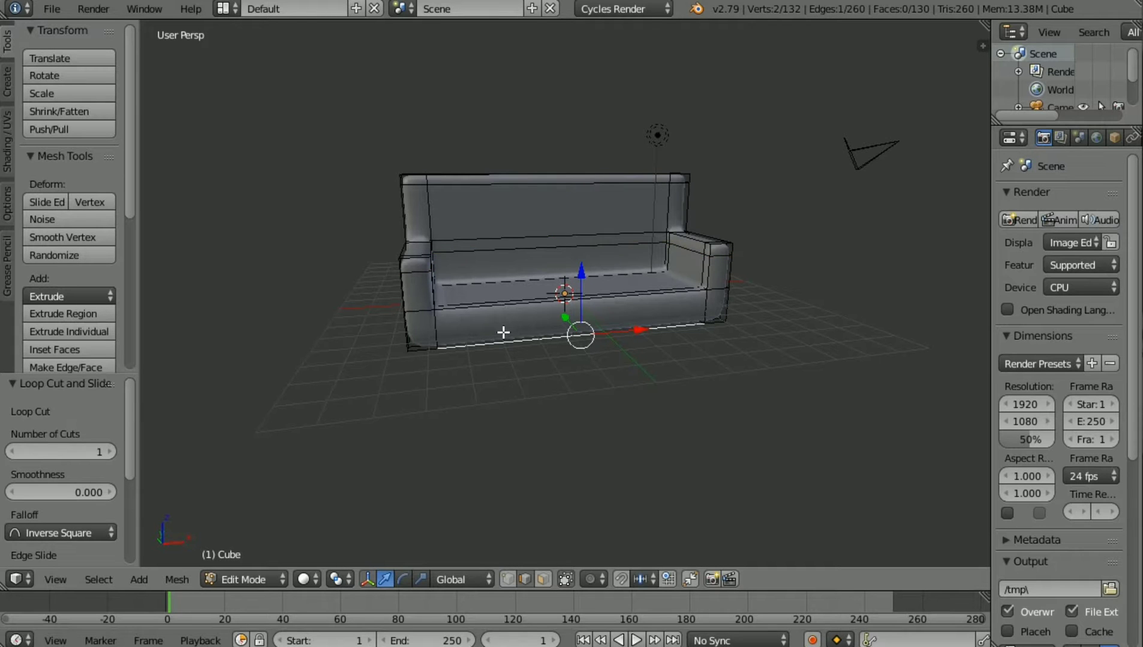
pyautogui.hotkey('ctrl', 'r')
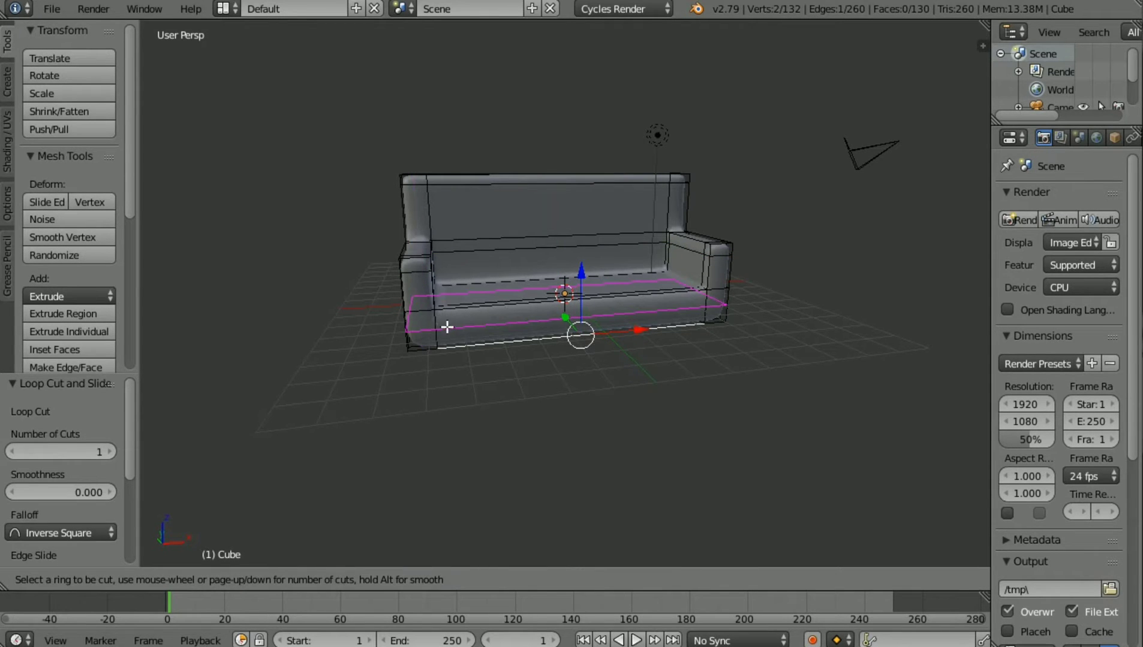
pyautogui.click(447, 327)
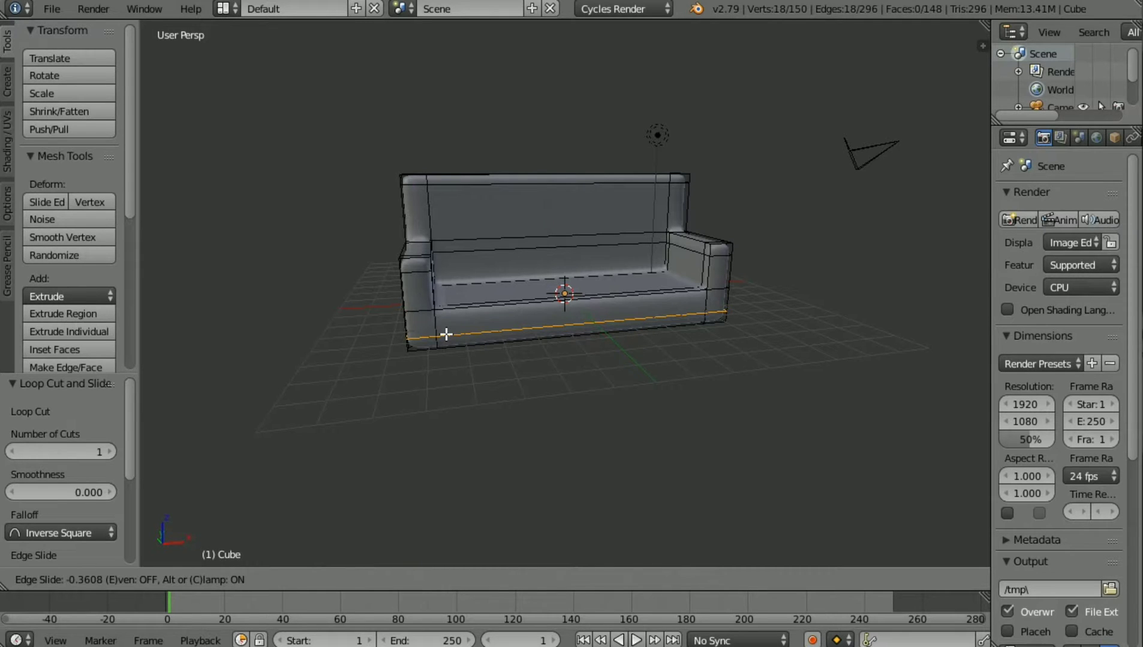
pyautogui.click(446, 333)
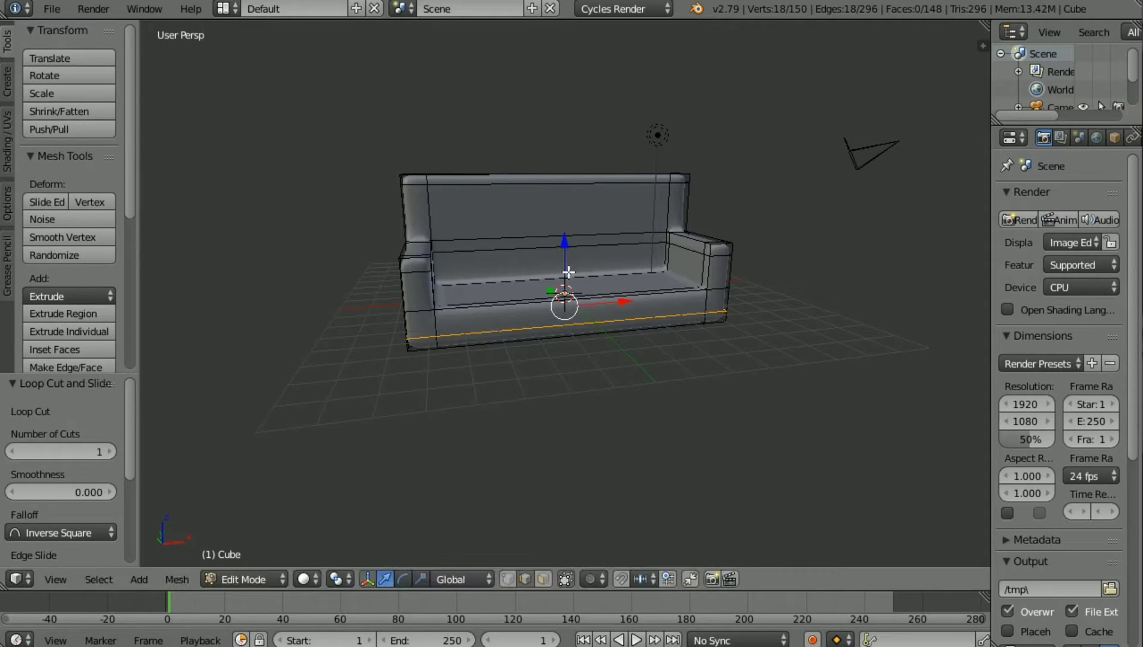
pyautogui.moveTo(568, 272); pyautogui.dragTo(567, 272, button='middle')
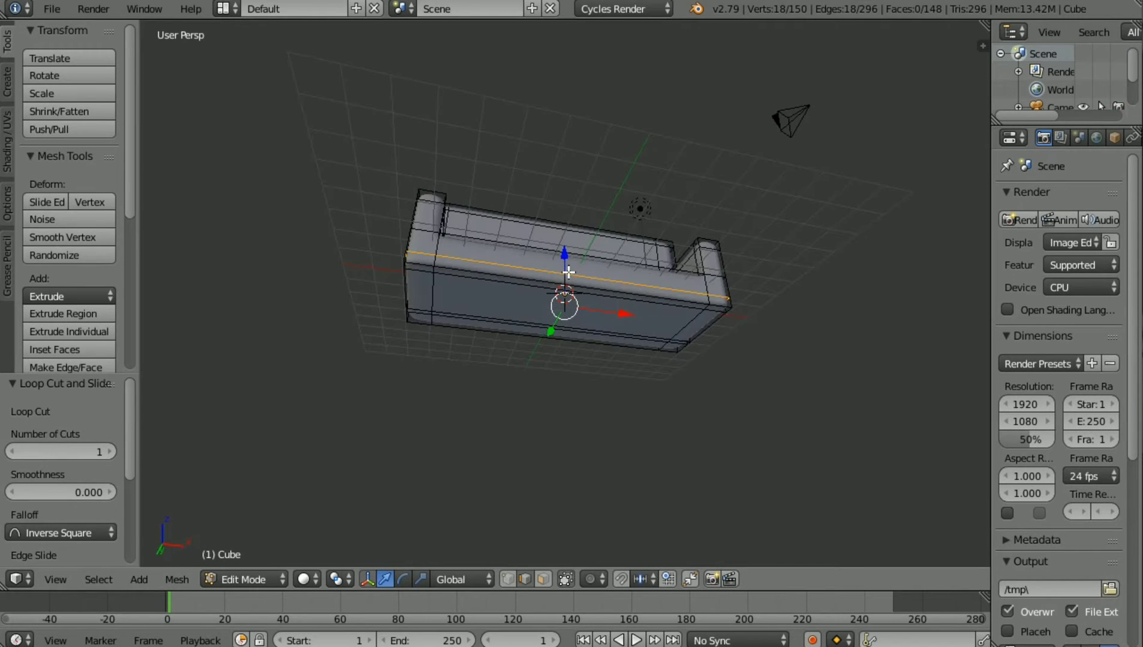
# Step: Select the sofa's large bottom face in face mode, inspect it, then return to Object Mode
pyautogui.click(546, 581)
pyautogui.rightClick(482, 286)
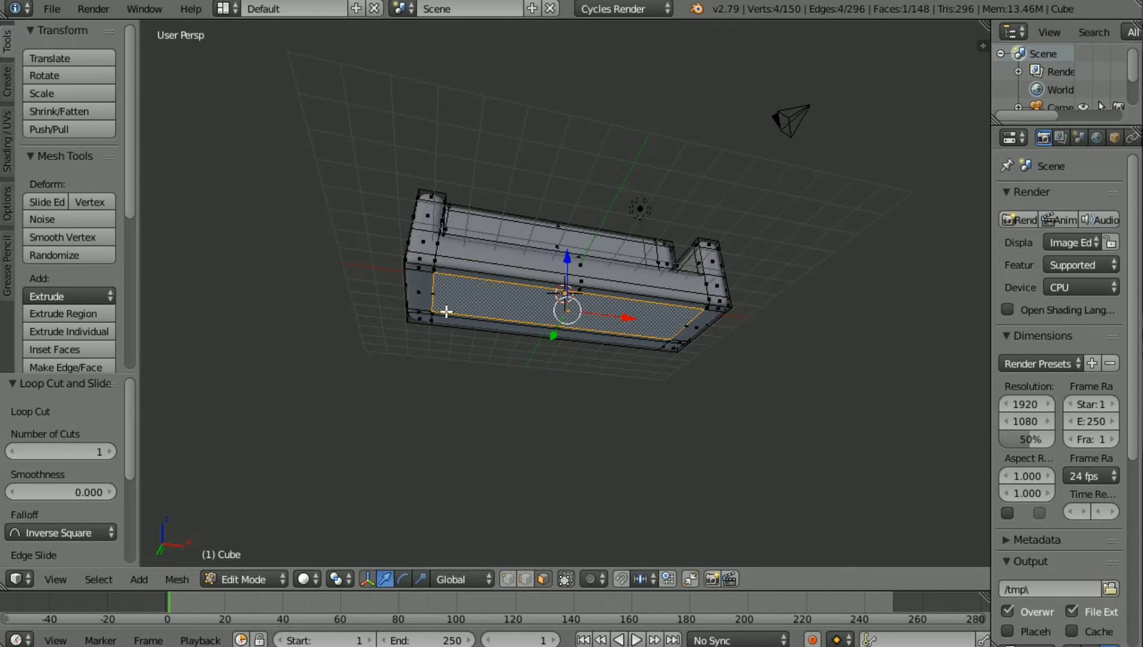
pyautogui.moveTo(450, 304); pyautogui.dragTo(451, 336, button='middle')
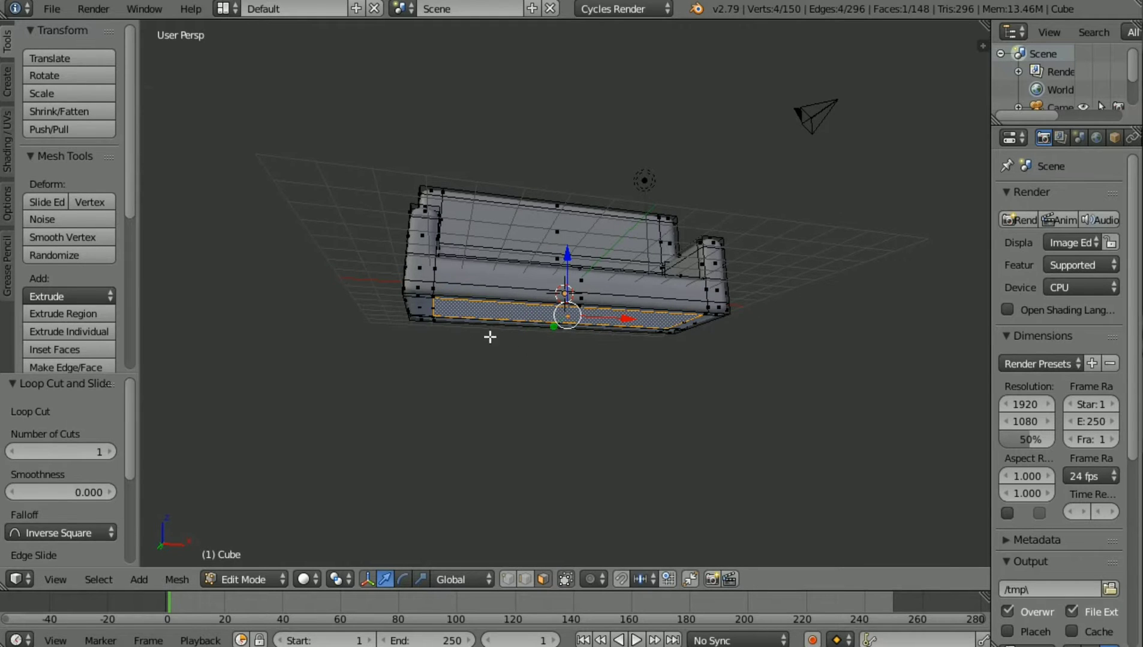
pyautogui.moveTo(531, 349); pyautogui.dragTo(535, 351, button='middle')
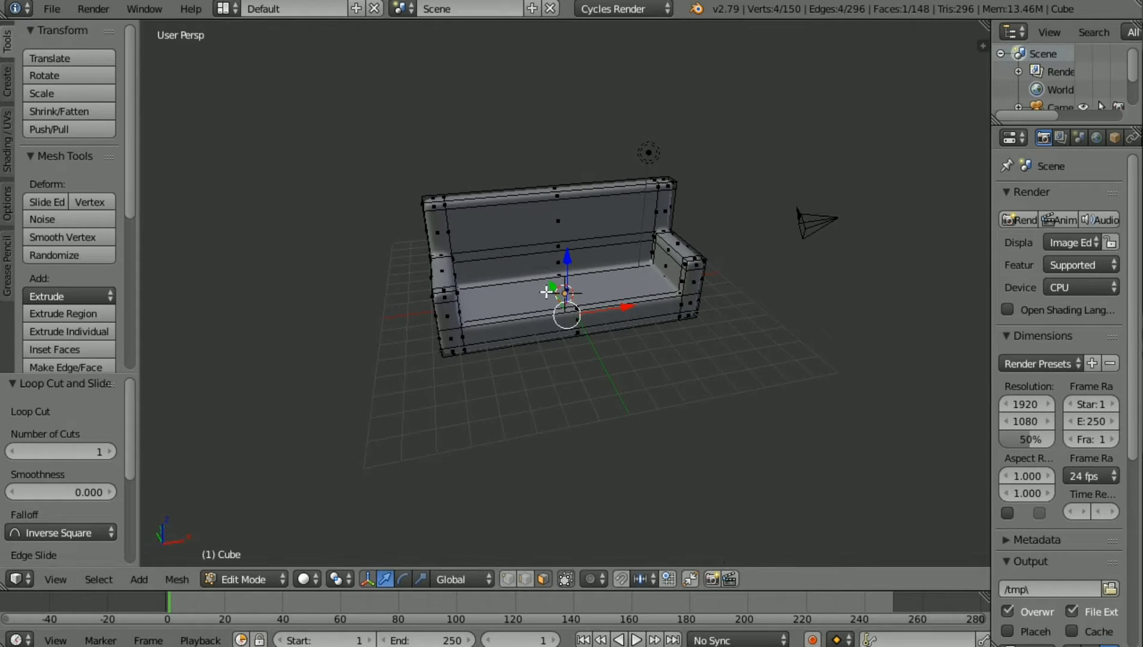
pyautogui.press('Tab')
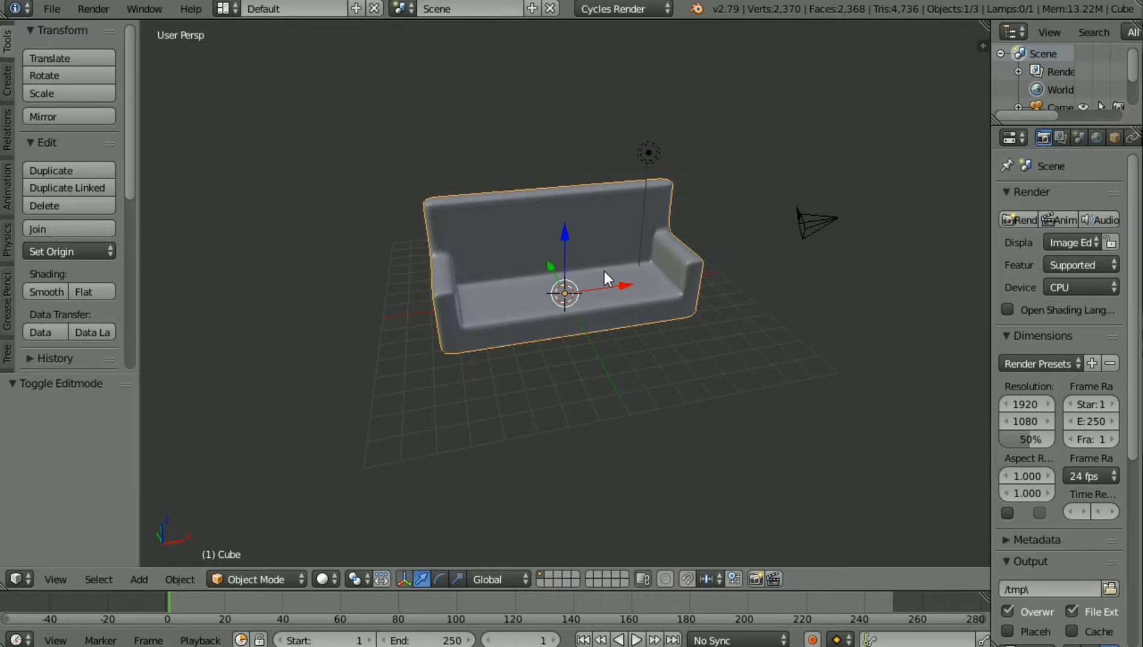
# Step: Add a plane, raise it to seat height, and align it in orthographic top view
pyautogui.hotkey('shift', 'a')
pyautogui.click(653, 276)
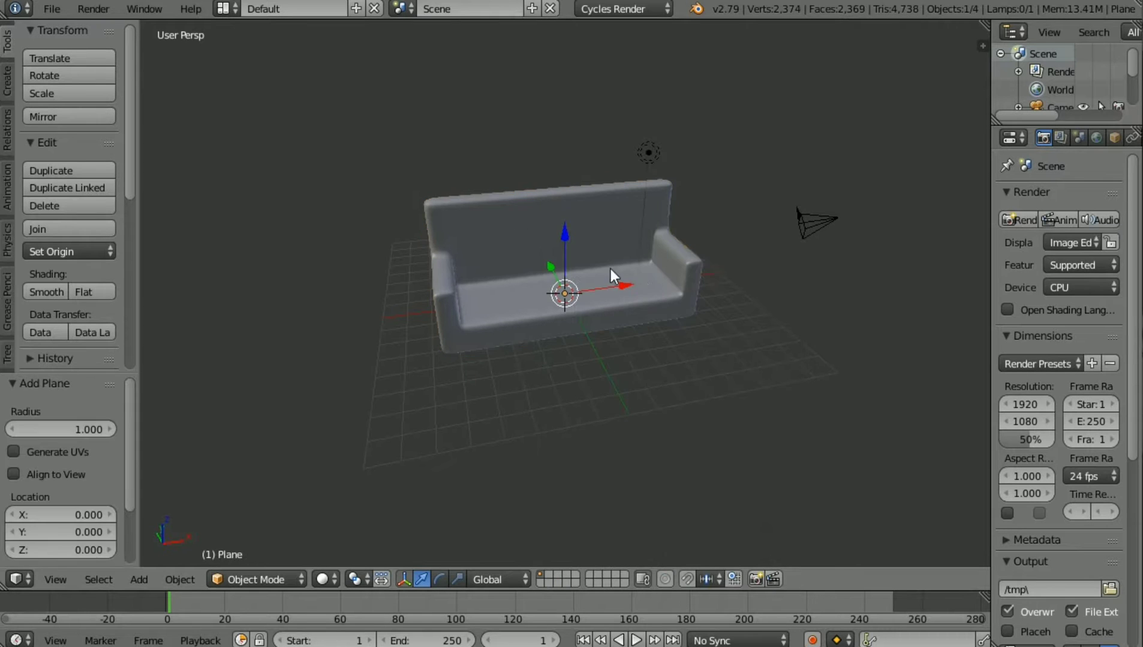
pyautogui.moveTo(564, 235); pyautogui.dragTo(561, 227)
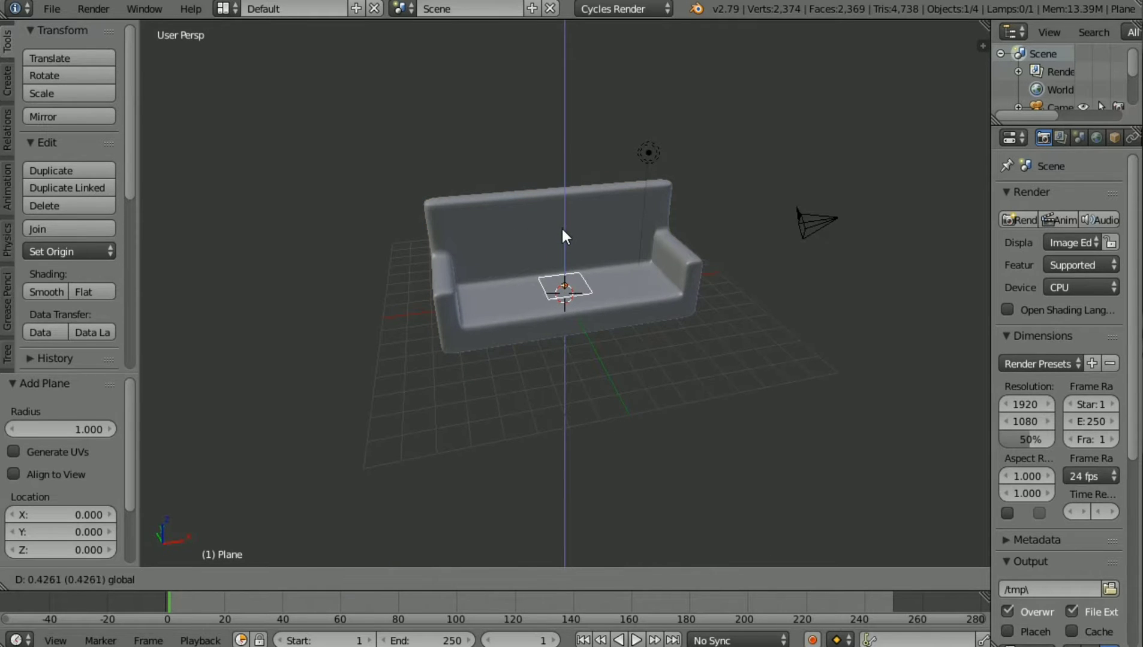
pyautogui.press('KP_7')
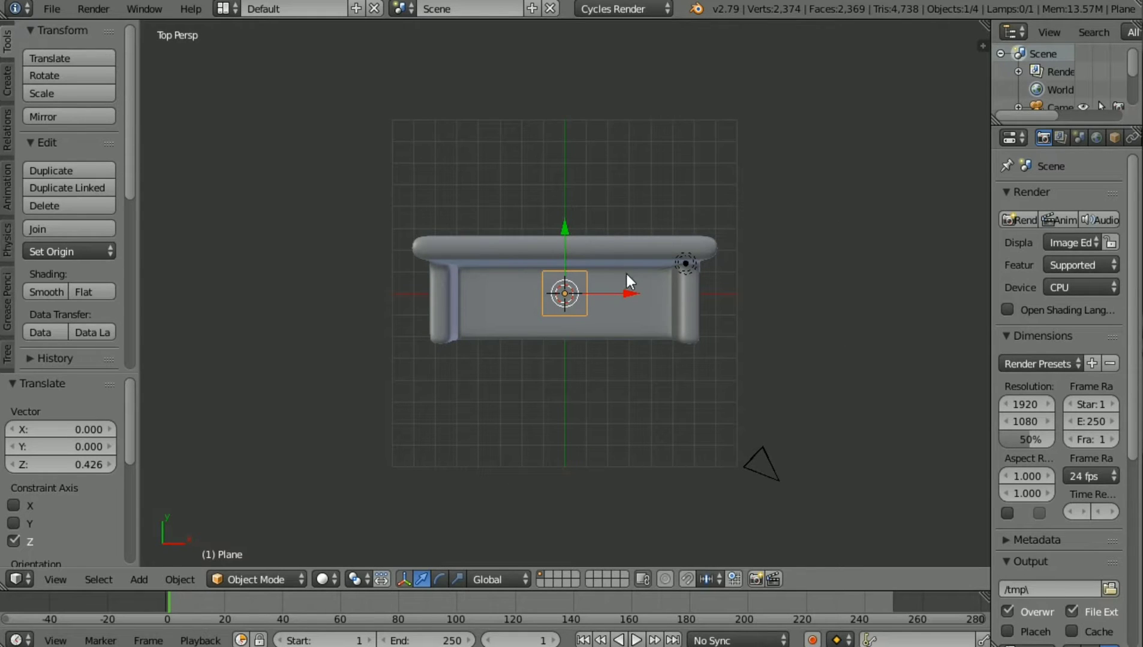
pyautogui.press('KP_5')
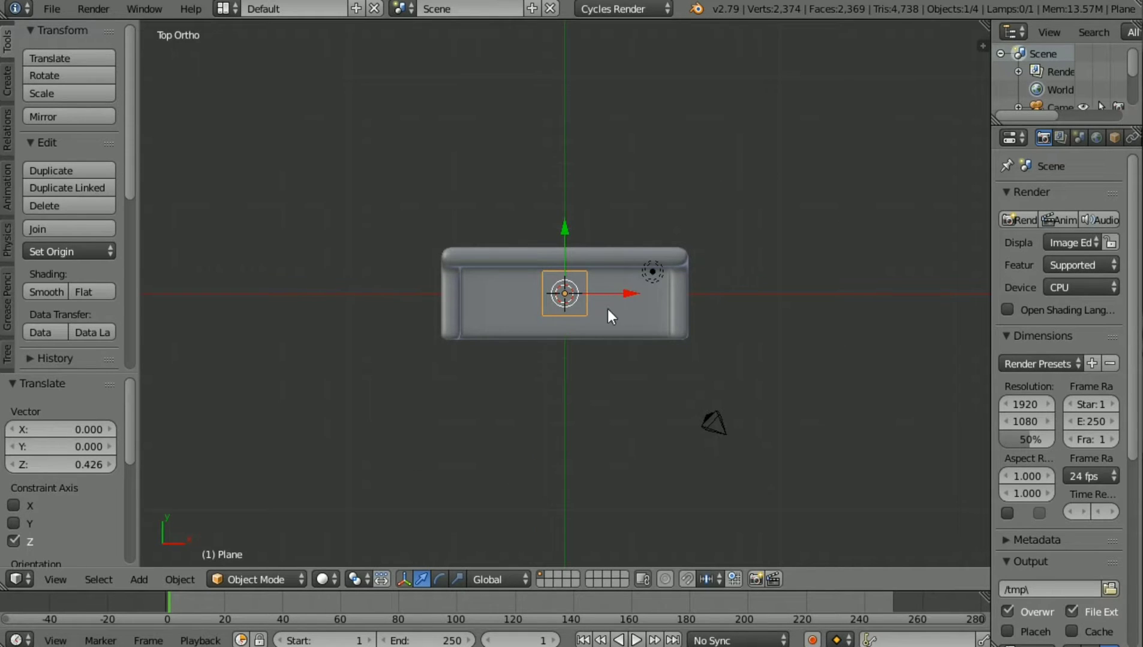
pyautogui.moveTo(566, 230); pyautogui.dragTo(565, 239)
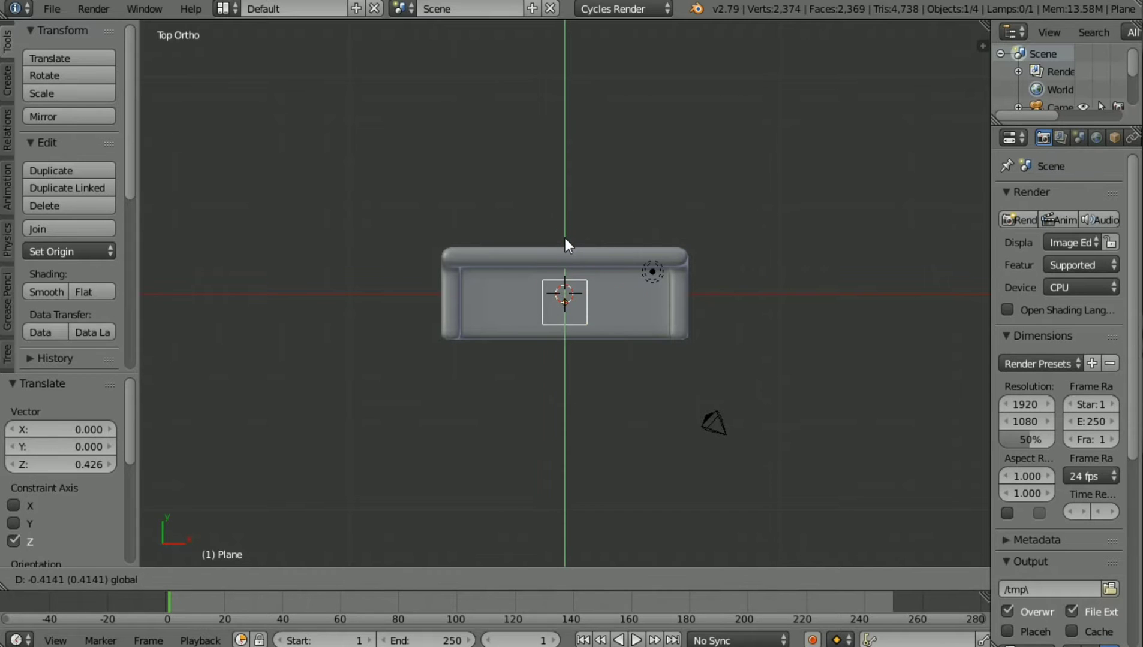
# Step: Scale the plane to 1.823 on X and 1.527 on Y, and move it to X 2.361
pyautogui.press('s')
pyautogui.press('x')
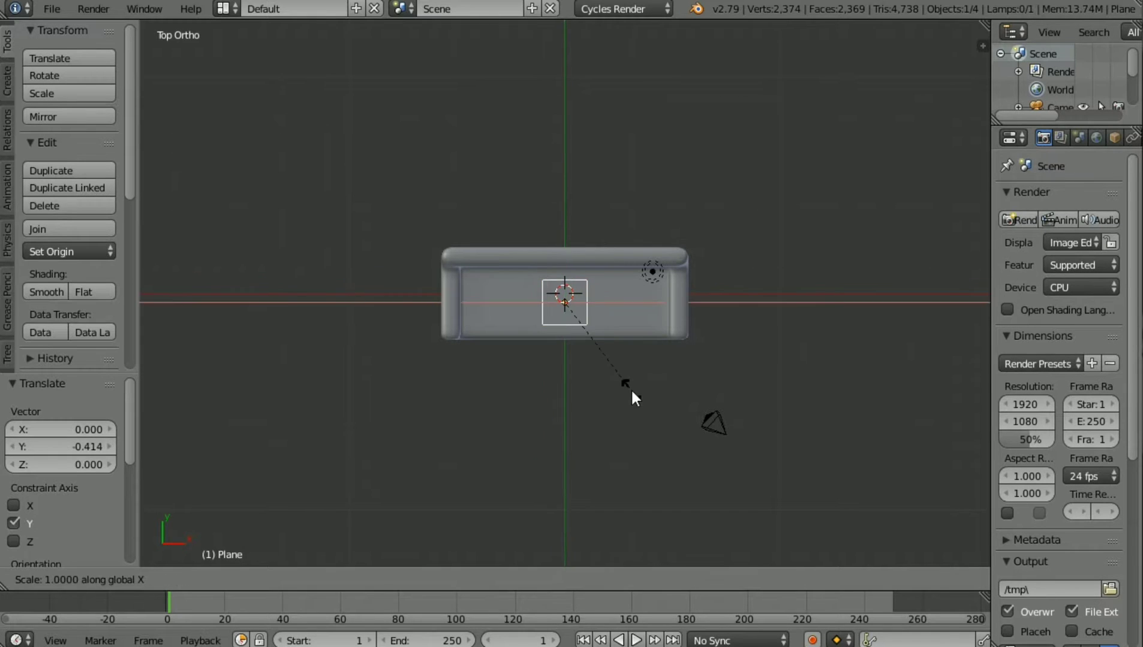
pyautogui.click(722, 436)
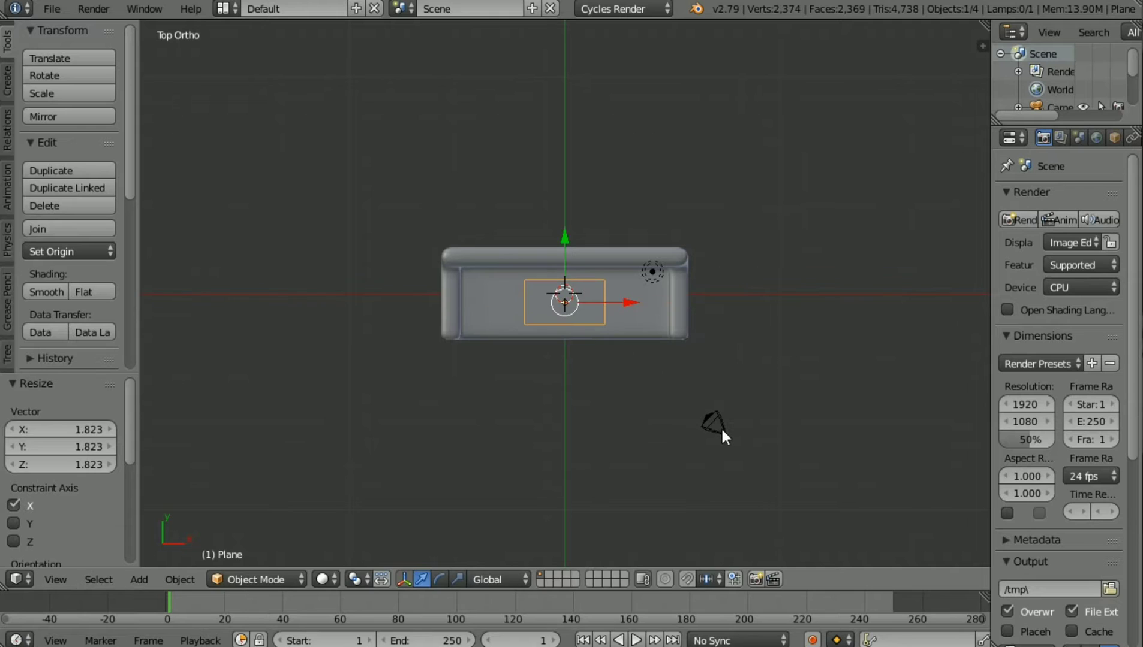
pyautogui.press('s')
pyautogui.press('y')
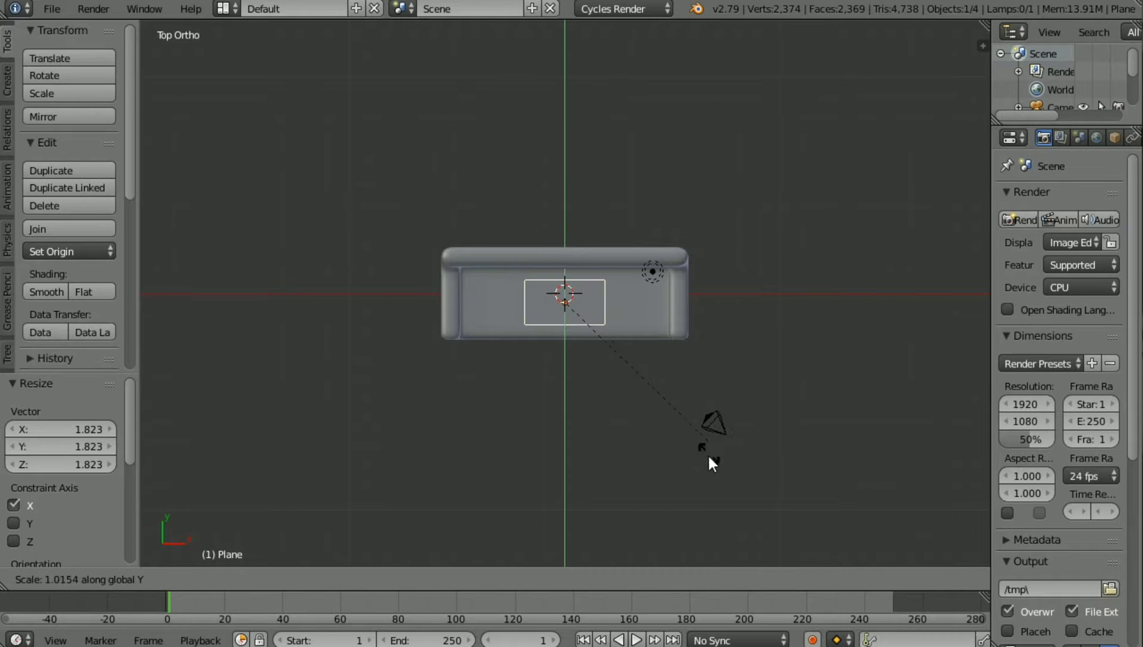
pyautogui.click(747, 544)
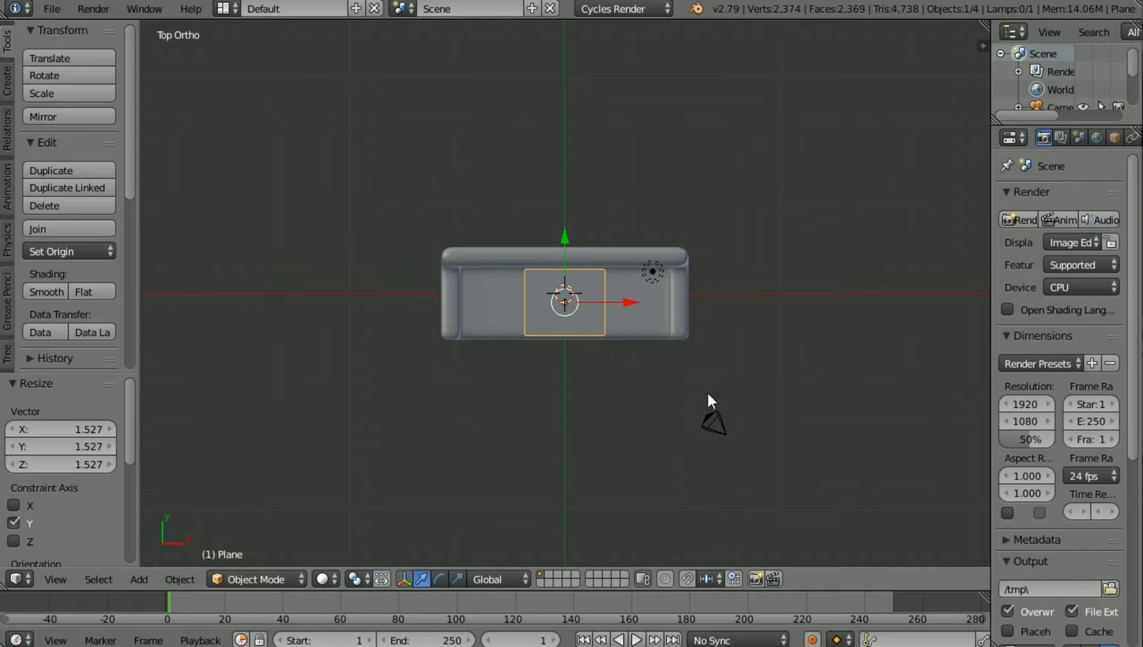
pyautogui.moveTo(632, 305); pyautogui.dragTo(682, 325)
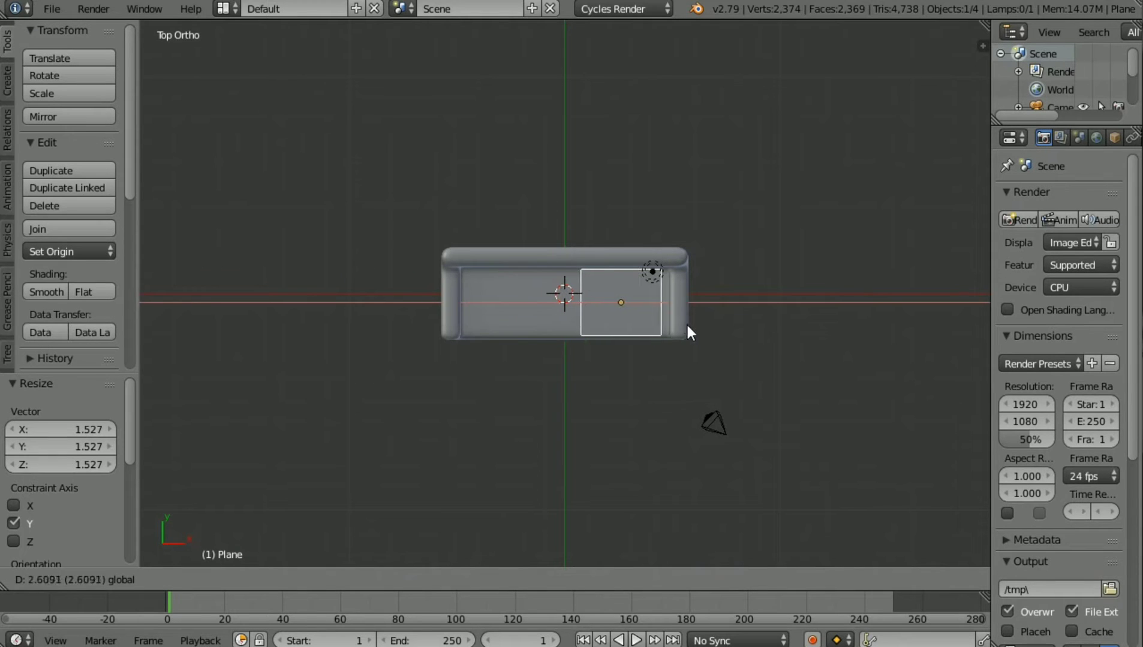
pyautogui.click(682, 325)
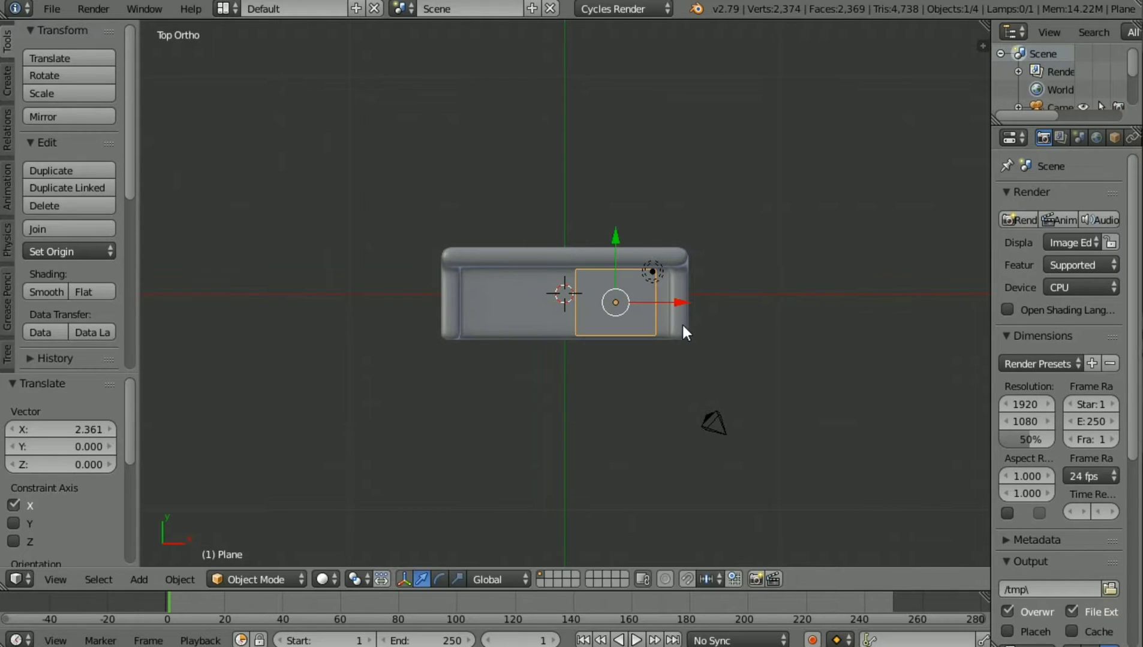
# Step: Rescale the seat plane's width along X and nudge it slightly right
pyautogui.press('s')
pyautogui.press('y')
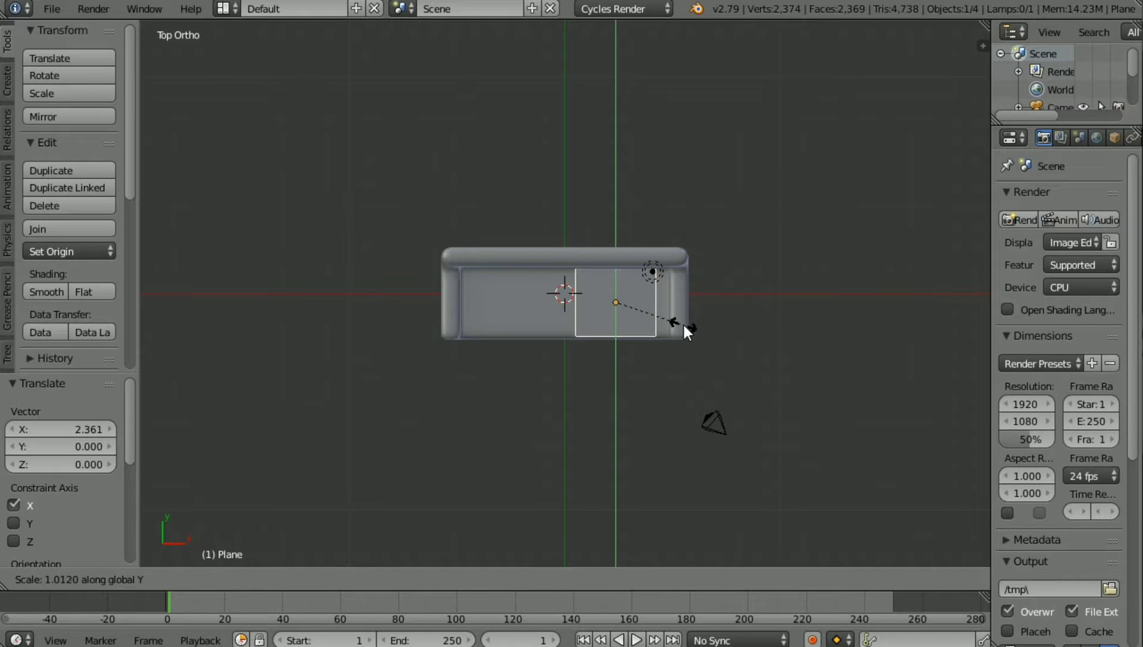
pyautogui.press('x')
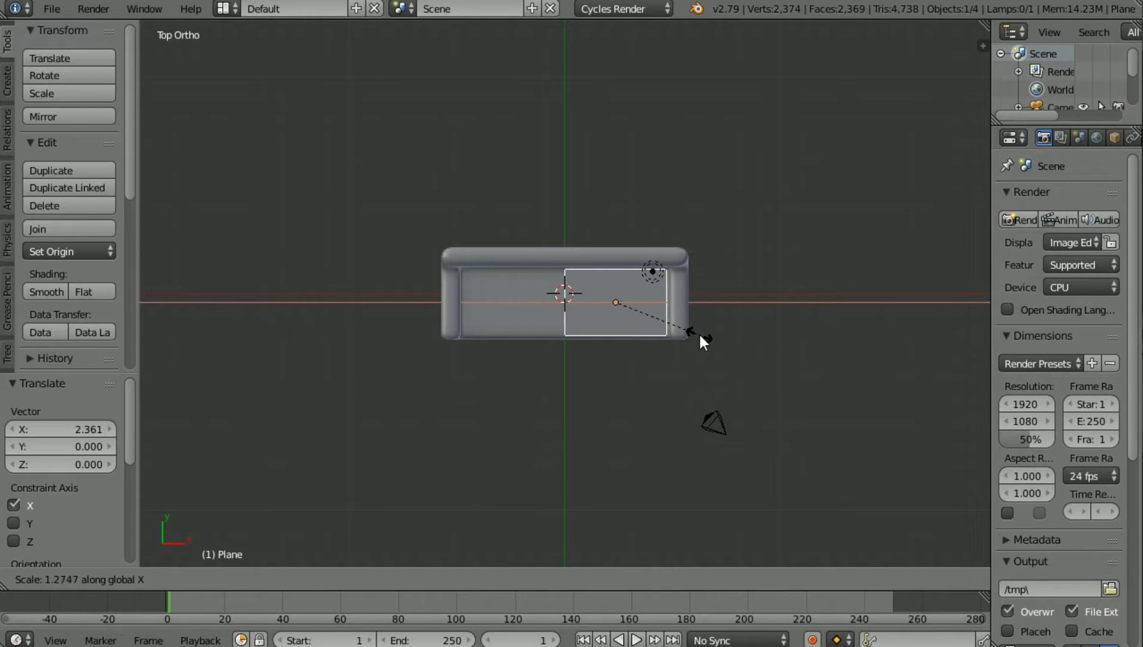
pyautogui.click(701, 337)
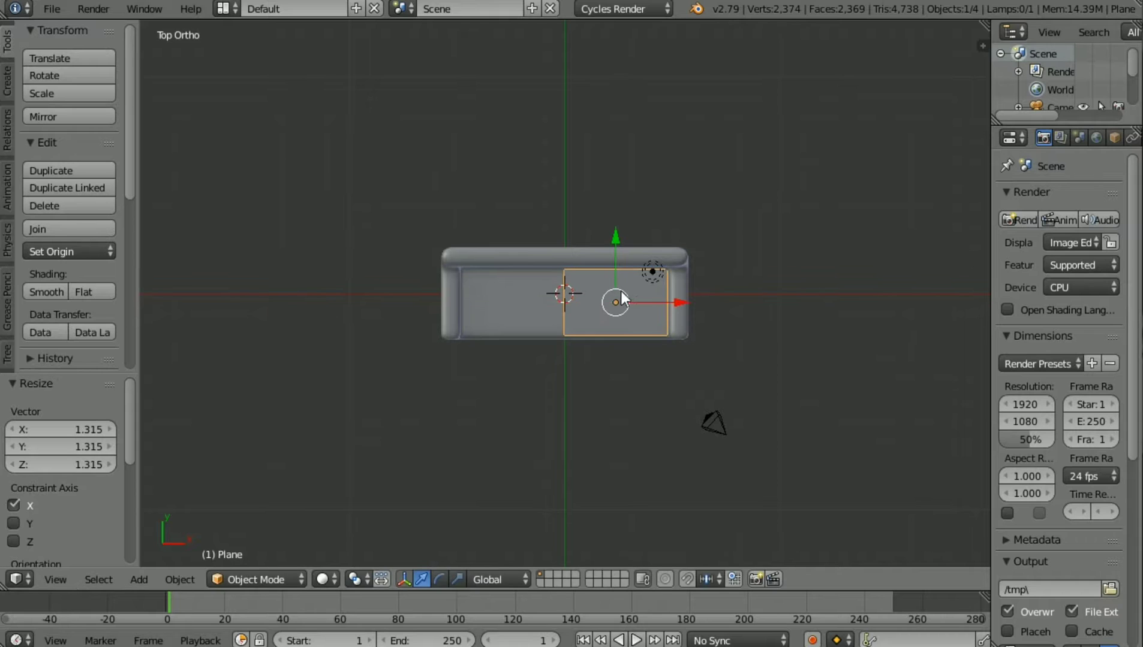
pyautogui.moveTo(678, 304); pyautogui.dragTo(680, 304)
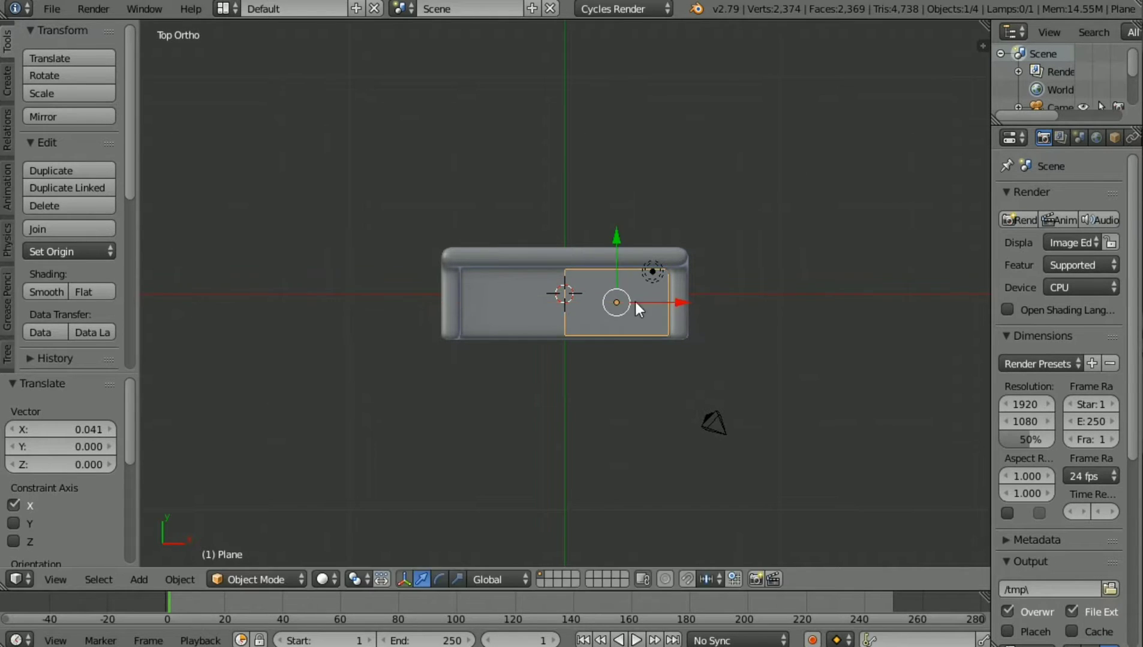
# Step: In front view, extrude the plane's edge upward into a cushion block
pyautogui.press('KP_2')
pyautogui.press('KP_2')
pyautogui.press('KP_2')
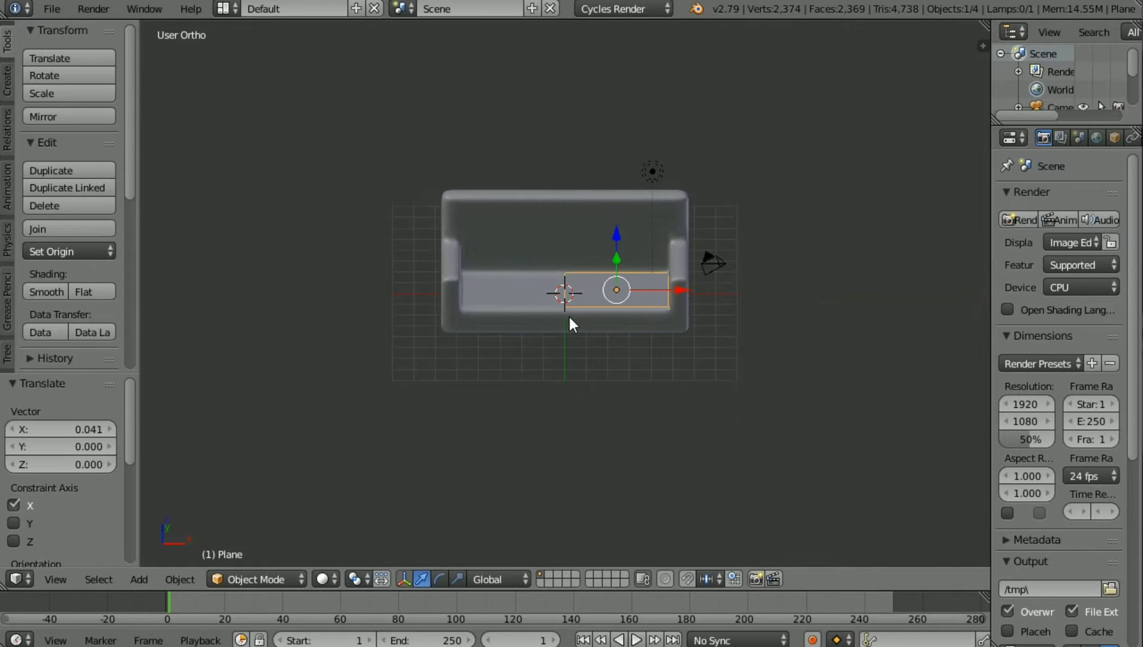
pyautogui.press('KP_2')
pyautogui.press('KP_2')
pyautogui.press('KP_2')
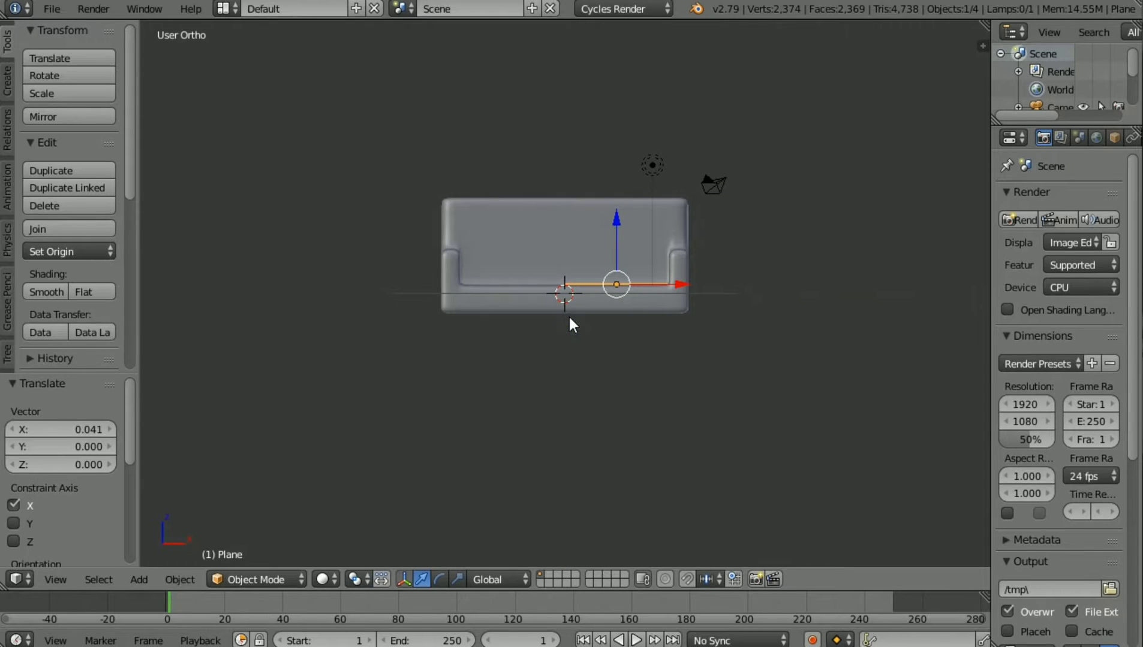
pyautogui.scroll(6, 603, 255)
pyautogui.scroll(2, 601, 253)
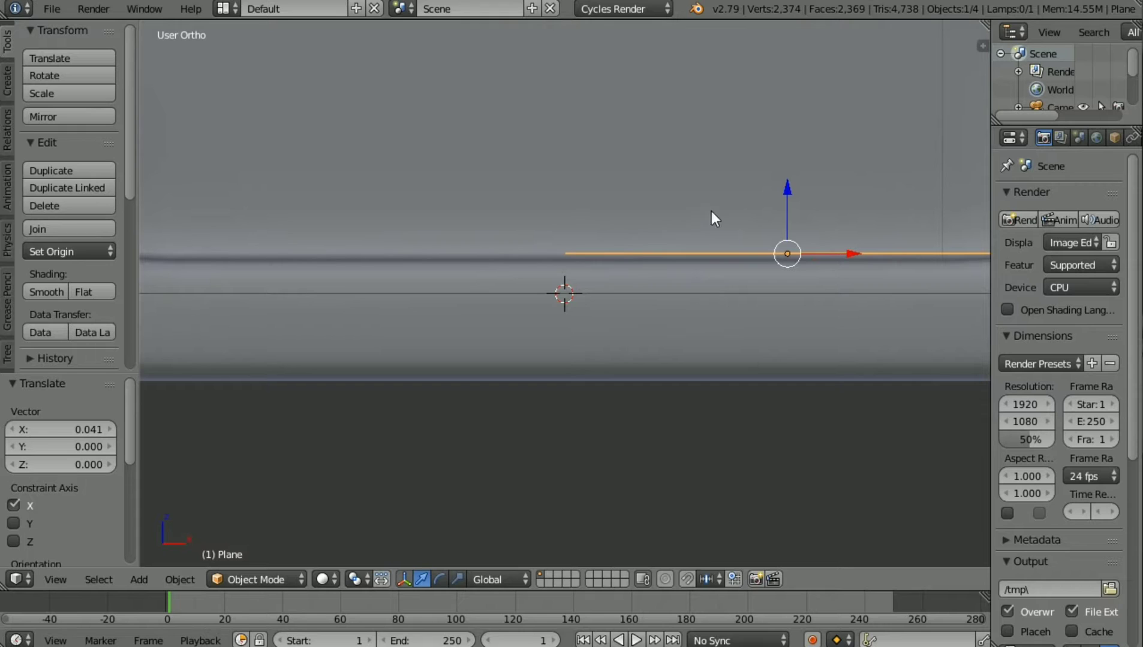
pyautogui.scroll(-5, 655, 289)
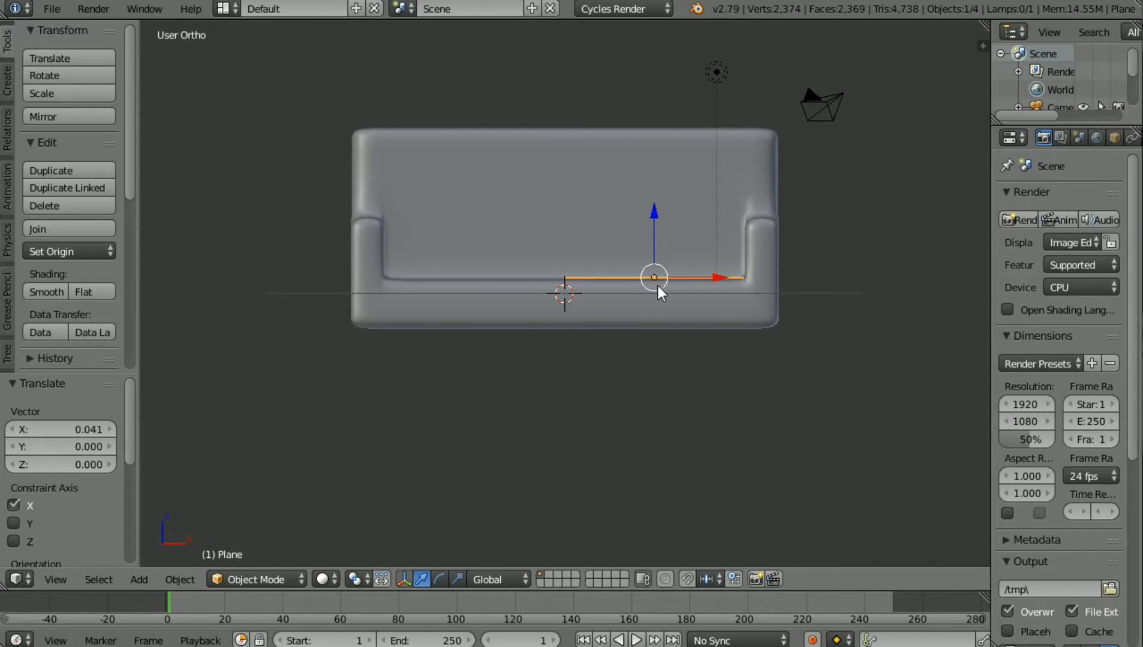
pyautogui.press('Tab')
pyautogui.press('e')
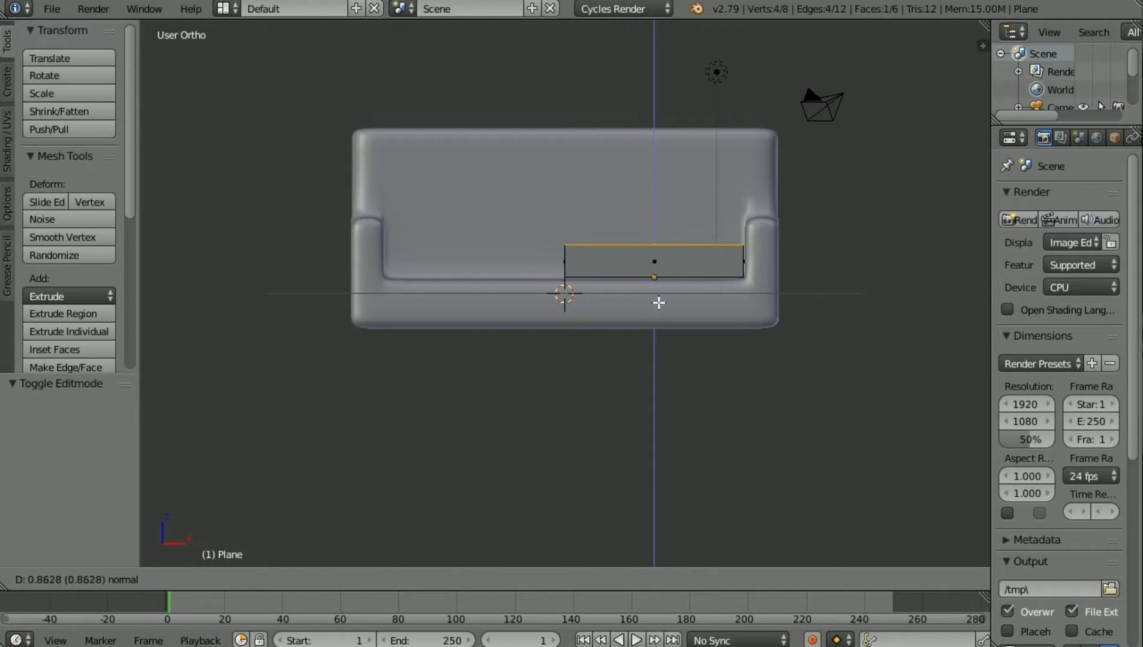
# Step: Fix the block's extrusion height at 0.863 and view it in perspective from above
pyautogui.click(659, 303)
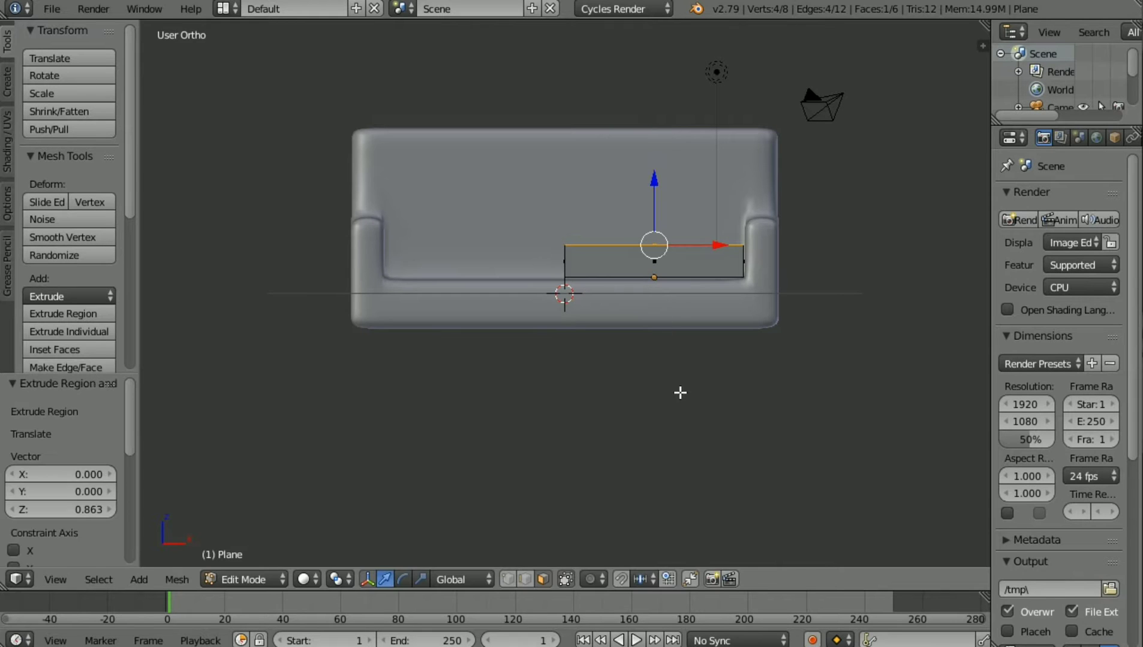
pyautogui.press('KP_8')
pyautogui.press('KP_8')
pyautogui.press('KP_8')
pyautogui.press('KP_8')
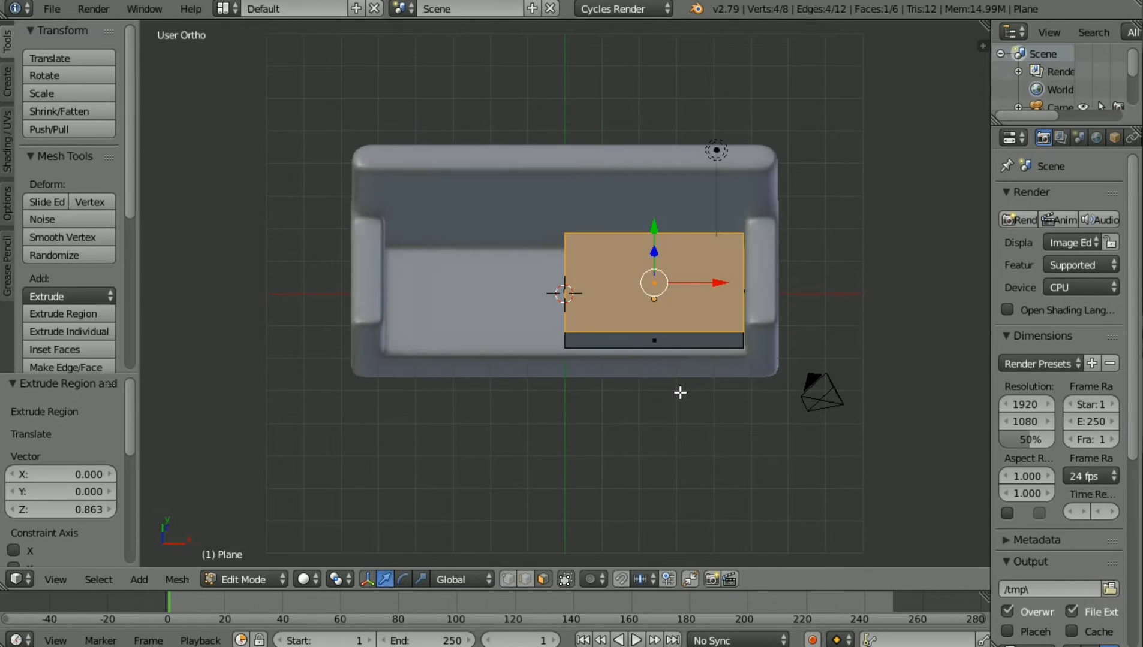
pyautogui.press('KP_5')
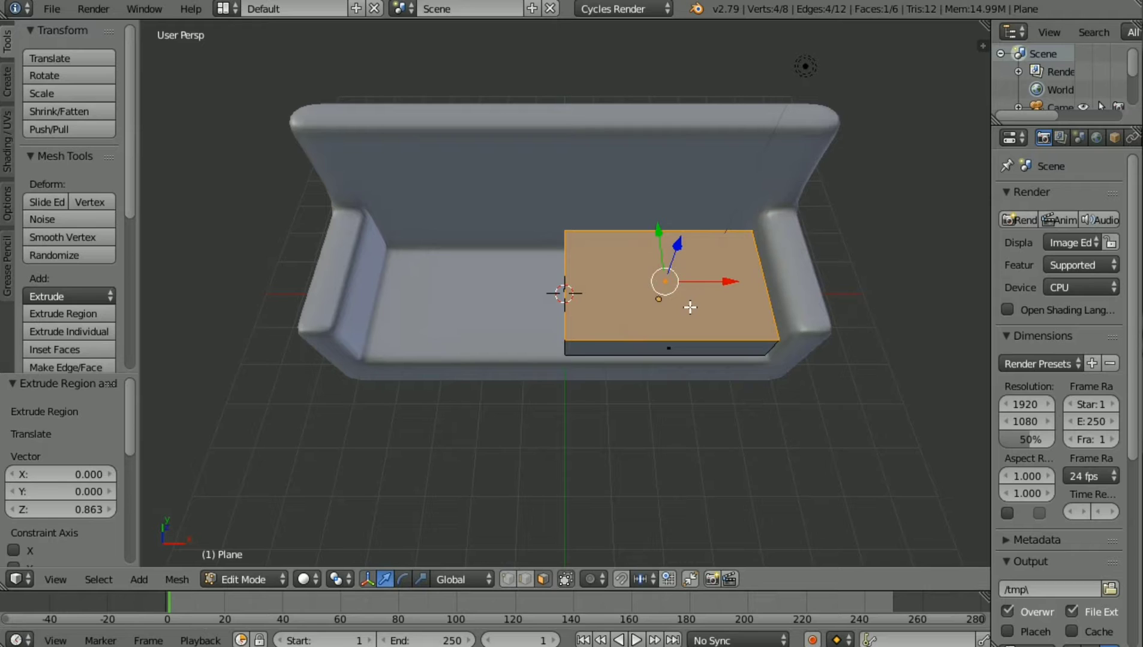
# Step: Add two loop cuts across the block and spread them along X near its ends
pyautogui.hotkey('ctrl', 'r')
pyautogui.scroll(1, 689, 307)
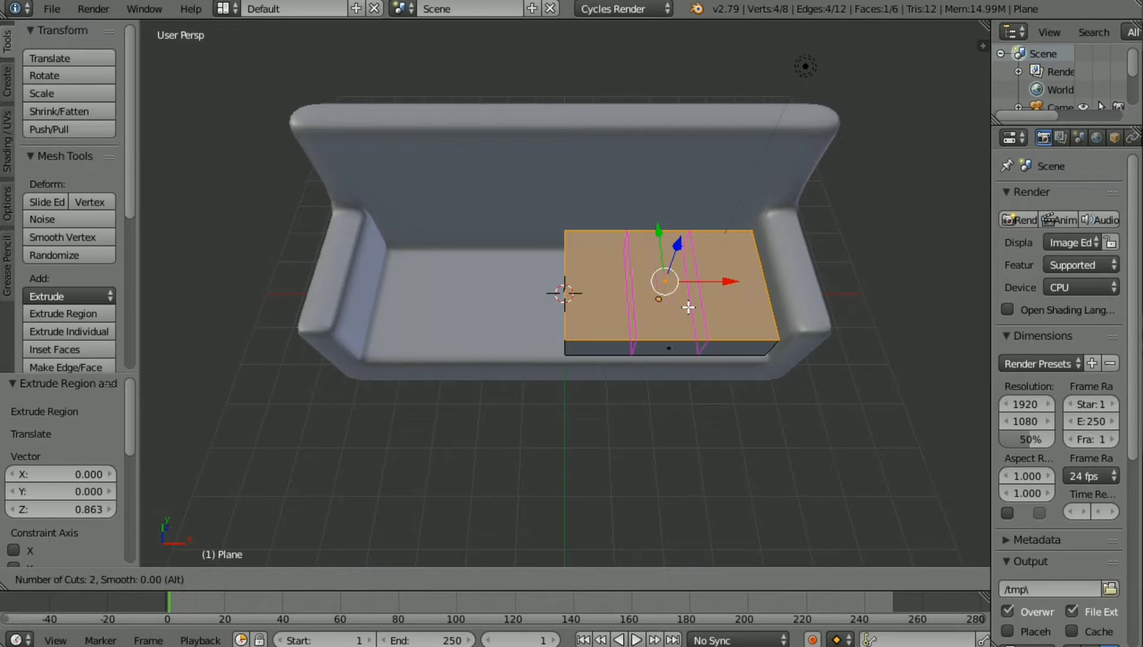
pyautogui.click(689, 307)
pyautogui.rightClick(689, 307)
pyautogui.press('s')
pyautogui.press('x')
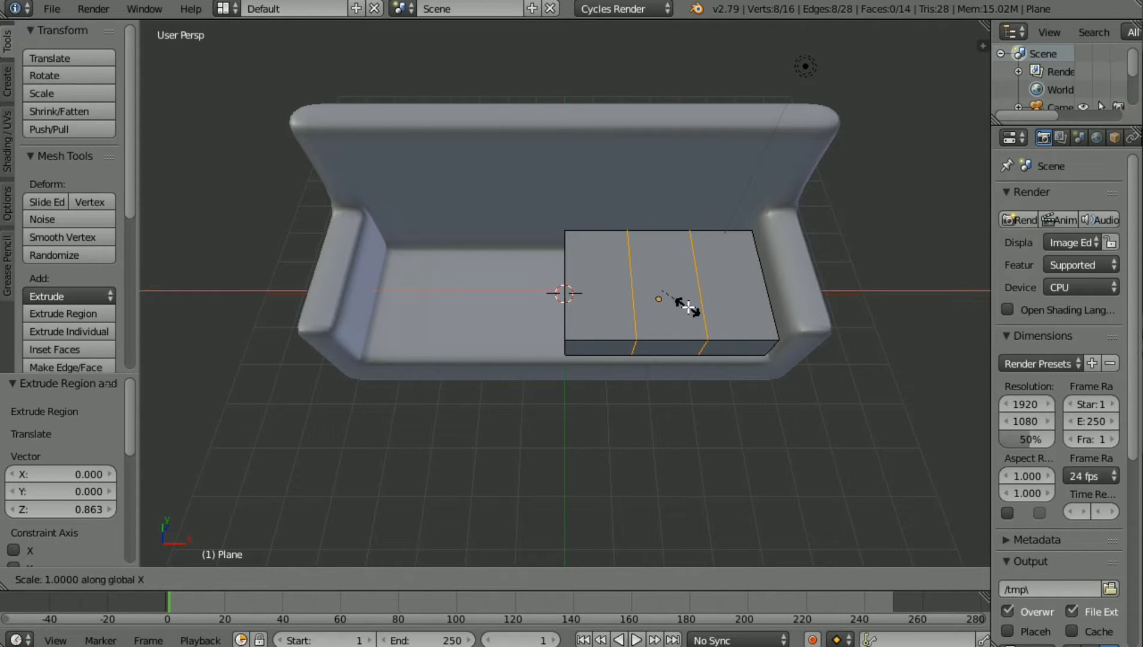
pyautogui.click(738, 327)
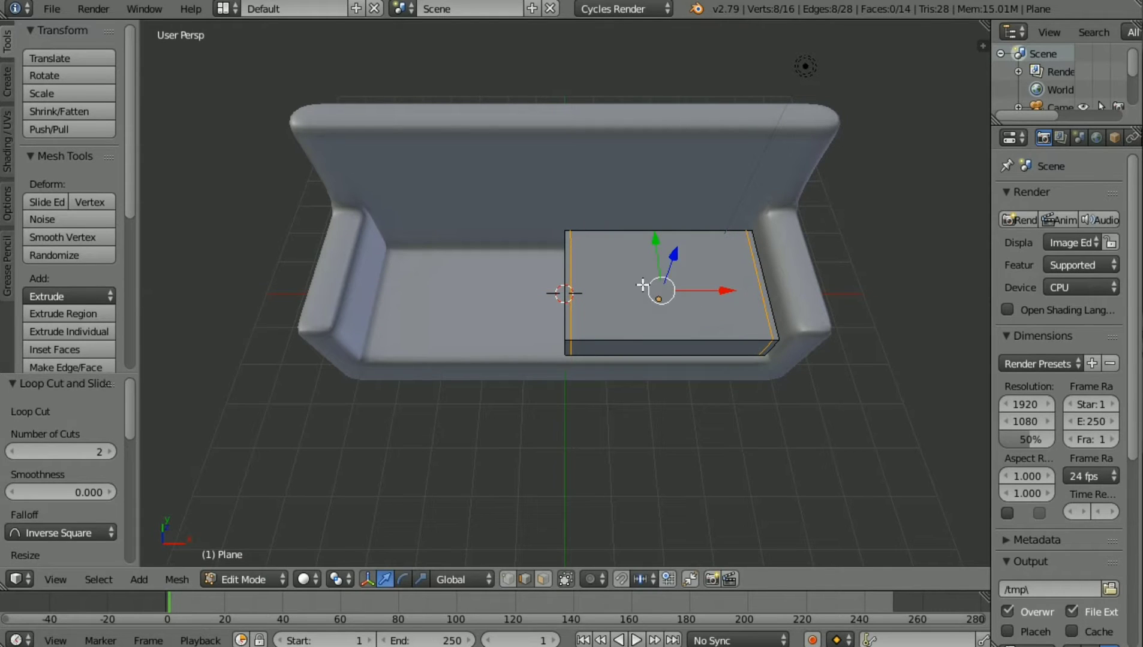
pyautogui.hotkey('ctrl', 'r')
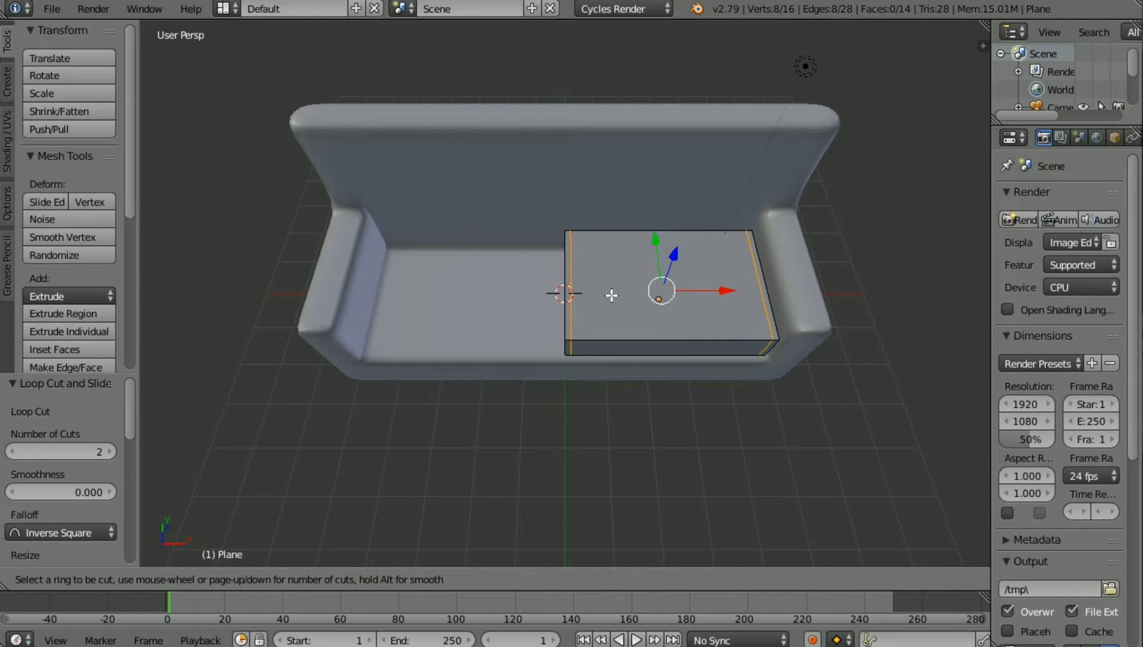
# Step: Add two lengthwise edge loops and spread them along Y near the front and back edges
pyautogui.click(736, 270)
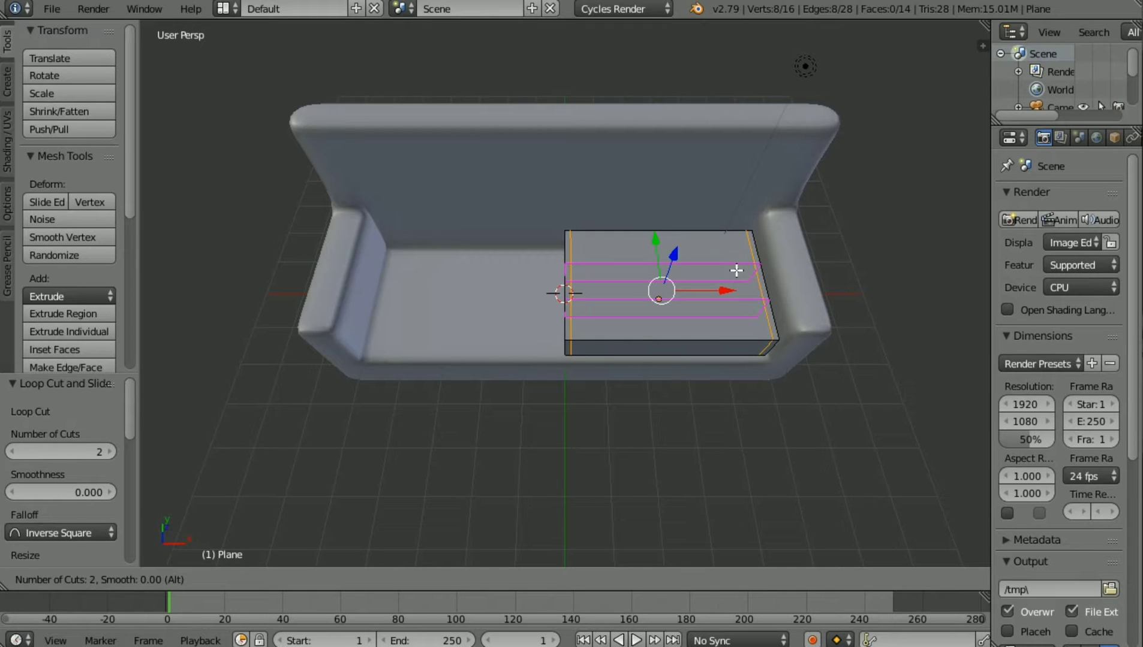
pyautogui.click(736, 271)
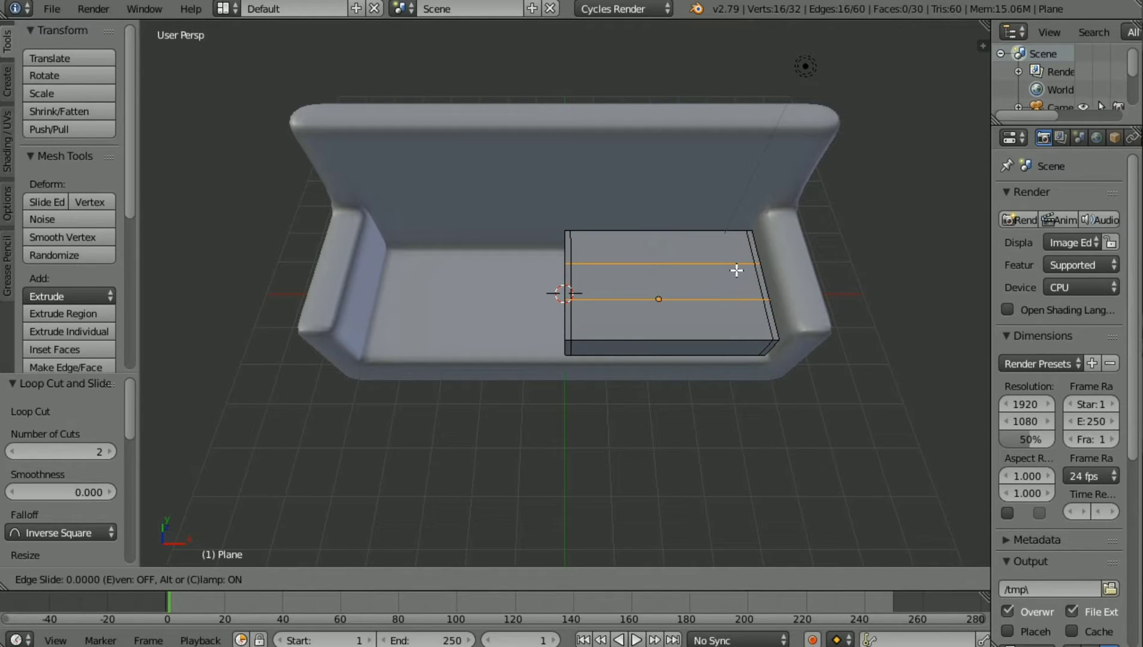
pyautogui.rightClick(736, 270)
pyautogui.press('s')
pyautogui.press('y')
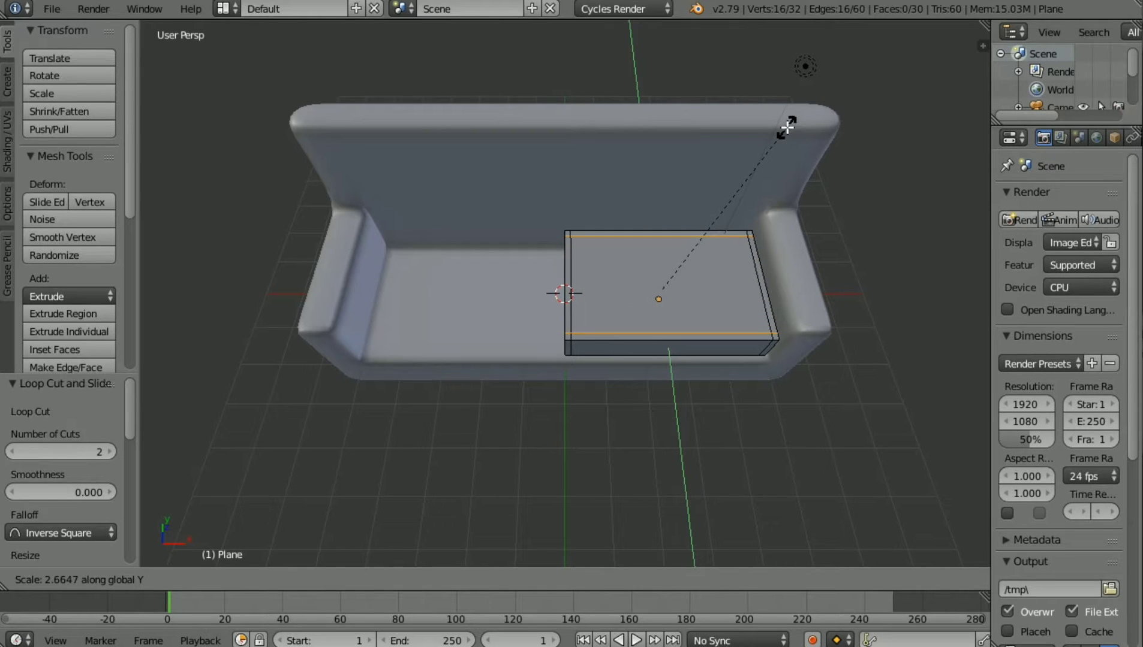
pyautogui.click(787, 128)
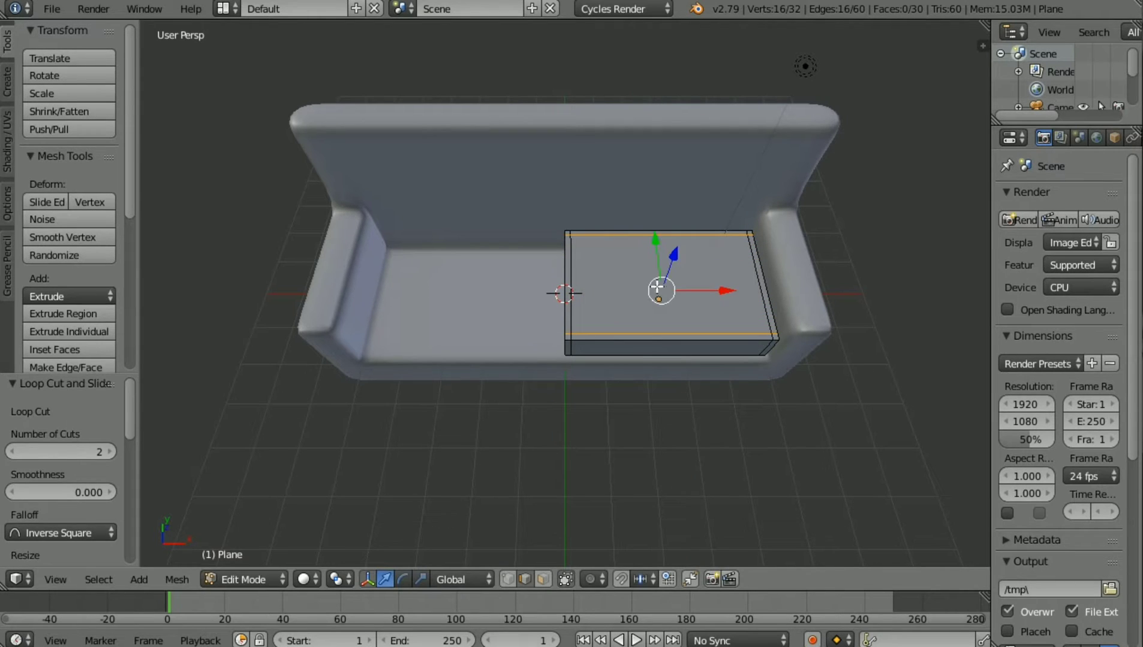
# Step: Cut a centre loop and a horizontal loop across the cushion, undoing an extra vertical cut
pyautogui.hotkey('ctrl', 'r')
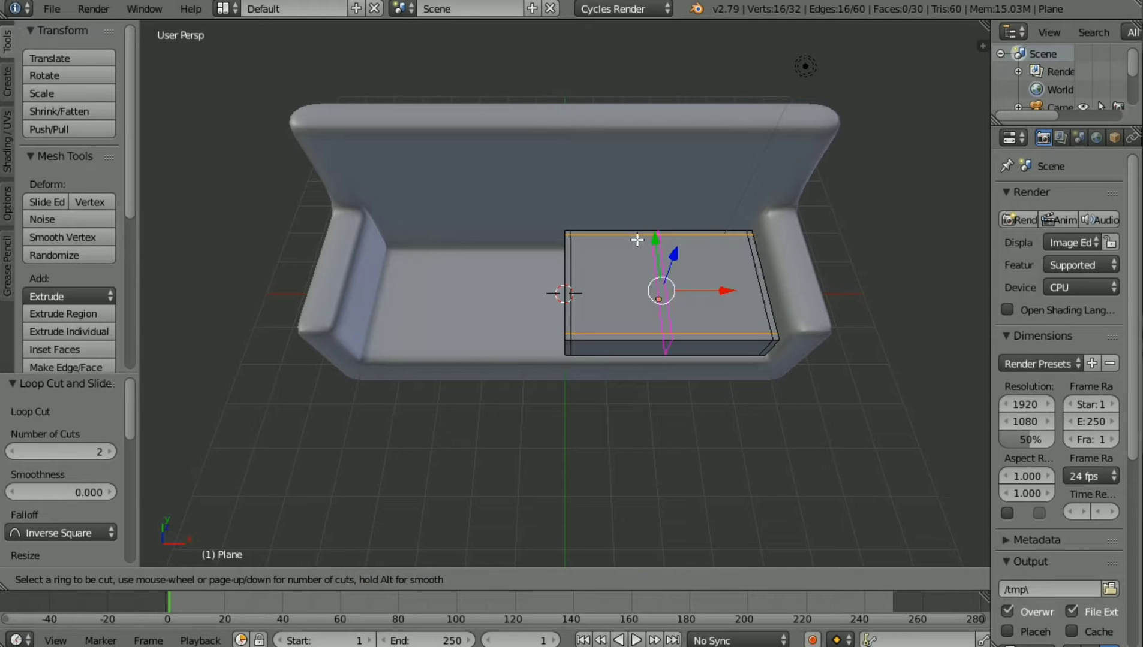
pyautogui.click(636, 239)
pyautogui.rightClick(637, 240)
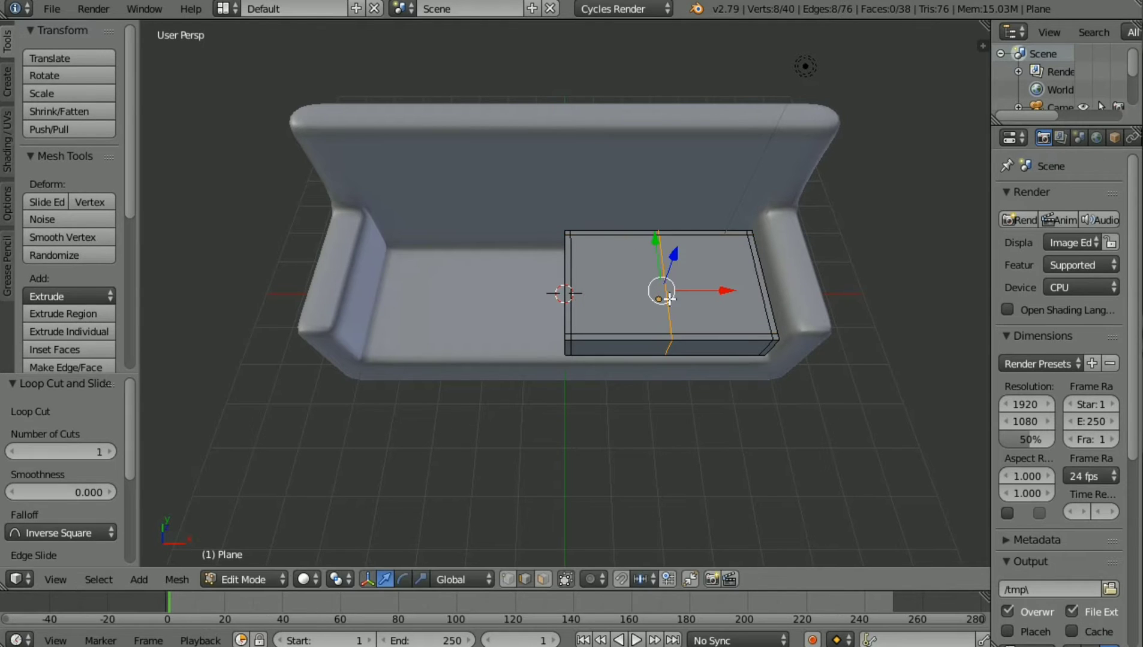
pyautogui.hotkey('ctrl', 'r')
pyautogui.click(674, 307)
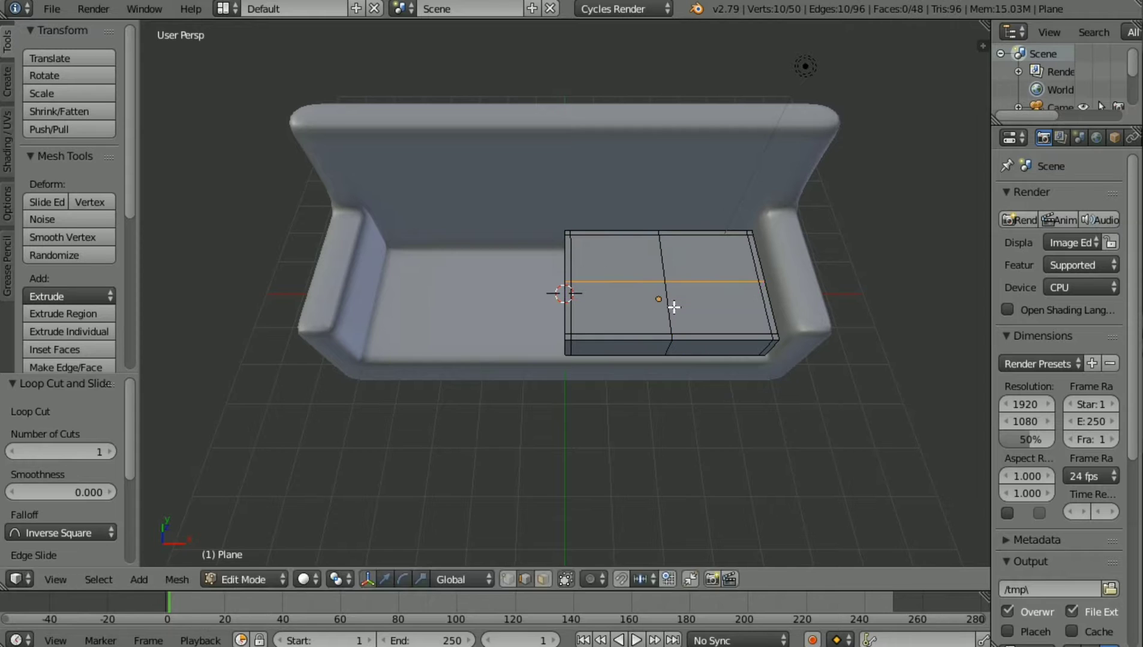
pyautogui.rightClick(674, 307)
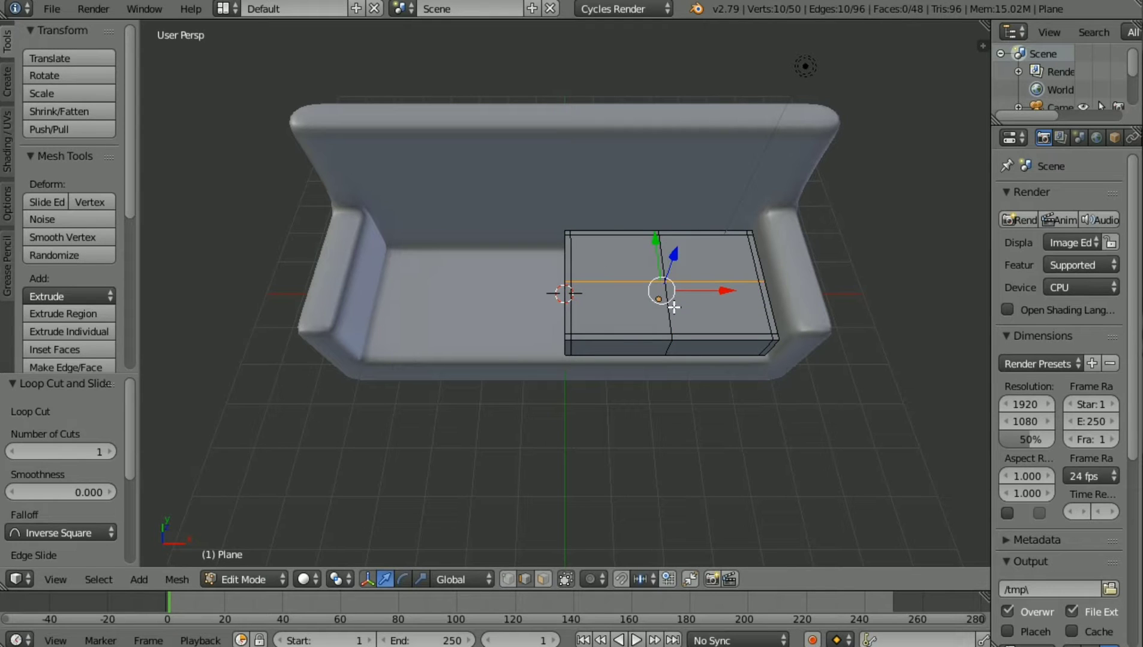
pyautogui.hotkey('ctrl', 'r')
pyautogui.click(612, 258)
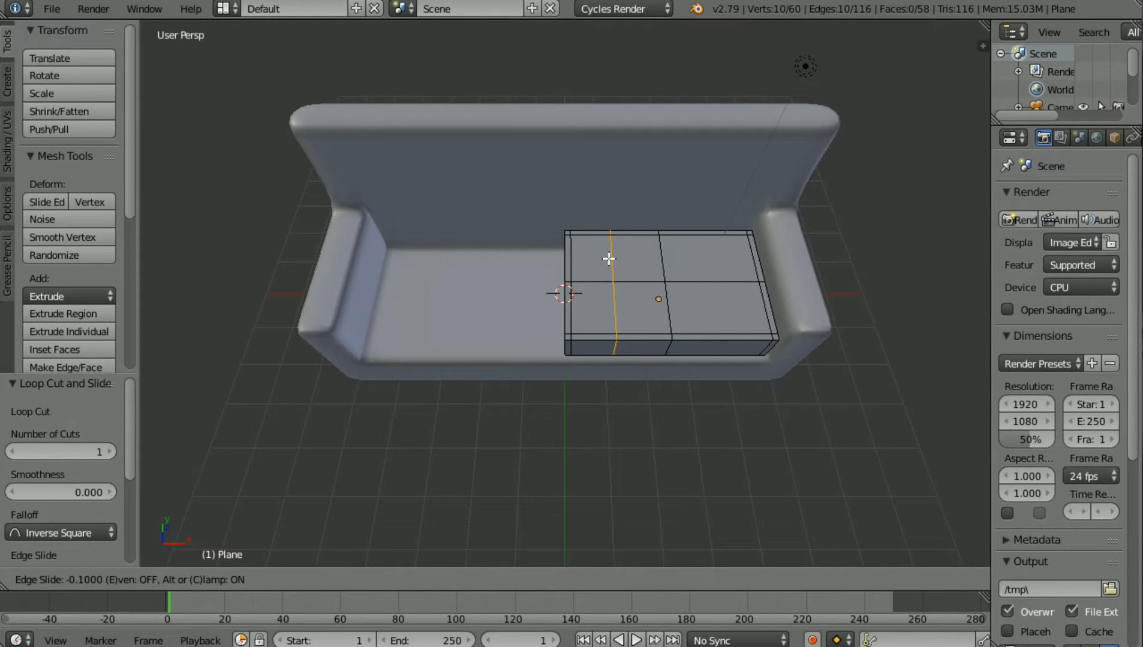
pyautogui.click(610, 258)
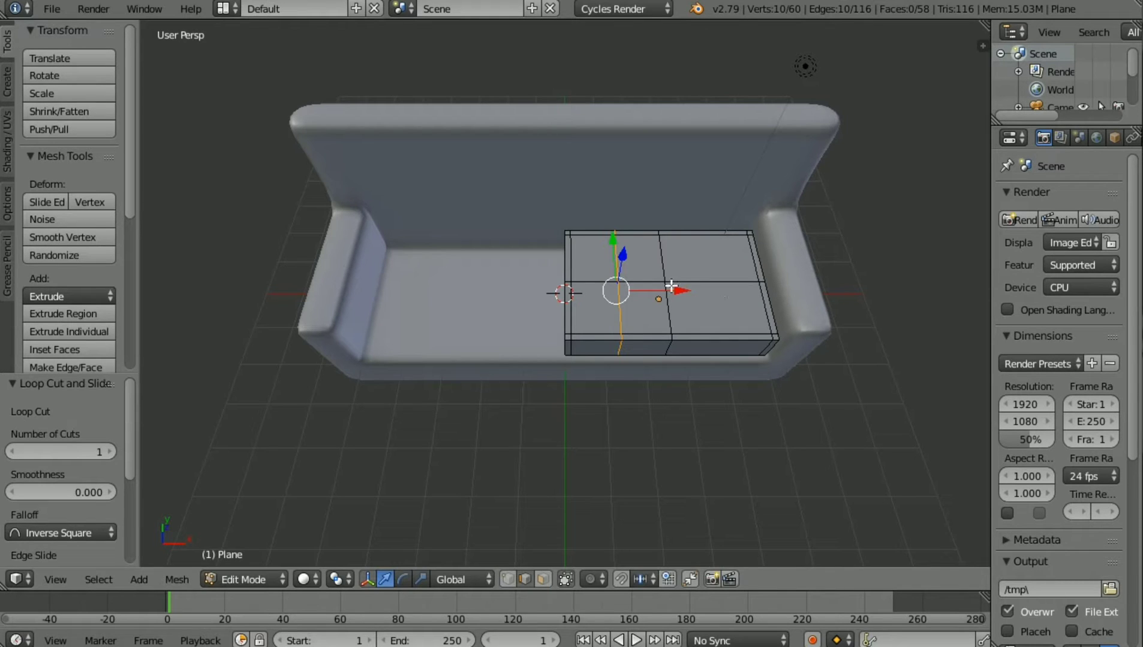
pyautogui.hotkey('ctrl', 'z')
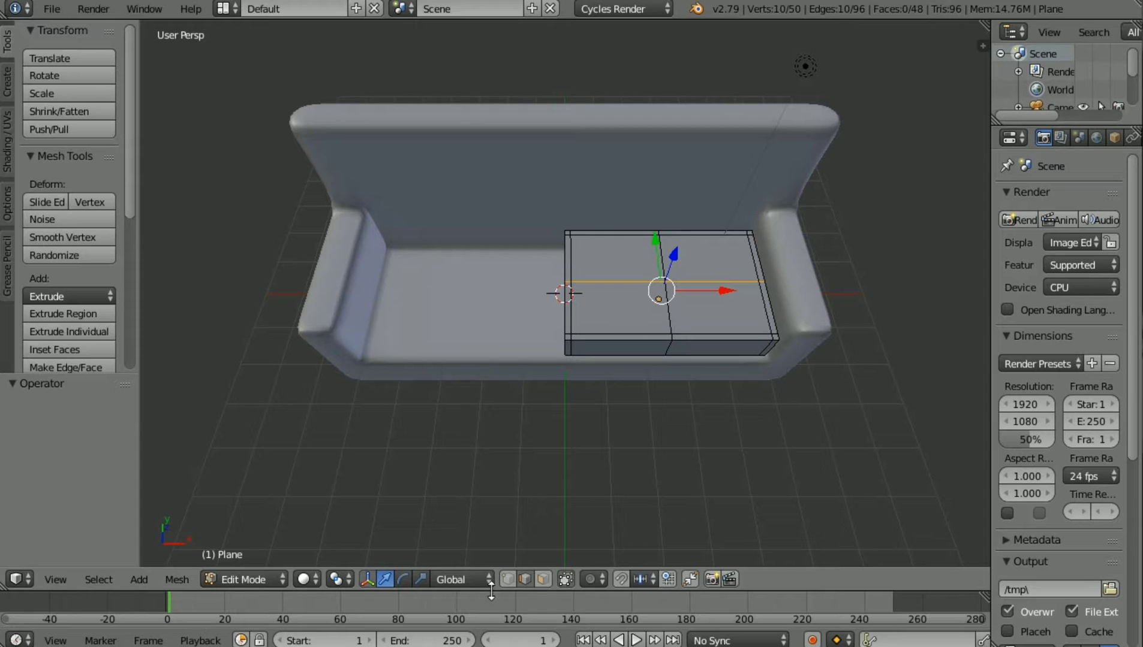
# Step: Lower the cushion's centre vertex 0.693 along Z to form a dip
pyautogui.click(507, 579)
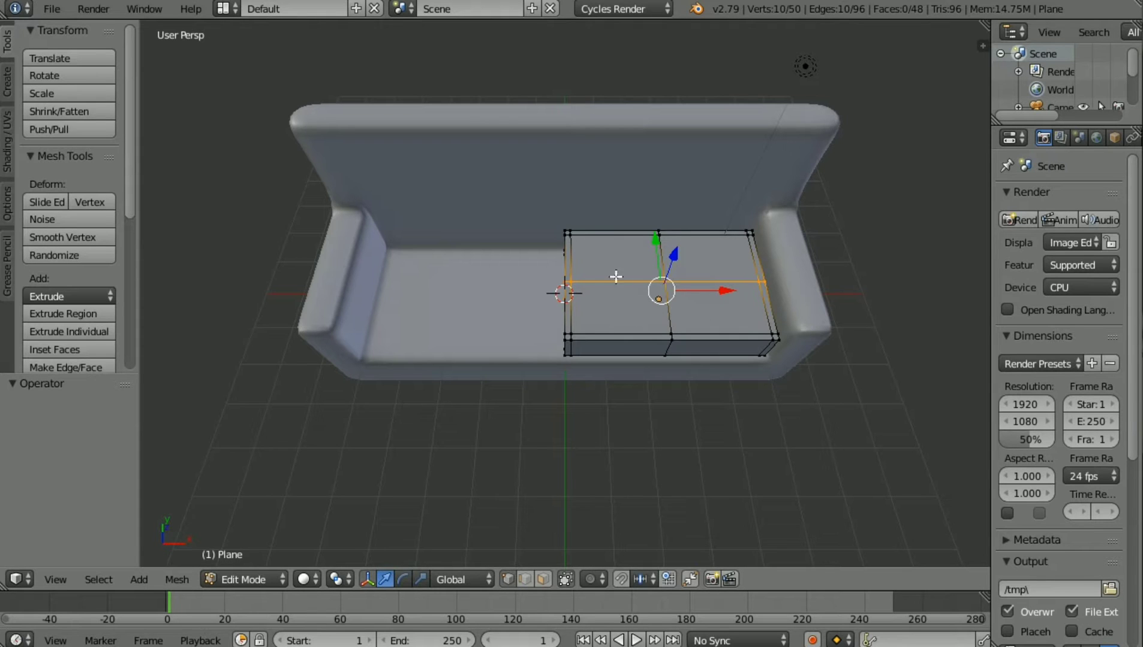
pyautogui.rightClick(574, 236)
pyautogui.rightClick(666, 281)
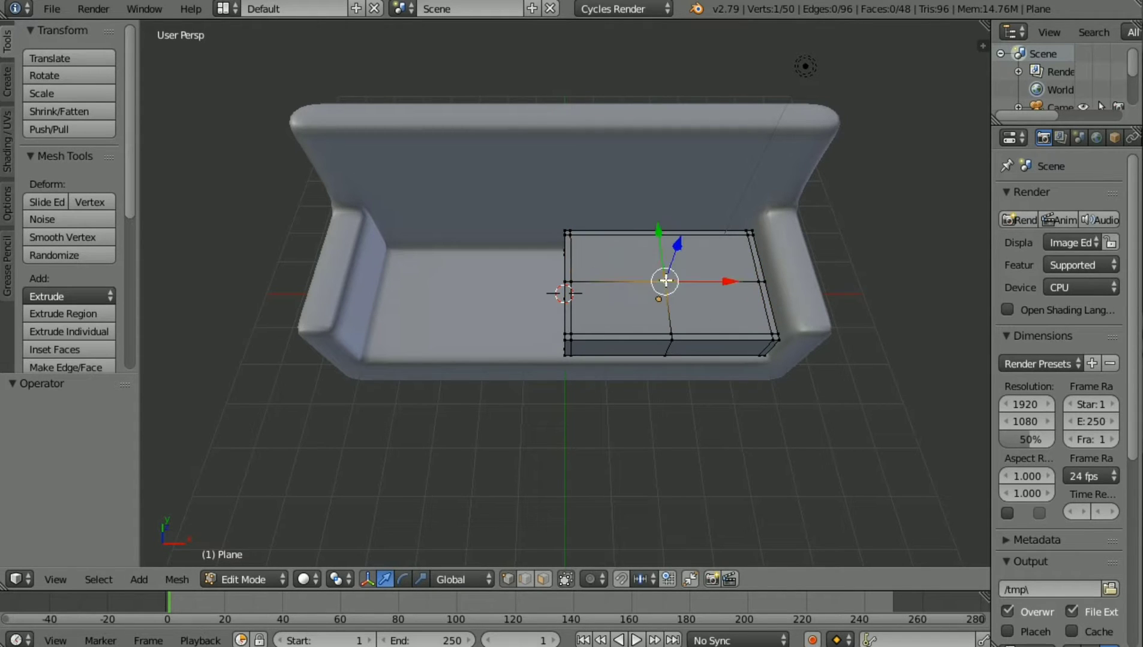
pyautogui.press('g')
pyautogui.press('z')
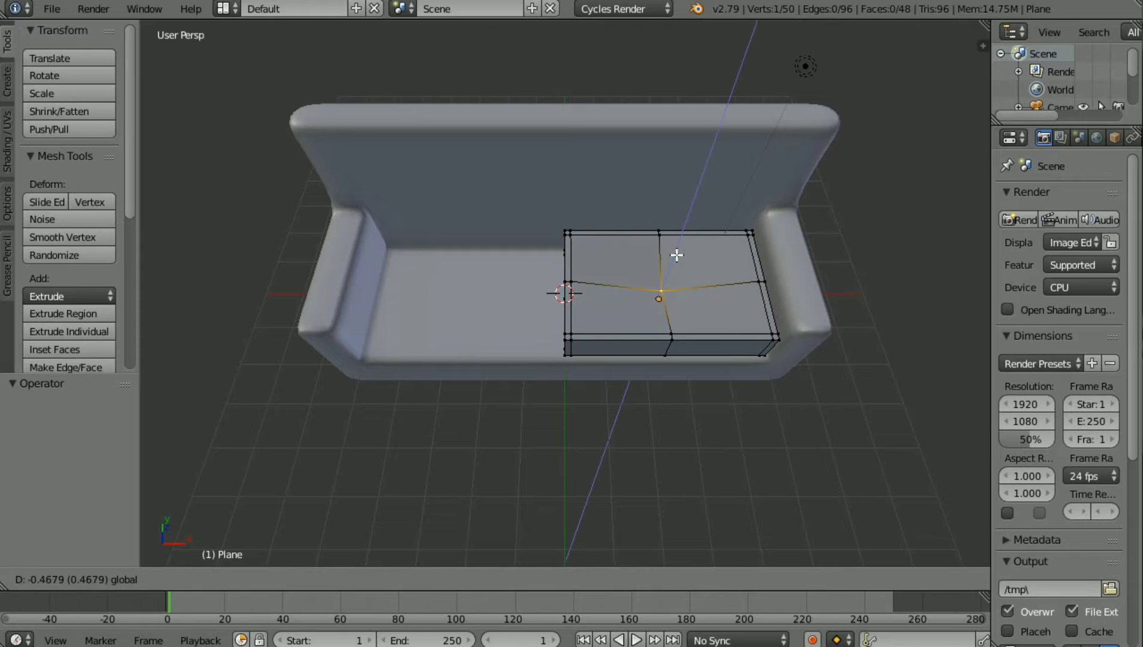
pyautogui.click(675, 261)
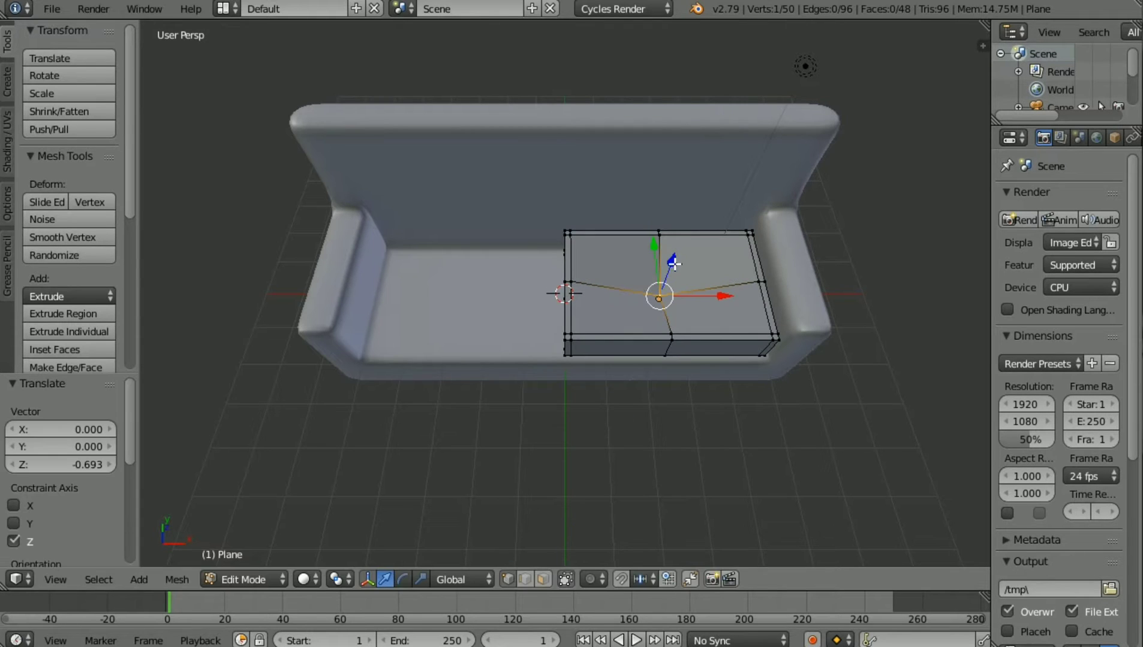
# Step: Subdivide the cushion with Ctrl+2 and shade the sofa body smooth
pyautogui.press('Tab')
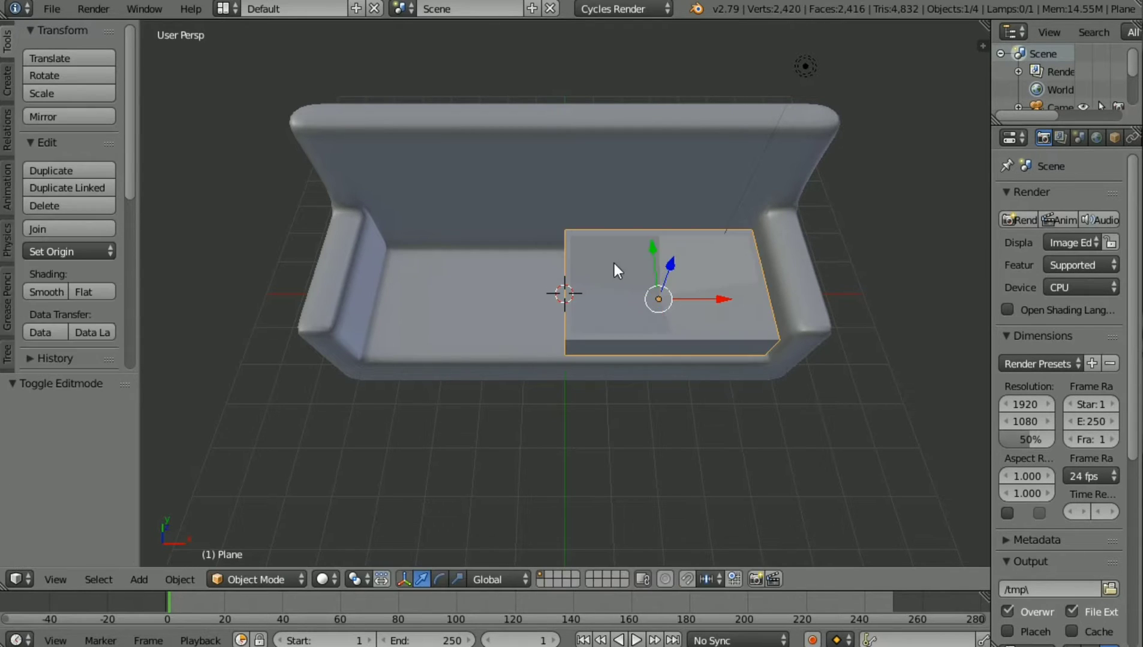
pyautogui.hotkey('ctrl', '2')
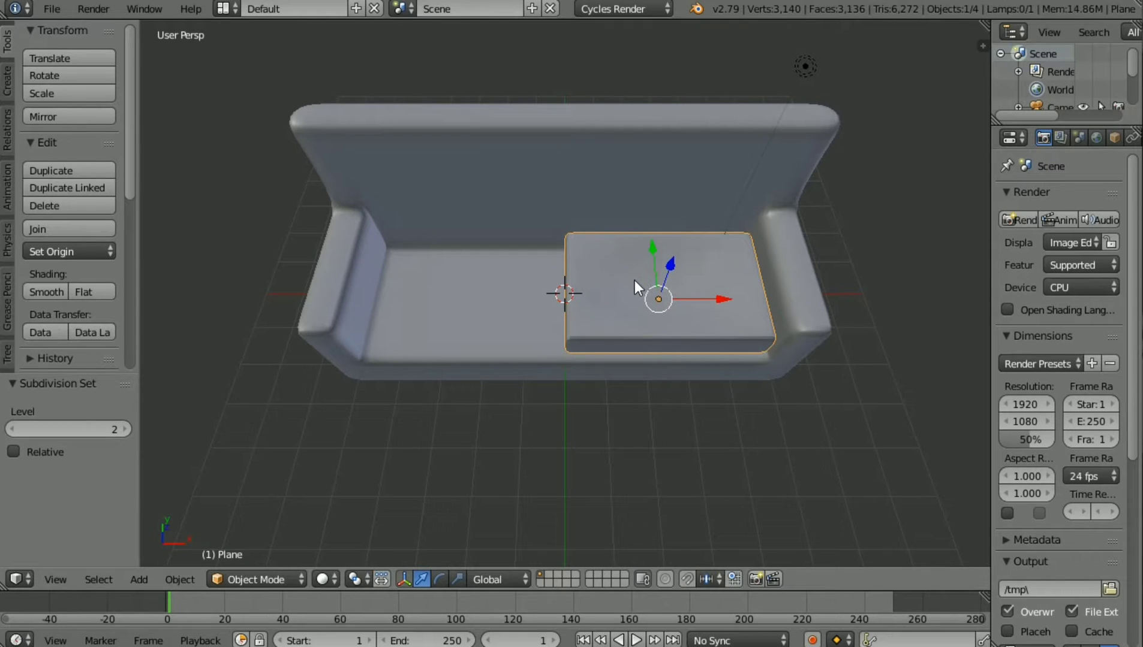
pyautogui.rightClick(635, 281)
pyautogui.click(57, 290)
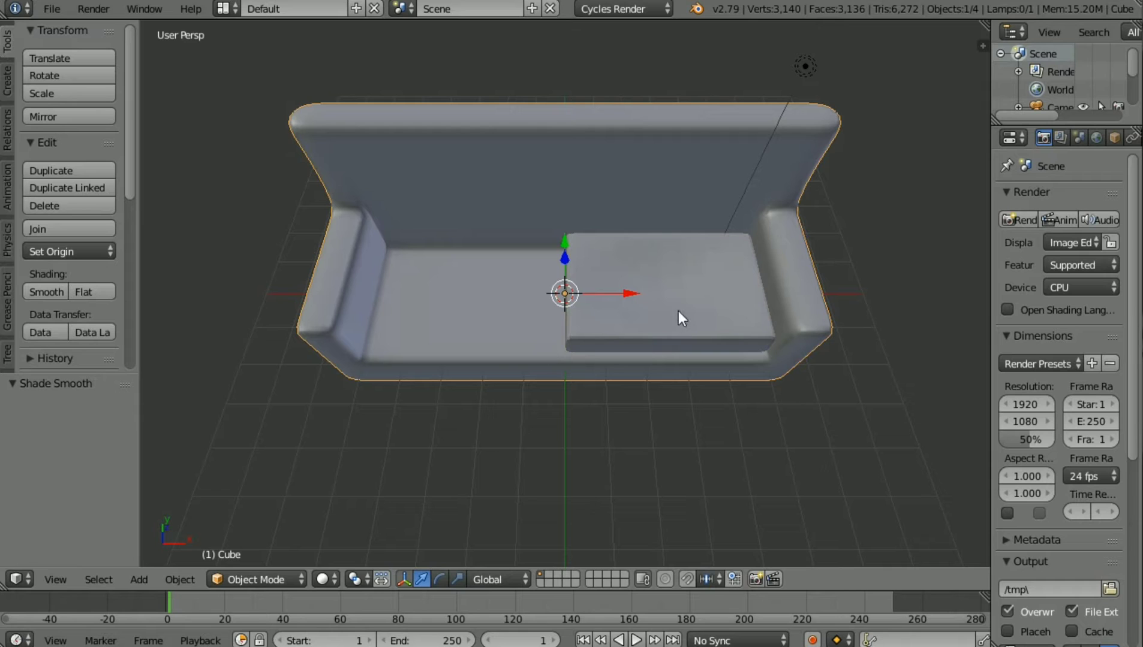
pyautogui.press('KP_8')
pyautogui.press('KP_8')
pyautogui.press('KP_8')
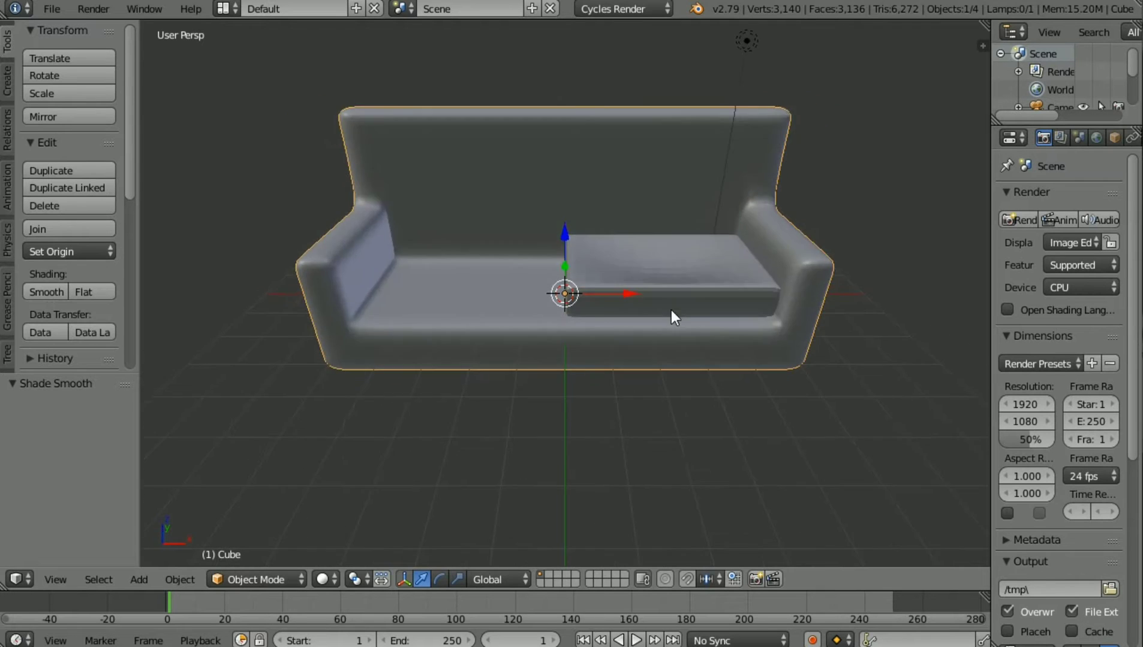
pyautogui.press('KP_8')
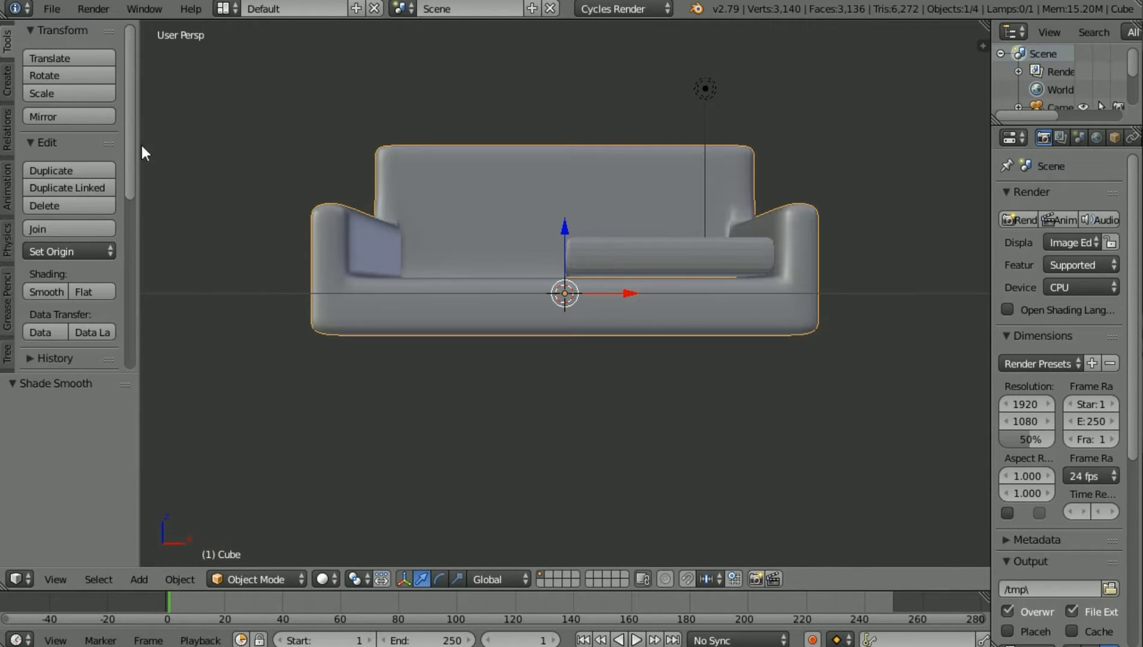
pyautogui.click(29, 296)
# Step: Give the sofa body subdivision level 2, trying level 4 before reverting to 2
pyautogui.scroll(4, 708, 254)
pyautogui.scroll(3, 709, 254)
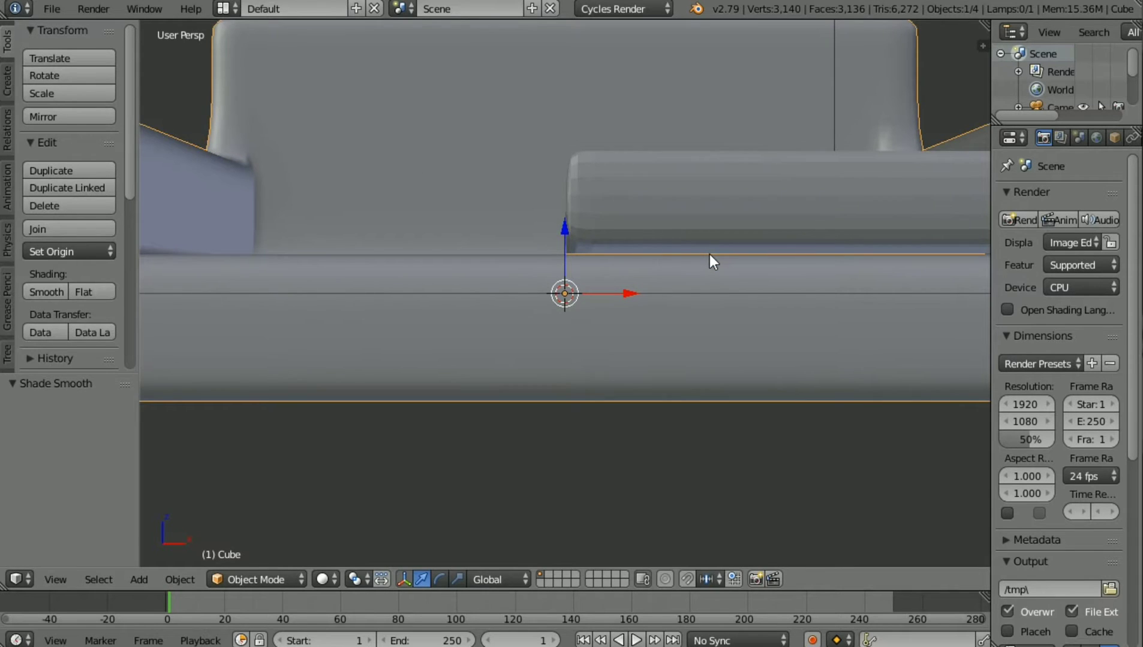
pyautogui.press('KP_2')
pyautogui.press('KP_2')
pyautogui.press('KP_2')
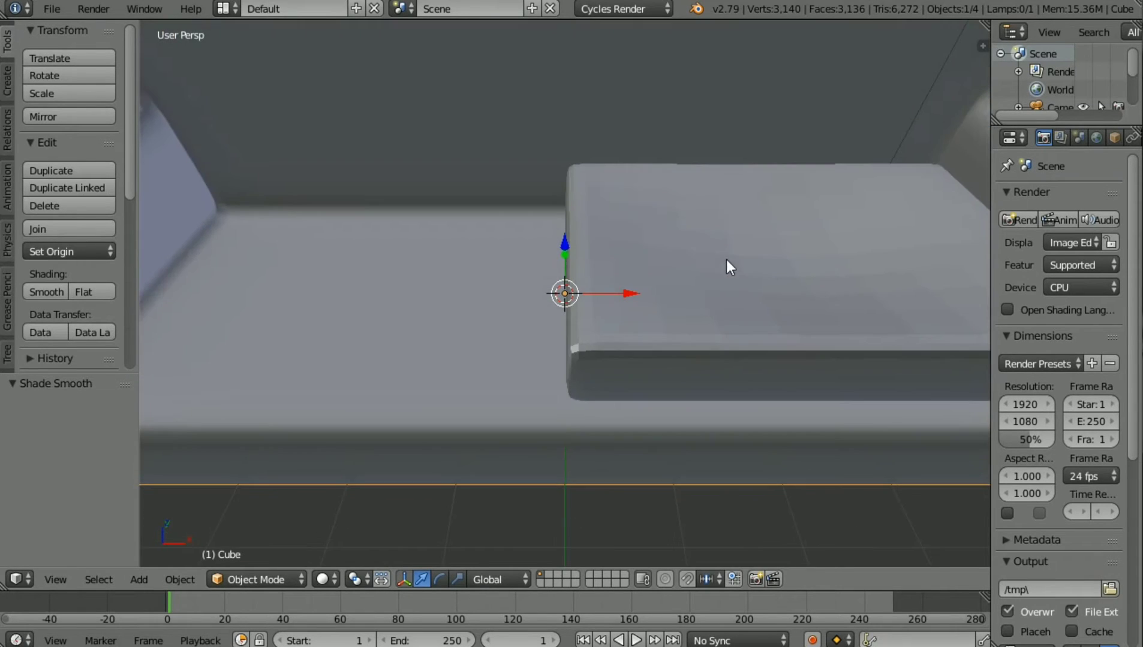
pyautogui.scroll(-3, 726, 259)
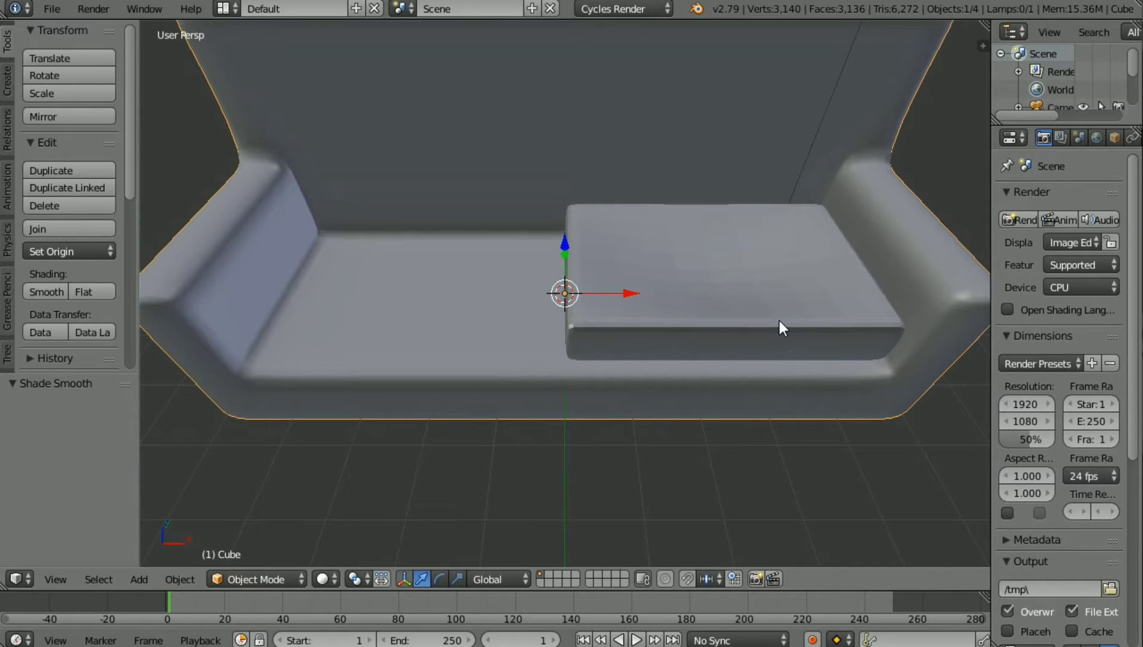
pyautogui.hotkey('ctrl', '2')
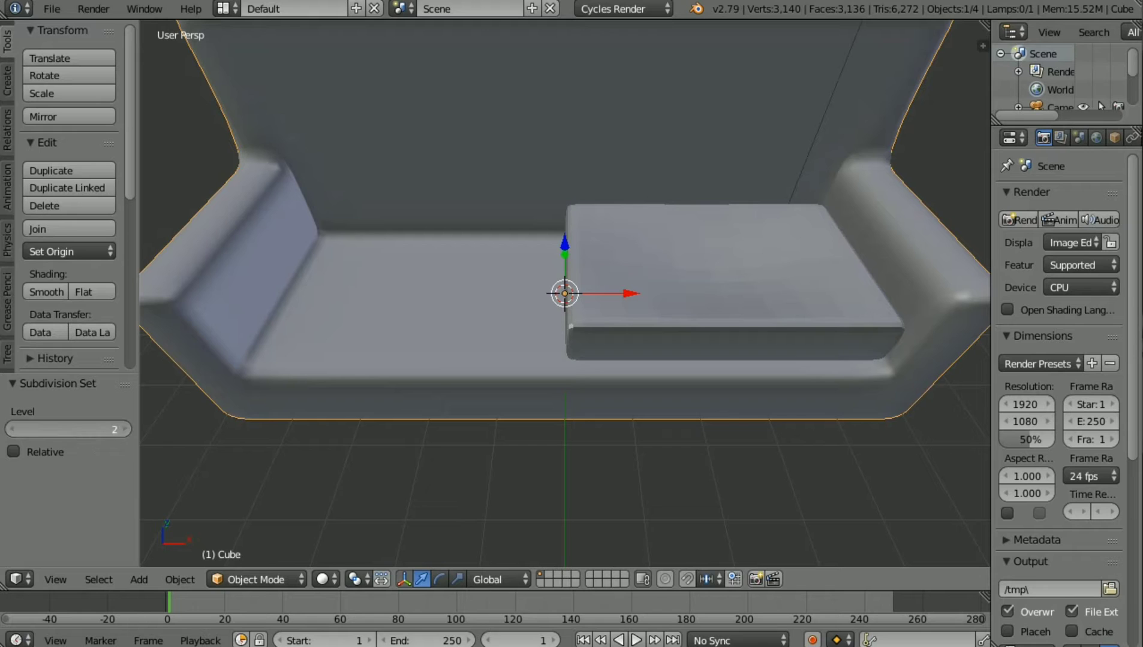
pyautogui.moveTo(70, 429)
pyautogui.mouseDown()
pyautogui.moveTo(96, 429)
pyautogui.moveTo(72, 422)
pyautogui.mouseUp()
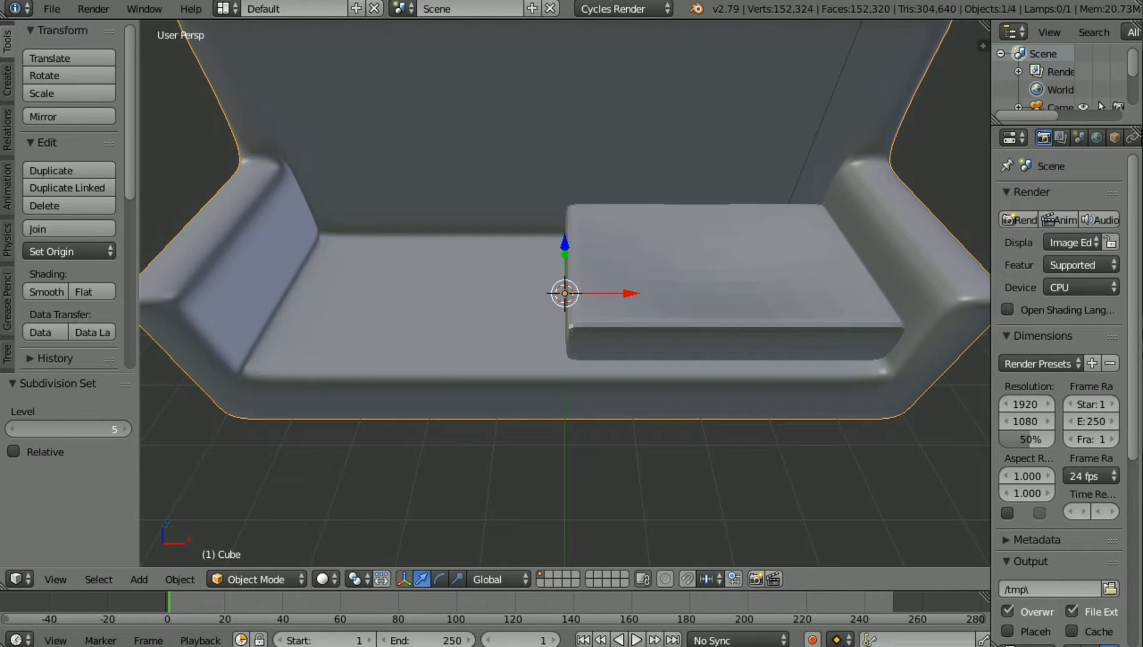
pyautogui.hotkey('ctrl', '2')
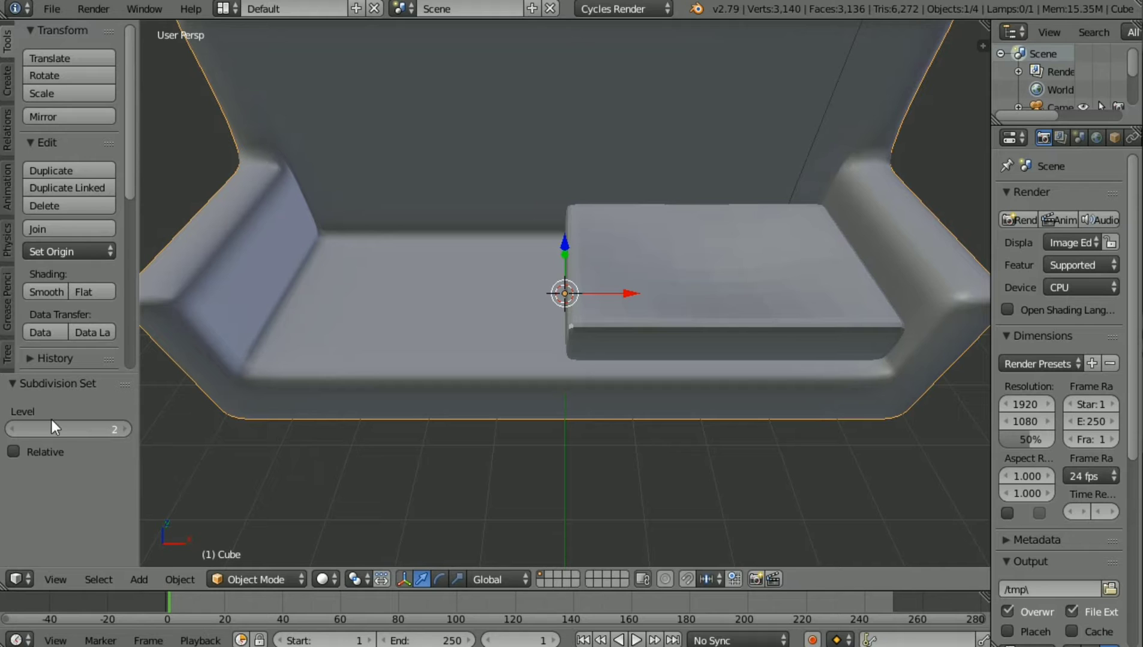
pyautogui.hotkey('ctrl', '4')
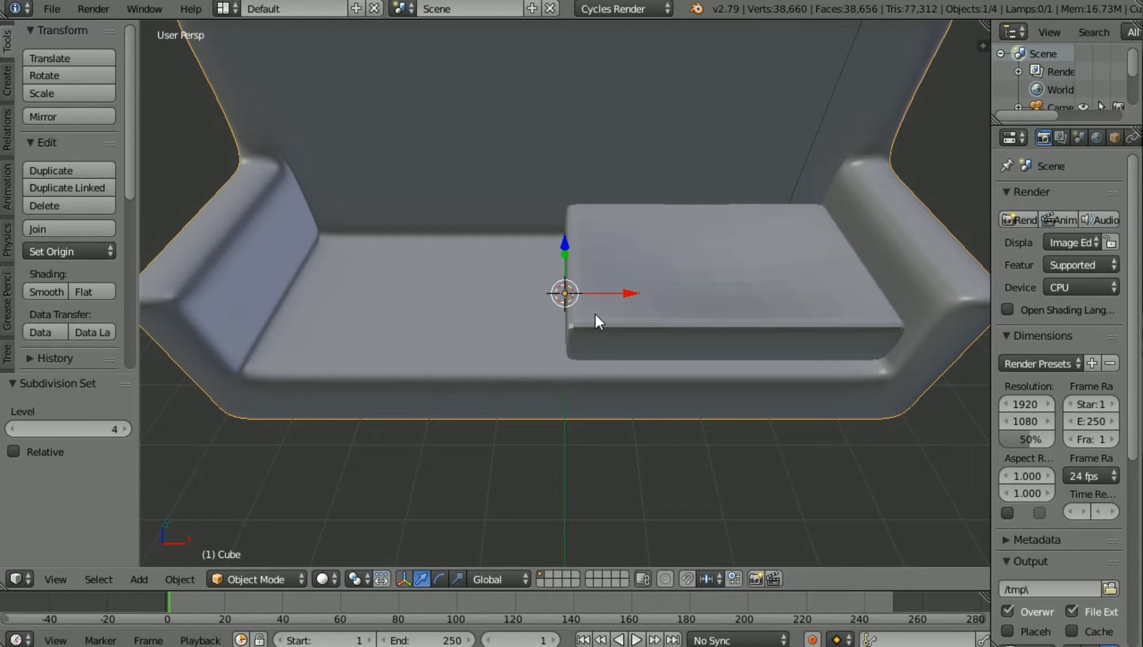
pyautogui.hotkey('ctrl', '2')
pyautogui.rightClick(700, 236)
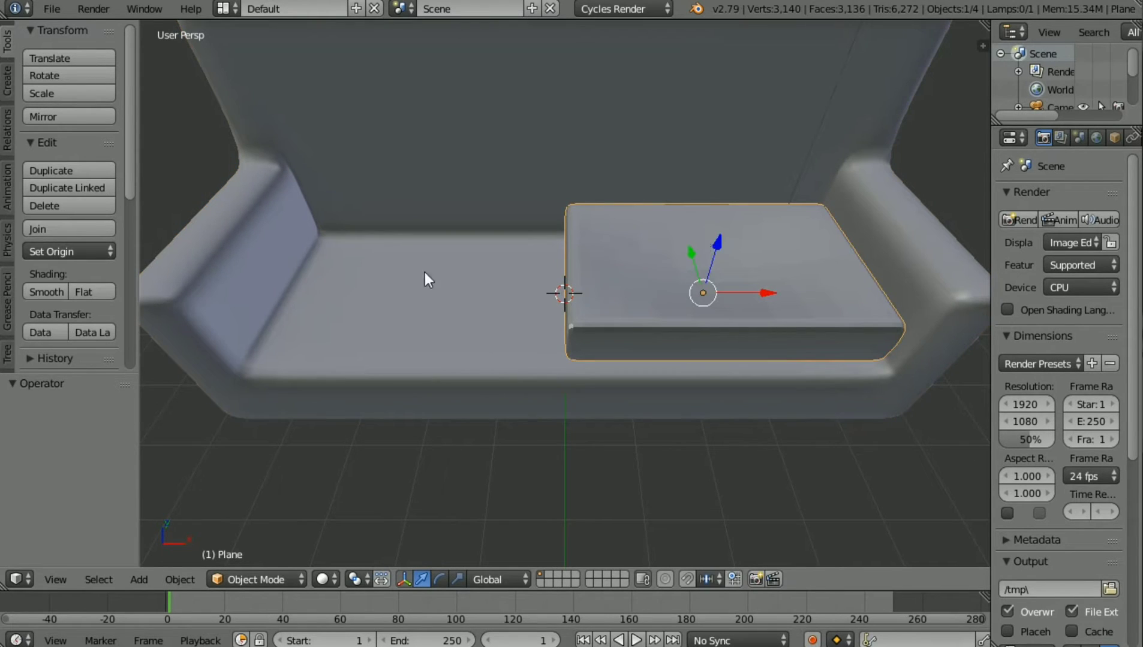
# Step: Shade the cushion smooth and try lowering and raising its centre vertex
pyautogui.click(57, 288)
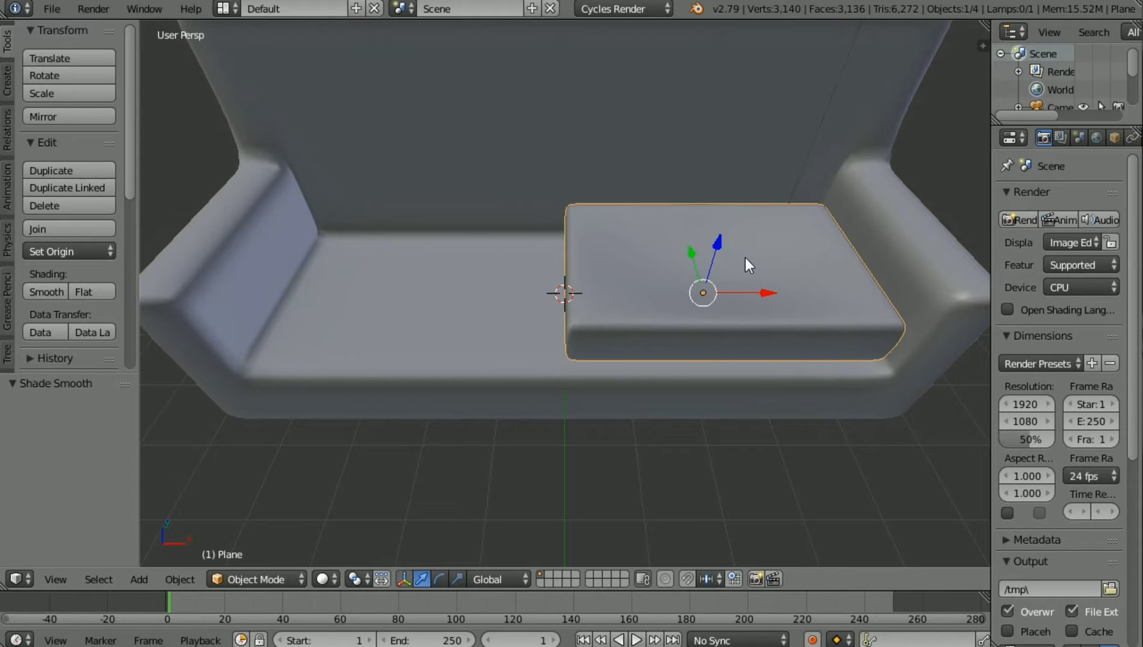
pyautogui.scroll(-4, 687, 273)
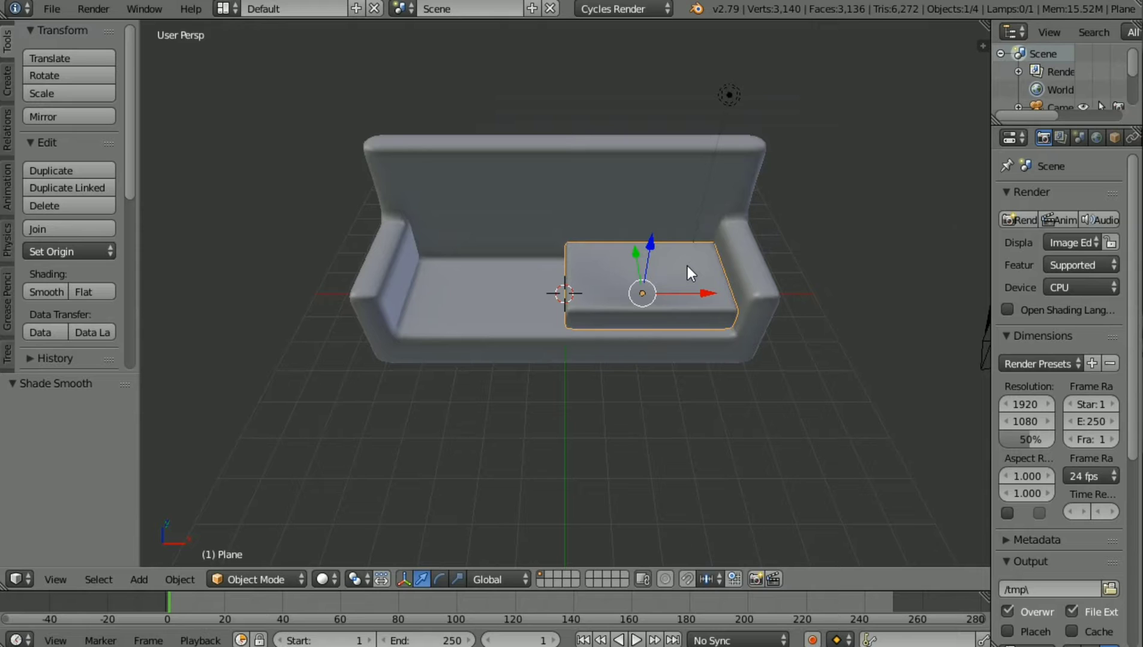
pyautogui.scroll(1, 656, 262)
pyautogui.scroll(3, 691, 263)
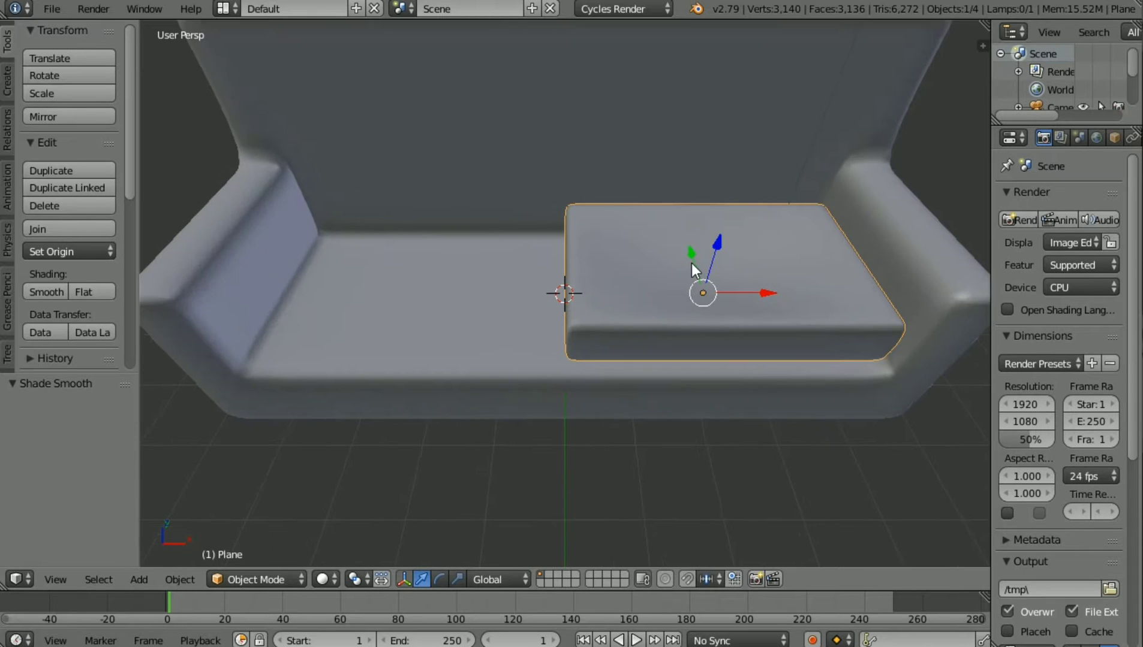
pyautogui.press('Tab')
pyautogui.moveTo(722, 241); pyautogui.dragTo(720, 267)
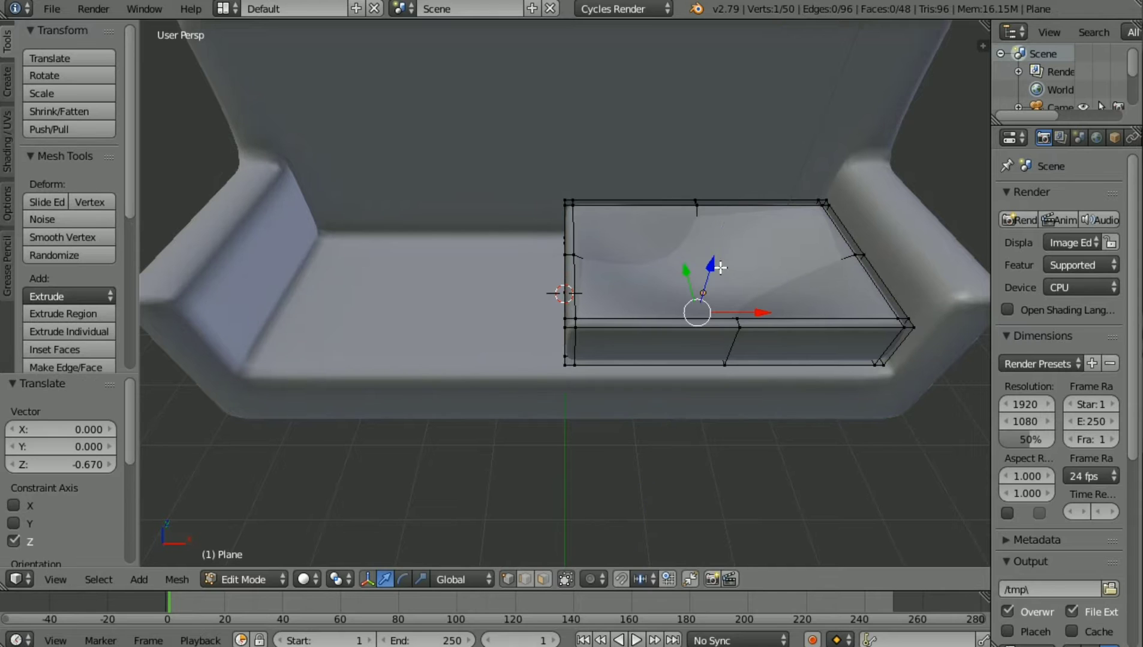
pyautogui.press('Tab')
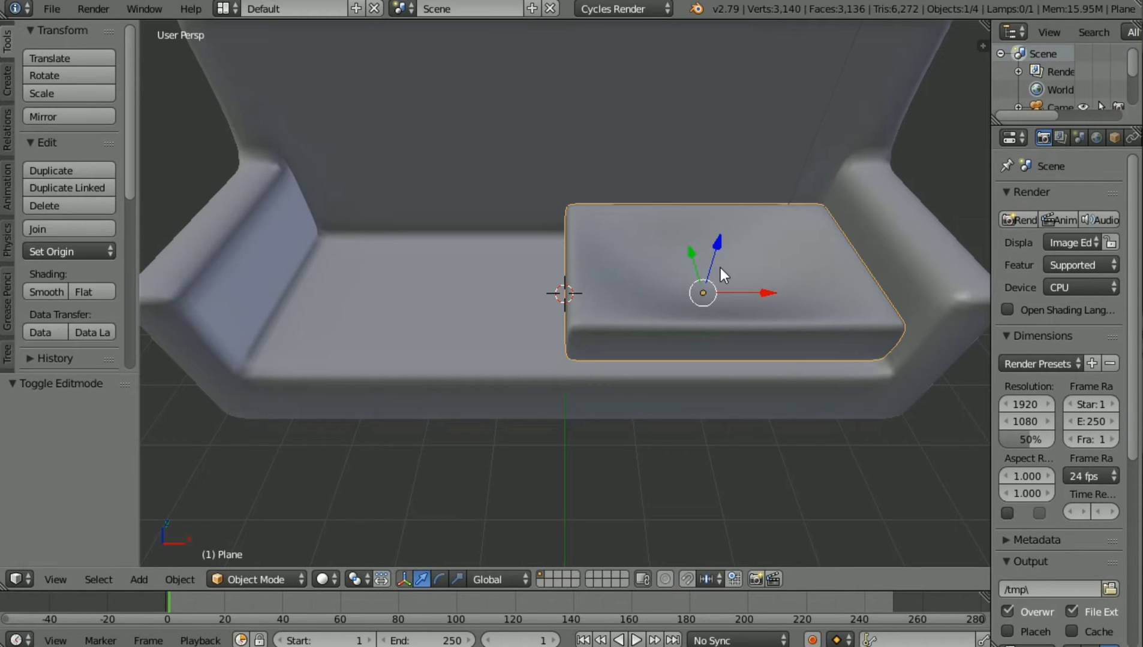
pyautogui.press('Tab')
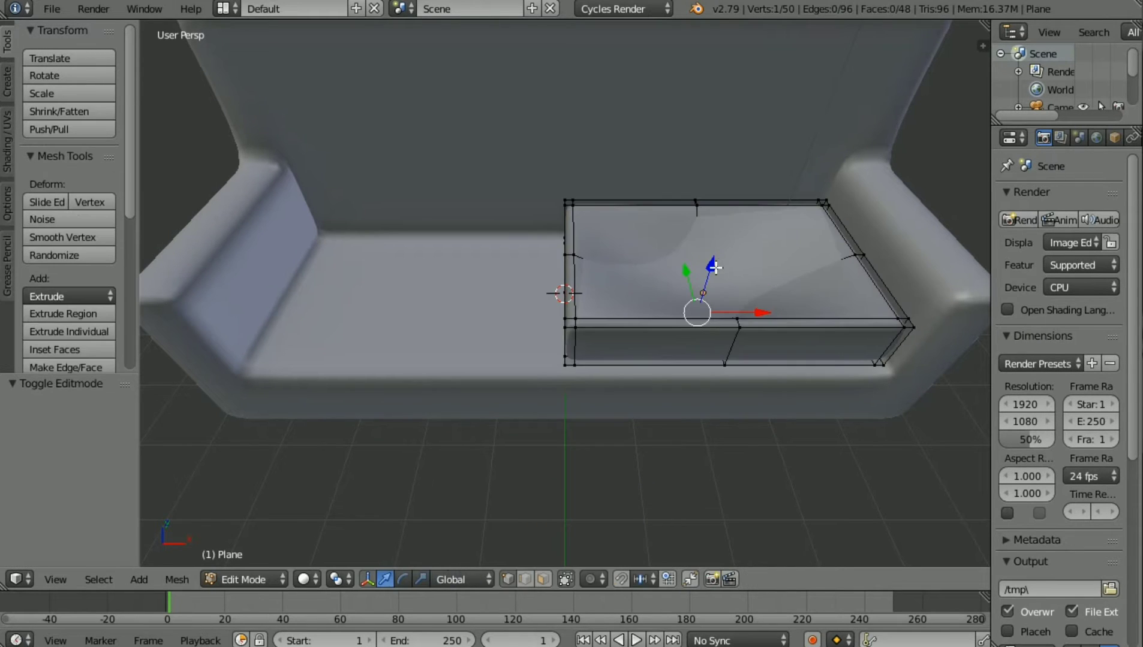
pyautogui.moveTo(720, 264); pyautogui.dragTo(720, 238)
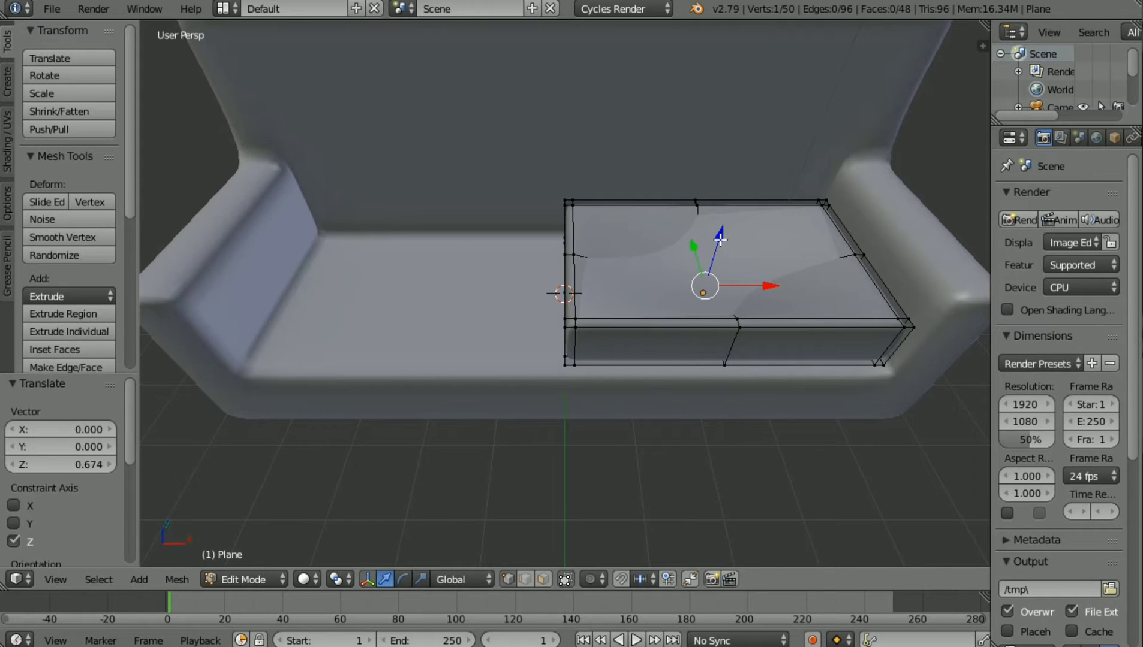
# Step: From front view, attempt a small nudge of the cushion centre, cancel it, and exit Edit Mode
pyautogui.press('KP_7')
pyautogui.press('KP_3')
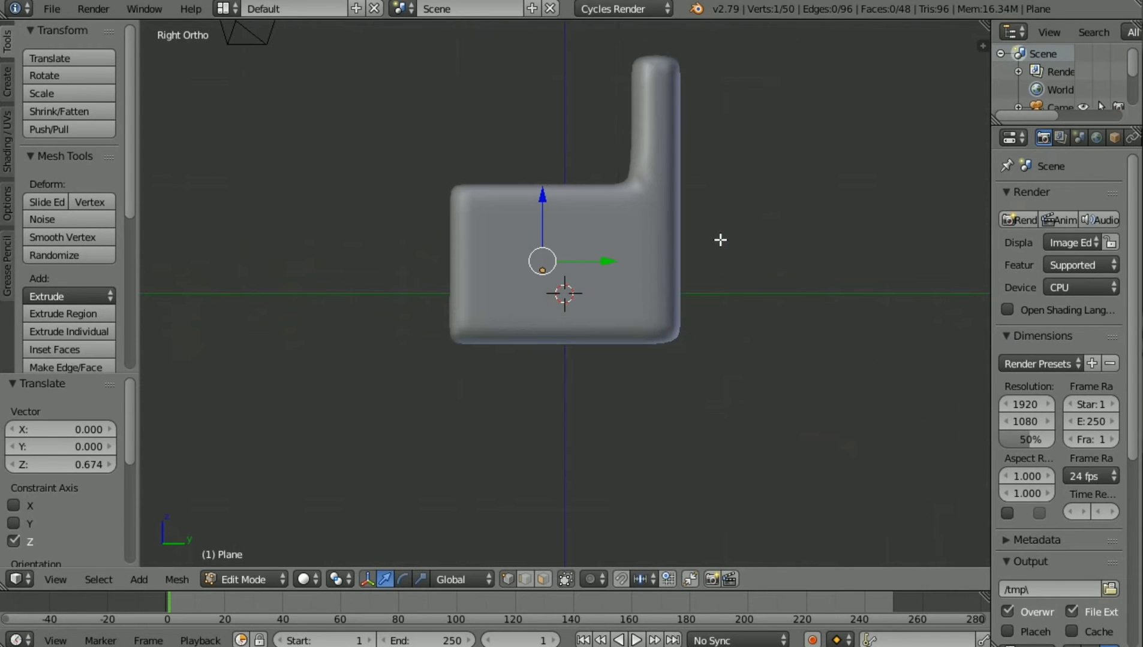
pyautogui.press('KP_1')
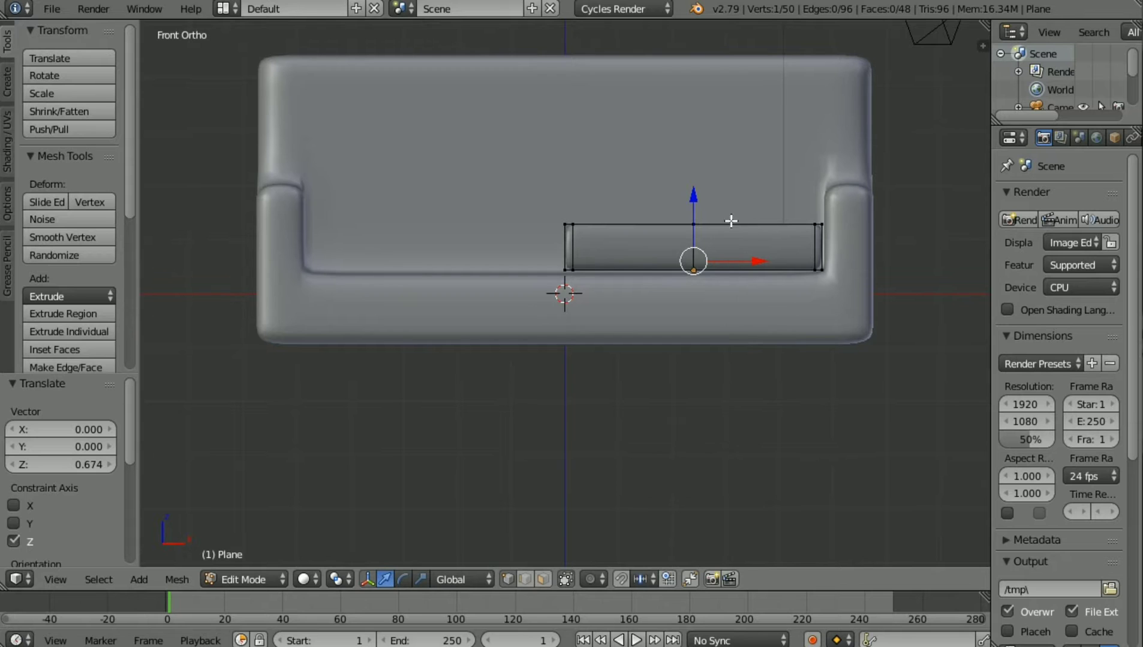
pyautogui.moveTo(693, 198); pyautogui.dragTo(691, 204)
pyautogui.press('Escape')
pyautogui.press('KP_8')
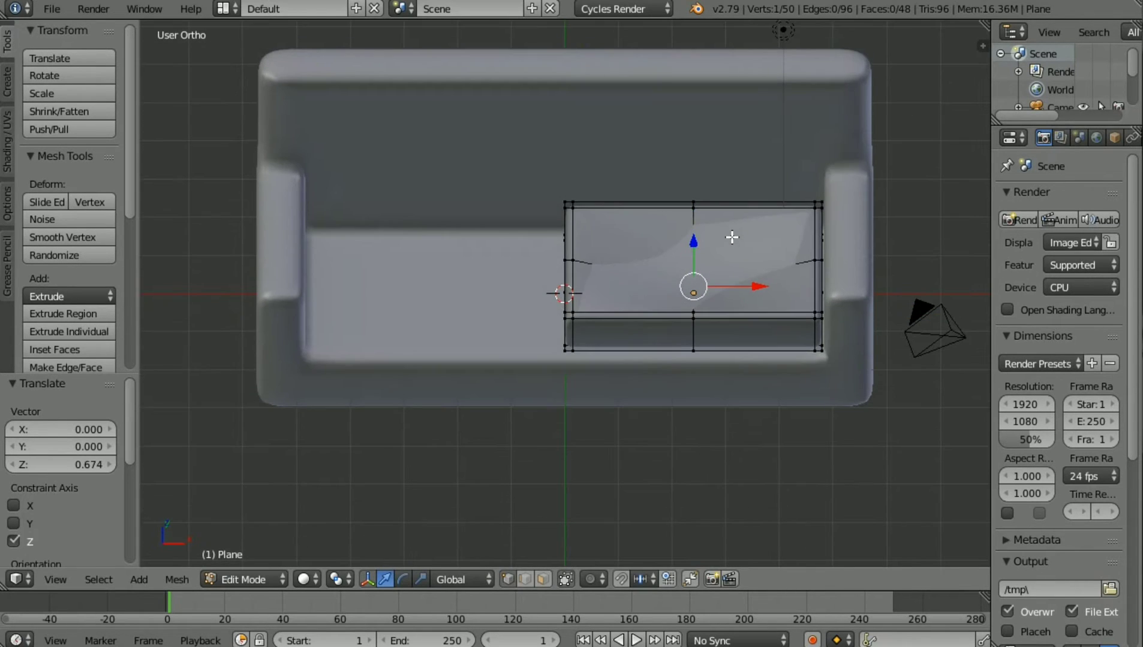
pyautogui.press('KP_5')
pyautogui.press('Tab')
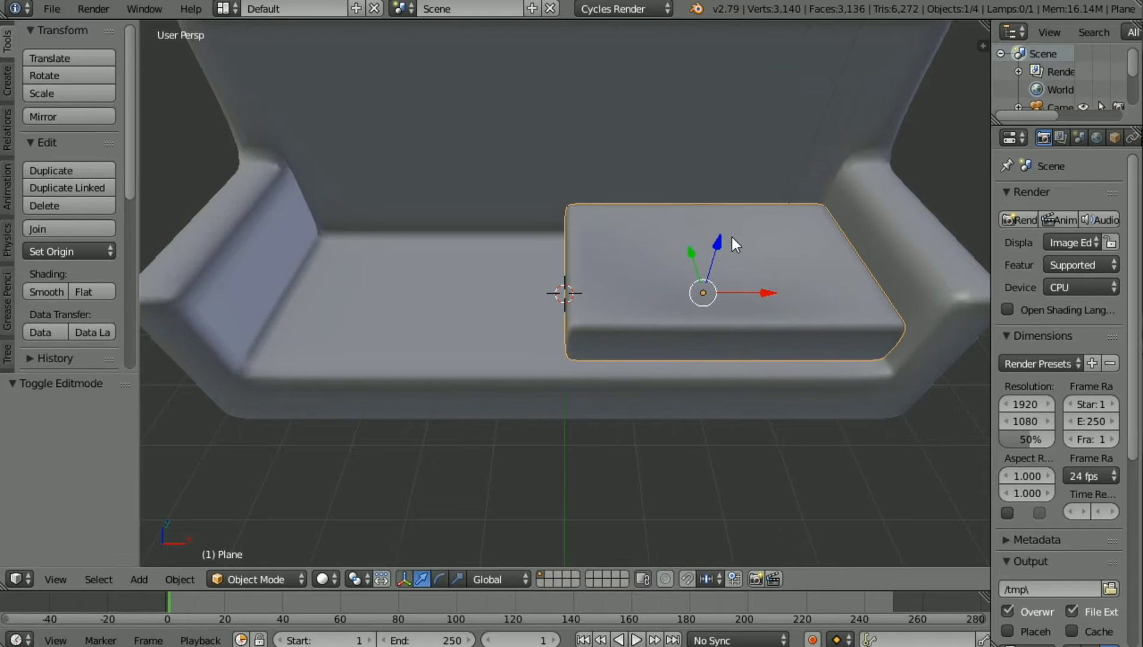
# Step: Check the Cycles preview, then lower the cushion mesh vertically in Edit Mode
pyautogui.hotkey('shift', 'z')
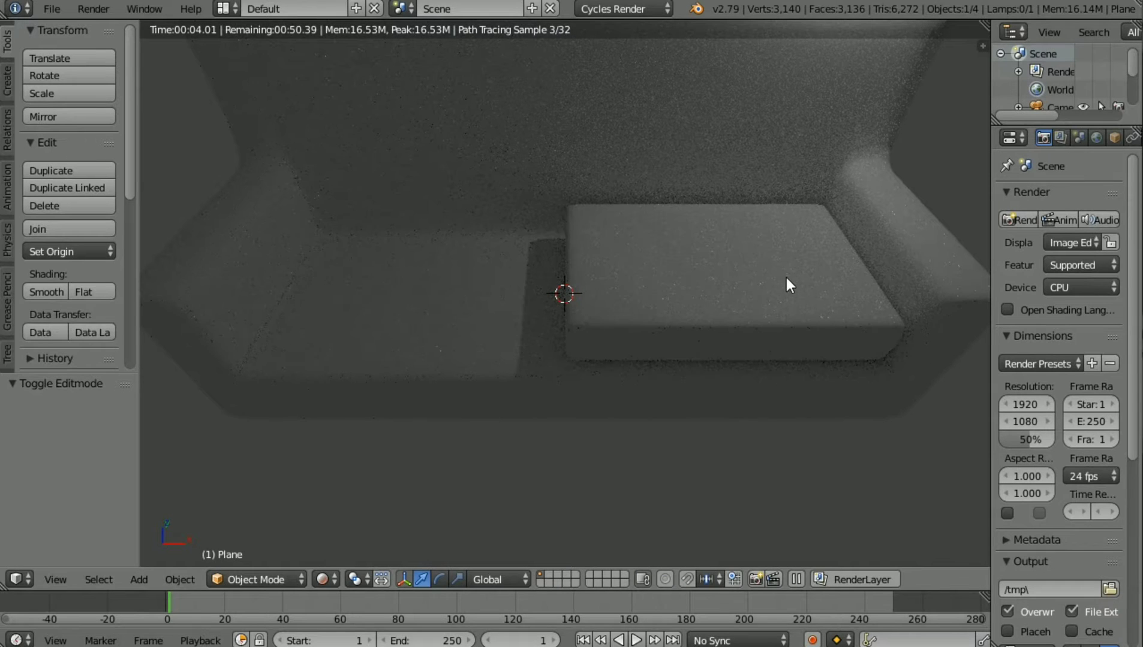
pyautogui.hotkey('shift', 'z')
pyautogui.rightClick(772, 272)
pyautogui.click(718, 235)
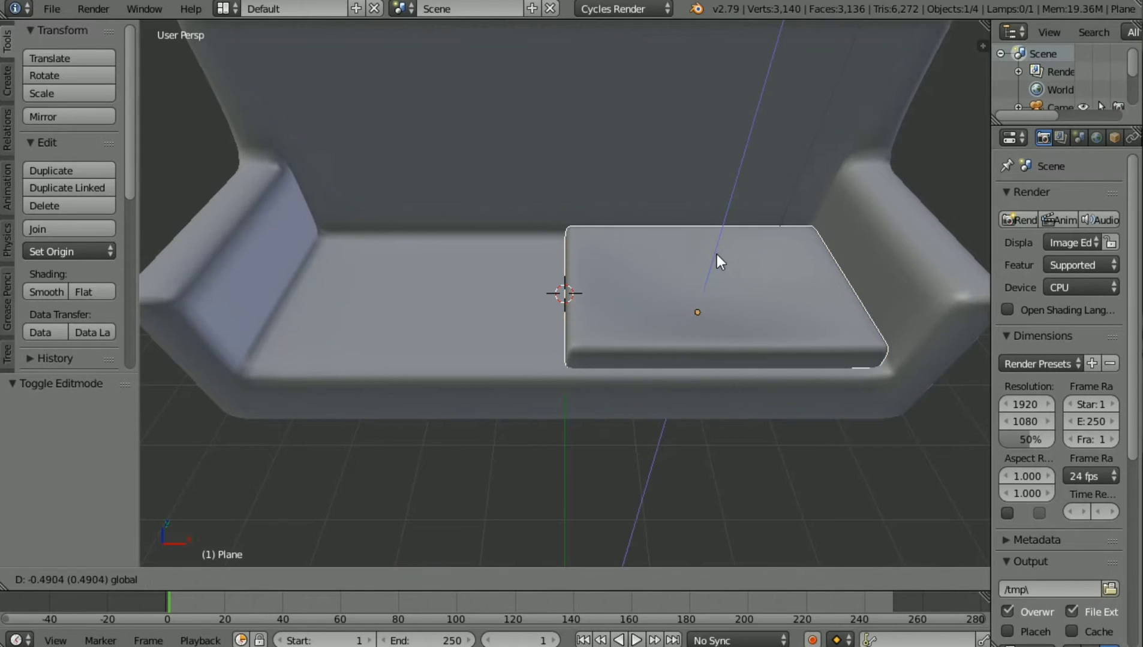
pyautogui.rightClick(717, 252)
pyautogui.press('Tab')
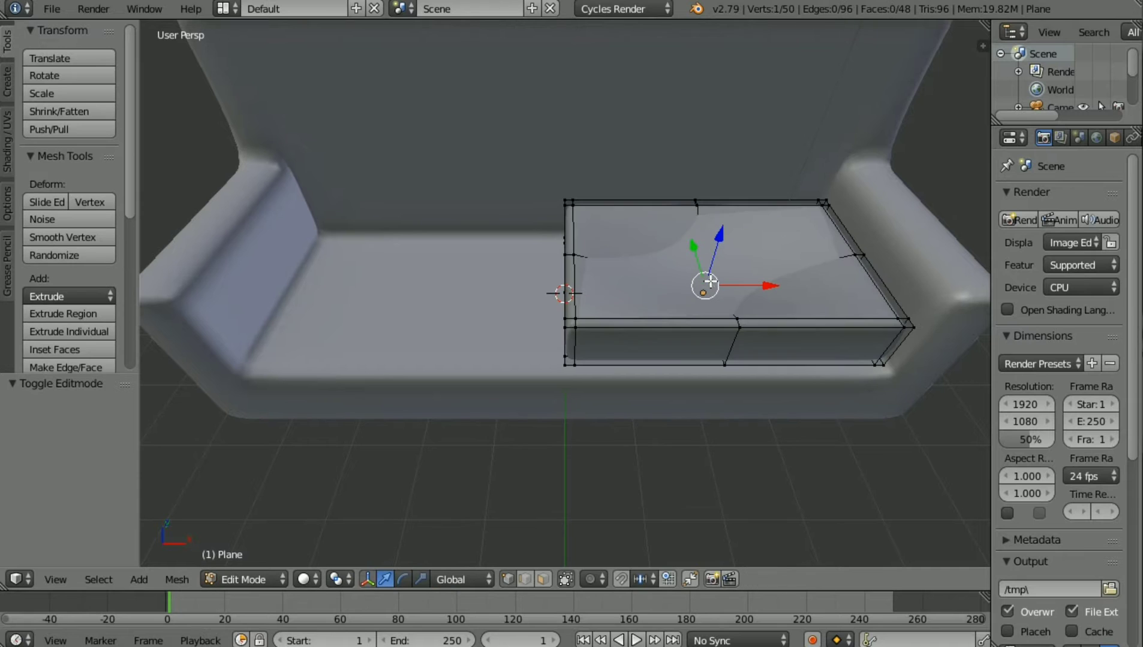
pyautogui.moveTo(721, 233); pyautogui.dragTo(721, 244)
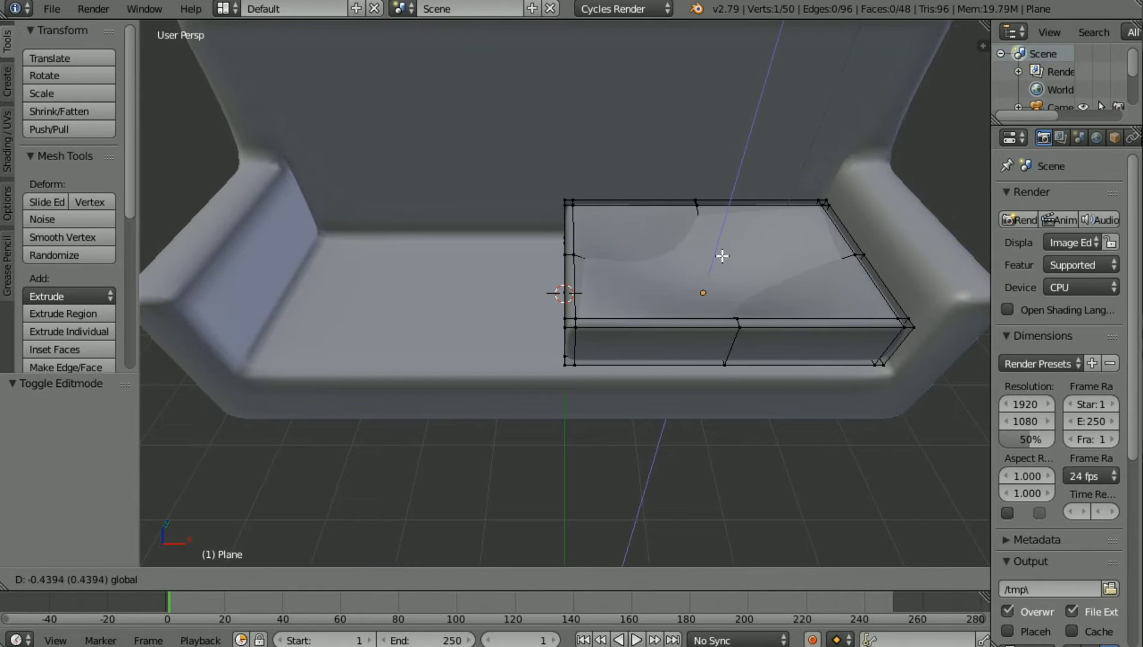
pyautogui.click(722, 256)
# Step: Move the cushion further down to -0.460 on Z, checking it in rendered preview
pyautogui.hotkey('shift', 'z')
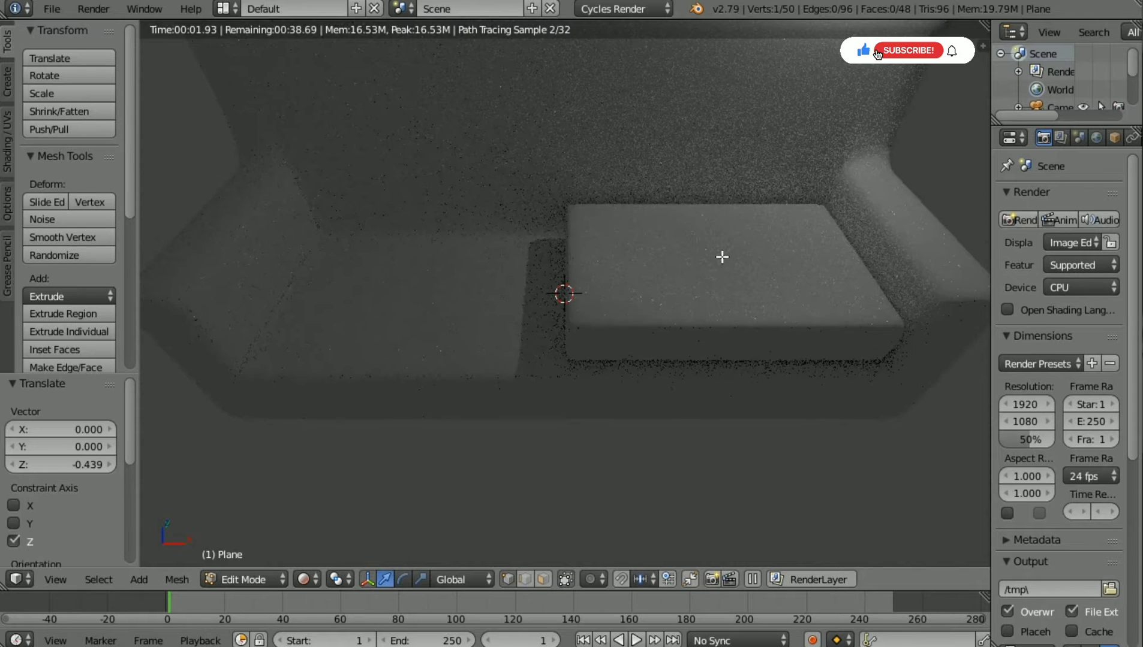
pyautogui.hotkey('shift', 'z')
pyautogui.moveTo(722, 256); pyautogui.dragTo(711, 302)
pyautogui.hotkey('shift', 'z')
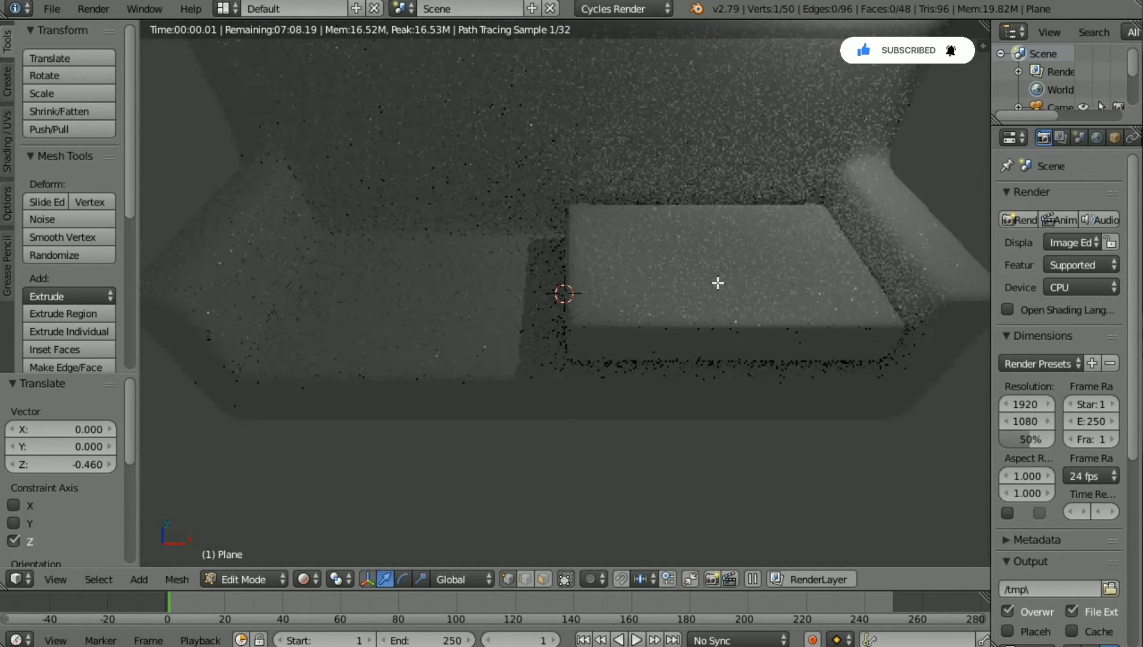
pyautogui.hotkey('shift', 'z')
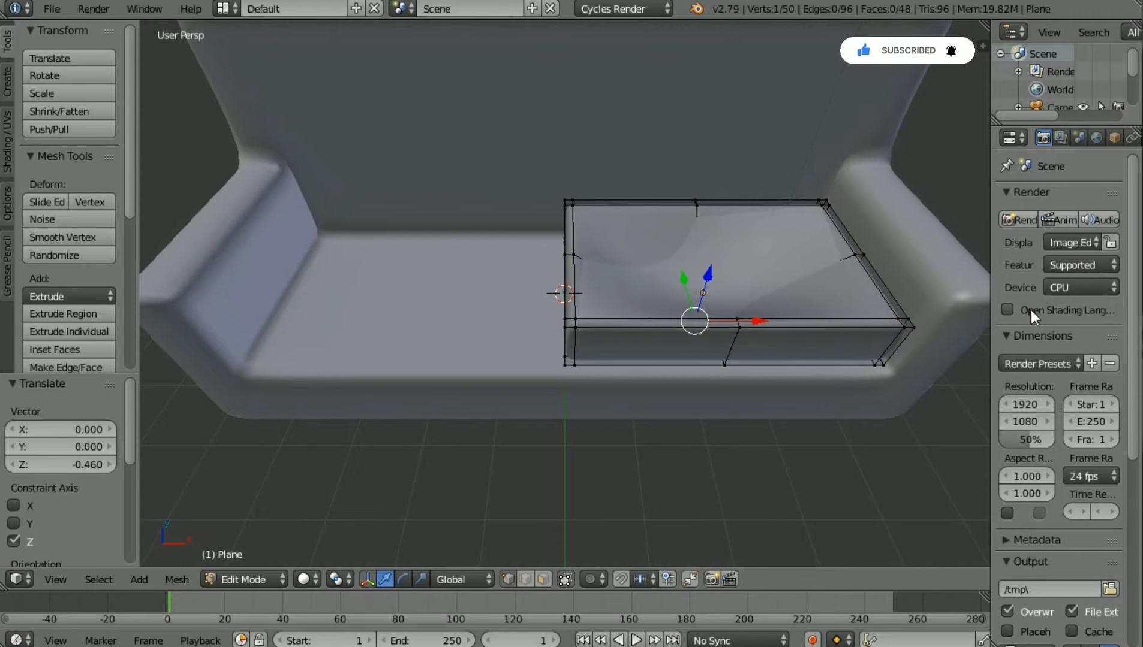
pyautogui.scroll(-5, 913, 362)
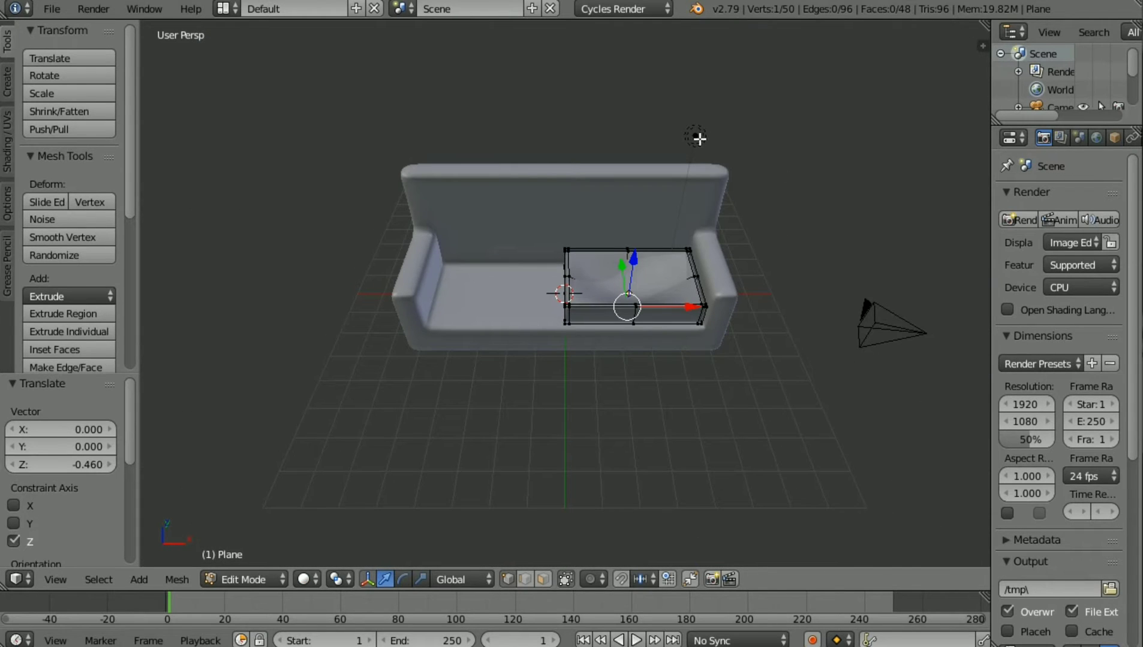
# Step: Move the lamp right and raise it 2.030 on Z, then rotate it 52.2°
pyautogui.press('Tab')
pyautogui.rightClick(684, 156)
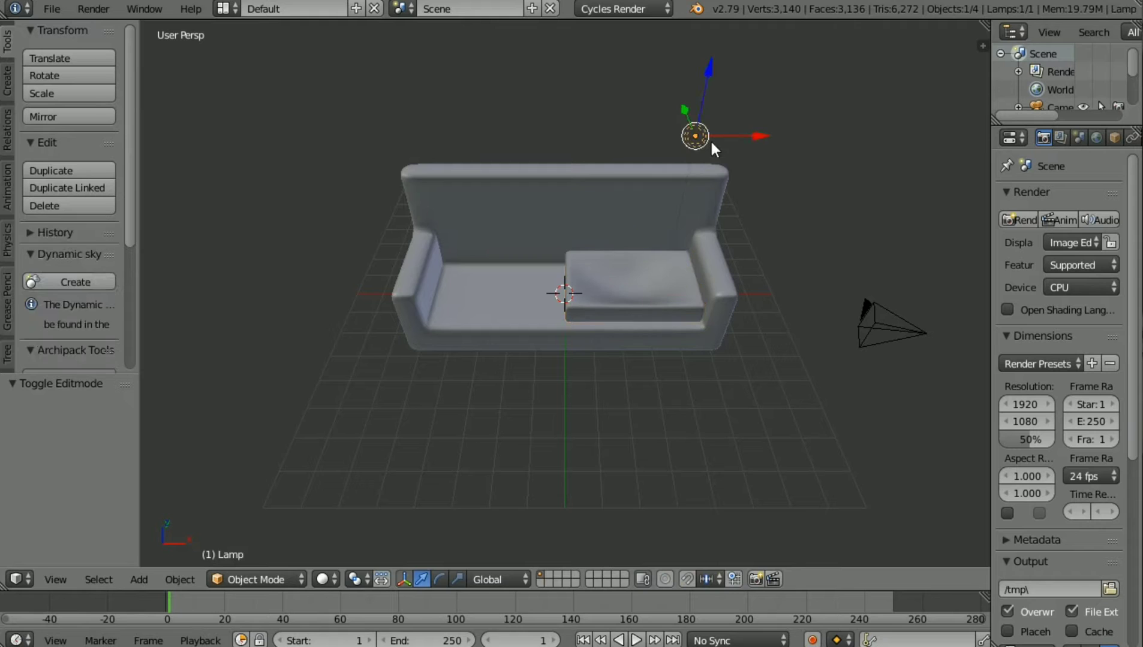
pyautogui.moveTo(766, 136); pyautogui.dragTo(825, 134)
pyautogui.moveTo(766, 111)
pyautogui.mouseDown()
pyautogui.moveTo(820, 176)
pyautogui.moveTo(893, 80)
pyautogui.mouseUp()
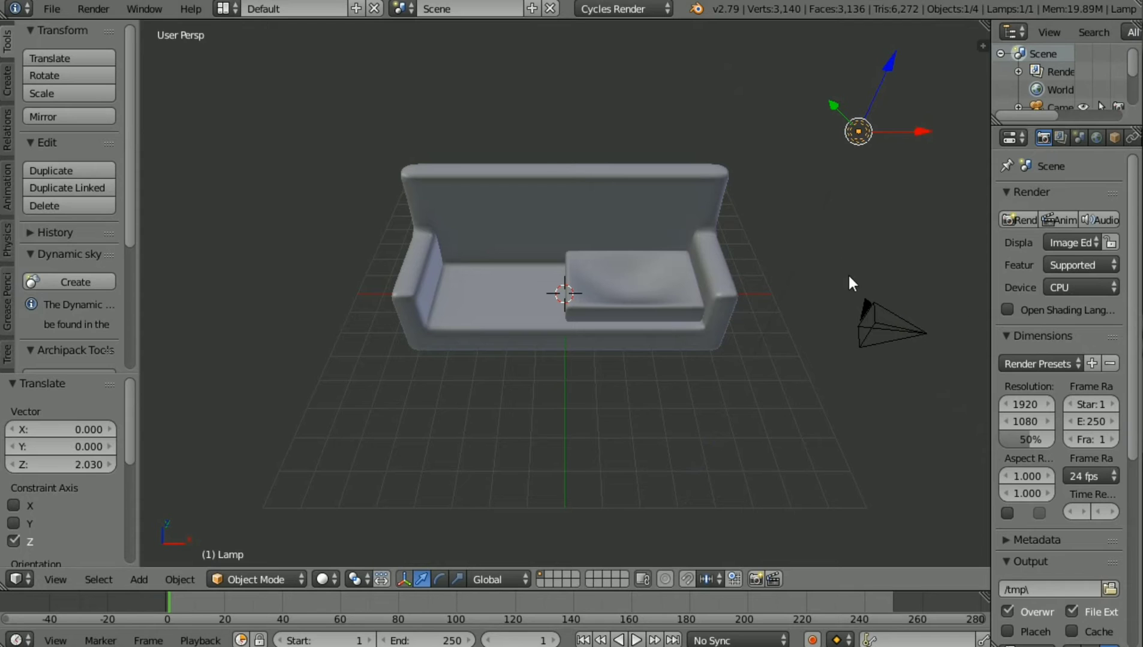
pyautogui.press('r')
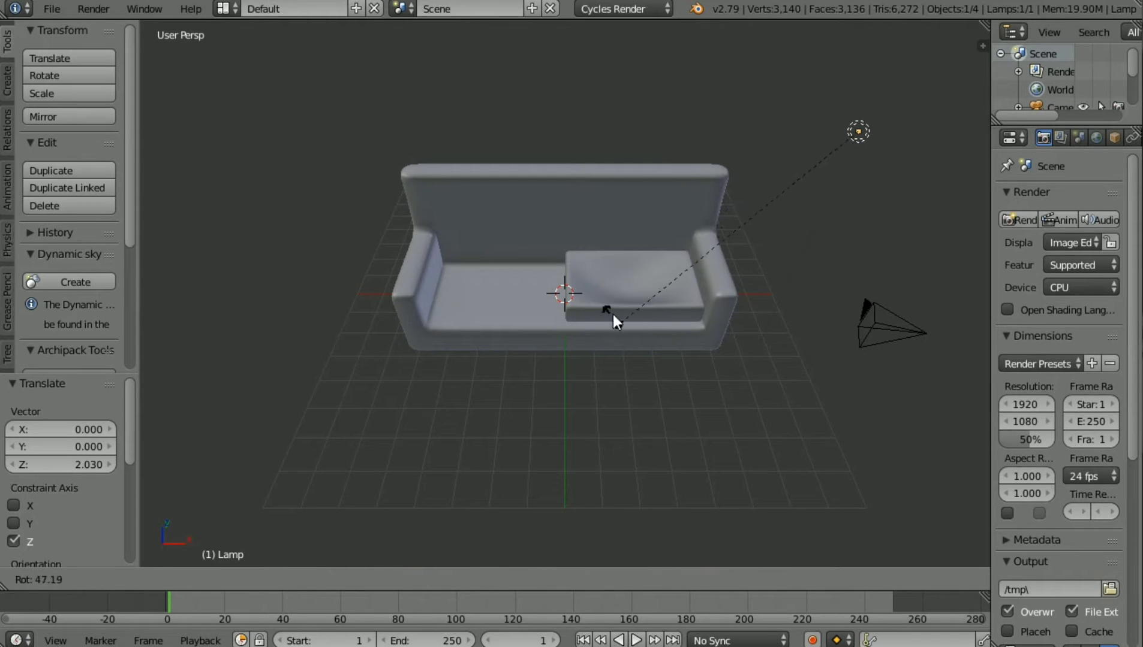
pyautogui.click(640, 279)
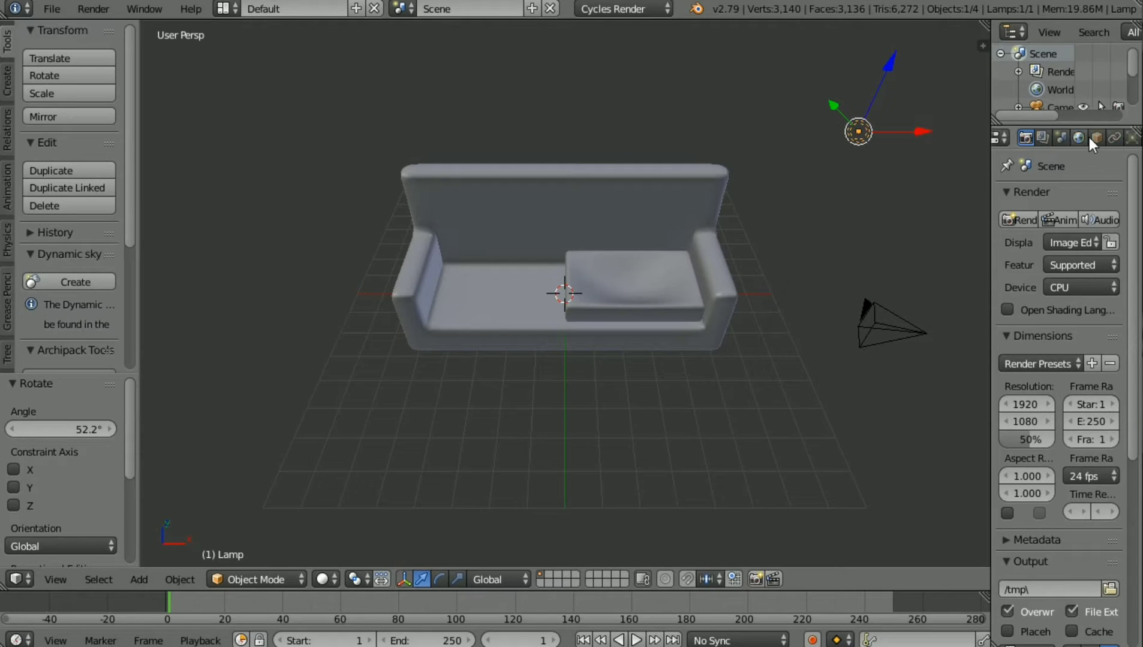
pyautogui.scroll(-4, 1089, 137)
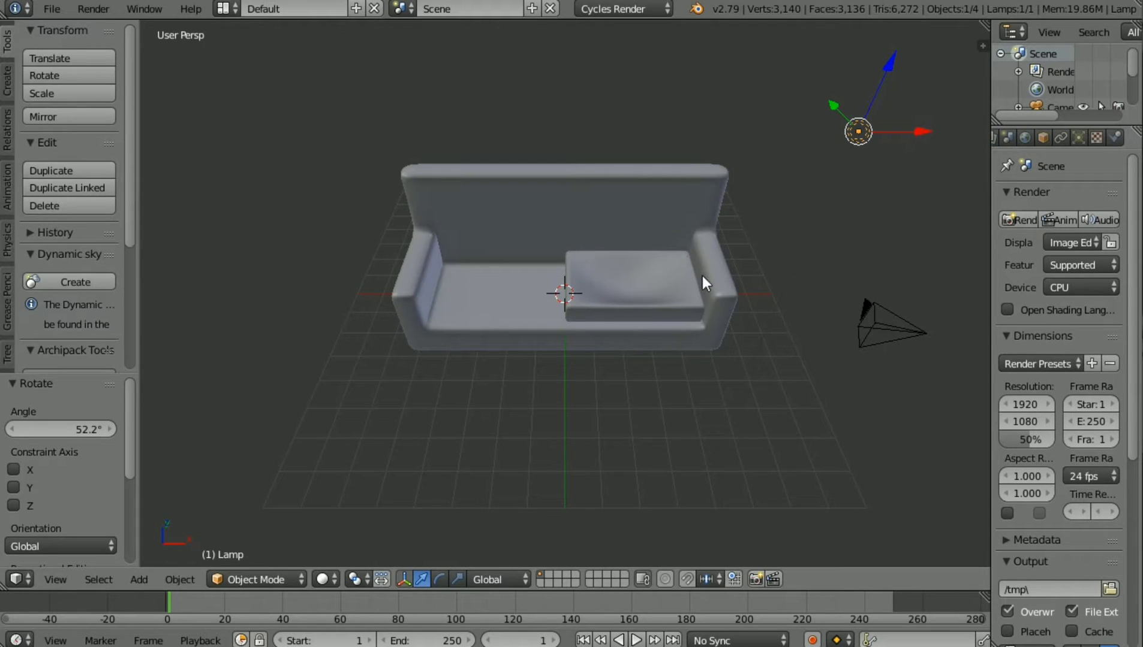
# Step: Enable lamp nodes and raise its Emission strength to 1115.70 under a Cycles preview
pyautogui.click(1077, 139)
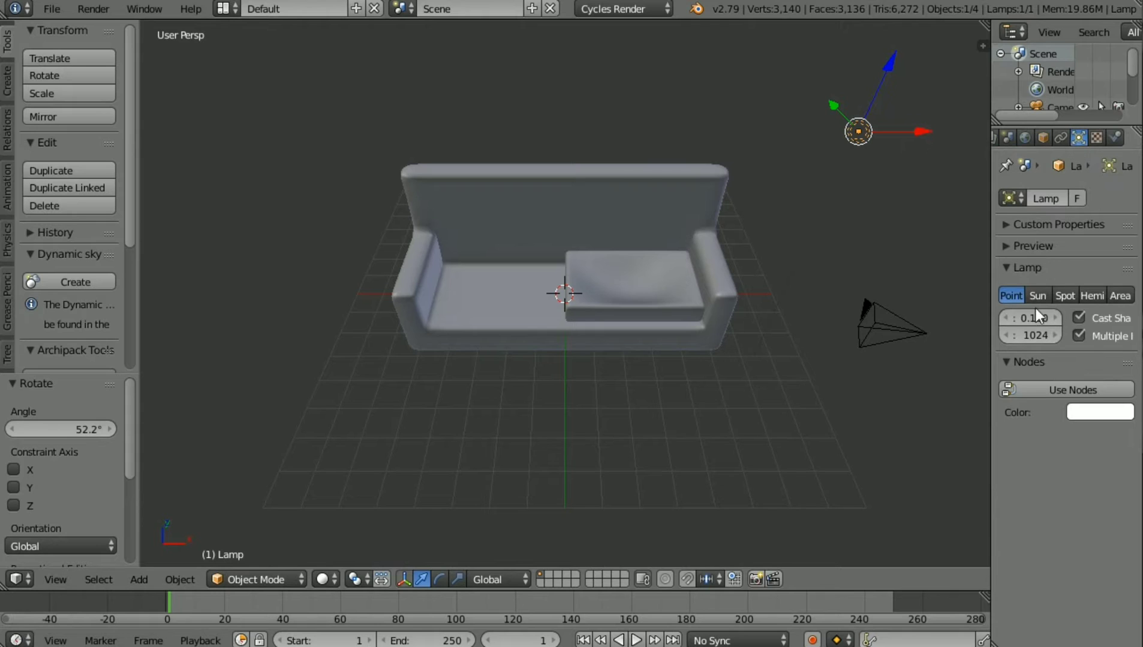
pyautogui.click(1054, 389)
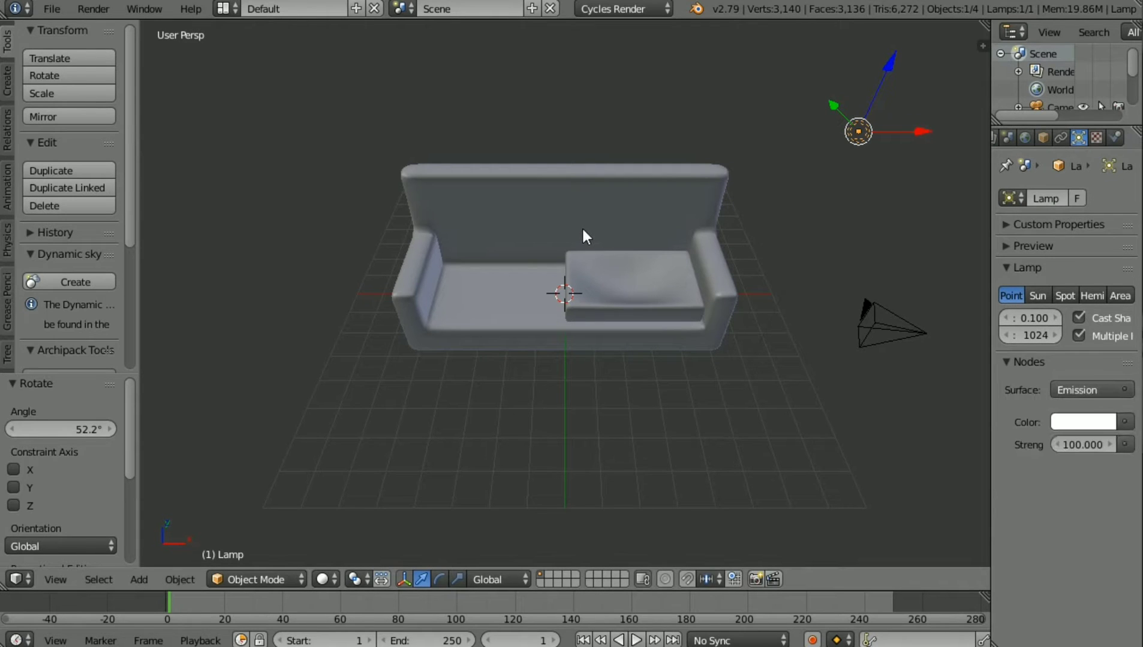
pyautogui.hotkey('shift', 'z')
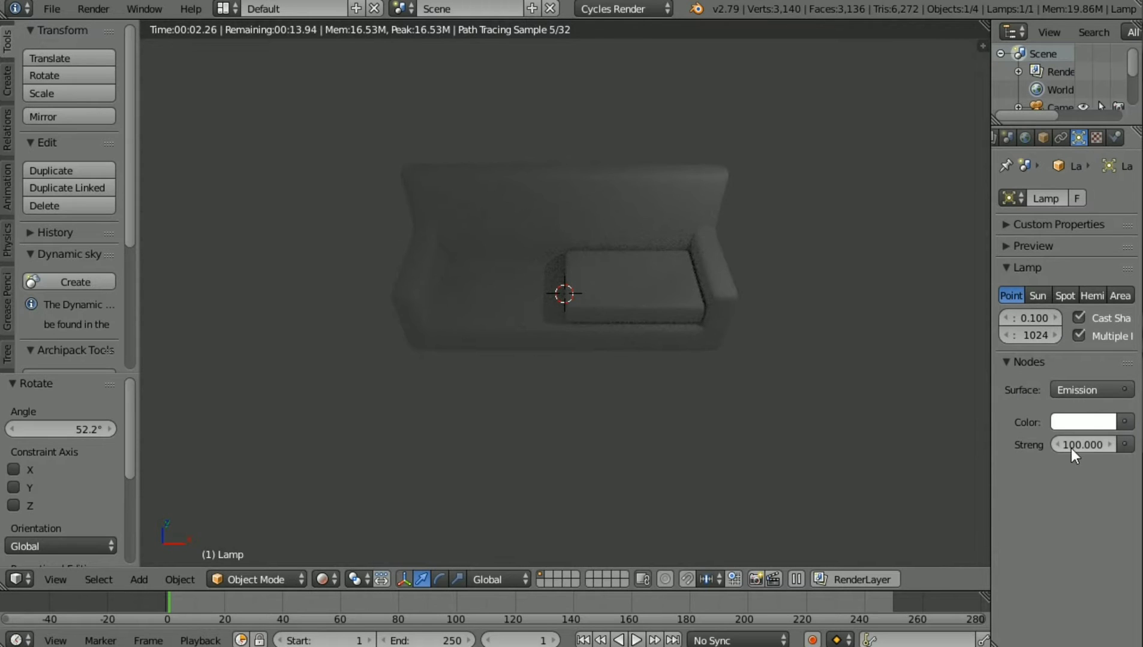
pyautogui.moveTo(1070, 448); pyautogui.dragTo(1103, 448)
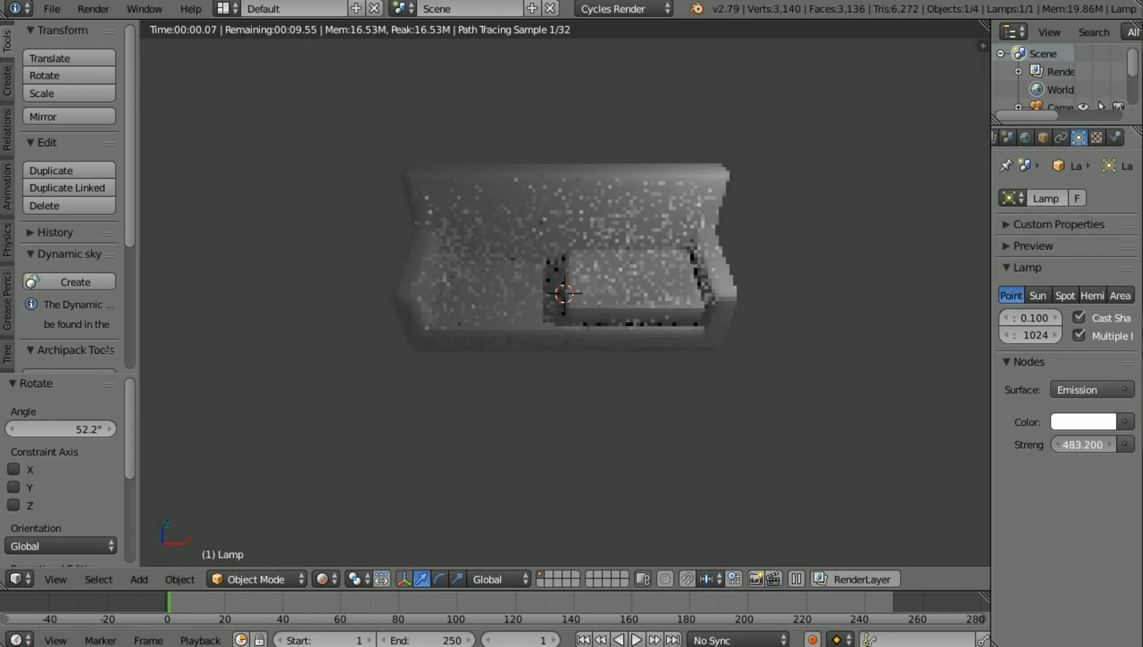
pyautogui.moveTo(1103, 449)
pyautogui.mouseDown()
pyautogui.moveTo(1127, 448)
pyautogui.moveTo(1088, 445)
pyautogui.mouseUp()
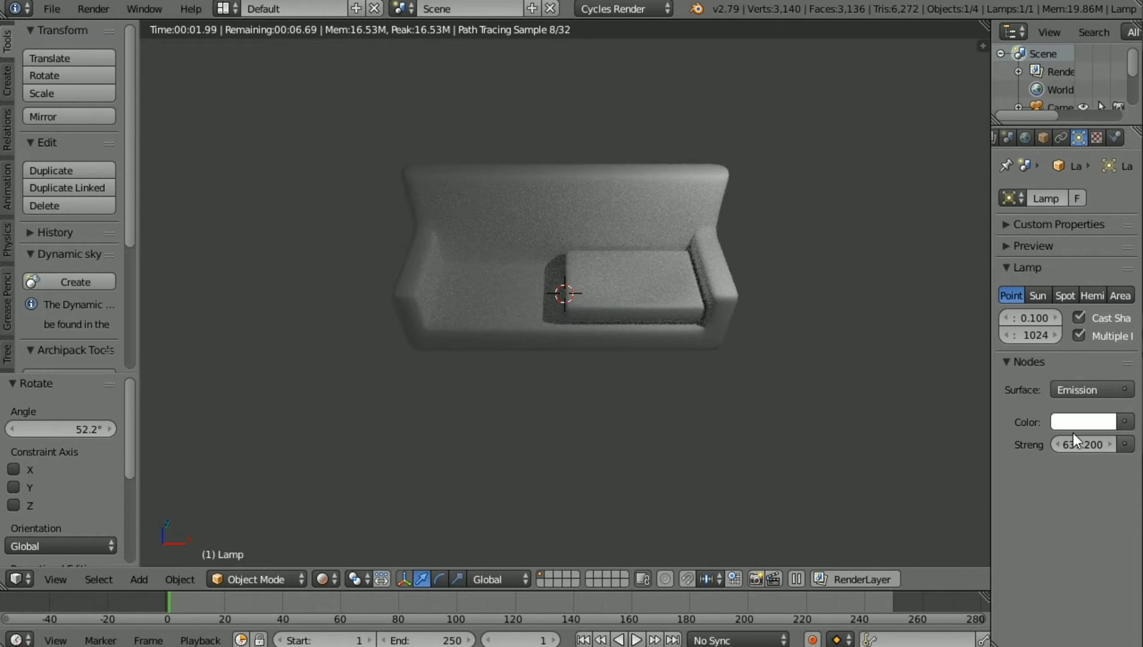
pyautogui.moveTo(1082, 445)
pyautogui.mouseDown()
pyautogui.moveTo(1103, 444)
pyautogui.moveTo(1086, 445)
pyautogui.mouseUp()
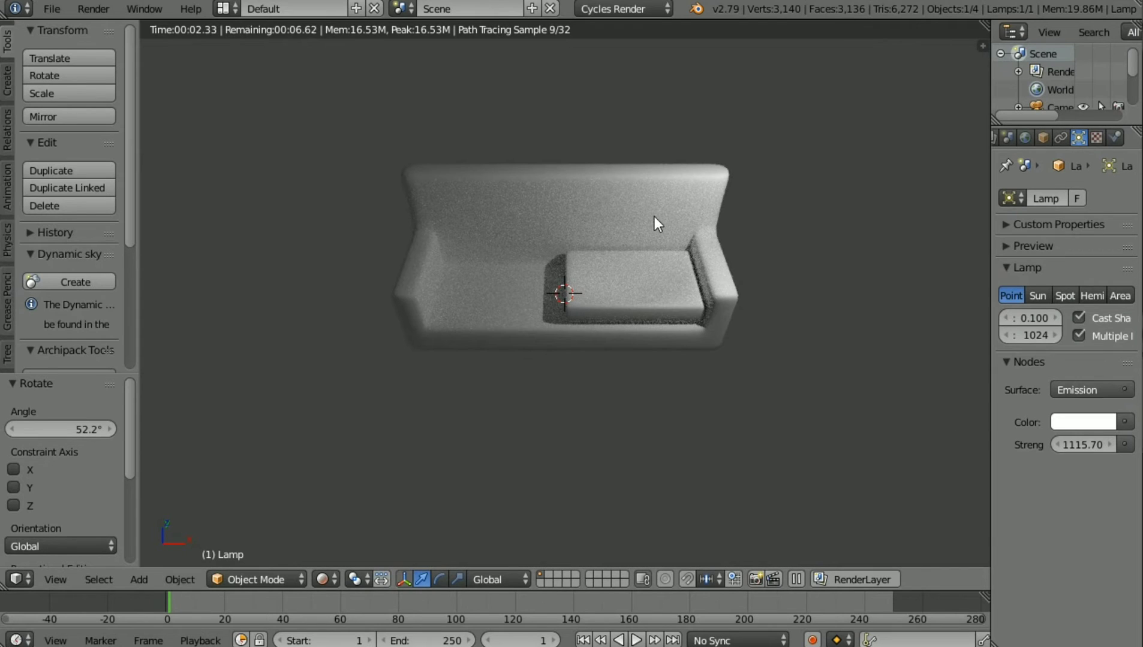
pyautogui.scroll(2, 654, 217)
pyautogui.scroll(3, 654, 217)
pyautogui.scroll(1, 654, 216)
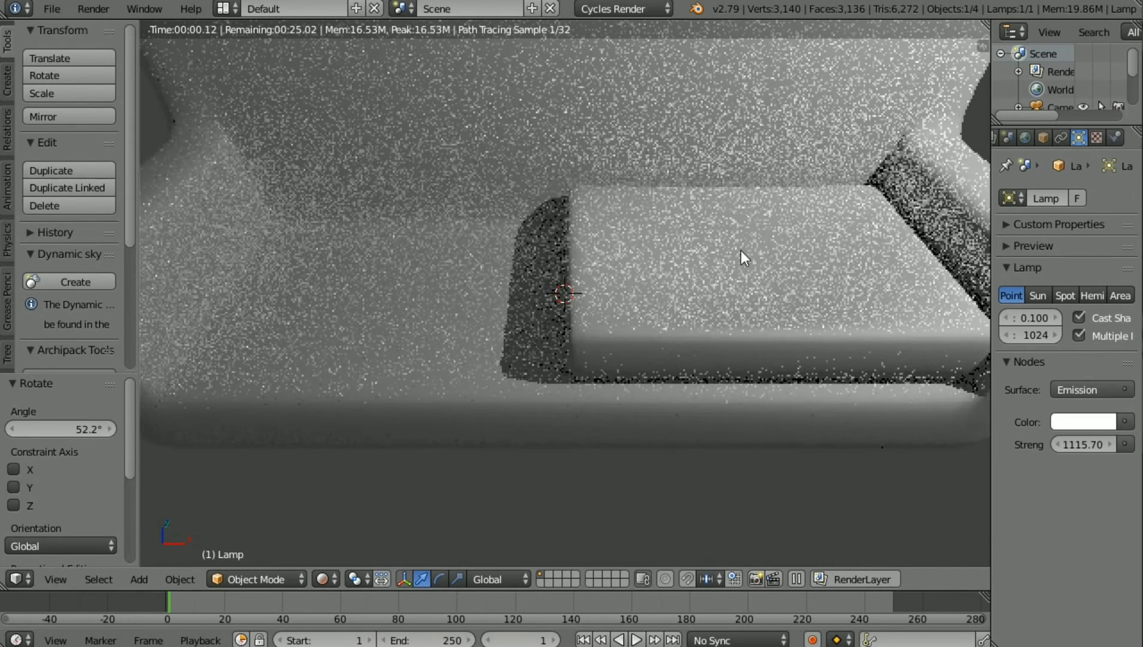
pyautogui.scroll(-6, 740, 251)
pyautogui.hotkey('shift', 'z')
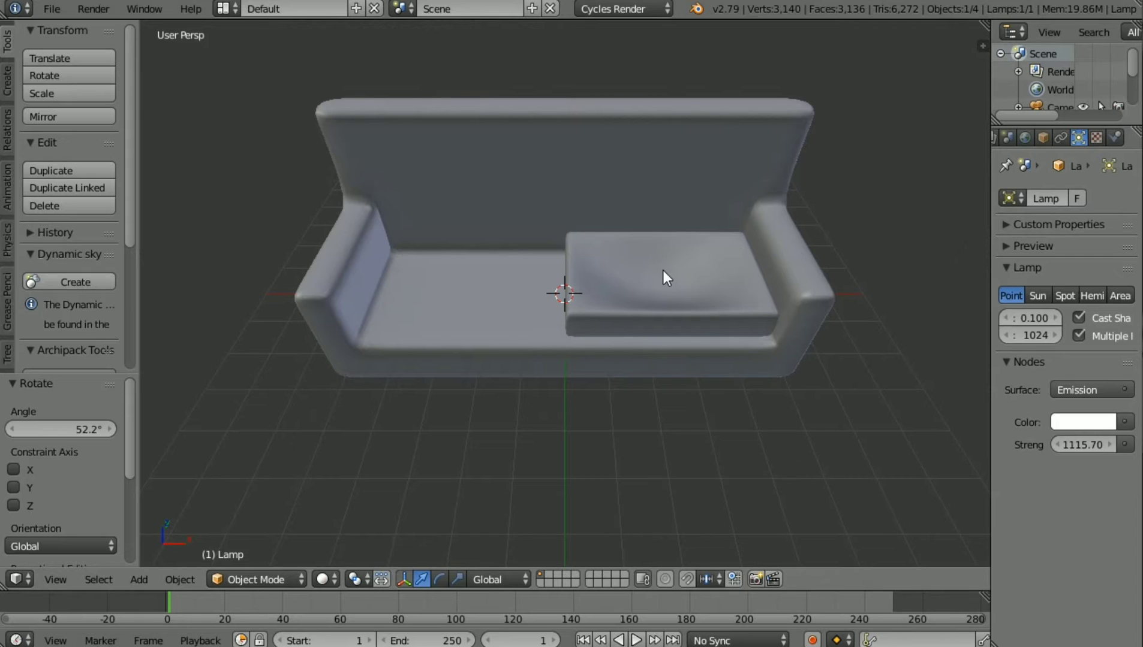
# Step: Duplicate the seat cushion along X to fill the sofa's left half
pyautogui.rightClick(663, 271)
pyautogui.hotkey('shift', 'd')
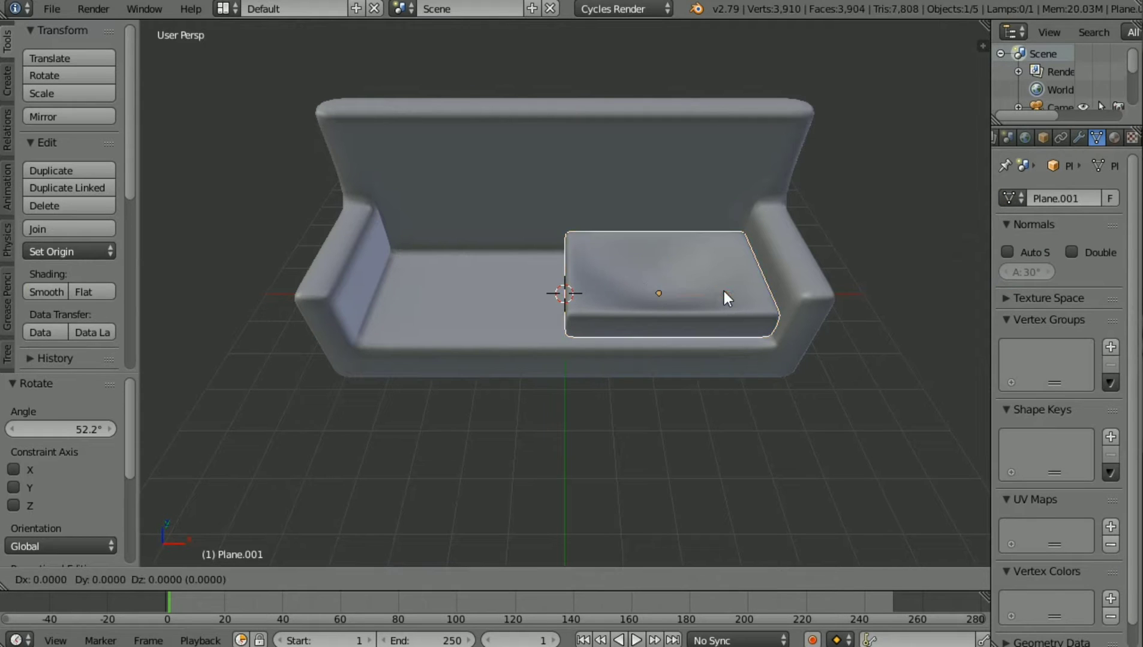
pyautogui.press('x')
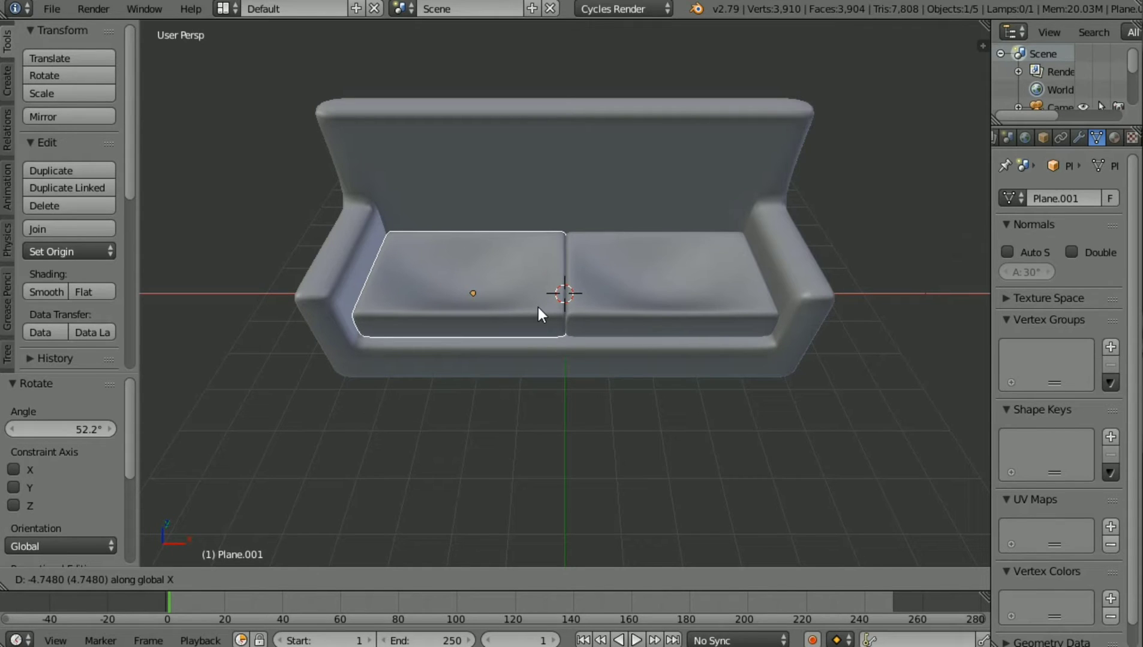
pyautogui.click(537, 306)
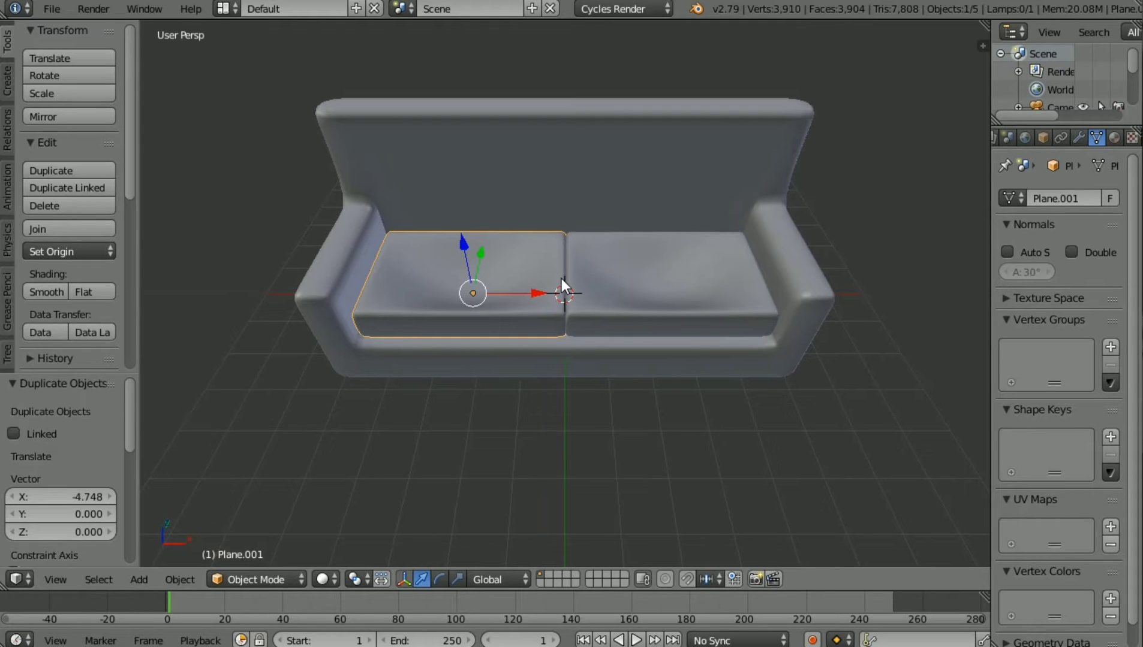
# Step: Duplicate the left cushion again and rotate the copy 90° about X upright
pyautogui.hotkey('shift', 'd')
pyautogui.press('r')
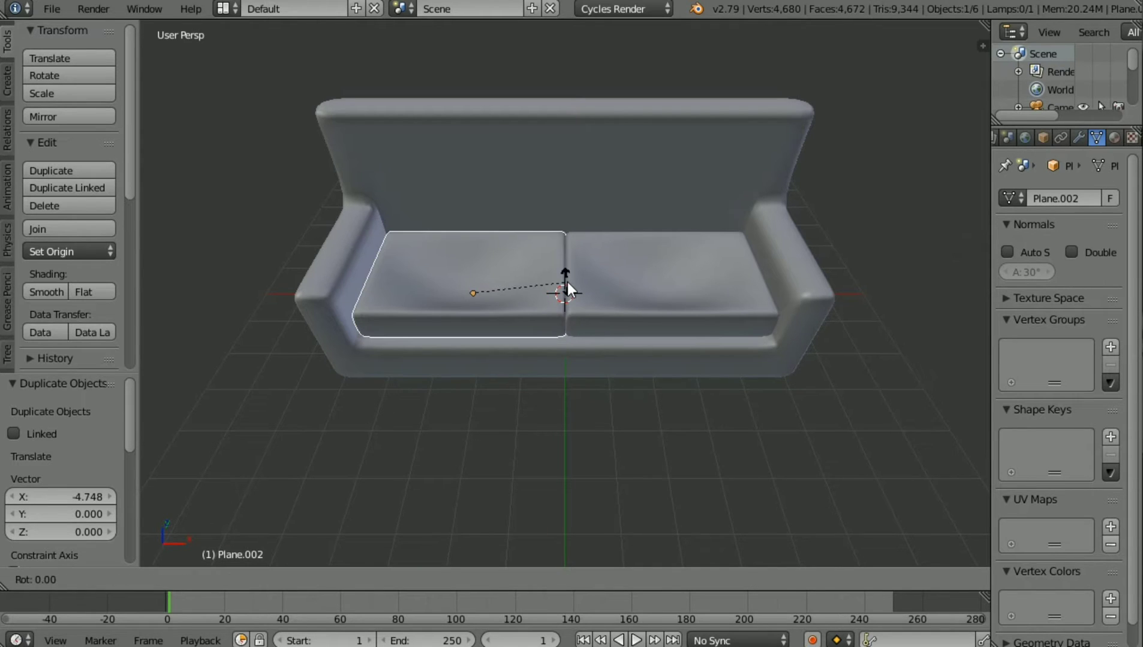
pyautogui.write('x')
pyautogui.write('9')
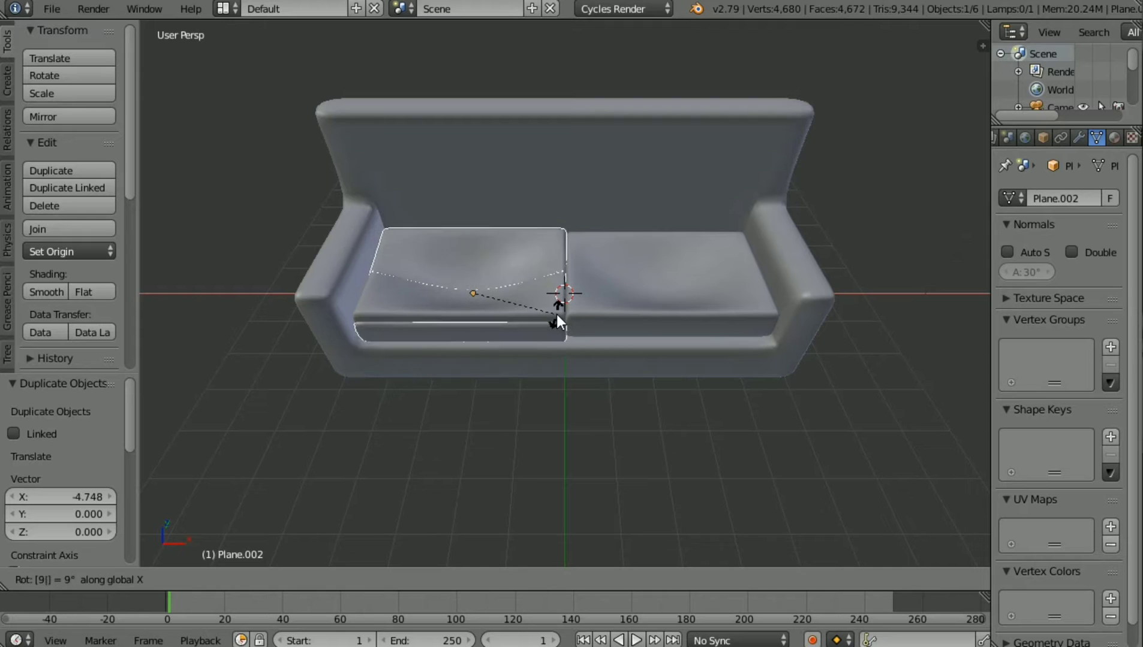
pyautogui.write('0')
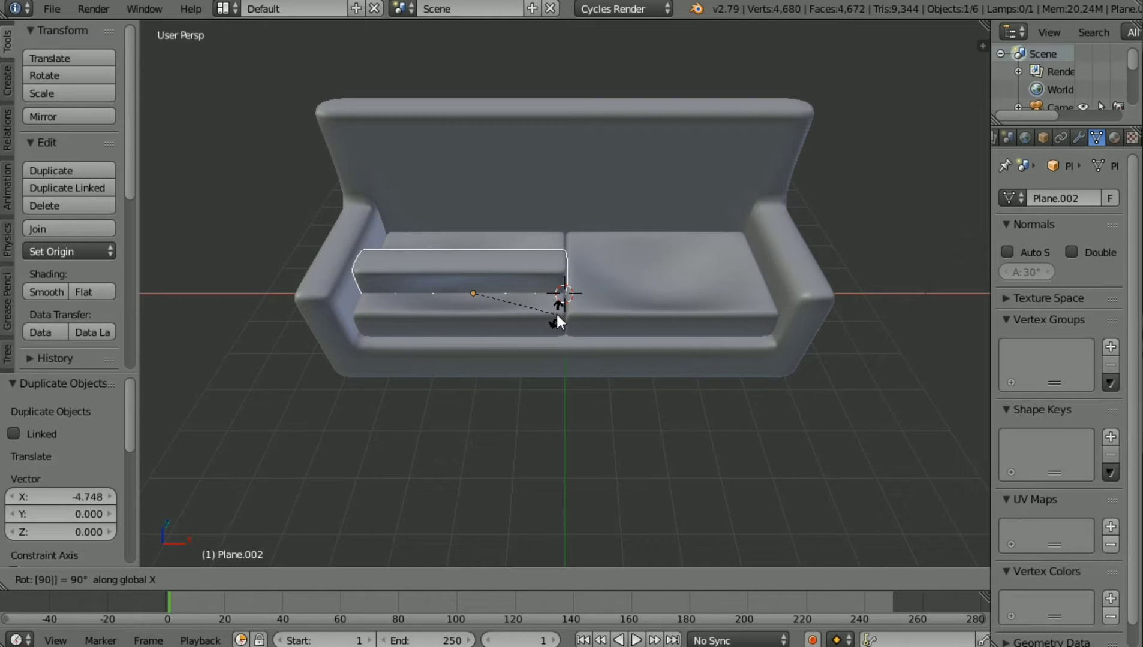
pyautogui.press('Return')
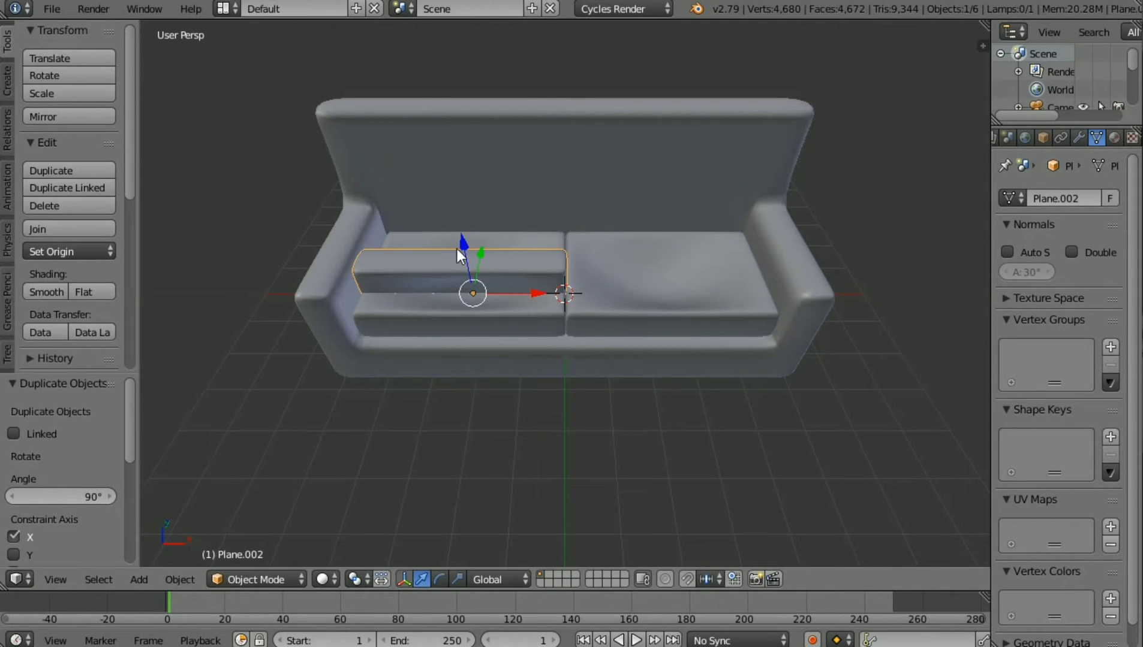
# Step: Position the upright cushion against the backrest, viewed from the front, cancelling a Y-axis scale
pyautogui.moveTo(457, 248); pyautogui.dragTo(453, 134)
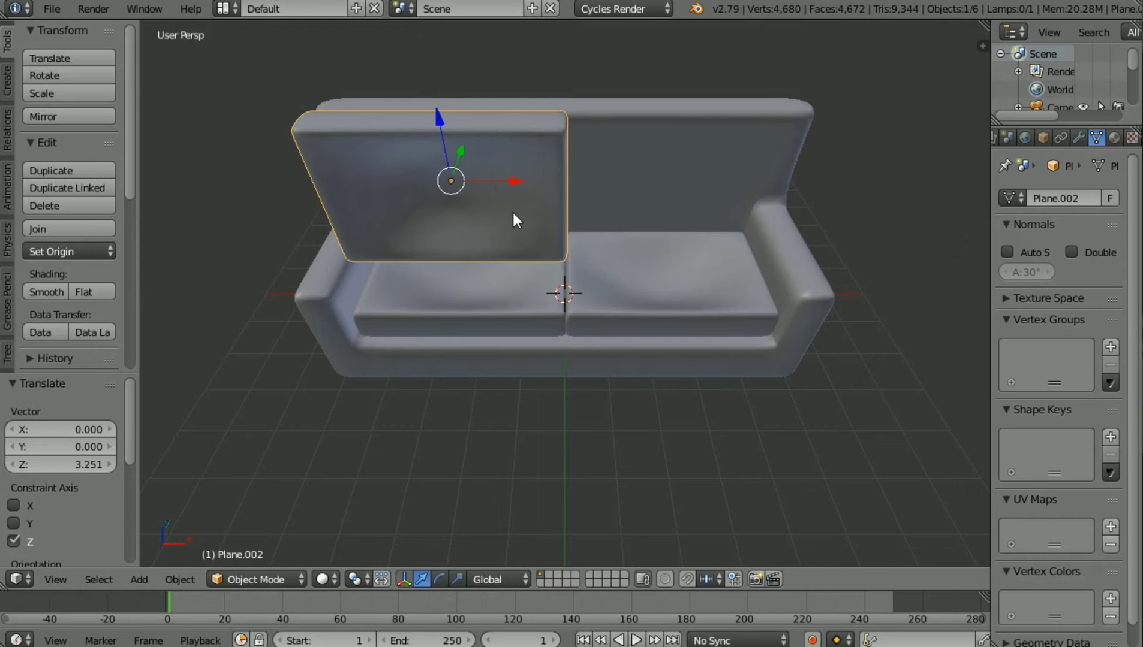
pyautogui.press('KP_1')
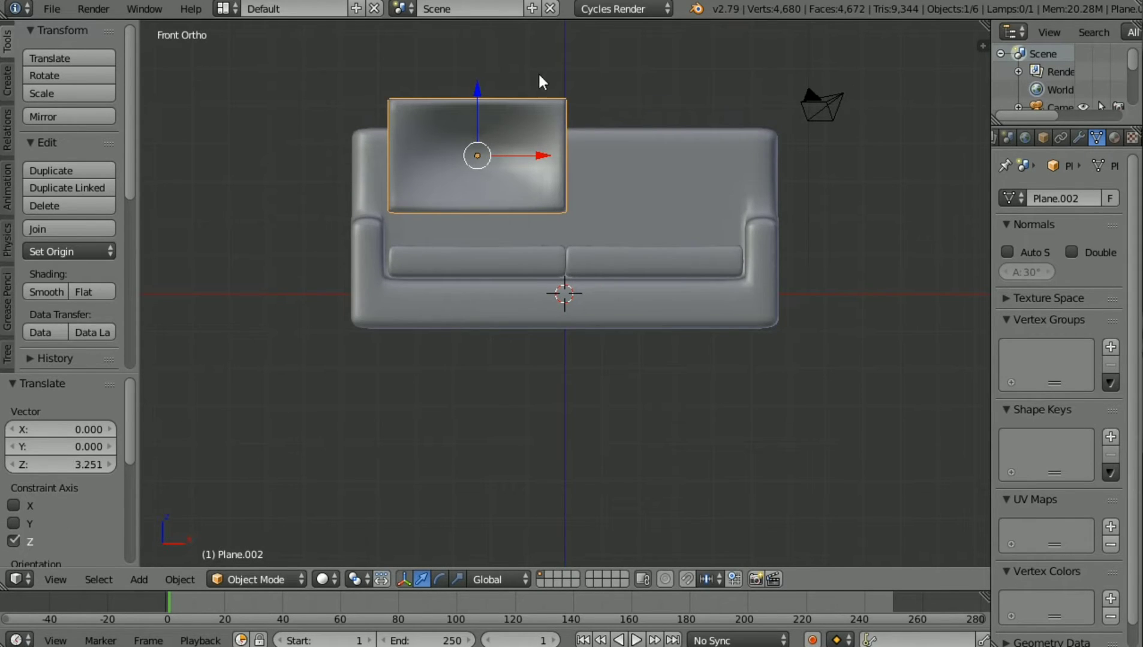
pyautogui.moveTo(476, 91); pyautogui.dragTo(481, 126)
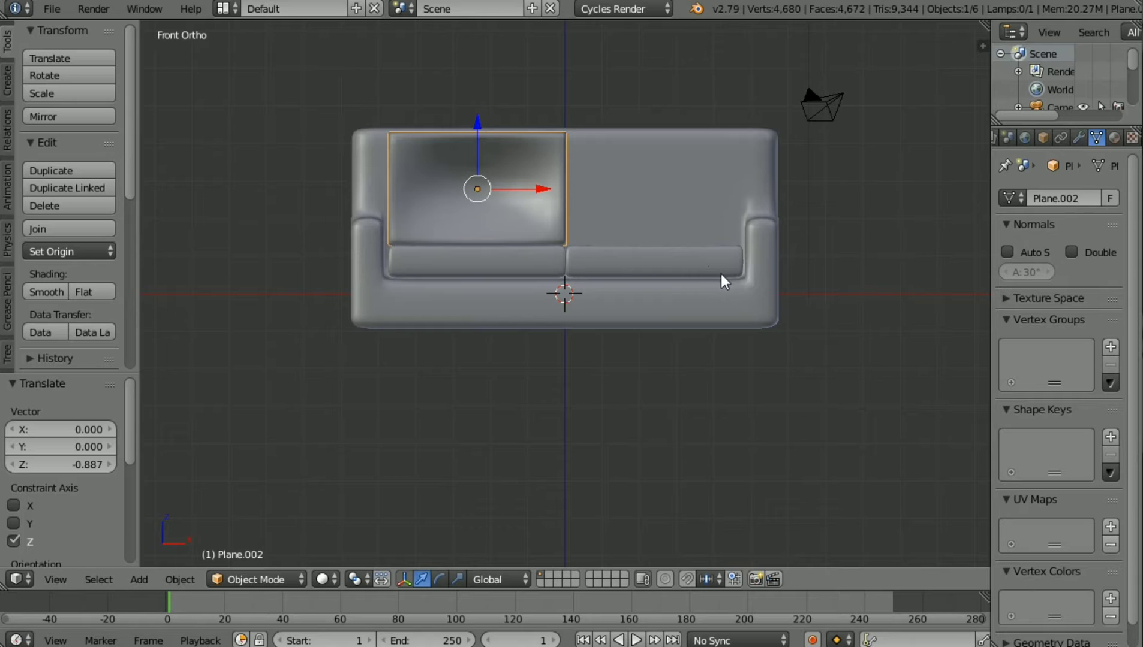
pyautogui.press('s')
pyautogui.press('y')
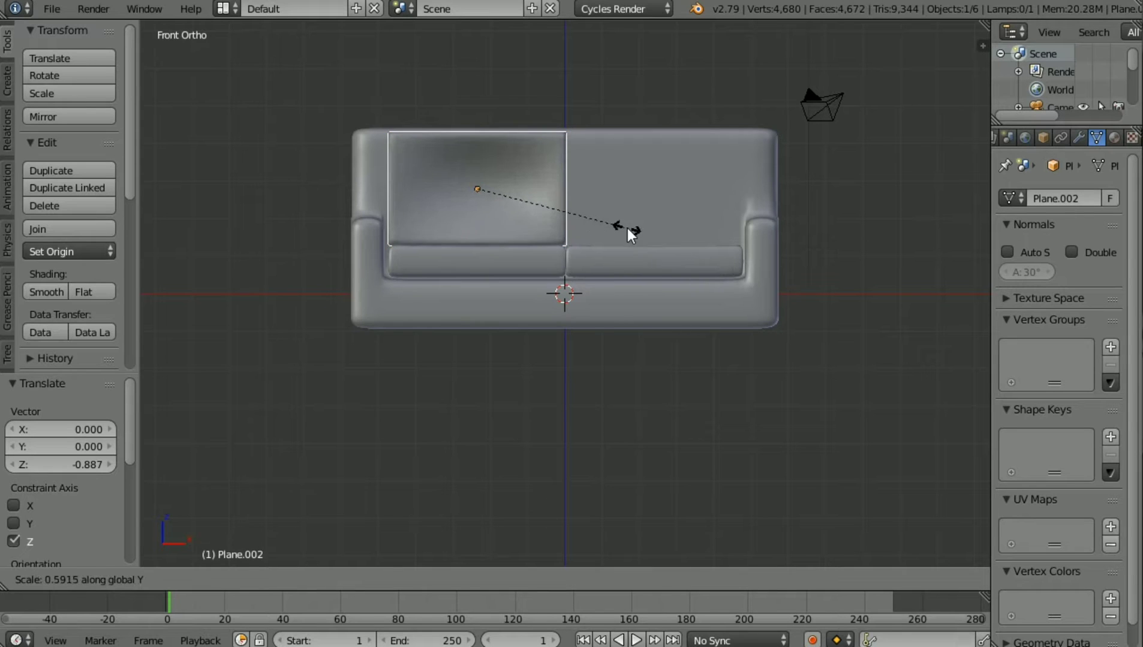
pyautogui.press('Escape')
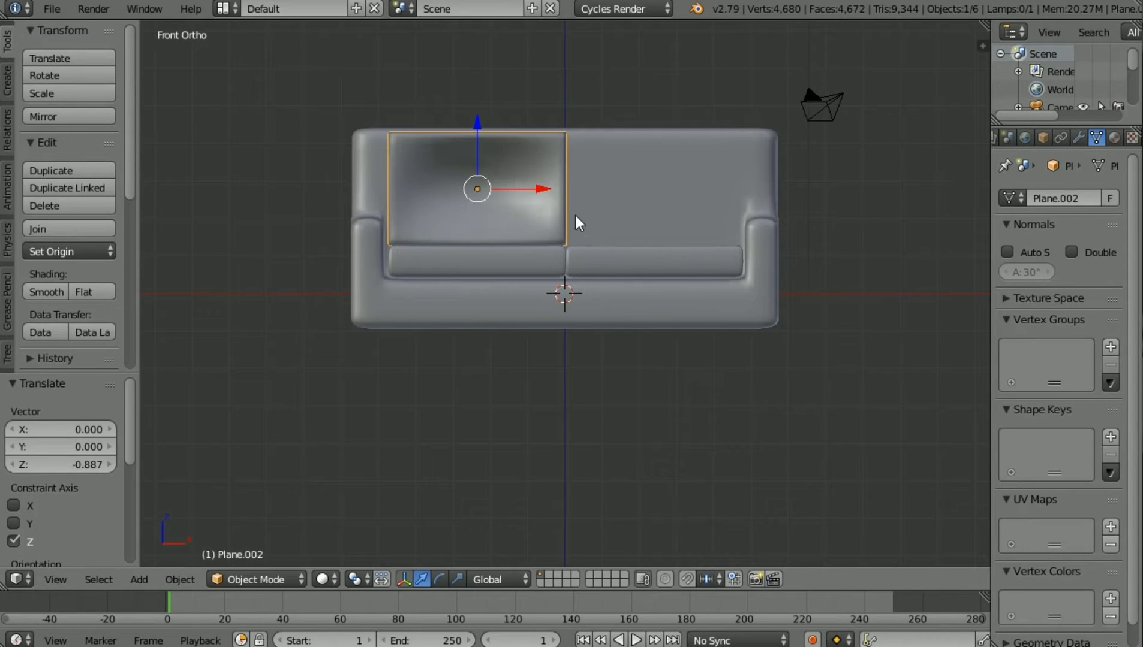
# Step: Scale the back cushion to 0.723 along X and move it to -0.743 at the left end
pyautogui.rightClick(546, 159)
pyautogui.press('s')
pyautogui.press('x')
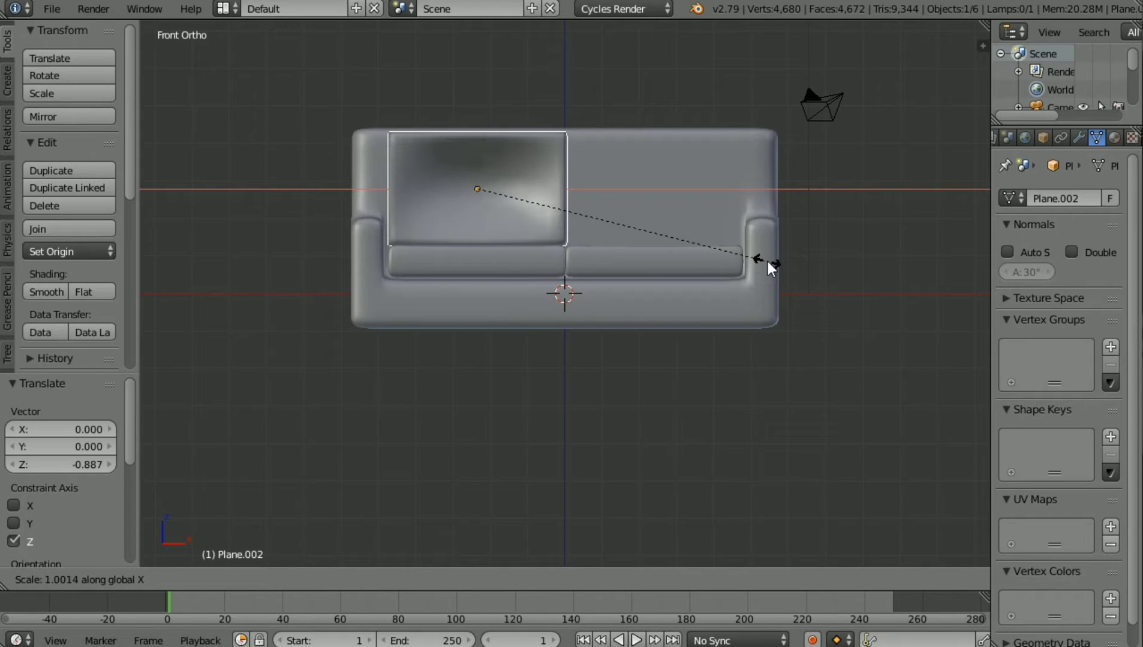
pyautogui.click(686, 244)
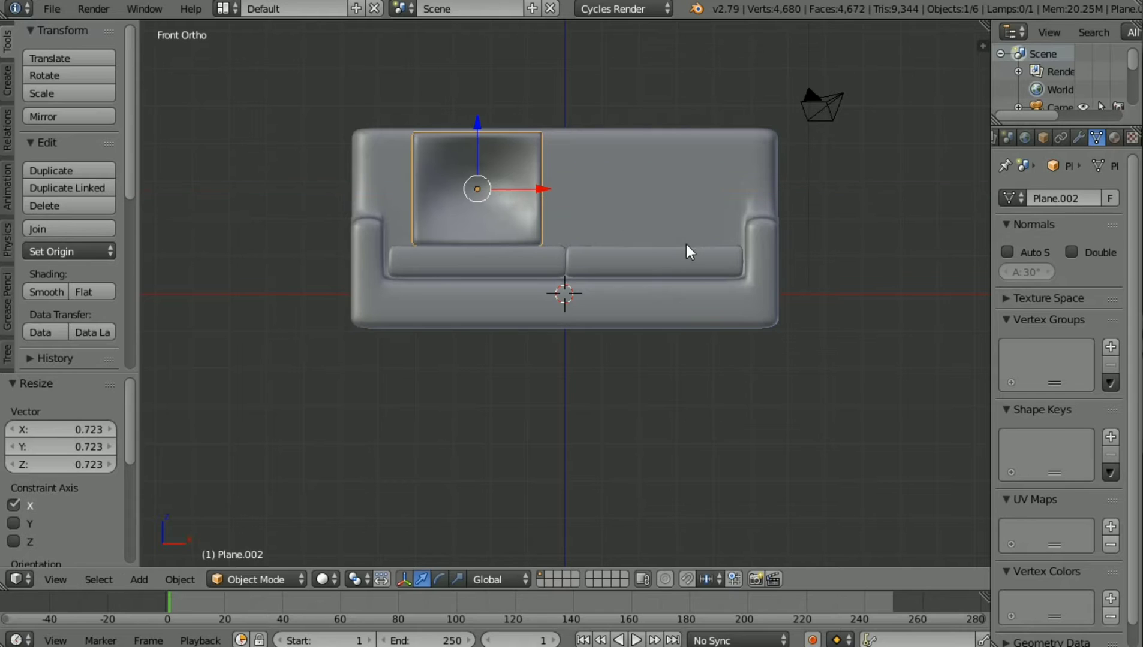
pyautogui.moveTo(539, 186); pyautogui.dragTo(513, 194)
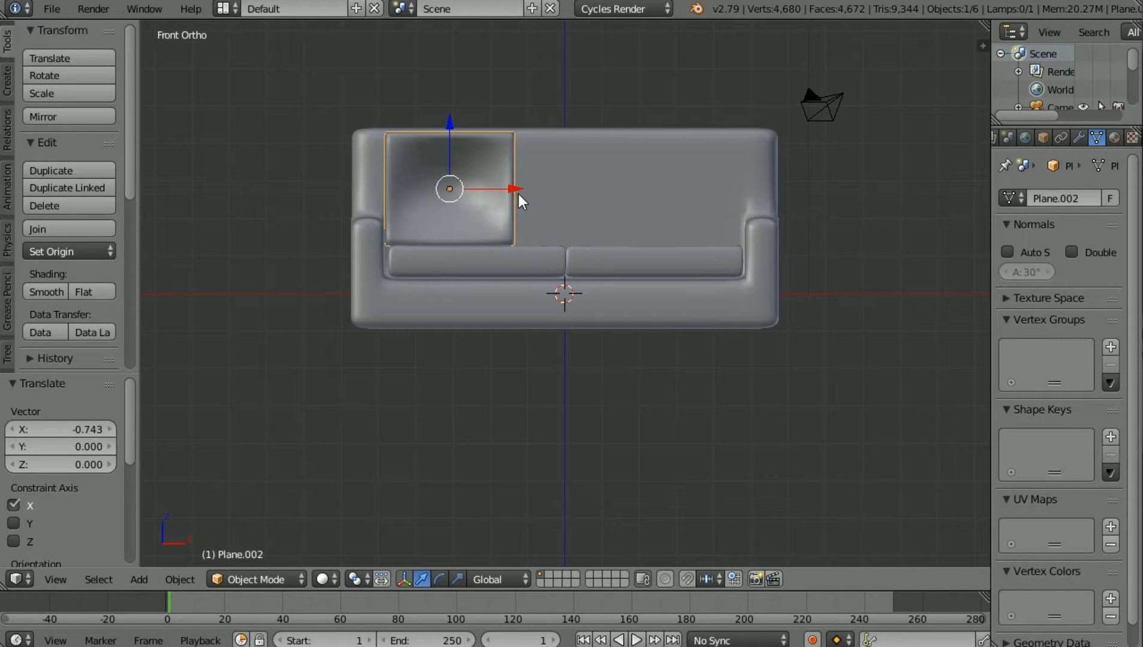
# Step: Duplicate the back cushion along X, then delete the extra copy
pyautogui.hotkey('shift', 'd')
pyautogui.press('x')
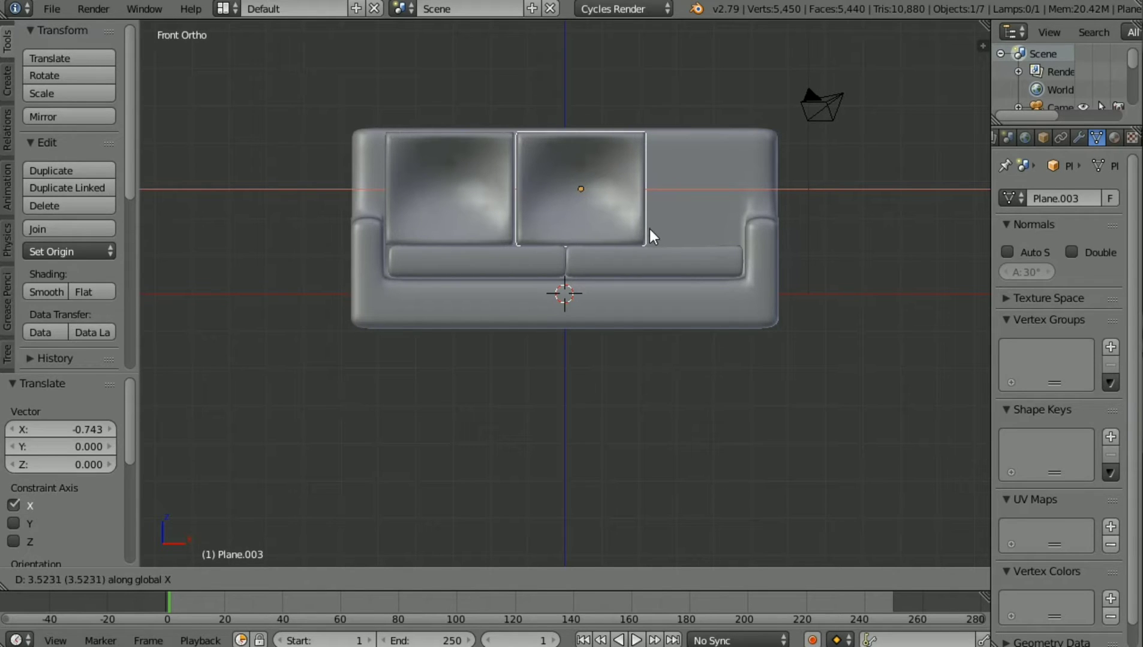
pyautogui.click(650, 230)
pyautogui.press('x')
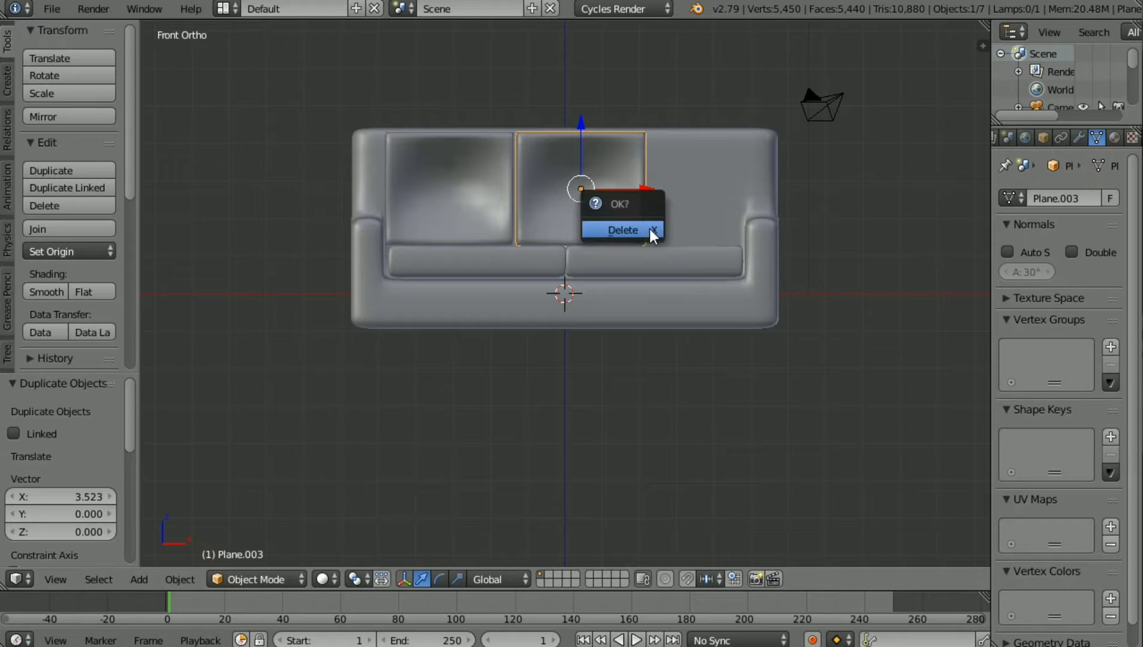
pyautogui.click(649, 230)
# Step: Narrow the left back cushion to 0.901 along X, nudge it -0.120, and duplicate it along X
pyautogui.rightClick(497, 188)
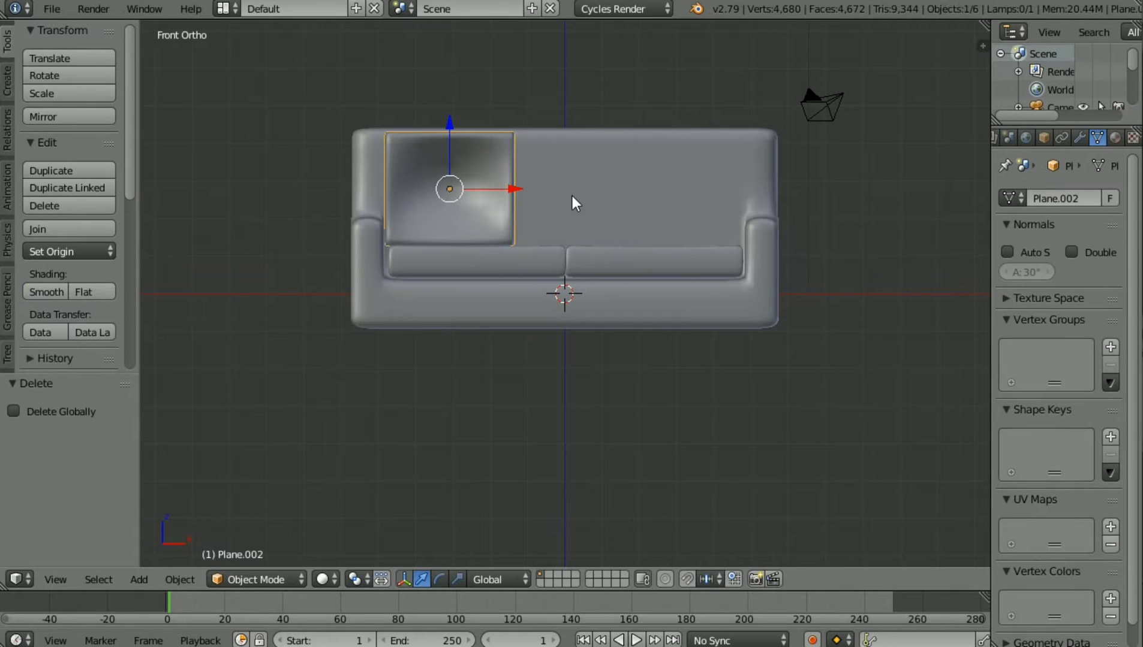
pyautogui.press('s')
pyautogui.press('x')
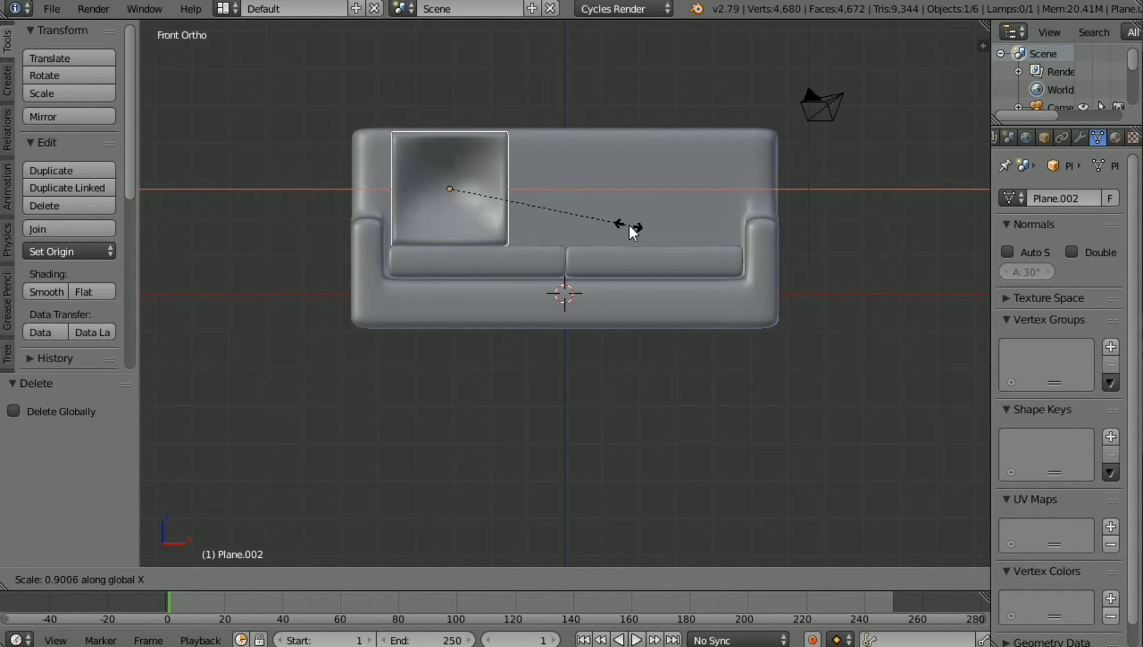
pyautogui.click(629, 228)
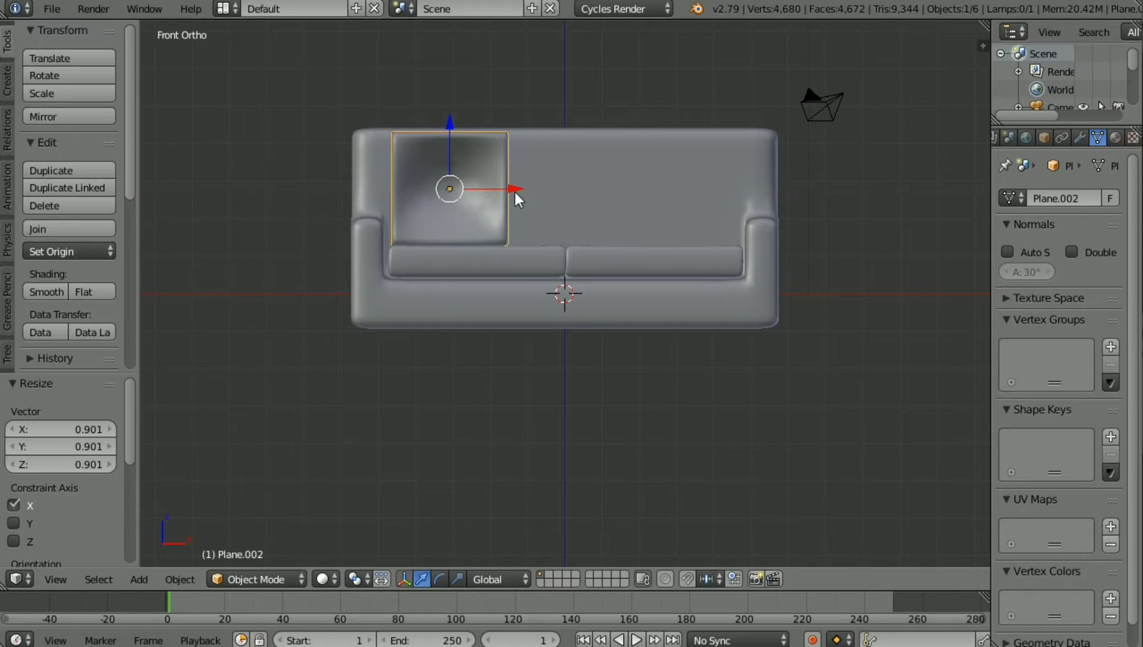
pyautogui.moveTo(511, 188); pyautogui.dragTo(507, 191)
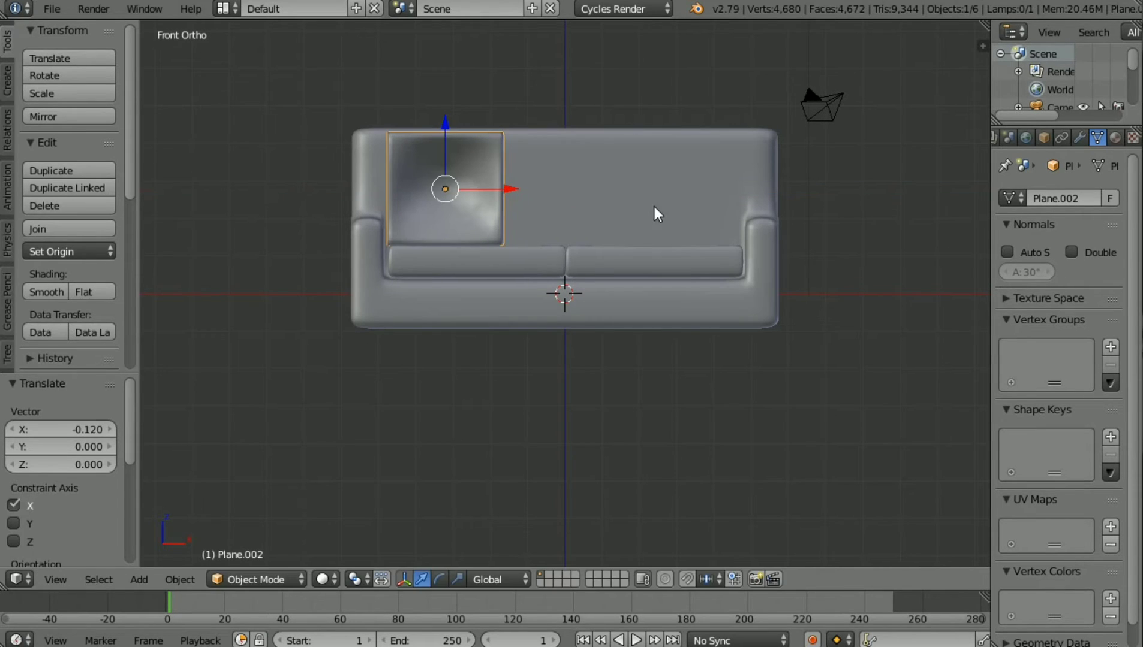
pyautogui.hotkey('shift', 'd')
pyautogui.press('x')
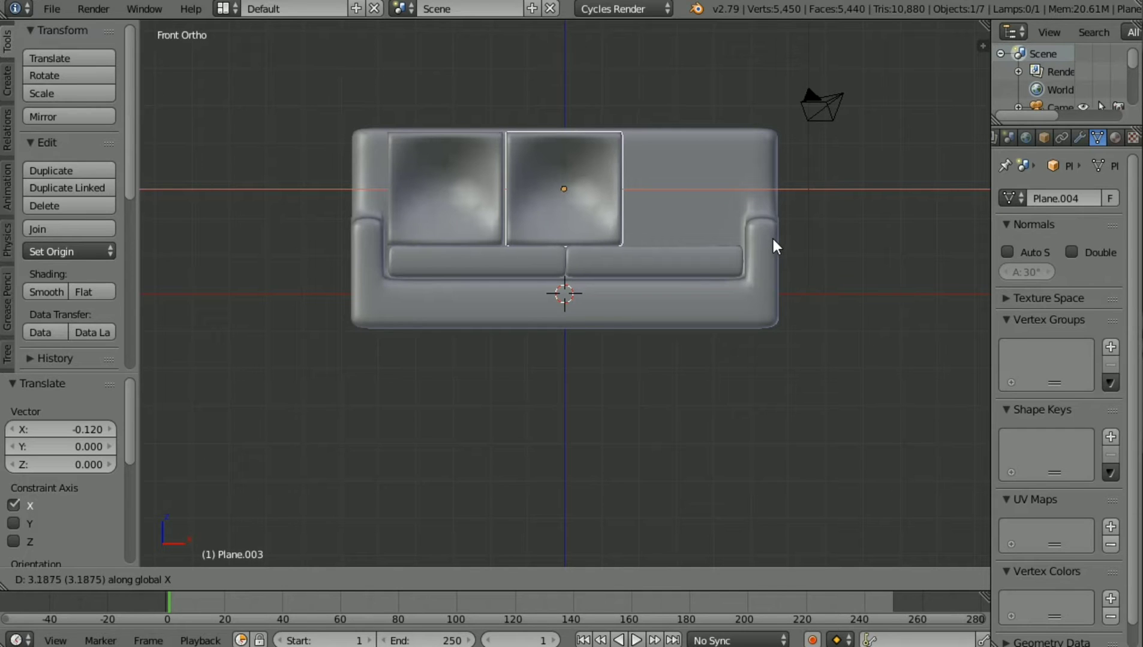
# Step: Set the copy as the middle cushion and duplicate a third cushion to the right end
pyautogui.click(773, 239)
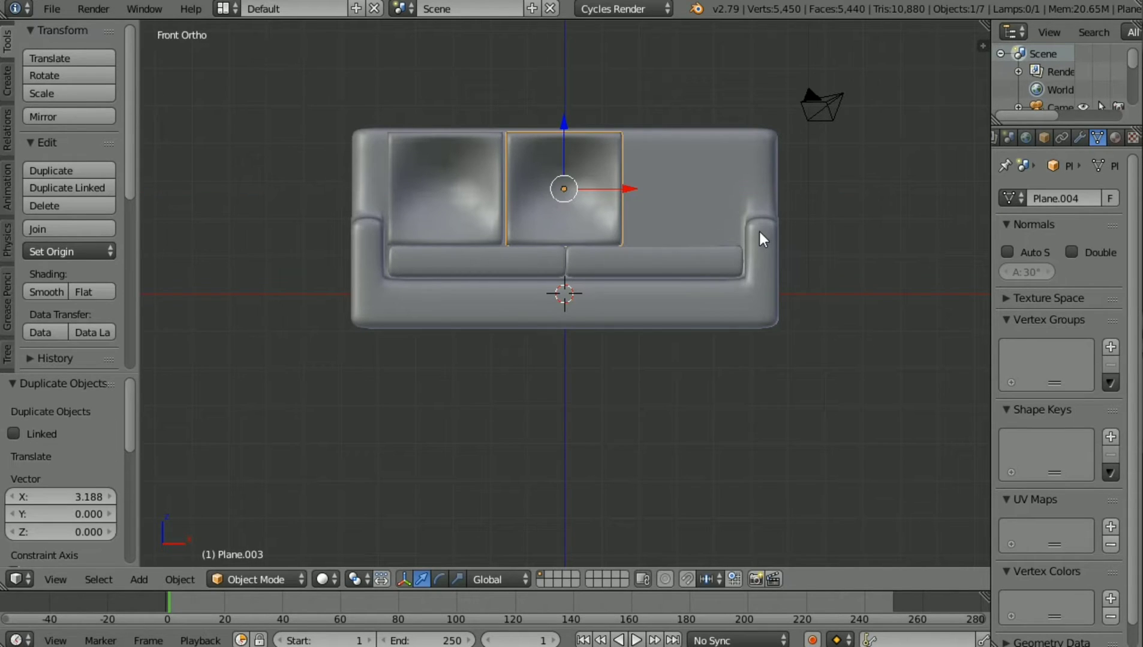
pyautogui.hotkey('shift', 'd')
pyautogui.press('x')
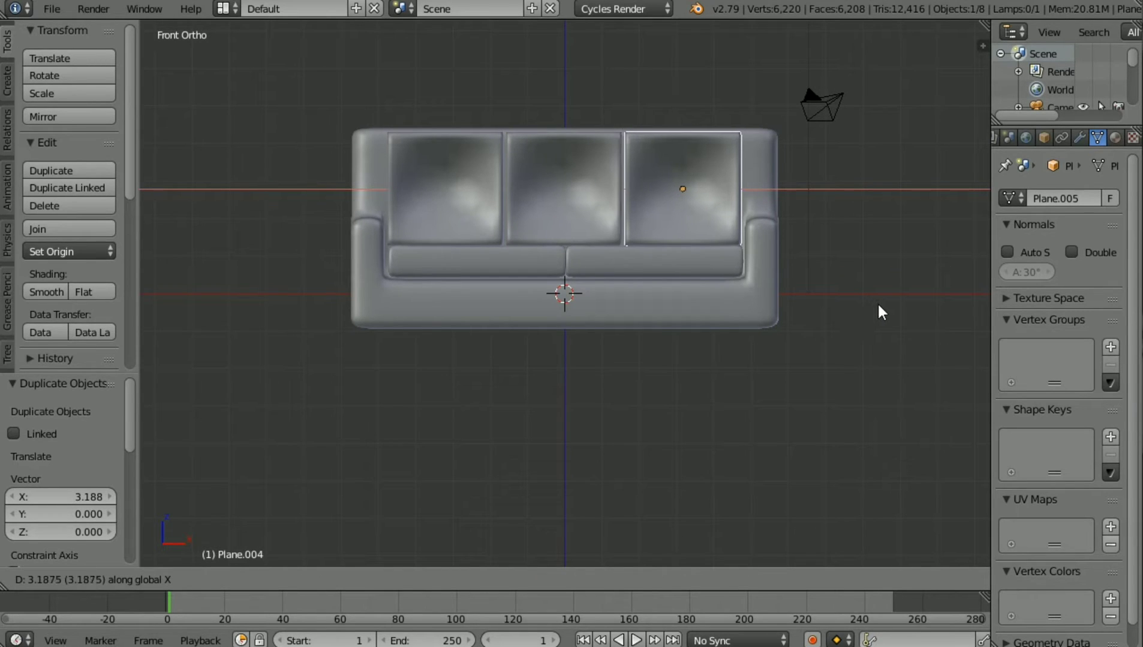
pyautogui.click(878, 305)
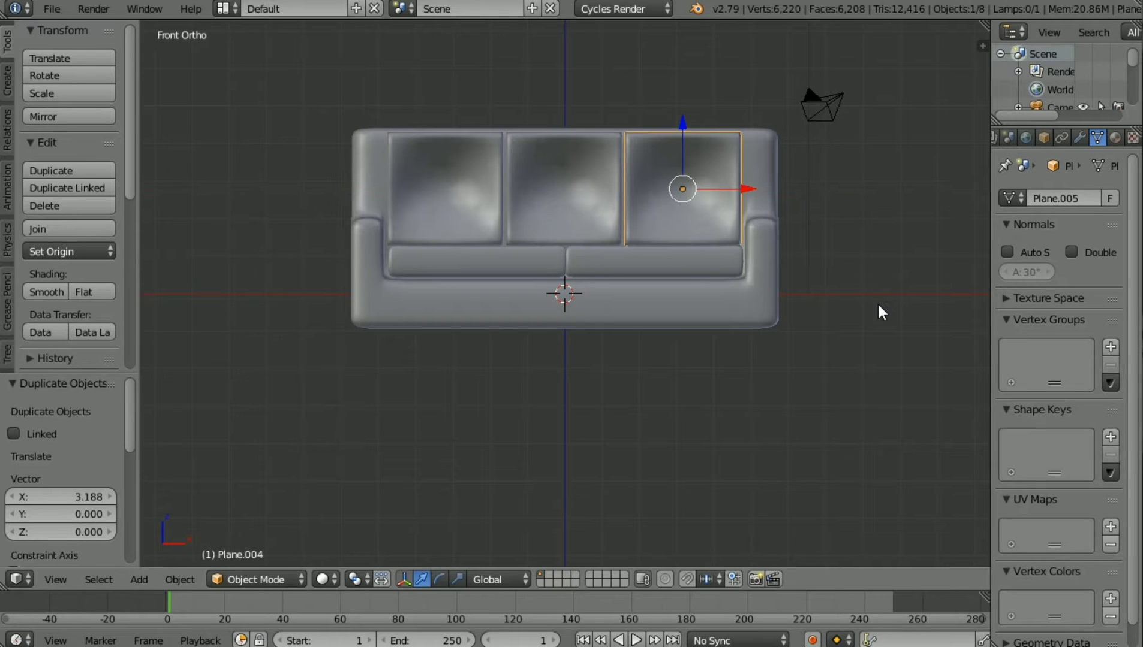
pyautogui.moveTo(644, 211); pyautogui.dragTo(643, 211, button='middle')
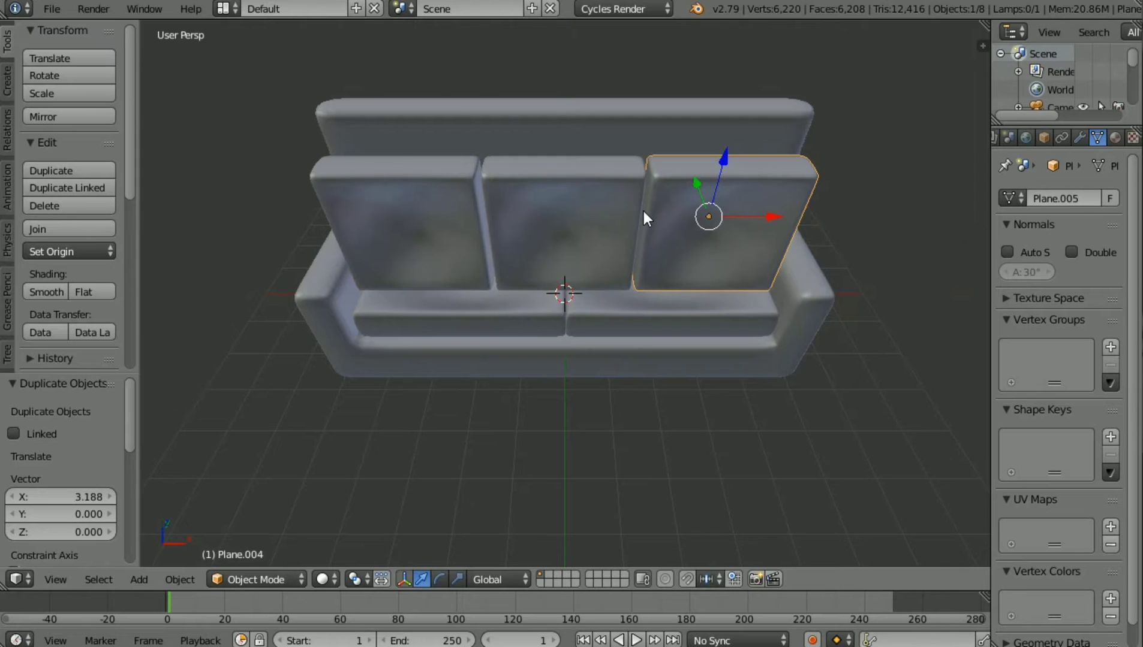
# Step: Select all three back cushions and move them back against the backrest
pyautogui.scroll(-4, 644, 210)
pyautogui.keyDown('shift'); pyautogui.click(501, 244); pyautogui.keyUp('shift')
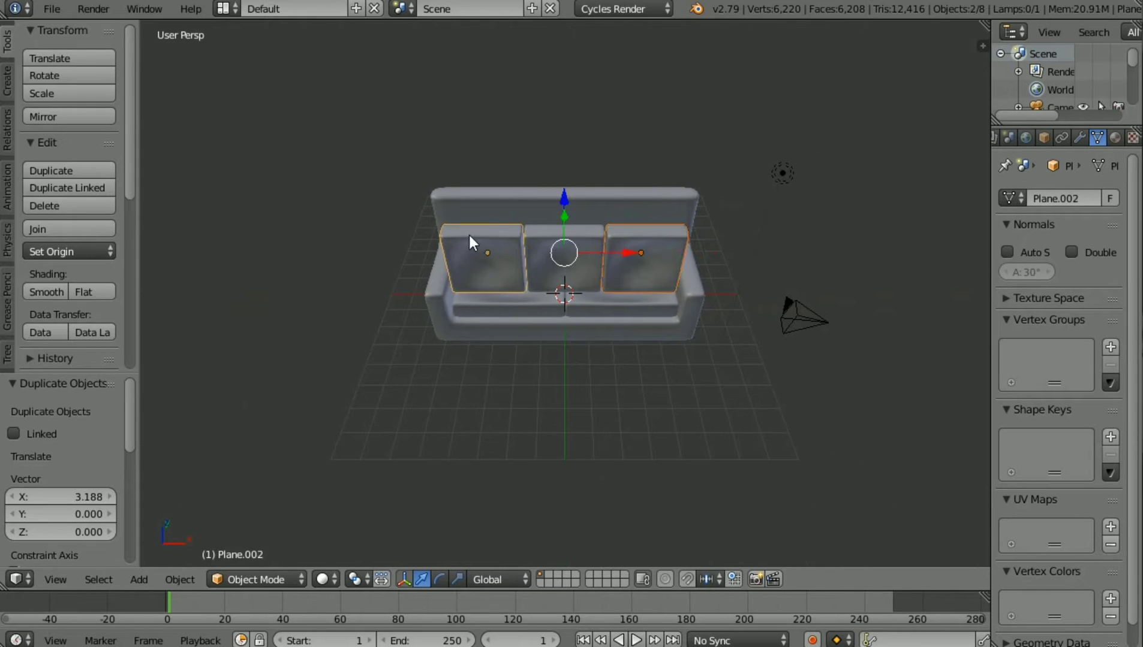
pyautogui.keyDown('shift'); pyautogui.click(569, 250); pyautogui.keyUp('shift')
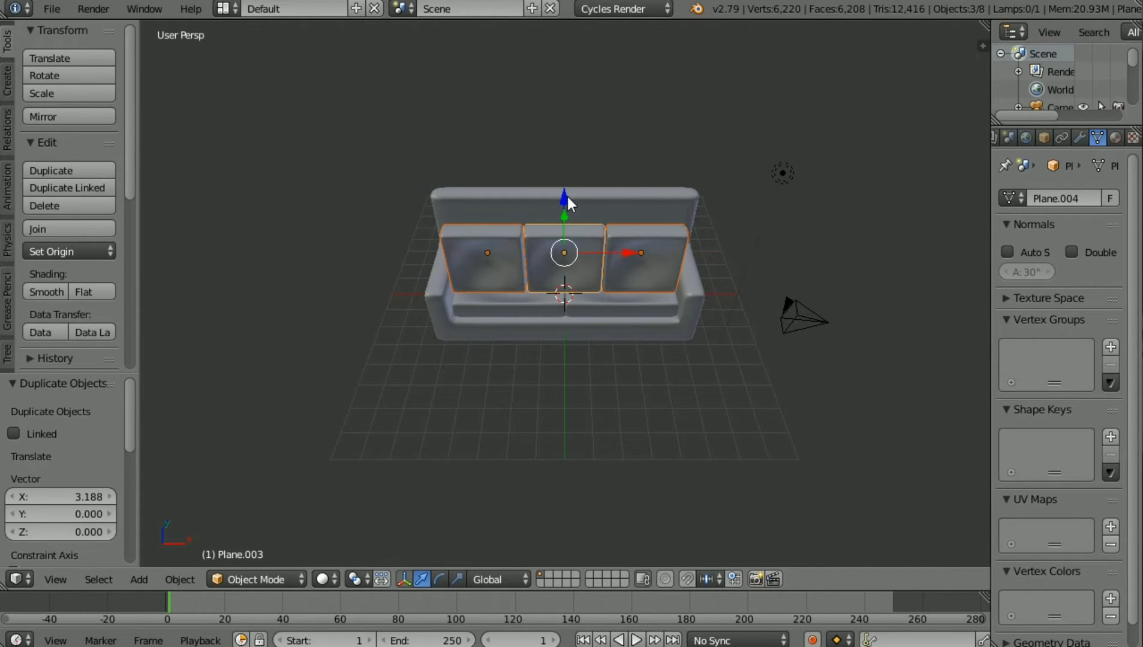
pyautogui.moveTo(569, 263); pyautogui.dragTo(550, 300, button='middle')
pyautogui.moveTo(526, 237)
pyautogui.mouseDown()
pyautogui.moveTo(471, 222)
pyautogui.moveTo(478, 228)
pyautogui.mouseUp()
pyautogui.click(477, 228)
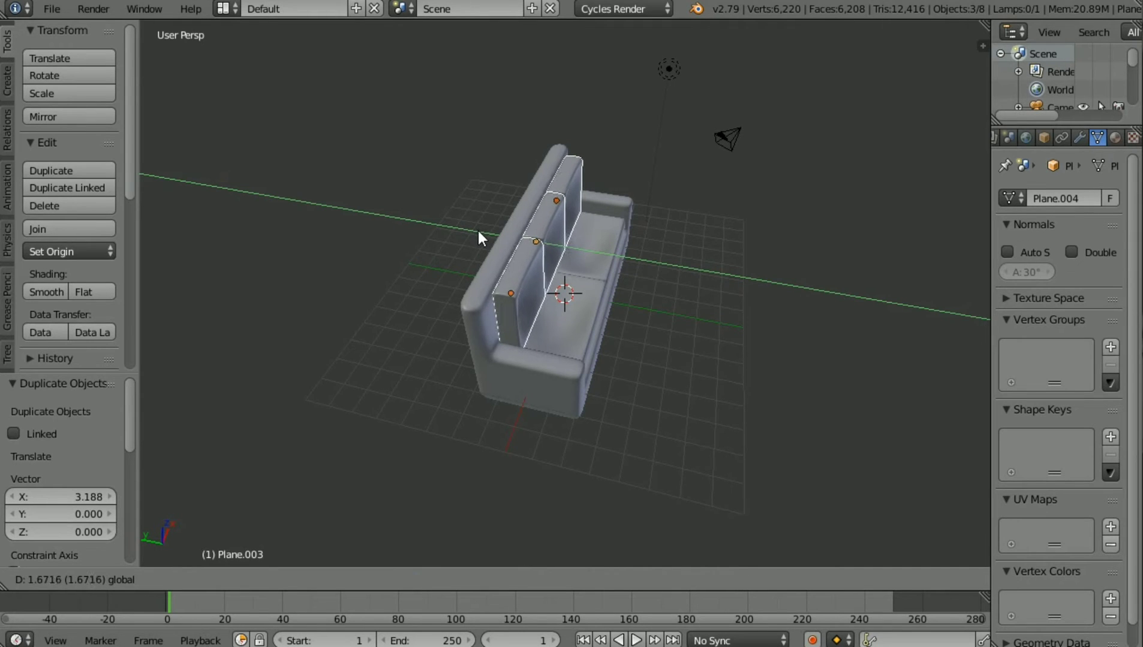
# Step: Scale the cushions to 0.804 along Y, shift them 0.078 on Y, and preview in Cycles
pyautogui.press('s')
pyautogui.press('x')
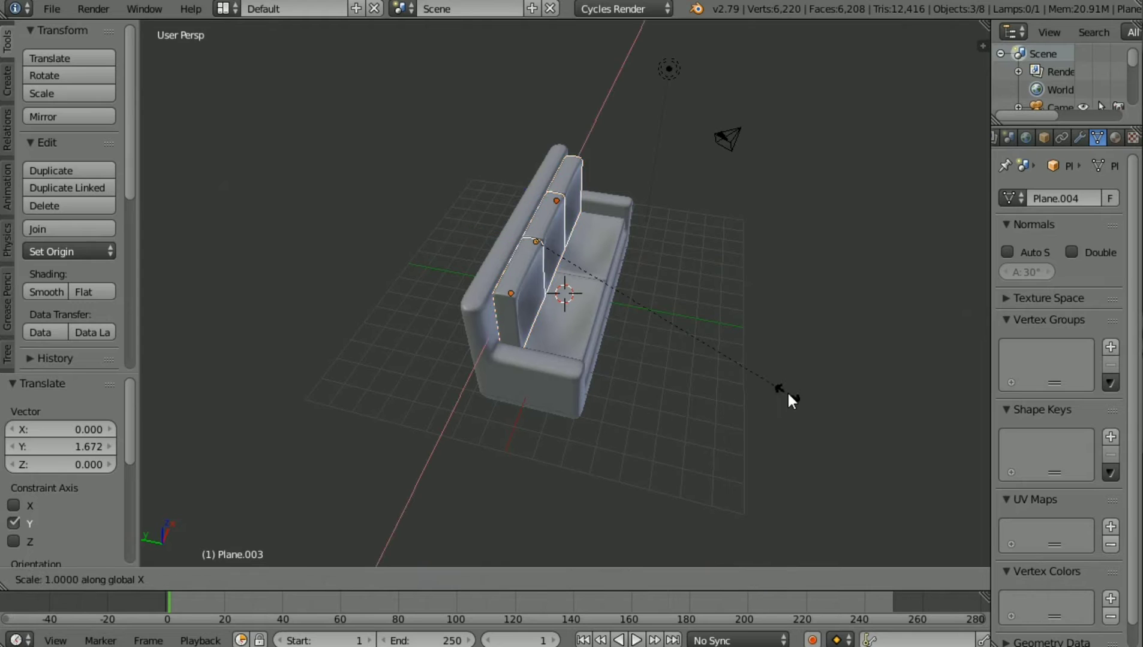
pyautogui.press('y')
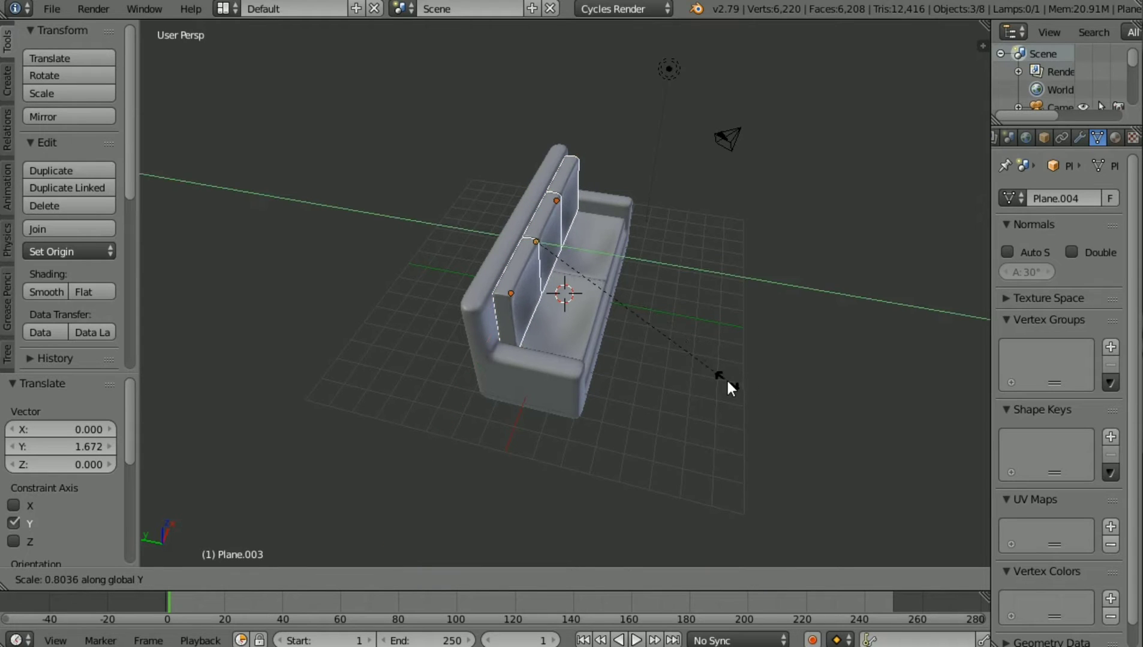
pyautogui.click(726, 378)
pyautogui.press('g')
pyautogui.press('y')
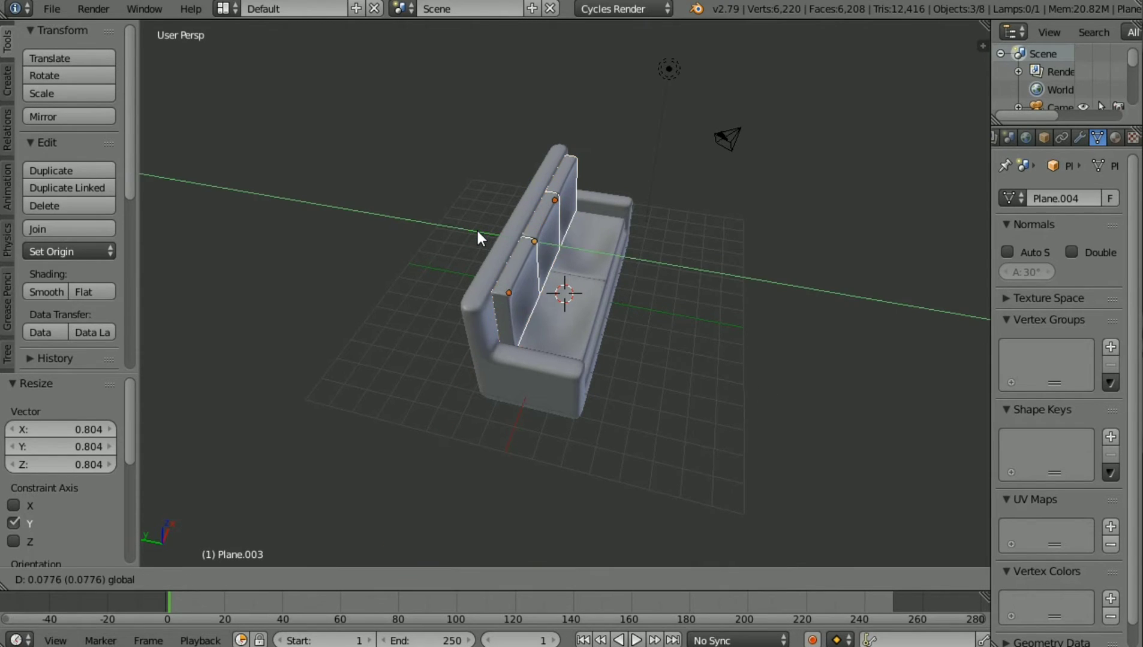
pyautogui.click(476, 227)
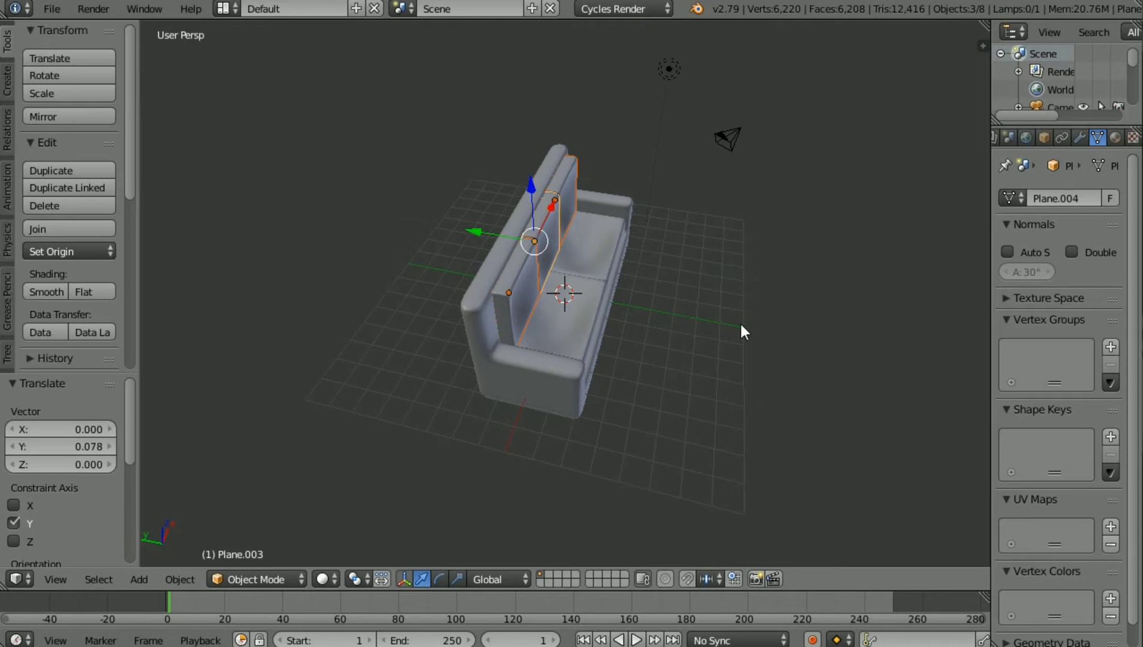
pyautogui.press('KP_6')
pyautogui.press('KP_6')
pyautogui.press('KP_6')
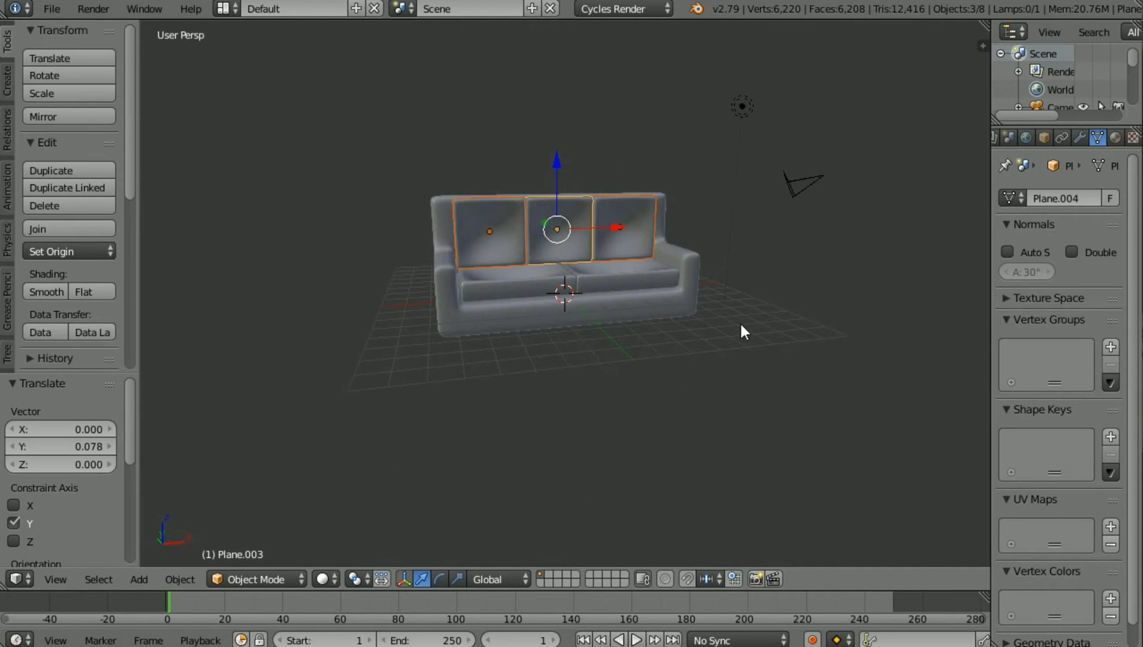
pyautogui.hotkey('shift', 'z')
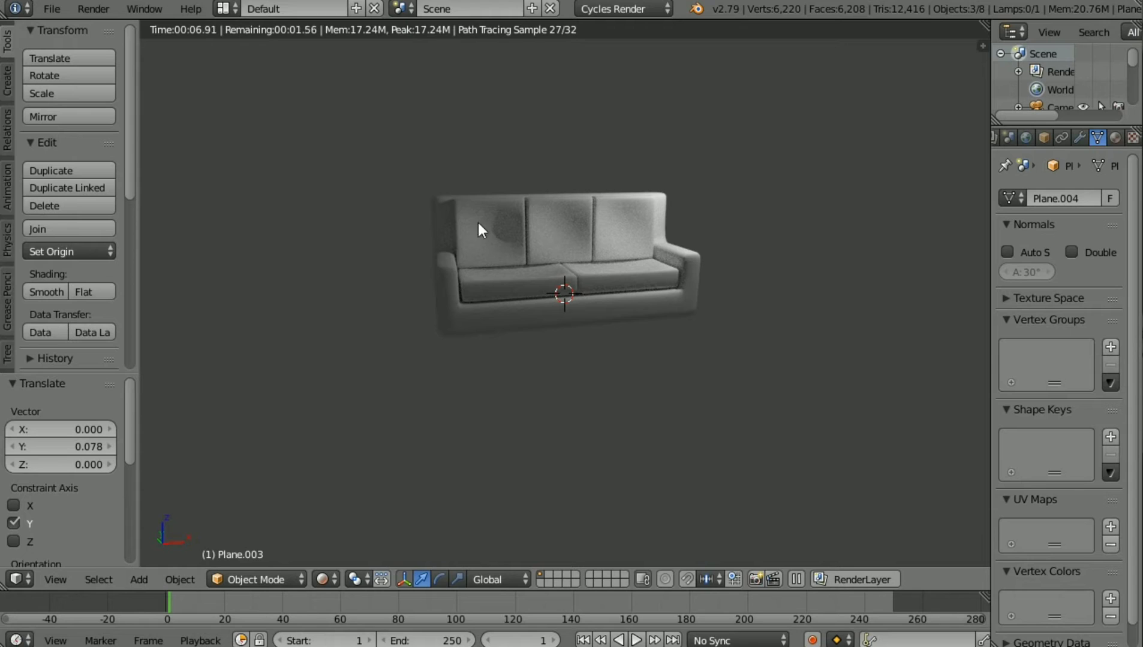
# Step: Toggle the rendered preview back to solid shading and select the sofa body
pyautogui.hotkey('shift', 'z')
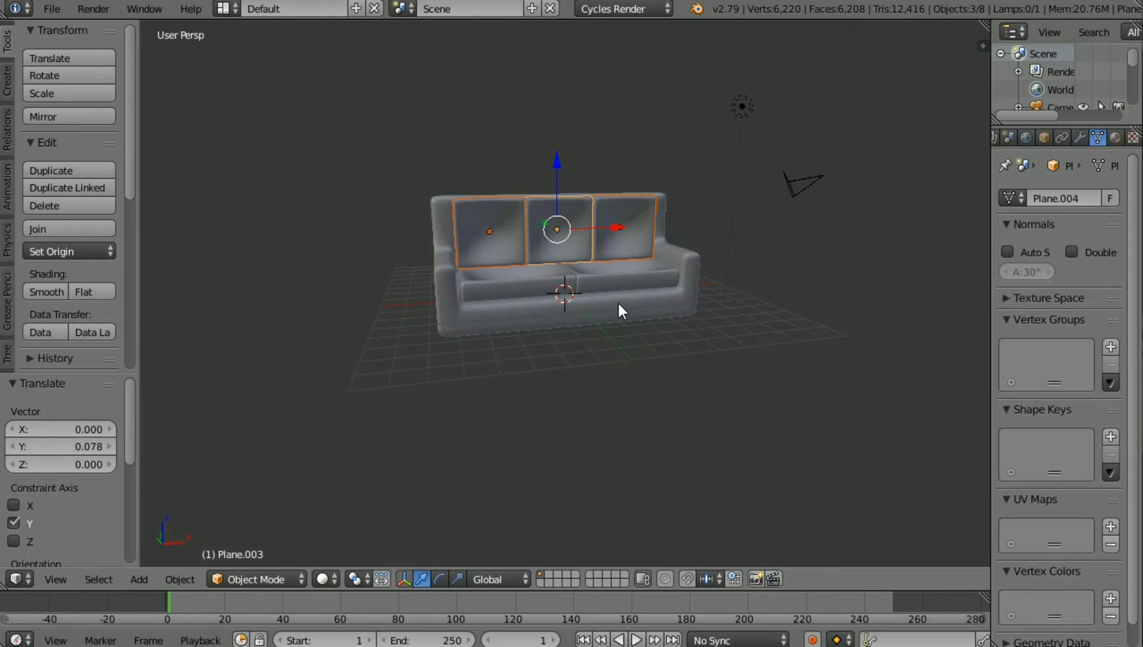
pyautogui.hotkey('shift', 'z')
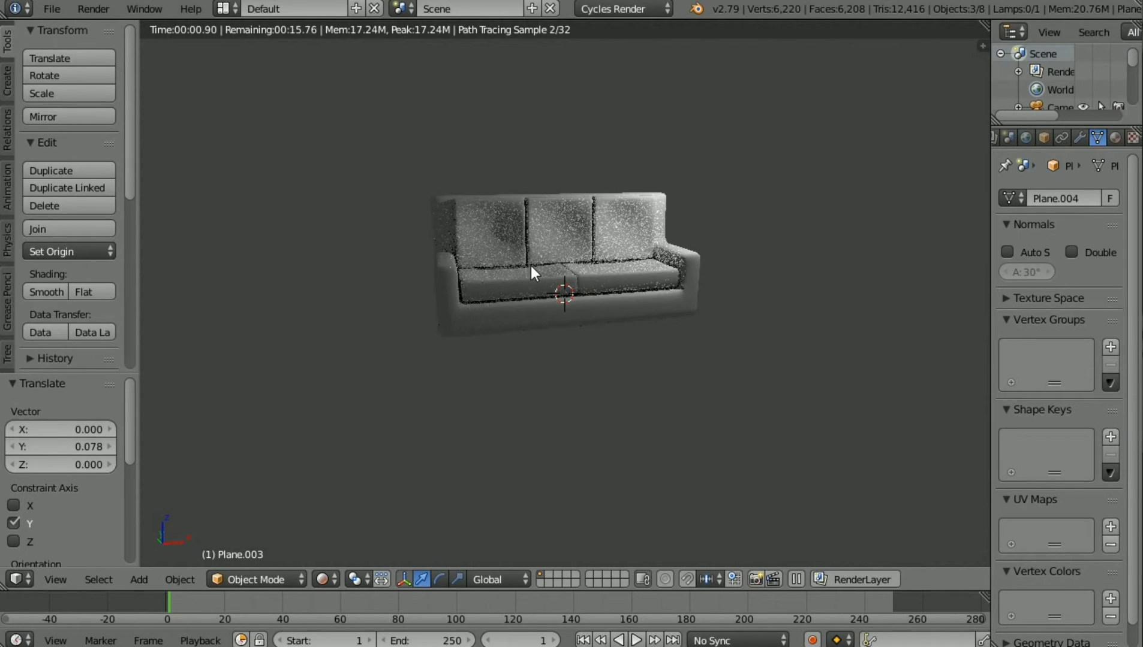
pyautogui.rightClick(447, 275)
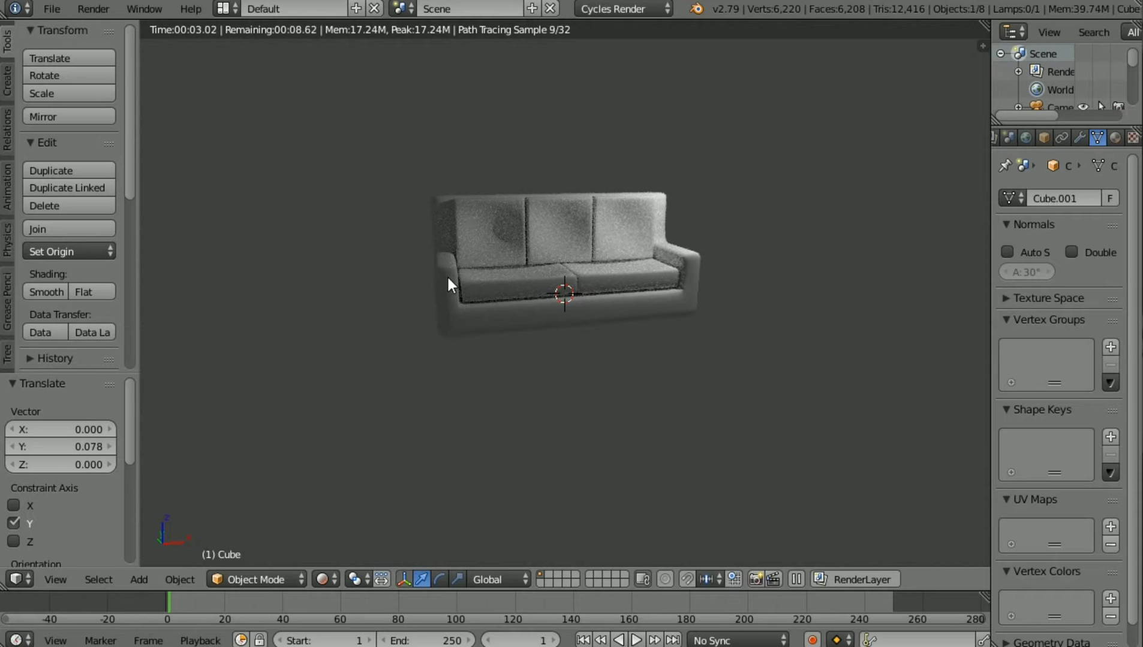
pyautogui.hotkey('shift', 'z')
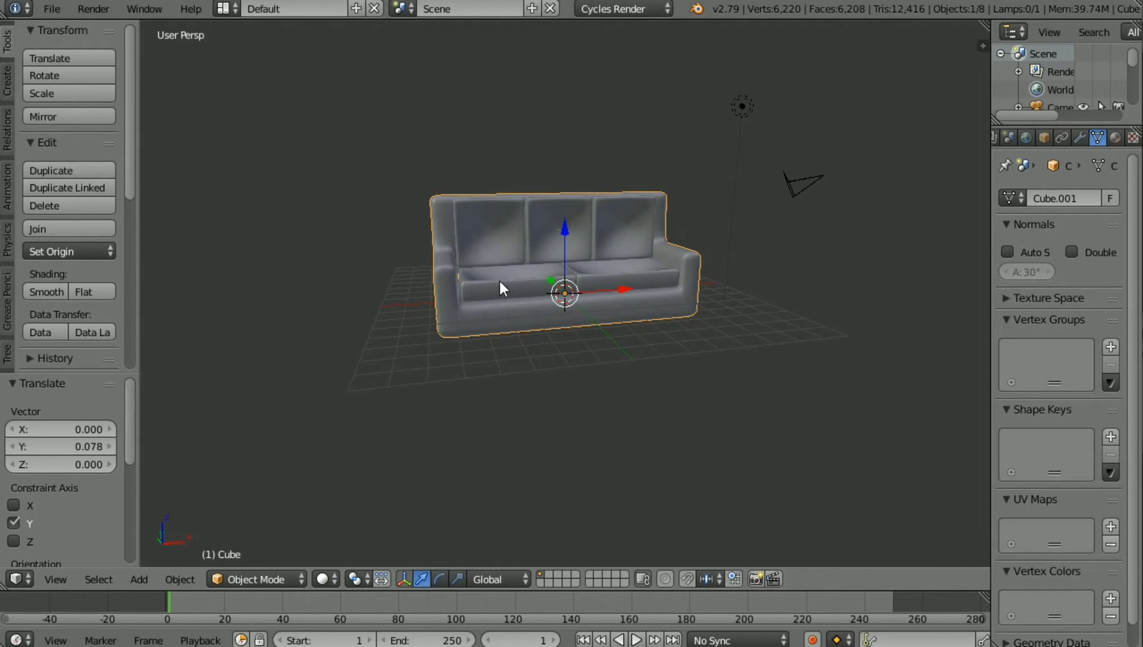
# Step: Add the five cushions to the selection, join everything with Ctrl+J, and preview in Cycles
pyautogui.keyDown('shift'); pyautogui.rightClick(499, 281); pyautogui.keyUp('shift')
pyautogui.keyDown('shift'); pyautogui.rightClick(518, 226); pyautogui.keyUp('shift')
pyautogui.keyDown('shift'); pyautogui.rightClick(584, 216); pyautogui.keyUp('shift')
pyautogui.keyDown('shift'); pyautogui.rightClick(621, 227); pyautogui.keyUp('shift')
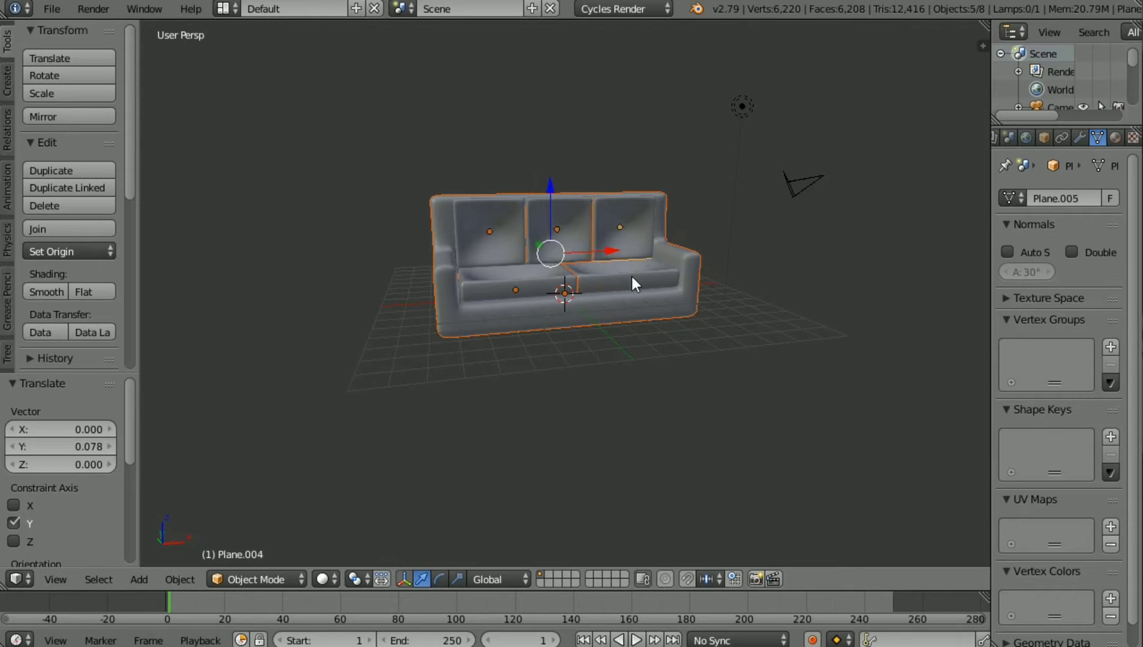
pyautogui.keyDown('shift'); pyautogui.rightClick(630, 278); pyautogui.keyUp('shift')
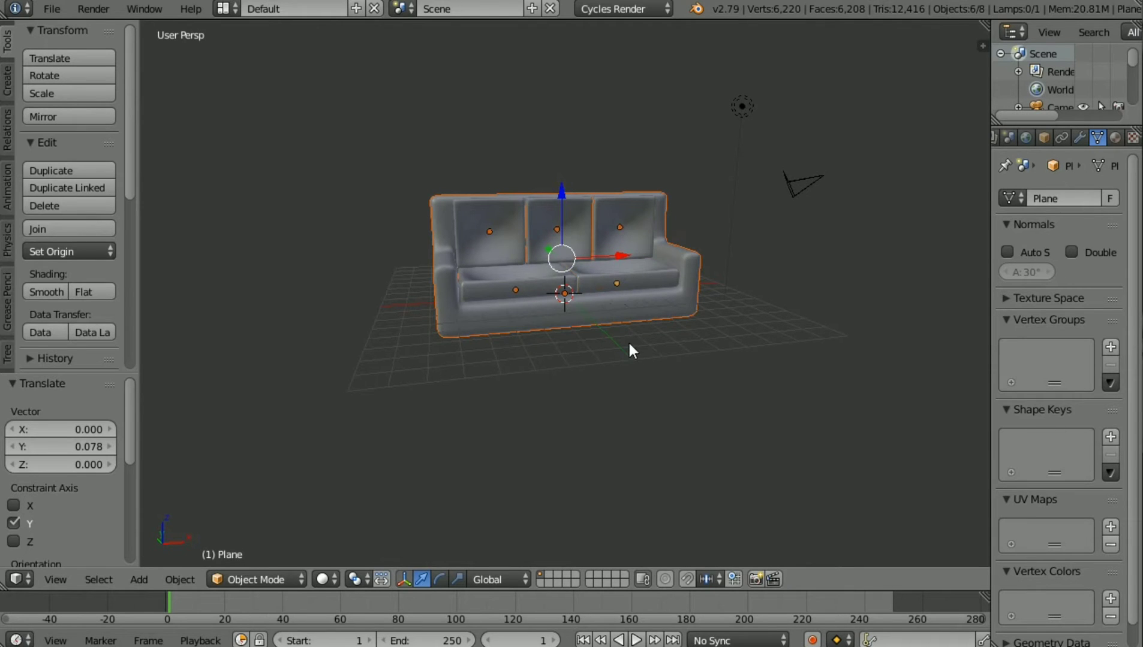
pyautogui.hotkey('ctrl', 'j')
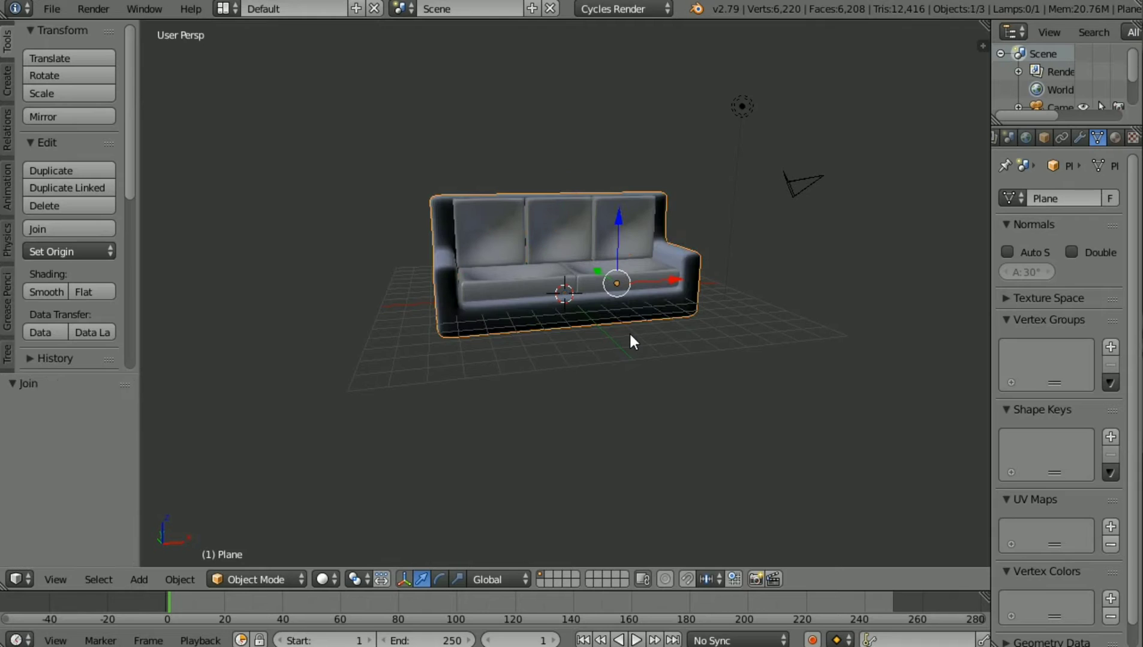
pyautogui.hotkey('shift', 'z')
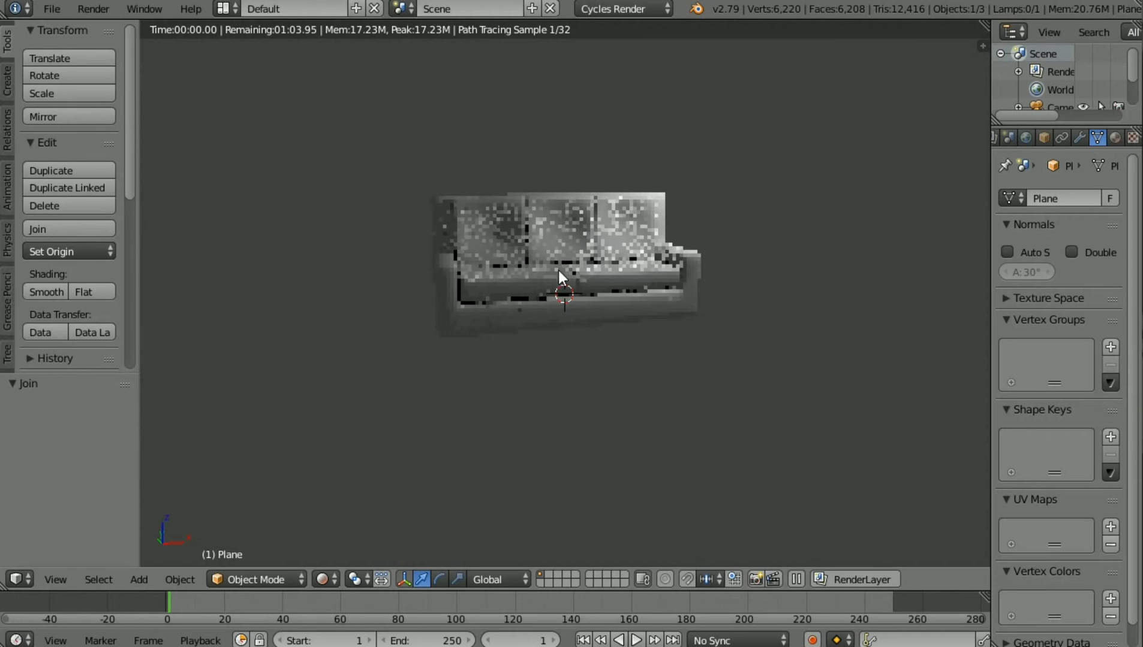
# Step: Give the joined sofa a new Material.001 with a dark grey 0.073 diffuse colour
pyautogui.click(1115, 137)
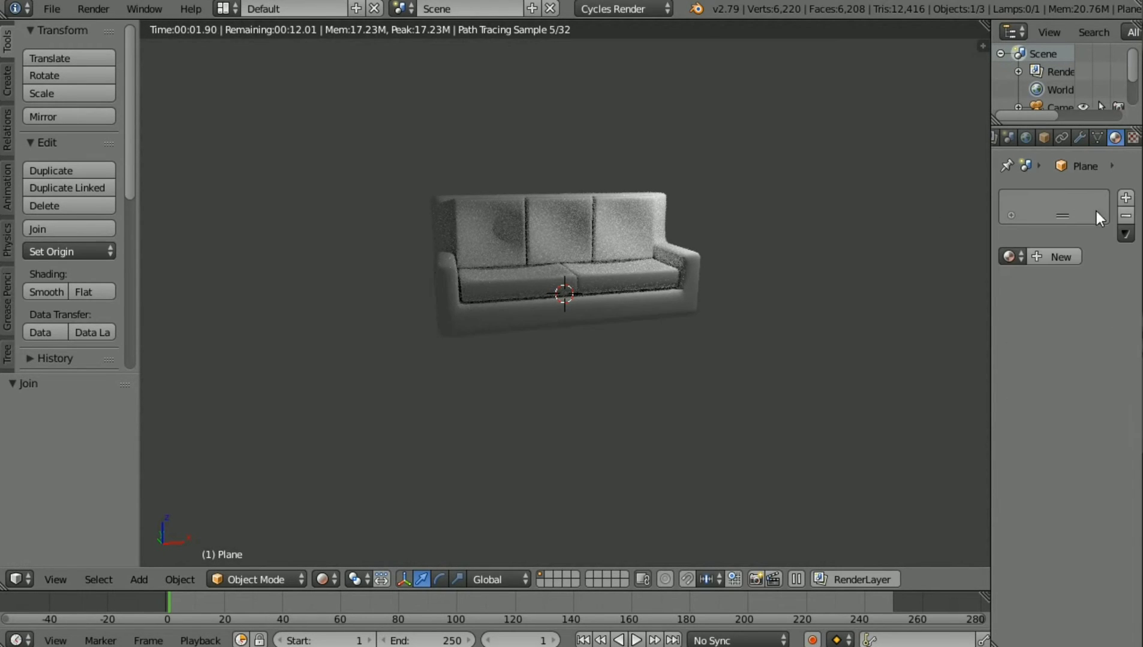
pyautogui.press('KP_8')
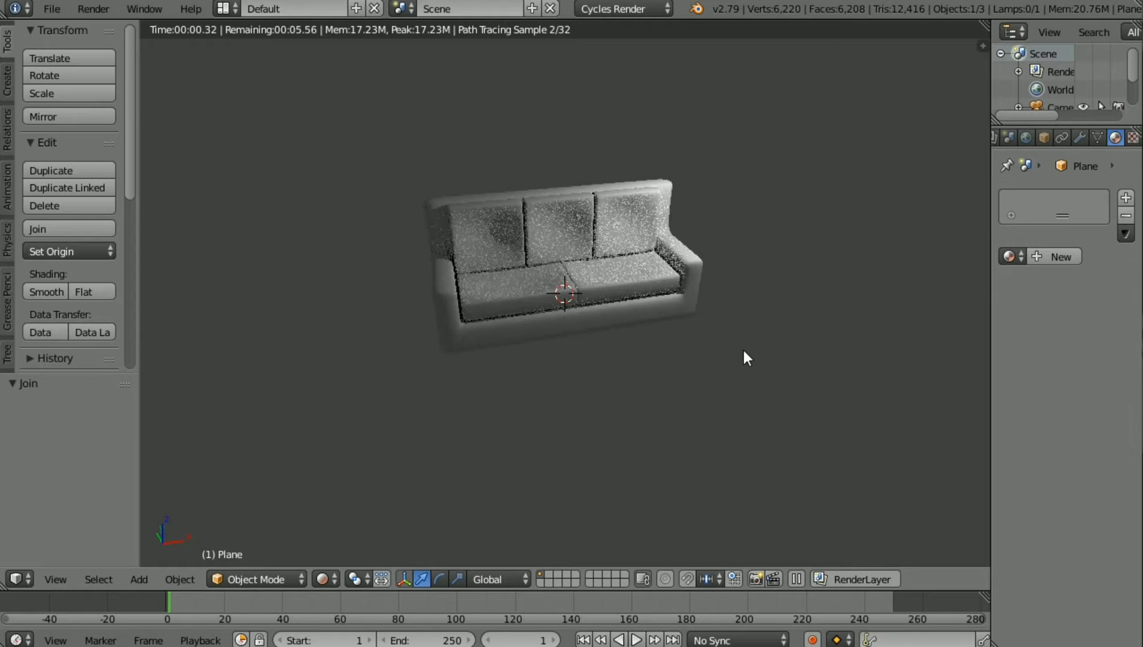
pyautogui.press('KP_8')
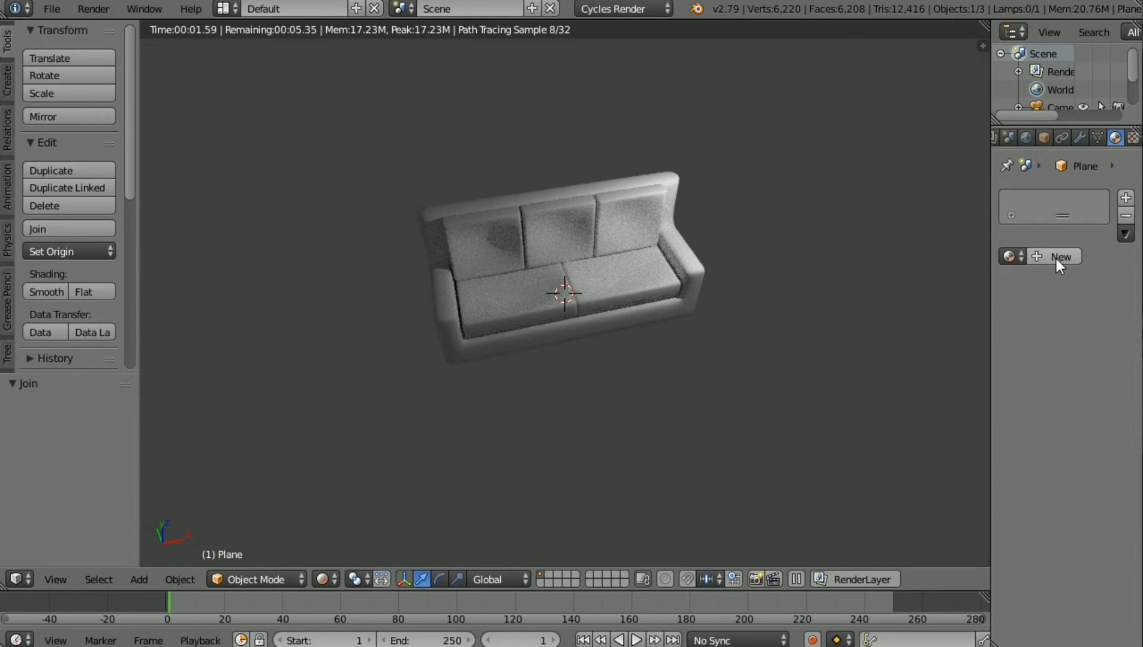
pyautogui.click(1056, 257)
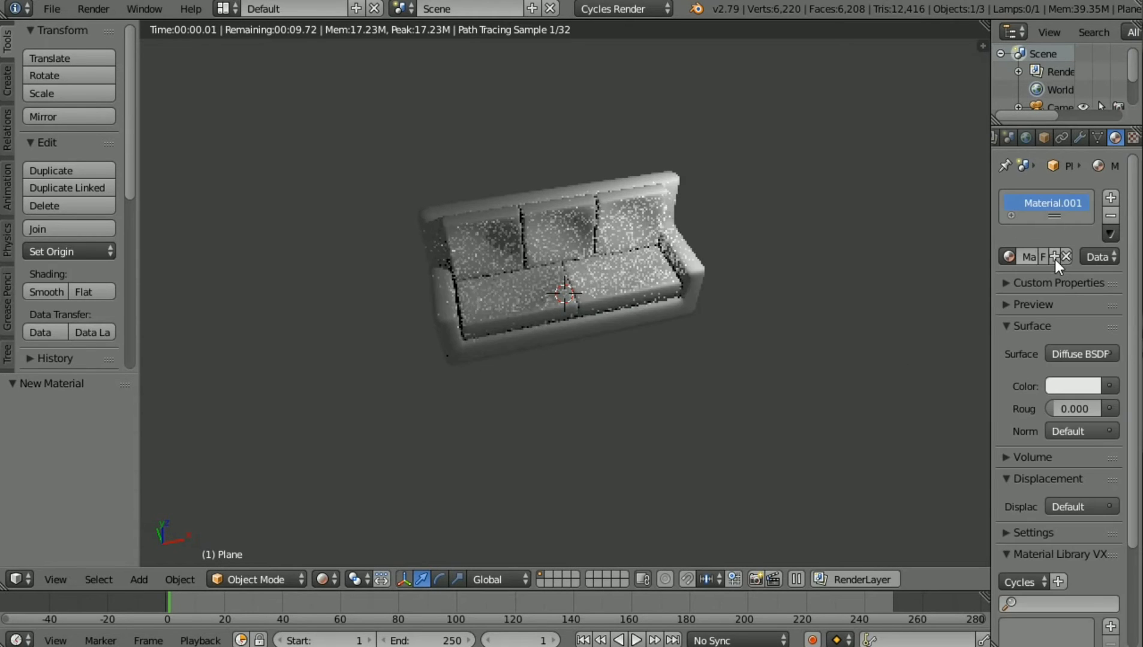
pyautogui.click(1068, 383)
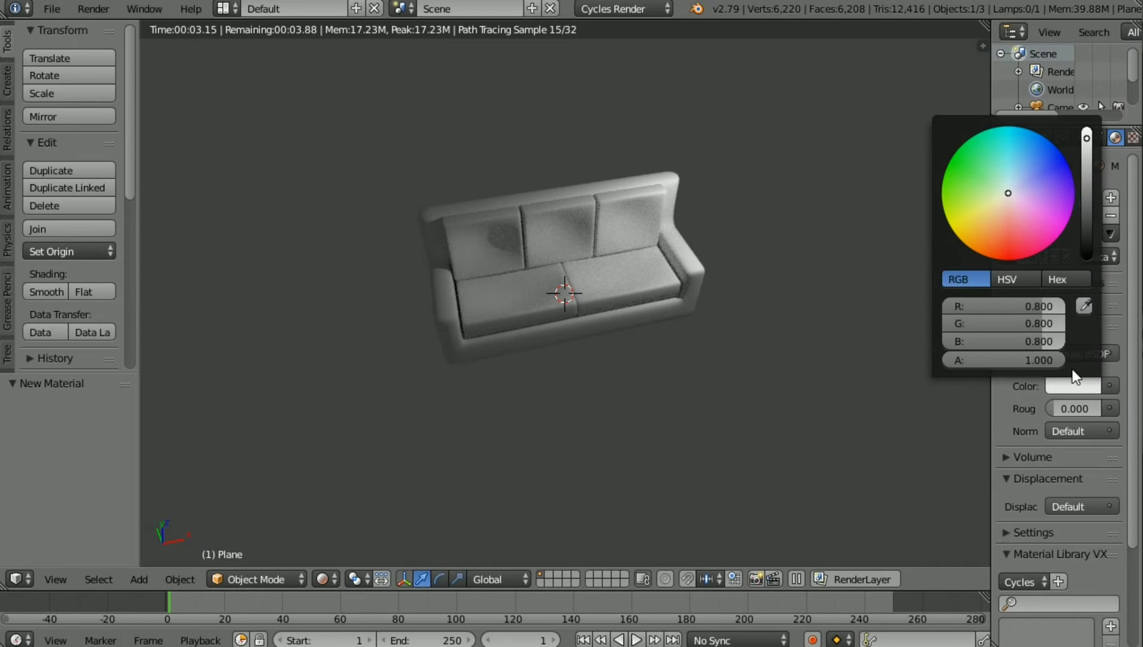
pyautogui.click(1086, 198)
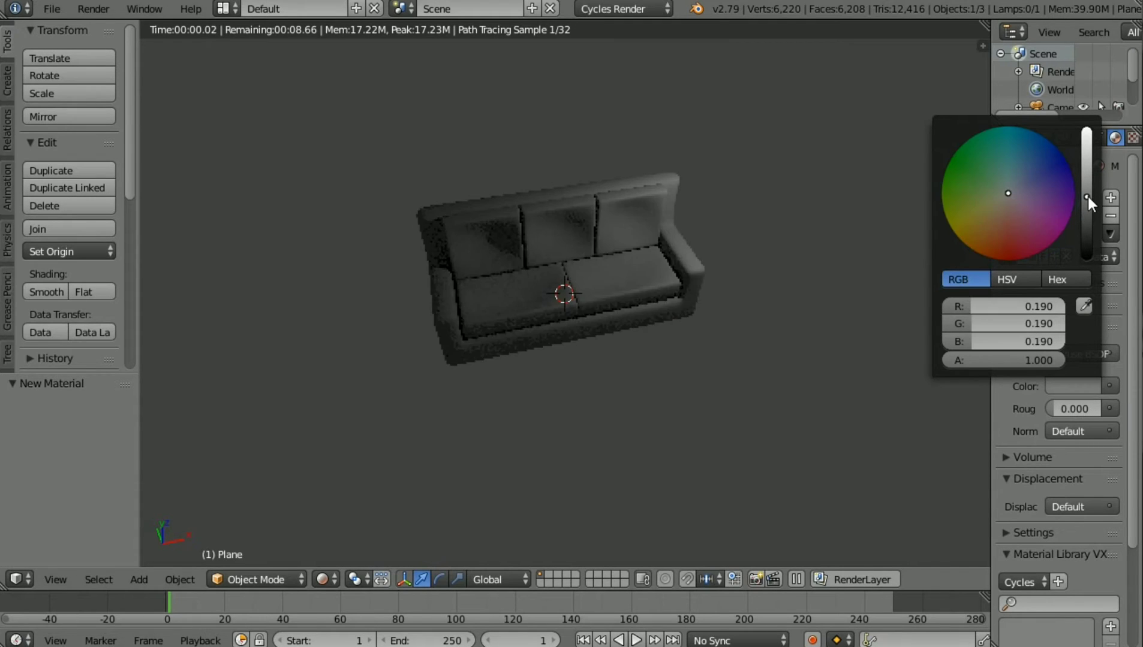
pyautogui.moveTo(1086, 200); pyautogui.dragTo(1086, 221)
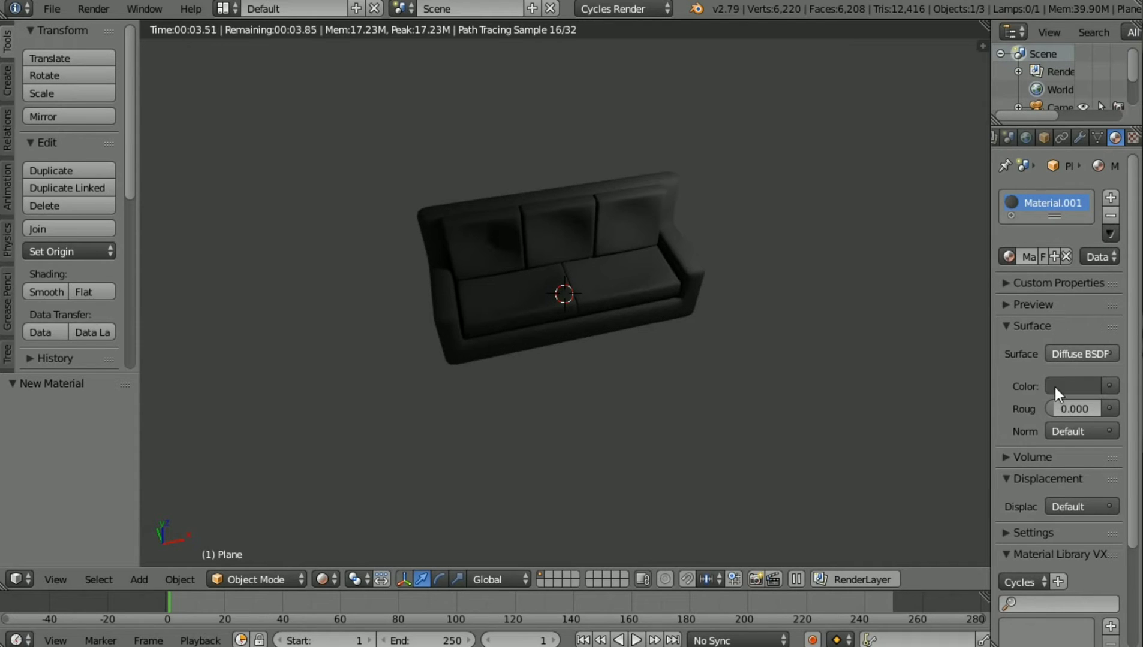
pyautogui.click(1068, 349)
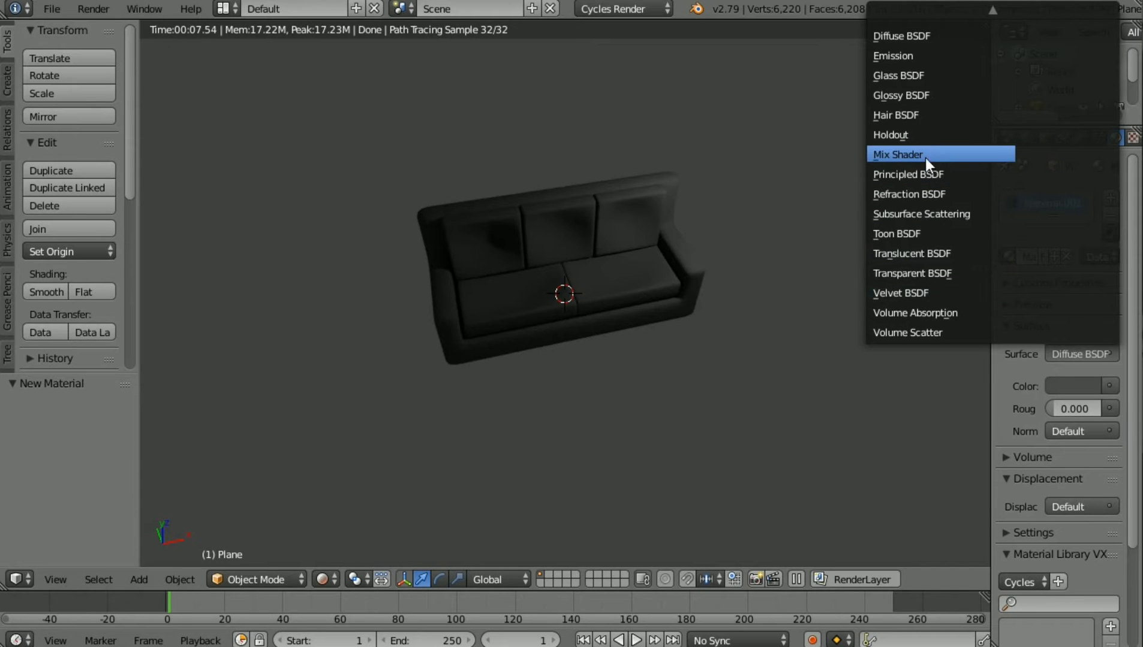
# Step: Switch the material to Principled BSDF with a near-black base colour and GGX distribution
pyautogui.click(931, 173)
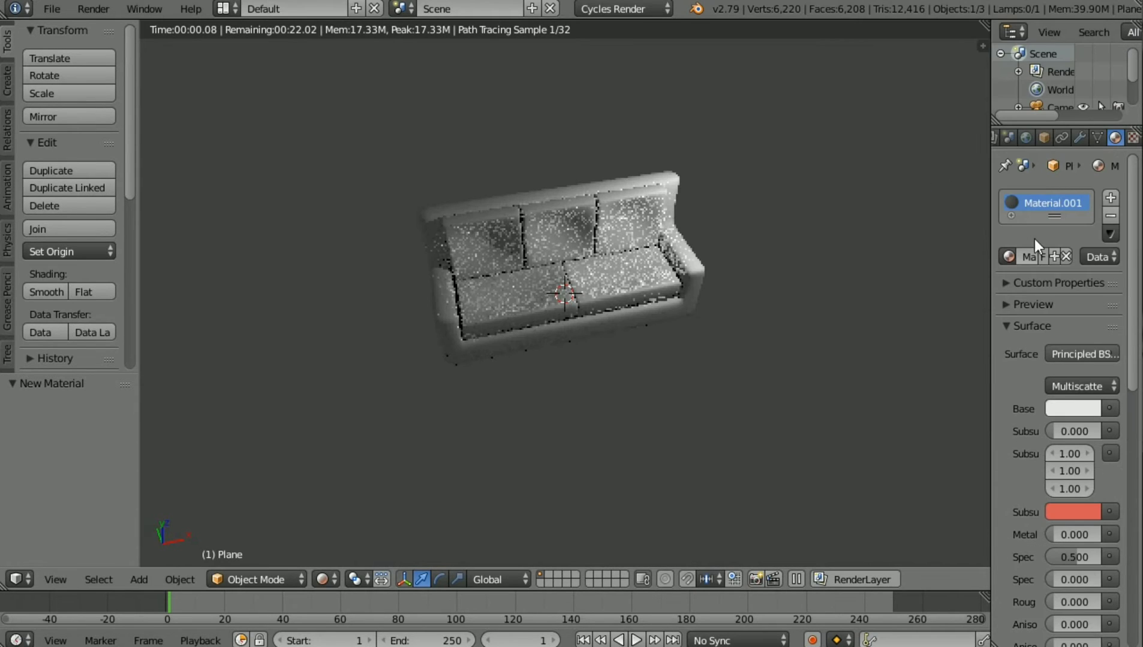
pyautogui.click(1072, 403)
pyautogui.moveTo(1089, 218); pyautogui.dragTo(1087, 247)
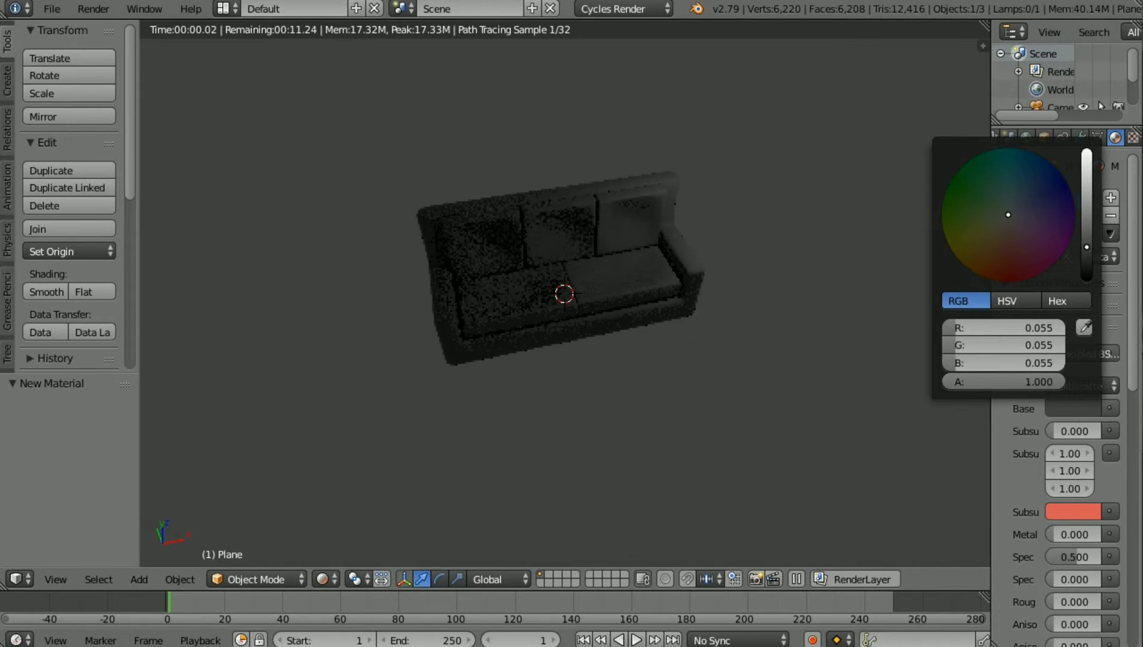
pyautogui.click(1087, 245)
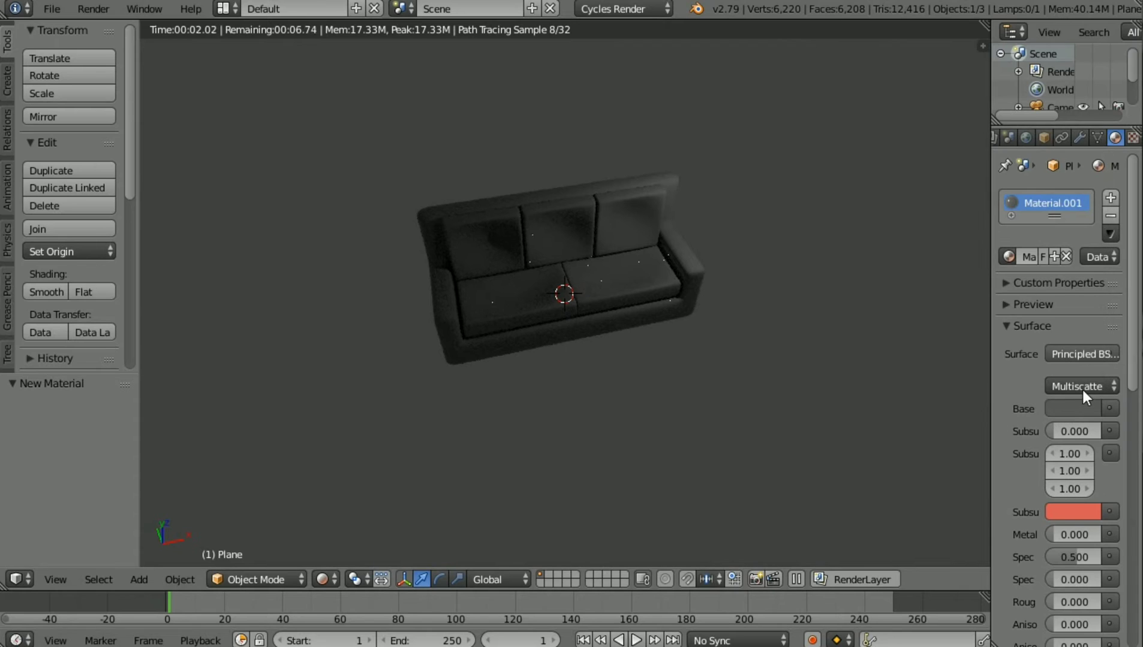
pyautogui.click(1084, 386)
pyautogui.click(1063, 366)
# Step: Set Metallic to 0.204, adjust Specular, and raise the IOR value
pyautogui.scroll(-2, 1090, 507)
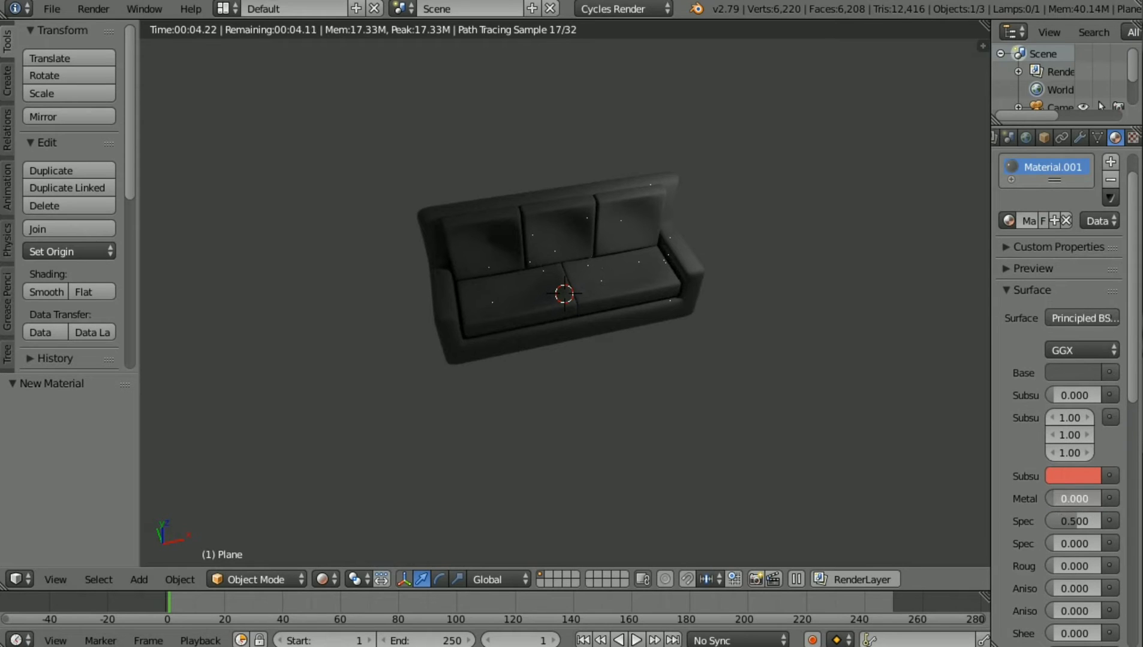
pyautogui.moveTo(1074, 499); pyautogui.dragTo(1109, 499)
pyautogui.scroll(-3, 1060, 522)
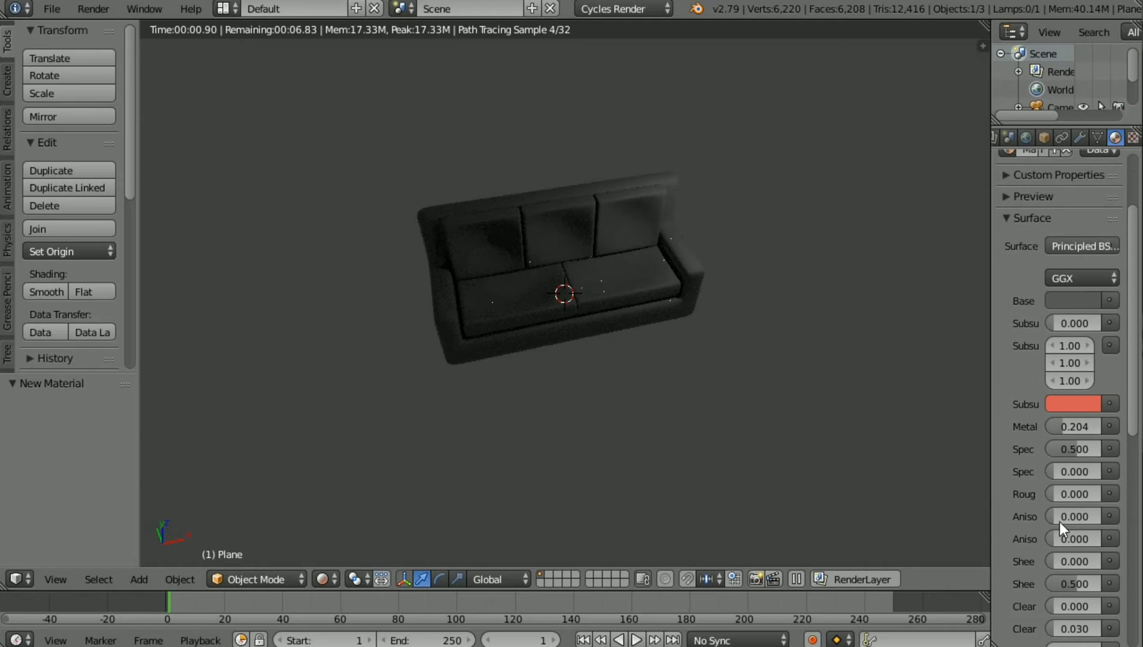
pyautogui.moveTo(1077, 451)
pyautogui.mouseDown()
pyautogui.moveTo(1104, 450)
pyautogui.moveTo(1049, 449)
pyautogui.mouseUp()
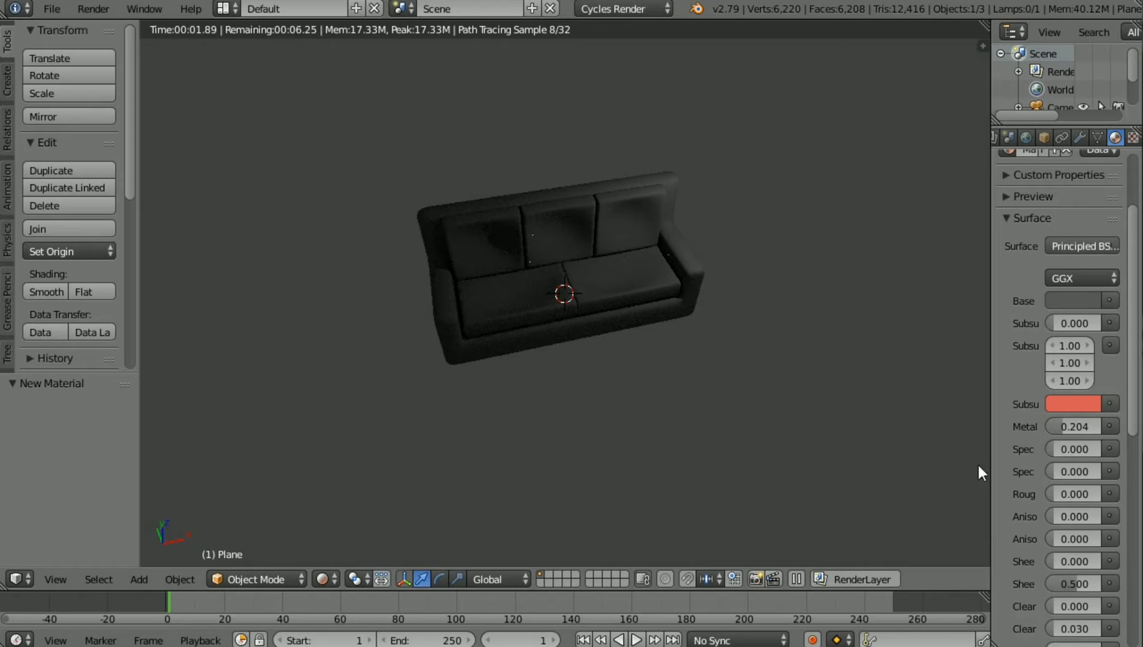
pyautogui.scroll(-4, 1051, 489)
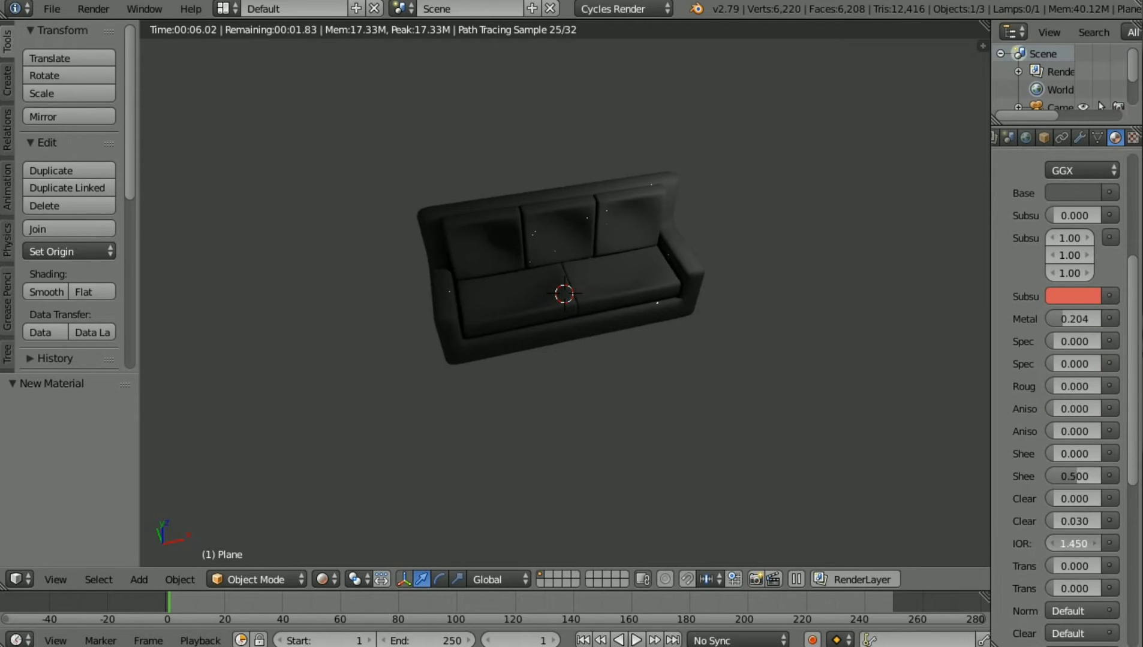
pyautogui.moveTo(1096, 544); pyautogui.dragTo(1115, 544)
pyautogui.scroll(1, 1012, 407)
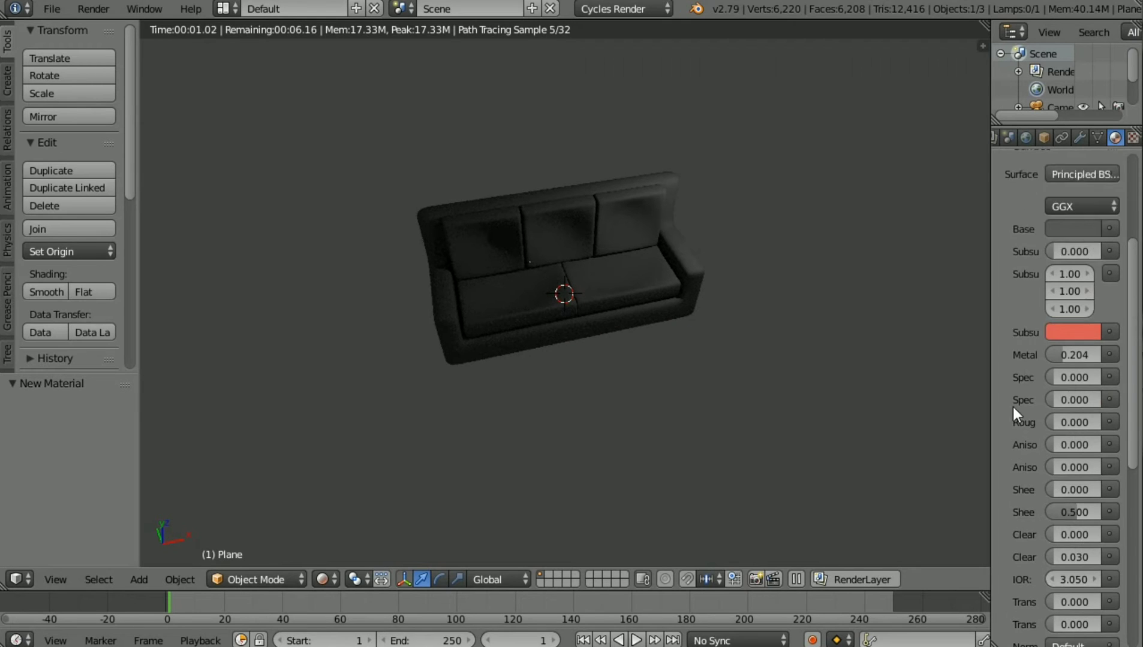
pyautogui.scroll(1, 1016, 407)
pyautogui.scroll(2, 1016, 407)
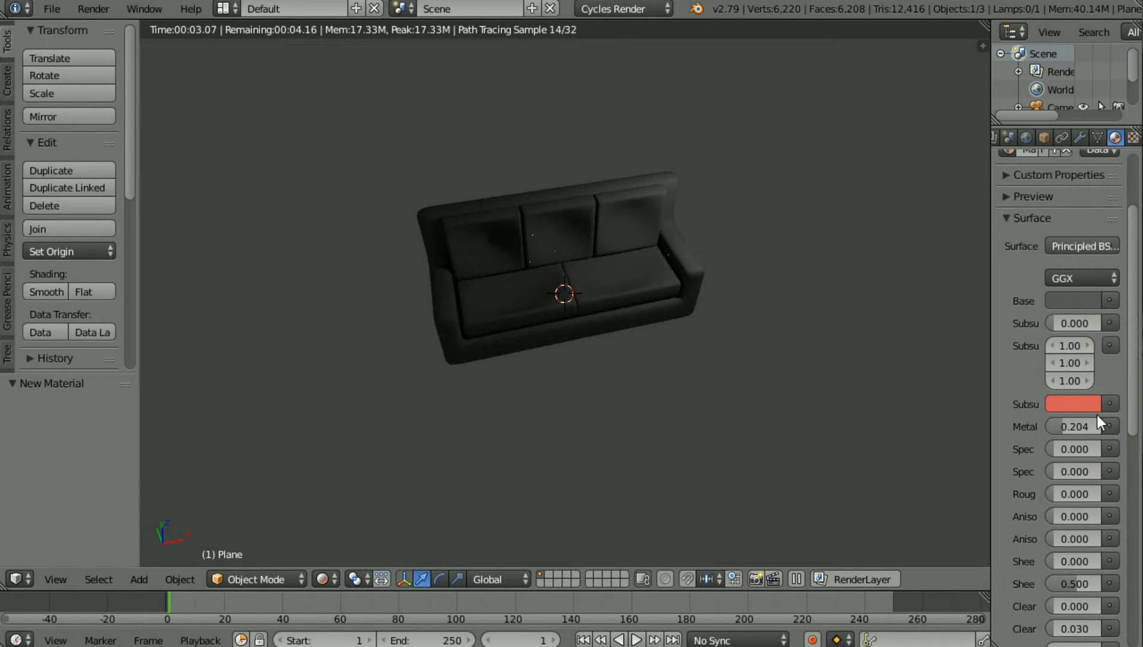
# Step: Make the material a Glossy BSDF with roughness 0.722 and dark grey 0.184 colour
pyautogui.click(1080, 246)
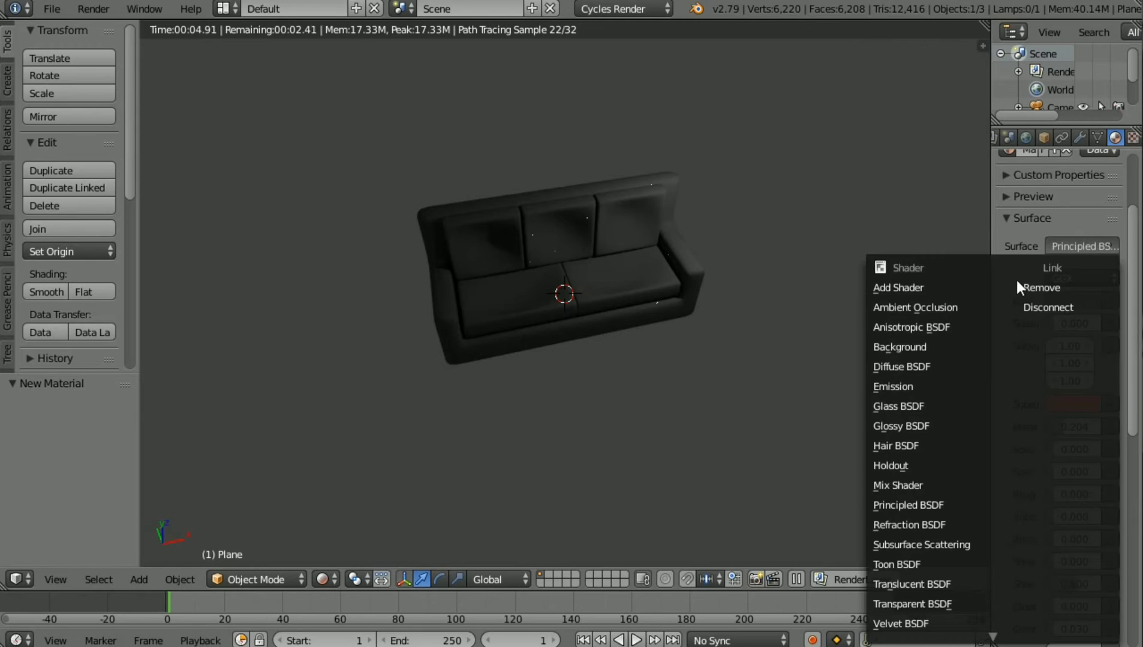
pyautogui.click(919, 426)
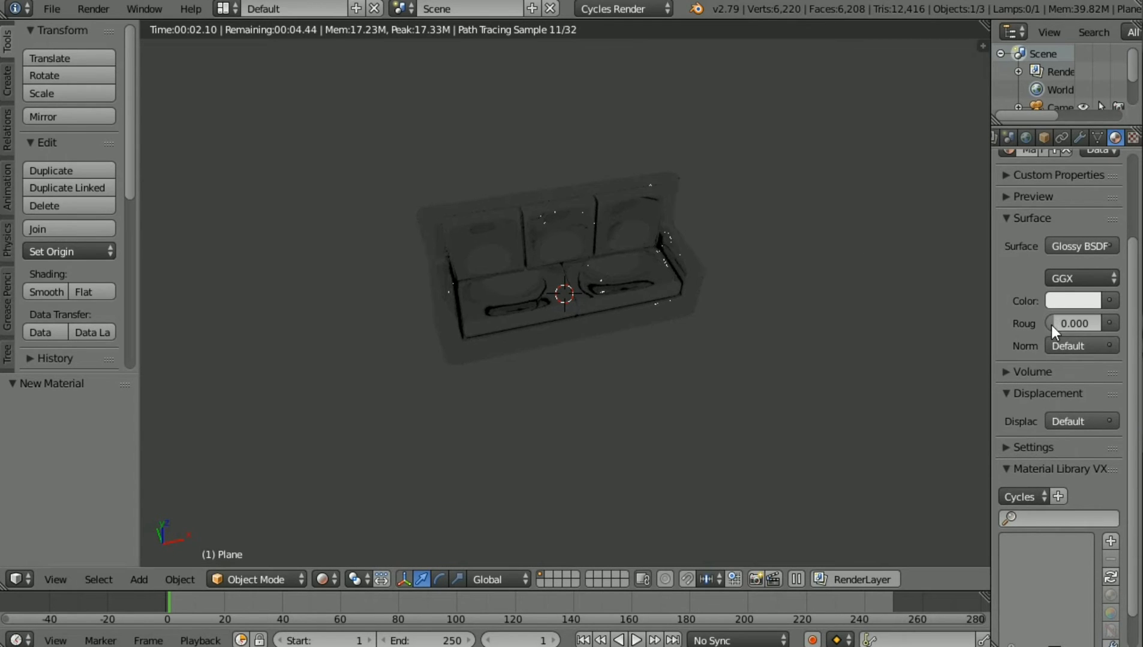
pyautogui.moveTo(1051, 325); pyautogui.dragTo(1100, 325)
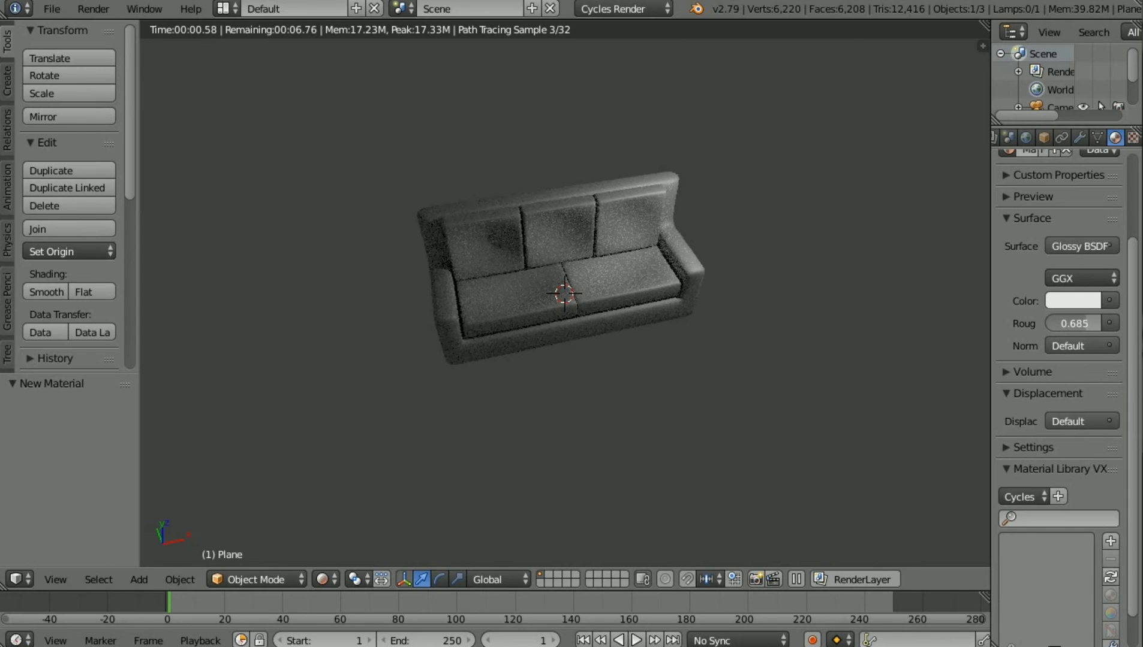
pyautogui.moveTo(1100, 323); pyautogui.dragTo(1093, 324)
pyautogui.click(1076, 302)
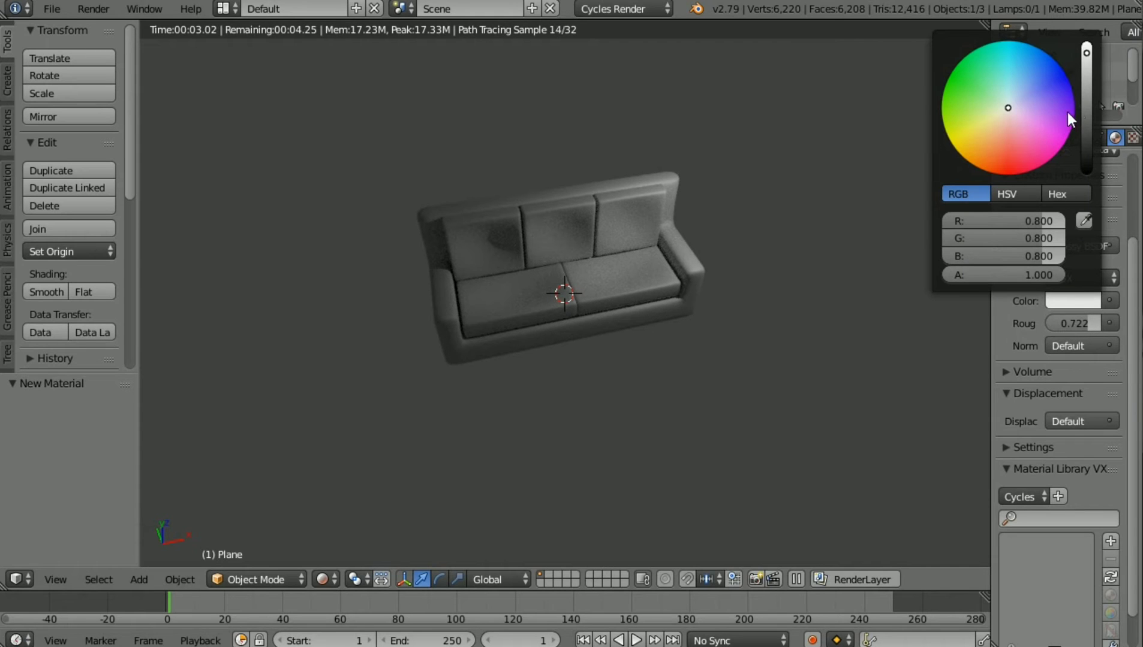
pyautogui.moveTo(1087, 123); pyautogui.dragTo(1087, 111)
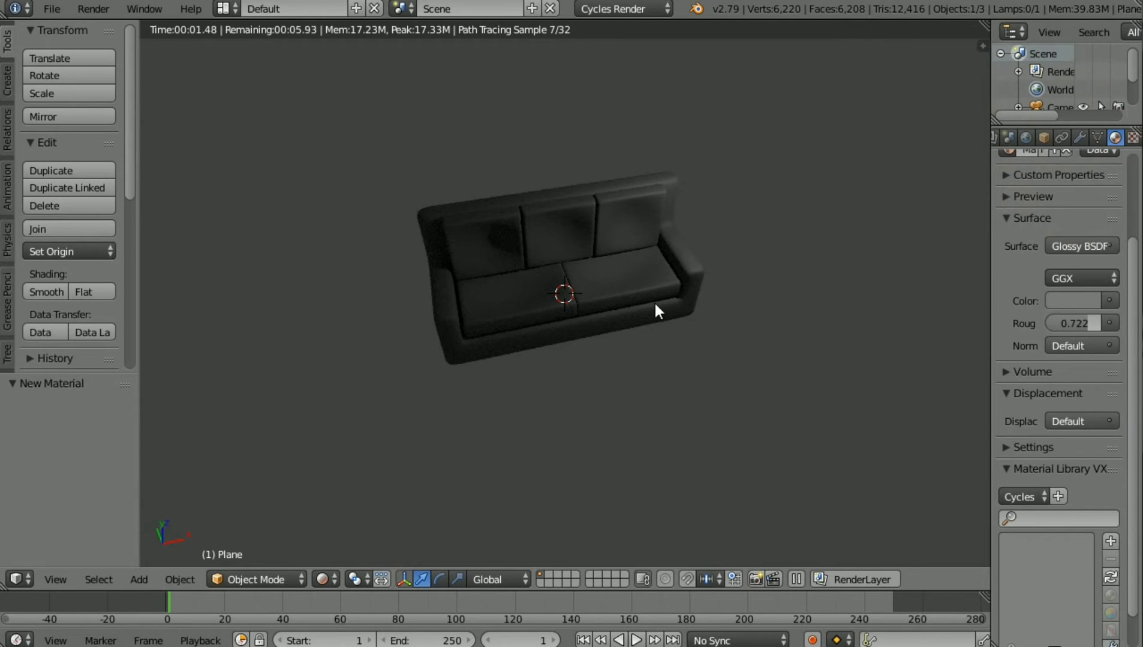
pyautogui.press('KP_1')
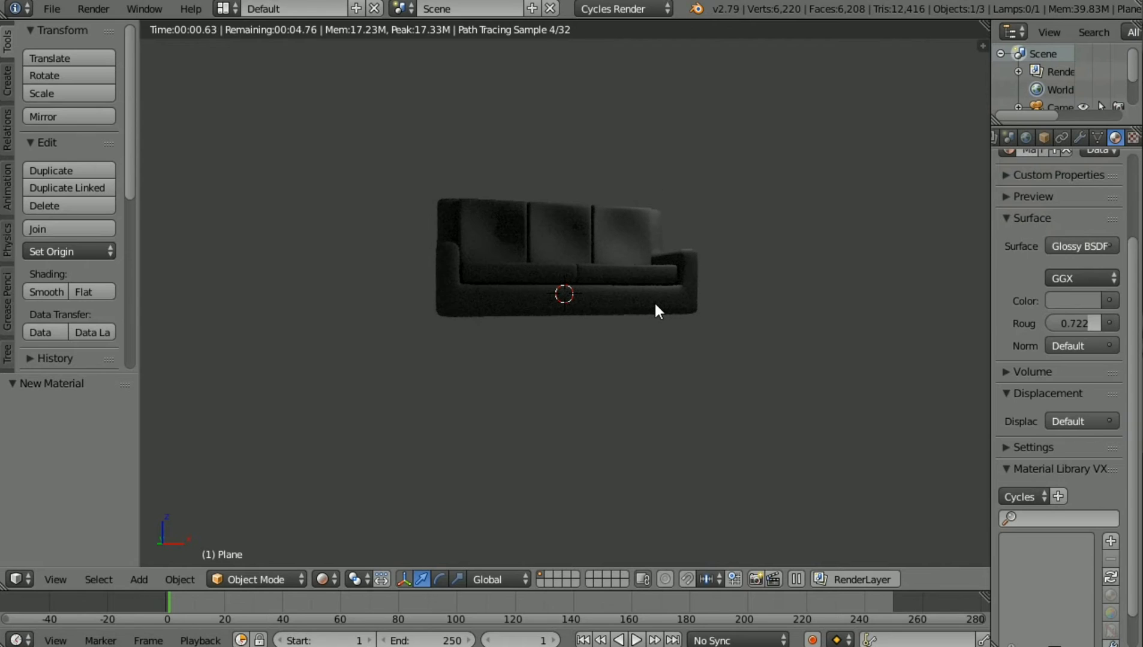
pyautogui.press('KP_4')
pyautogui.press('KP_8')
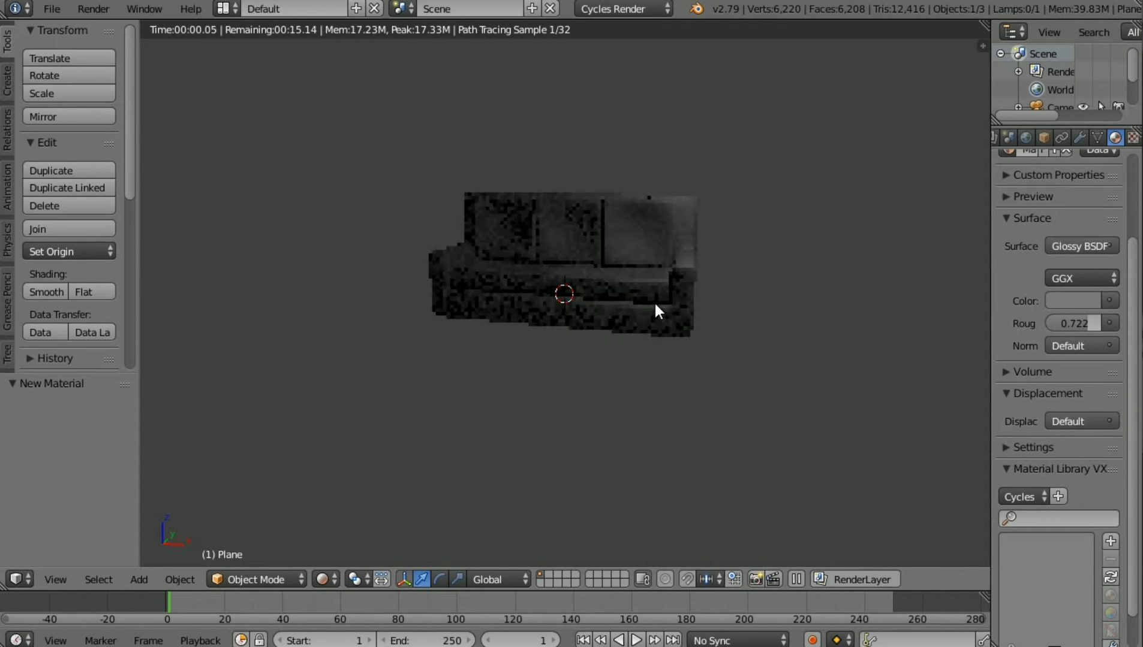
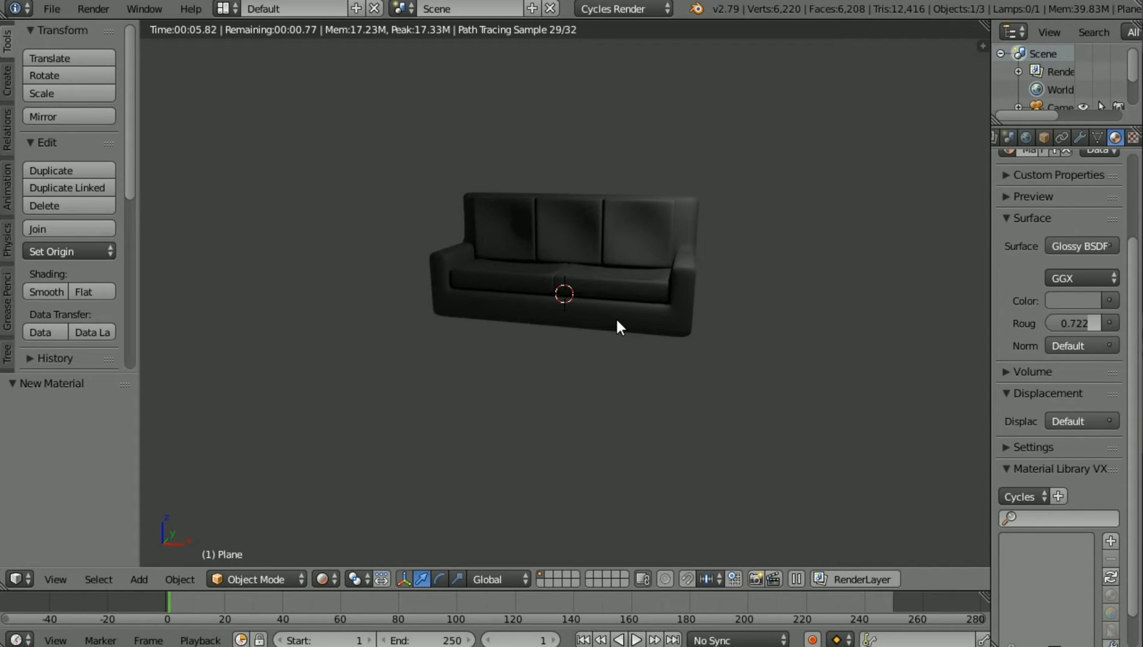
# Step: Select the sofa and switch the viewport from rendered to solid shading
pyautogui.scroll(2, 644, 306)
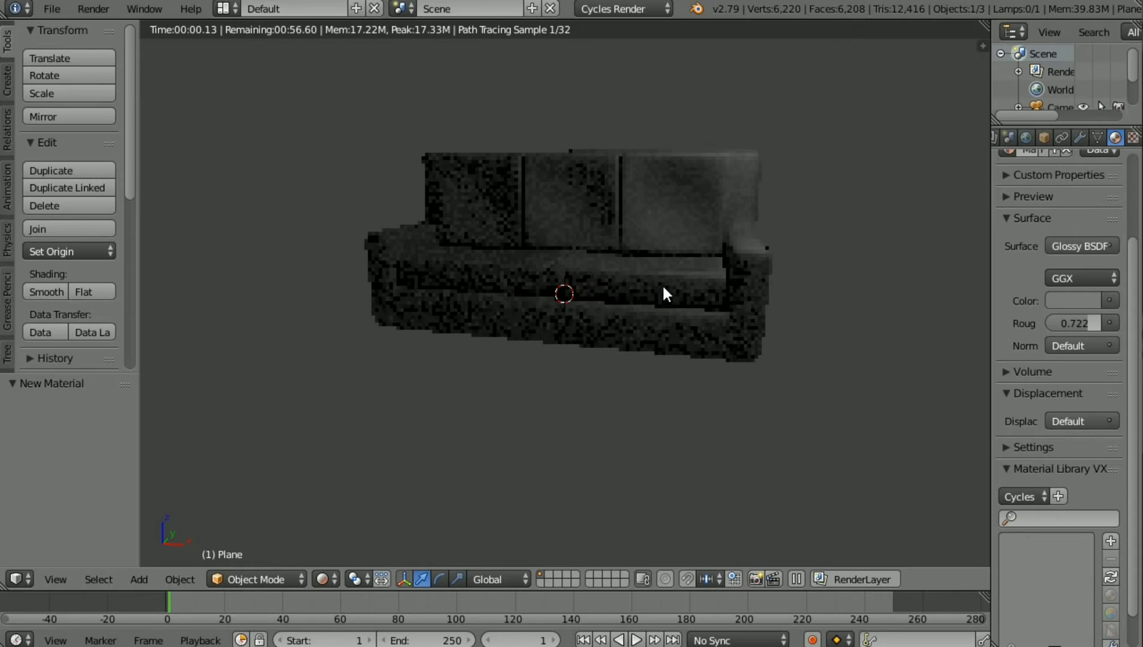
pyautogui.rightClick(662, 284)
pyautogui.hotkey('shift', 'z')
pyautogui.scroll(-3, 661, 301)
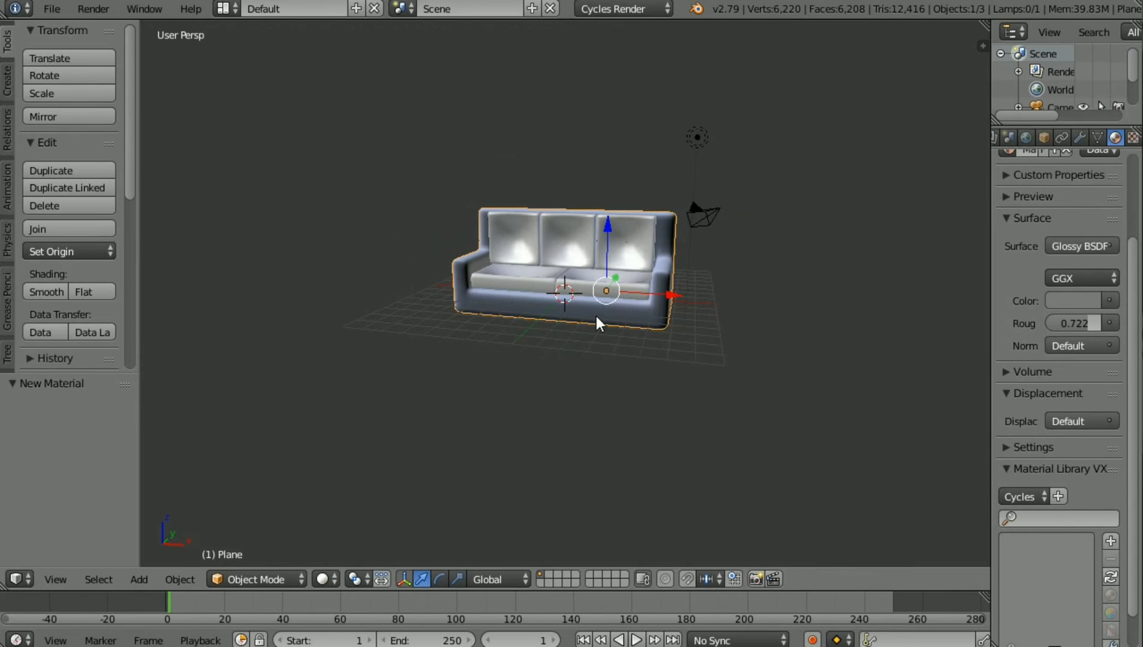
# Step: Add a plane and scale it to 23.424 to form a floor
pyautogui.hotkey('shift', 'a')
pyautogui.click(654, 318)
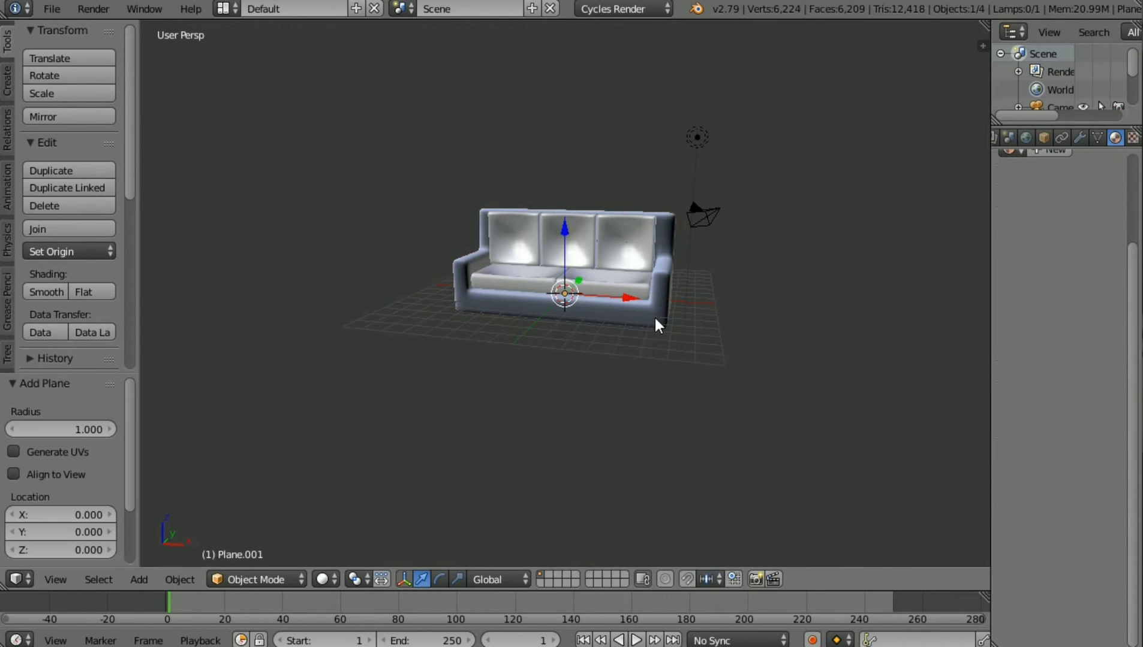
pyautogui.press('s')
pyautogui.click(732, 456)
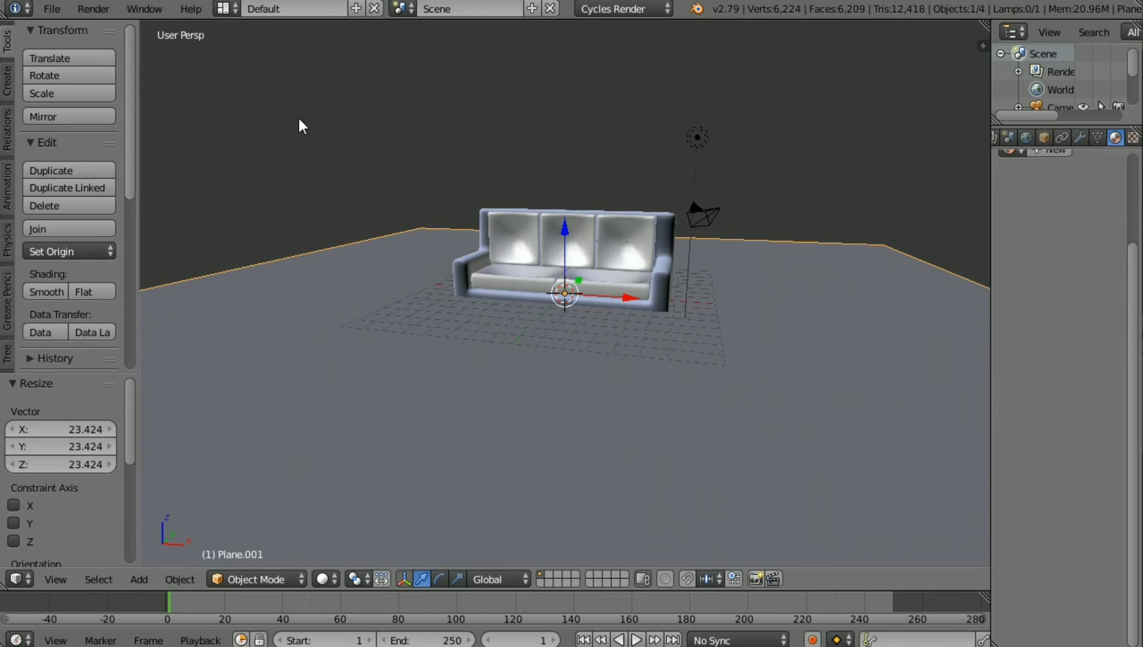
# Step: Lower the floor plane 1.25 units along Z so it sits beneath the sofa
pyautogui.press('g')
pyautogui.press('z')
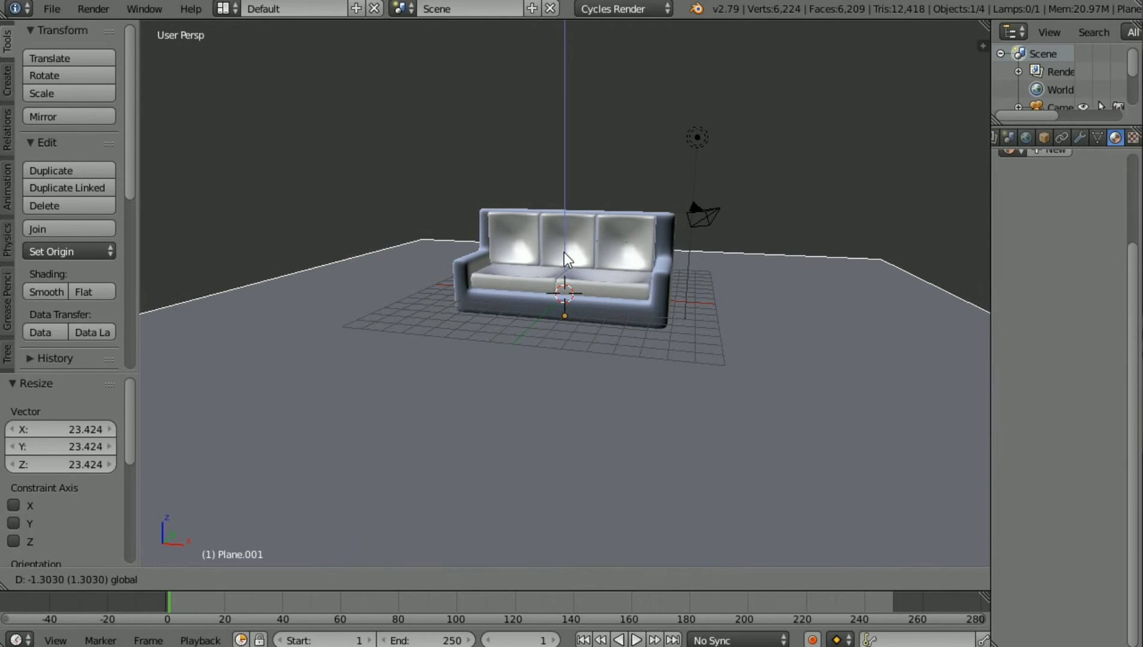
pyautogui.click(569, 259)
pyautogui.scroll(5, 609, 260)
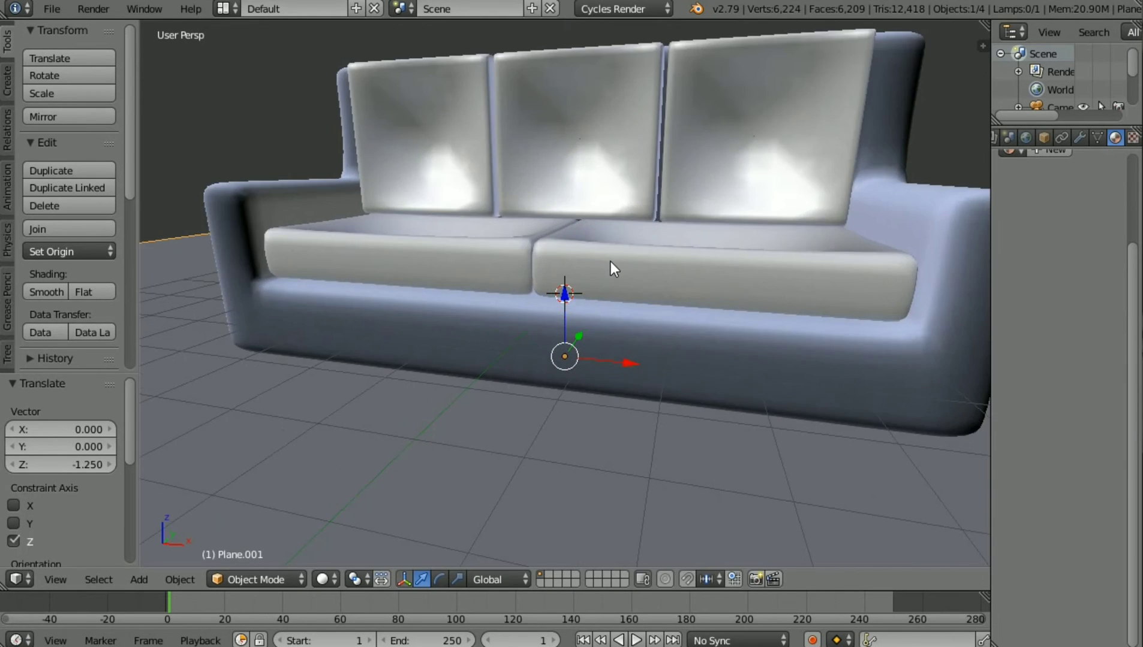
pyautogui.hotkey('shift', 'a')
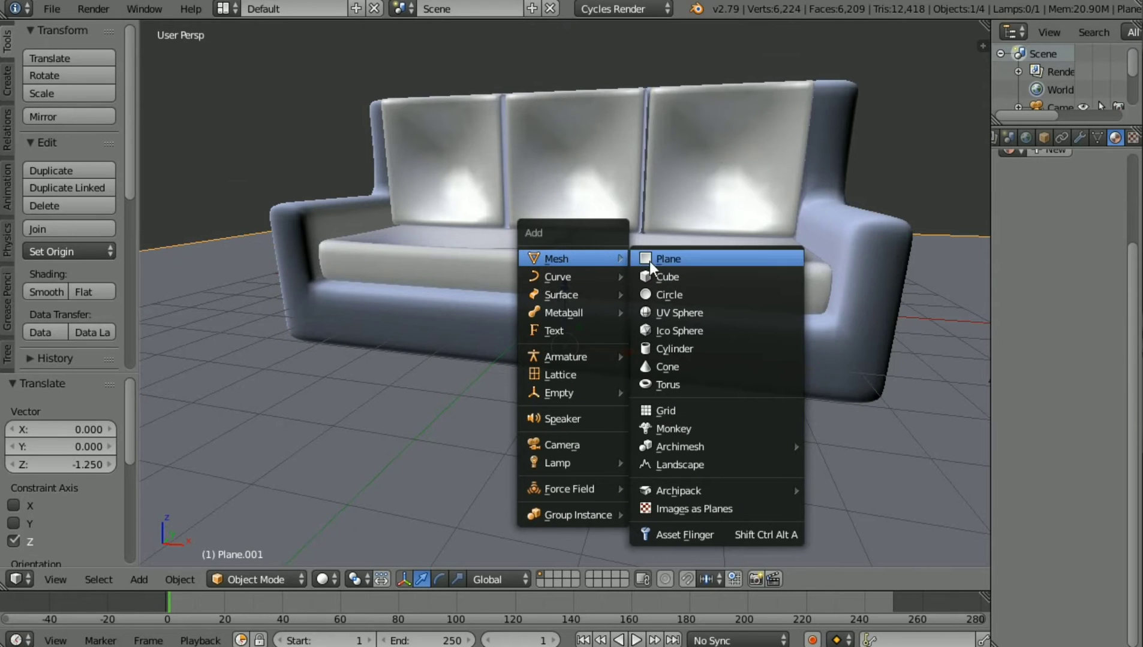
# Step: Add a cylinder, raise it to Z 2.826 above the seat, and give it smooth shading
pyautogui.click(672, 344)
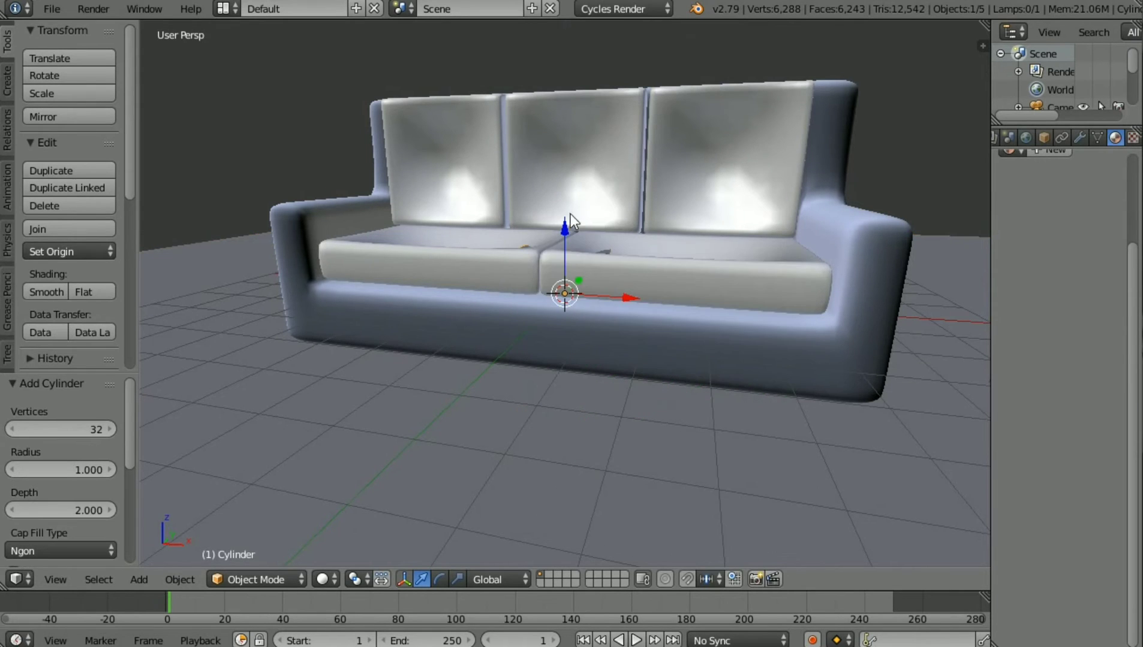
pyautogui.press('g')
pyautogui.press('z')
pyautogui.click(557, 94)
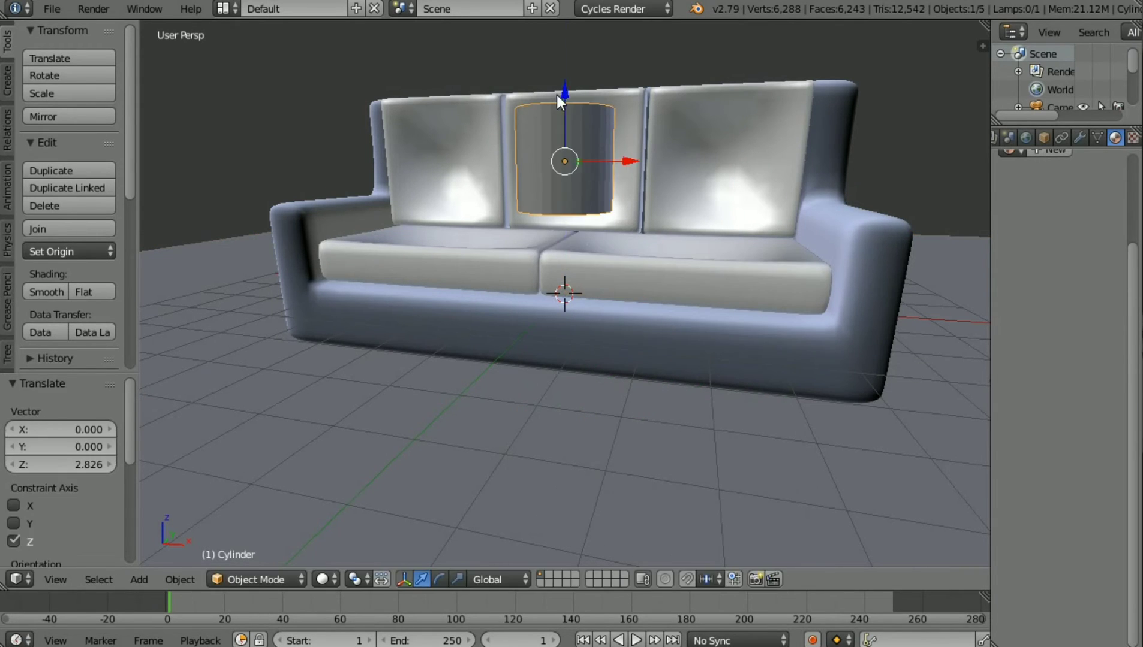
pyautogui.click(59, 286)
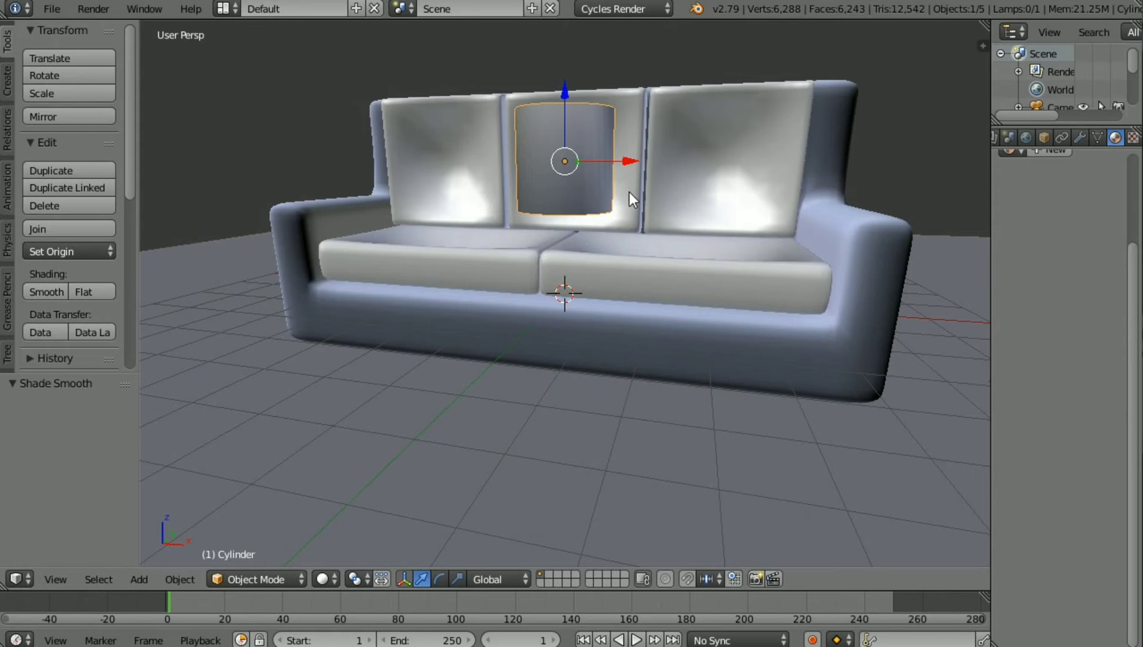
# Step: Try and undo a level-2 subdivision, scale the cylinder to 0.272, and enter Edit Mode
pyautogui.moveTo(628, 192); pyautogui.dragTo(628, 191, button='middle')
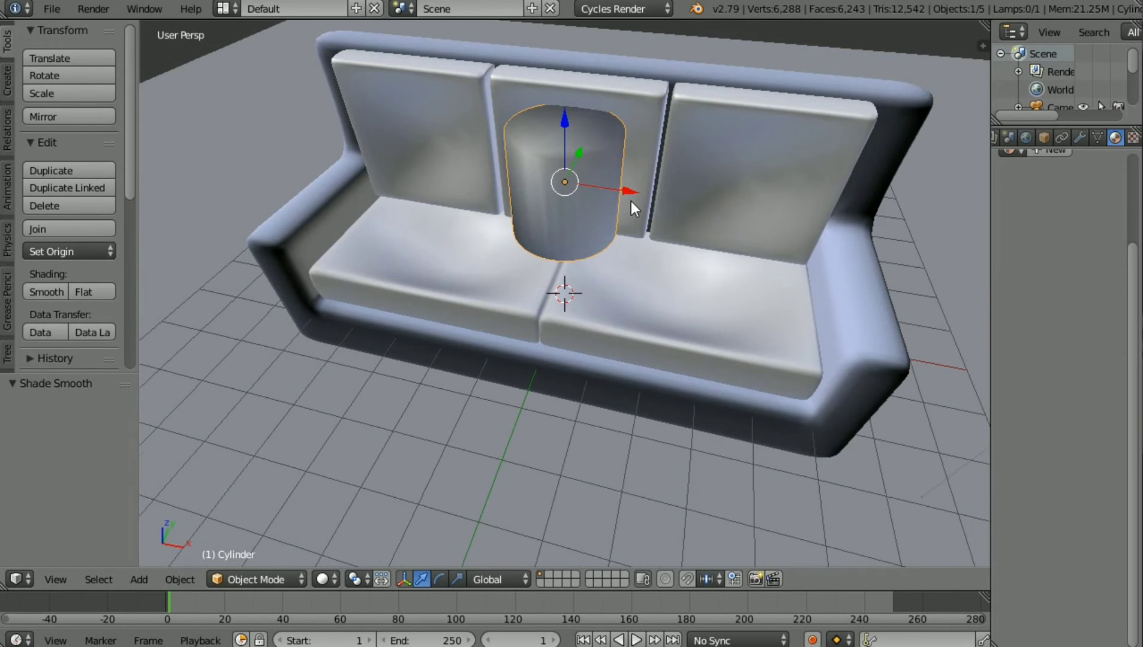
pyautogui.scroll(-3, 630, 201)
pyautogui.hotkey('ctrl', '2')
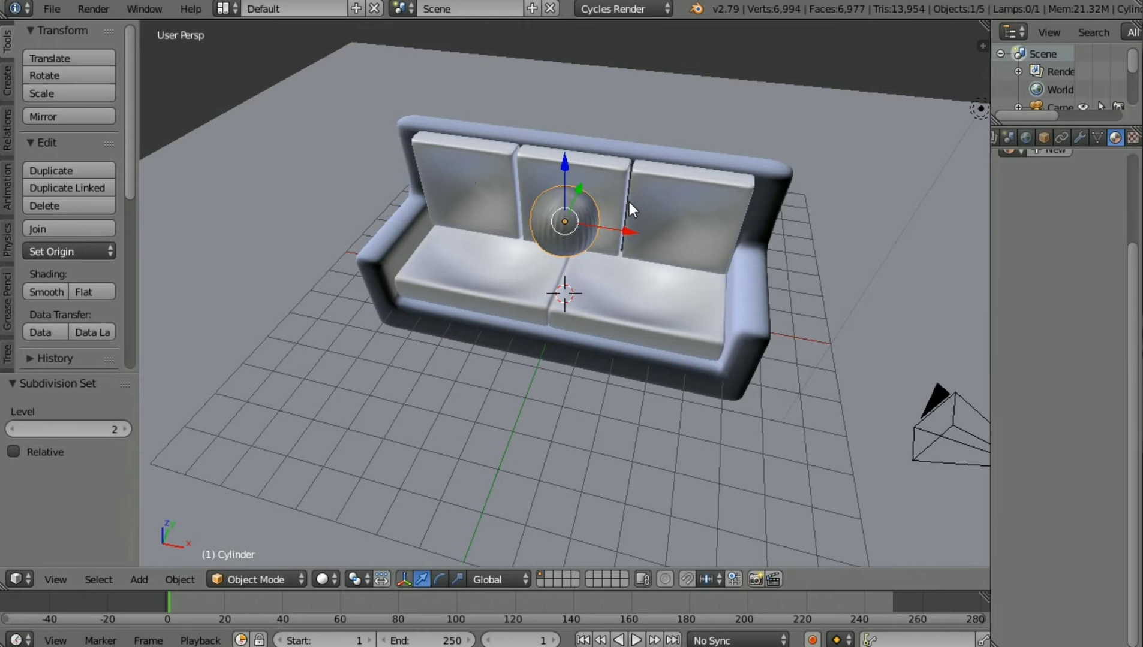
pyautogui.hotkey('ctrl', 'z')
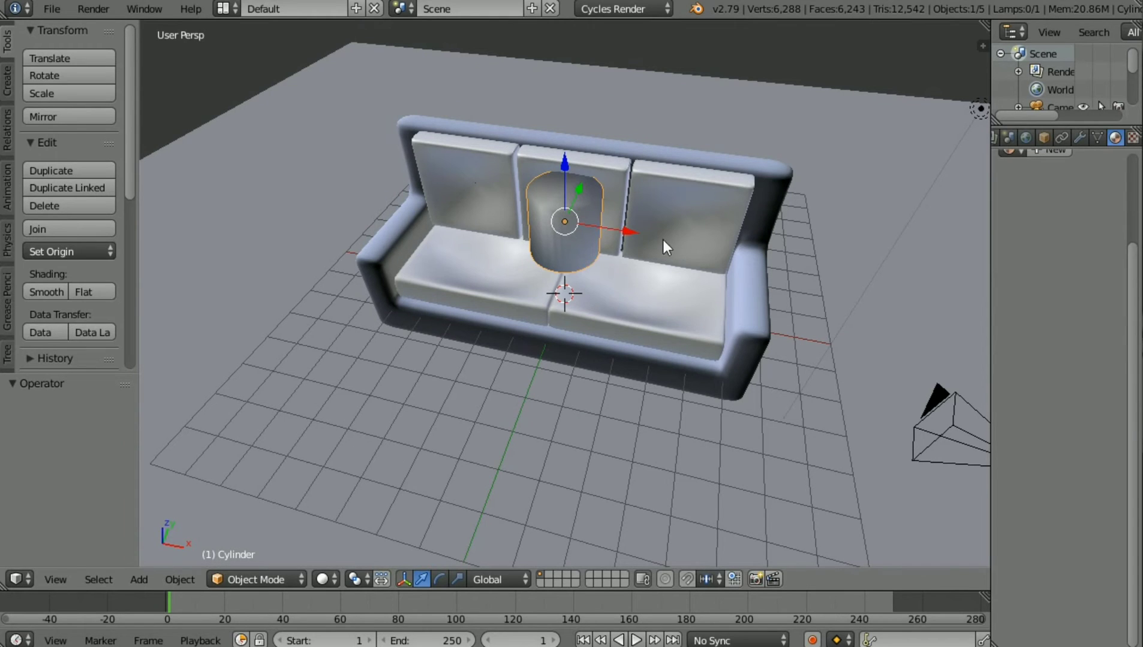
pyautogui.press('s')
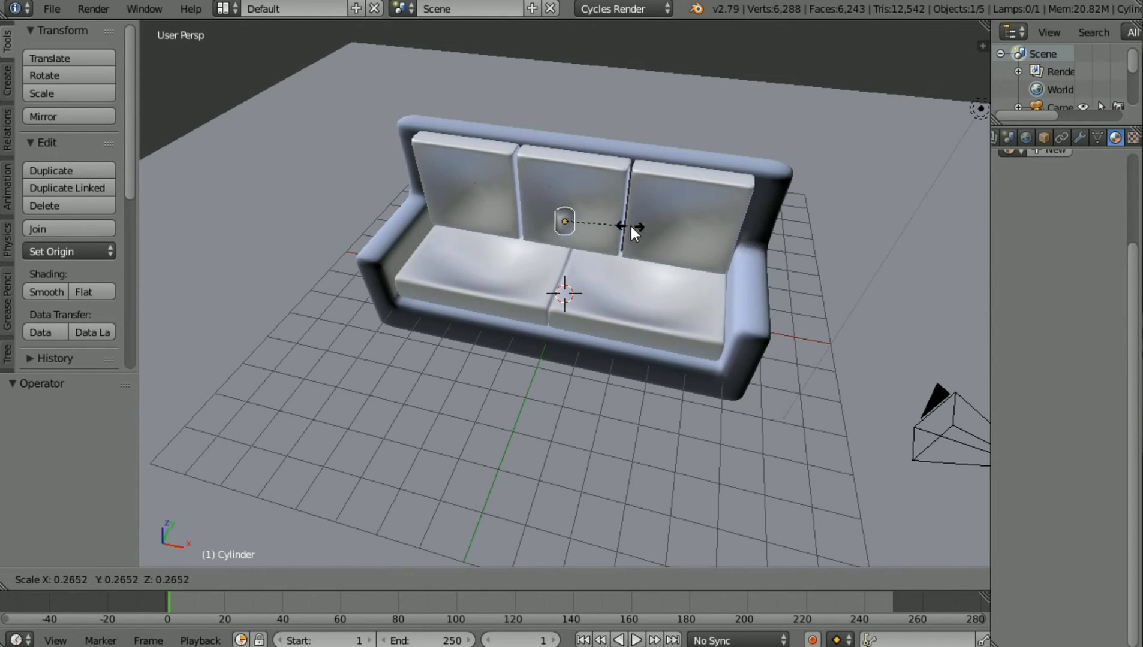
pyautogui.click(632, 226)
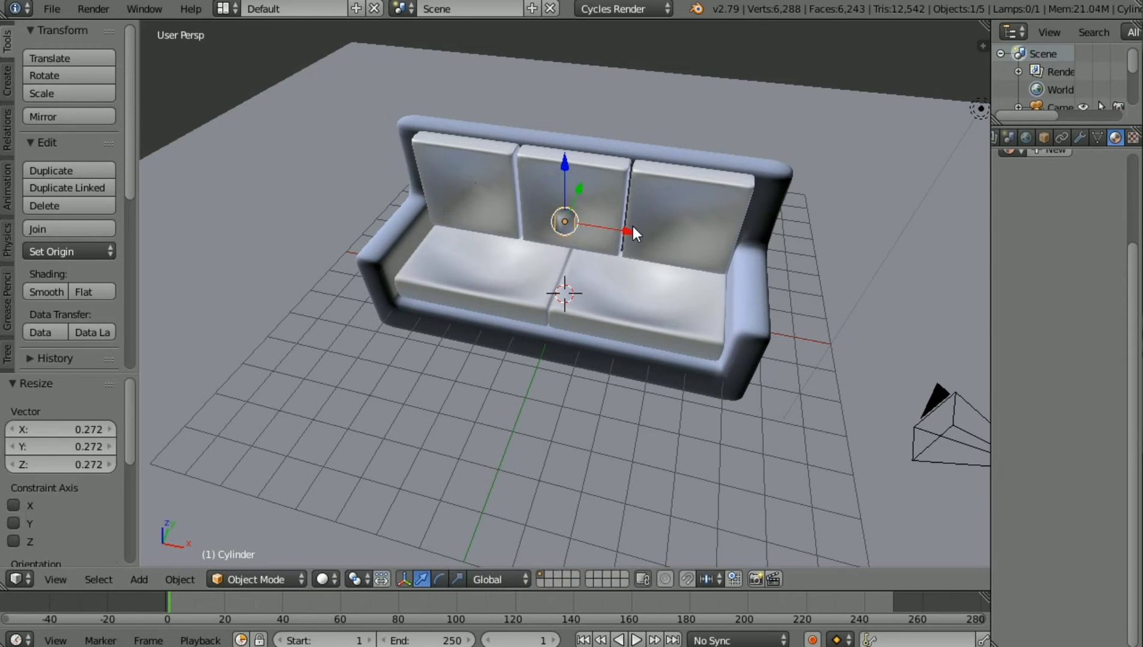
pyautogui.press('Tab')
pyautogui.scroll(5, 577, 178)
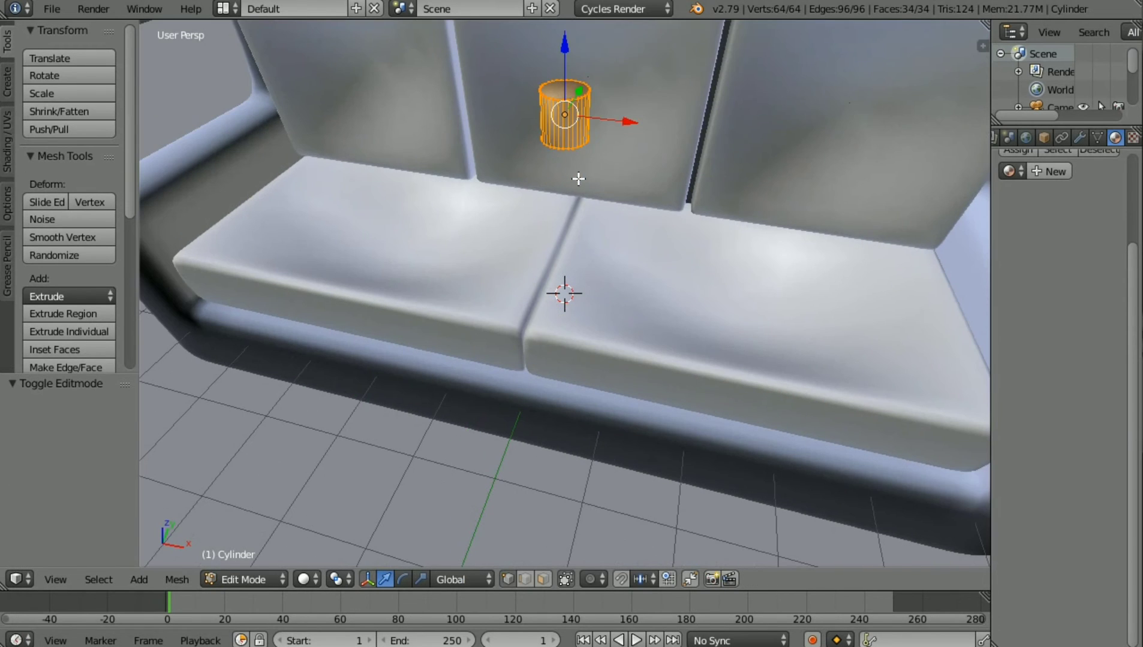
# Step: Widen the cylinder's top face to 1.458 and raise it 0.358, then return to Object Mode
pyautogui.click(544, 581)
pyautogui.click(558, 90)
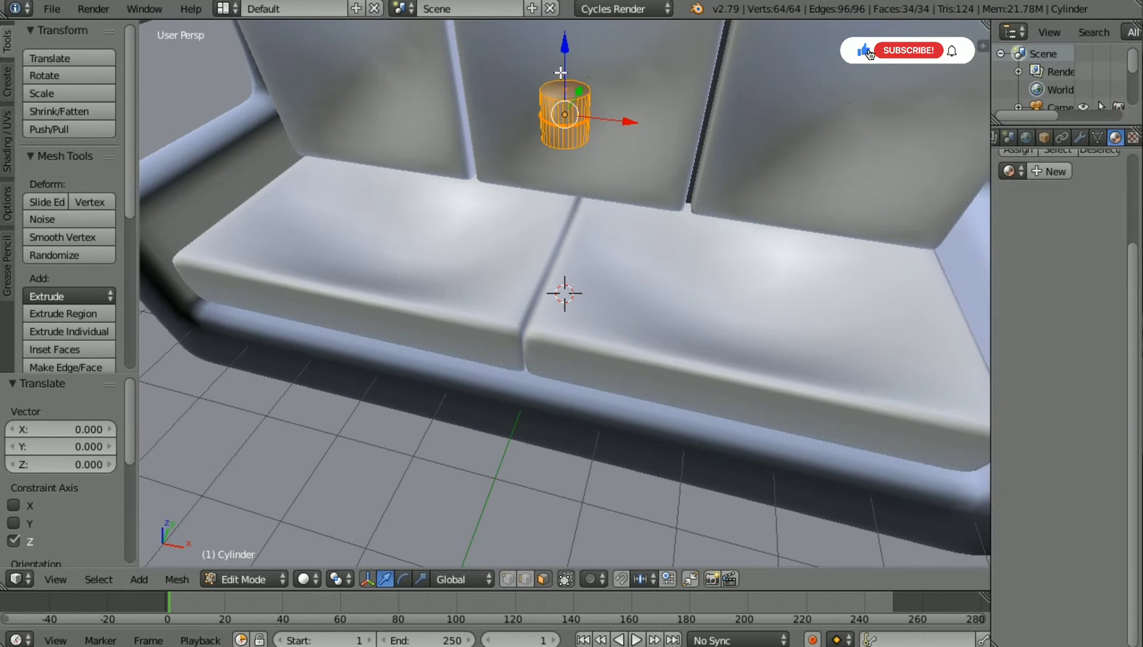
pyautogui.rightClick(561, 84)
pyautogui.moveTo(616, 66); pyautogui.dragTo(617, 117, button='middle')
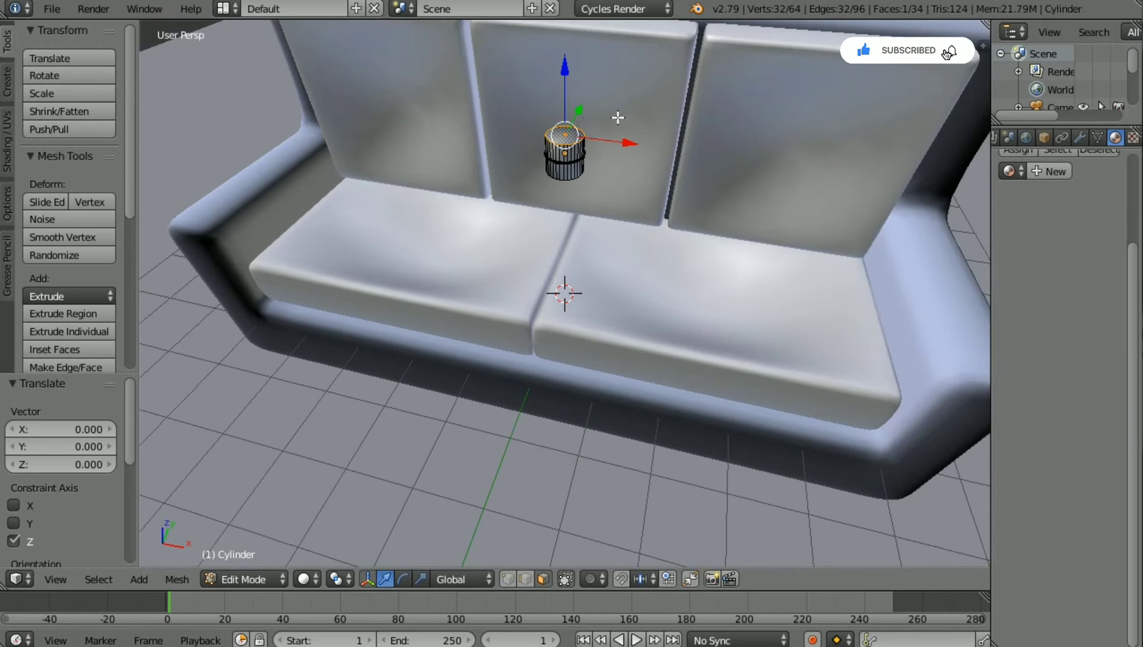
pyautogui.press('s')
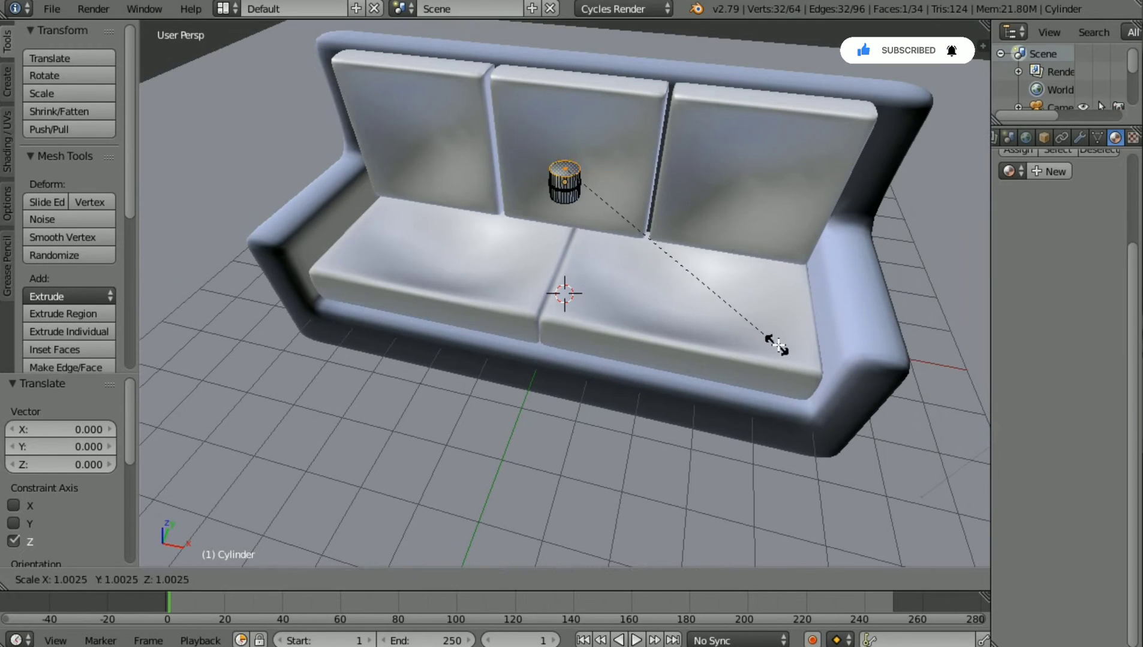
pyautogui.click(899, 391)
pyautogui.moveTo(568, 109); pyautogui.dragTo(572, 90)
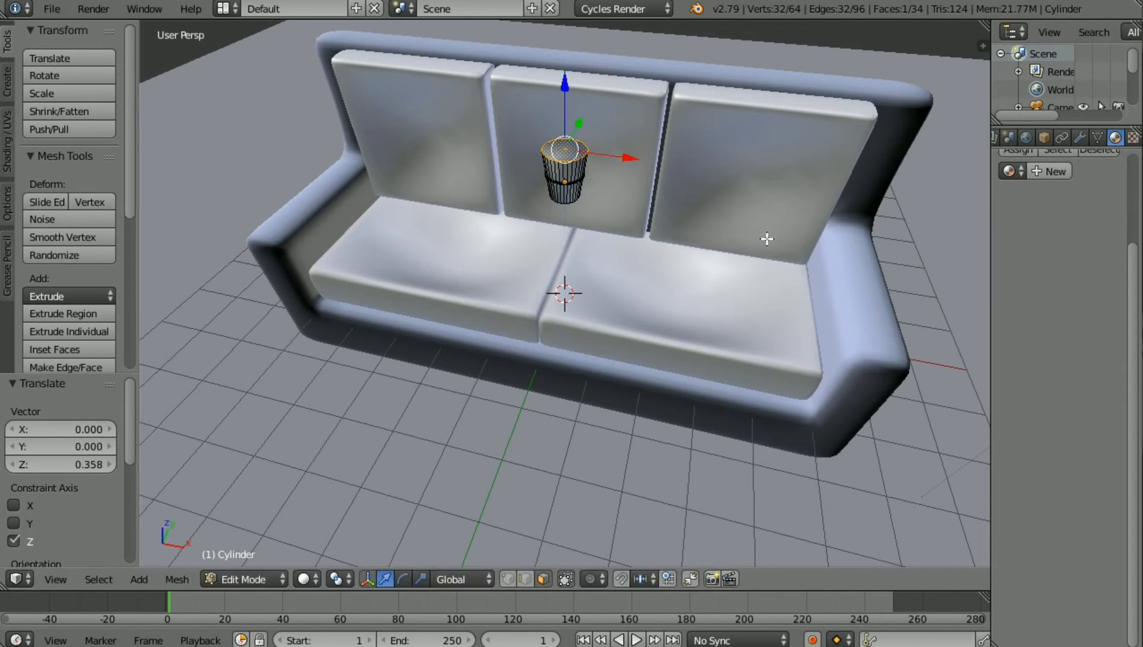
pyautogui.press('Tab')
# Step: Lower the cylinder into the seat and switch to an orthographic front view
pyautogui.press('g')
pyautogui.press('z')
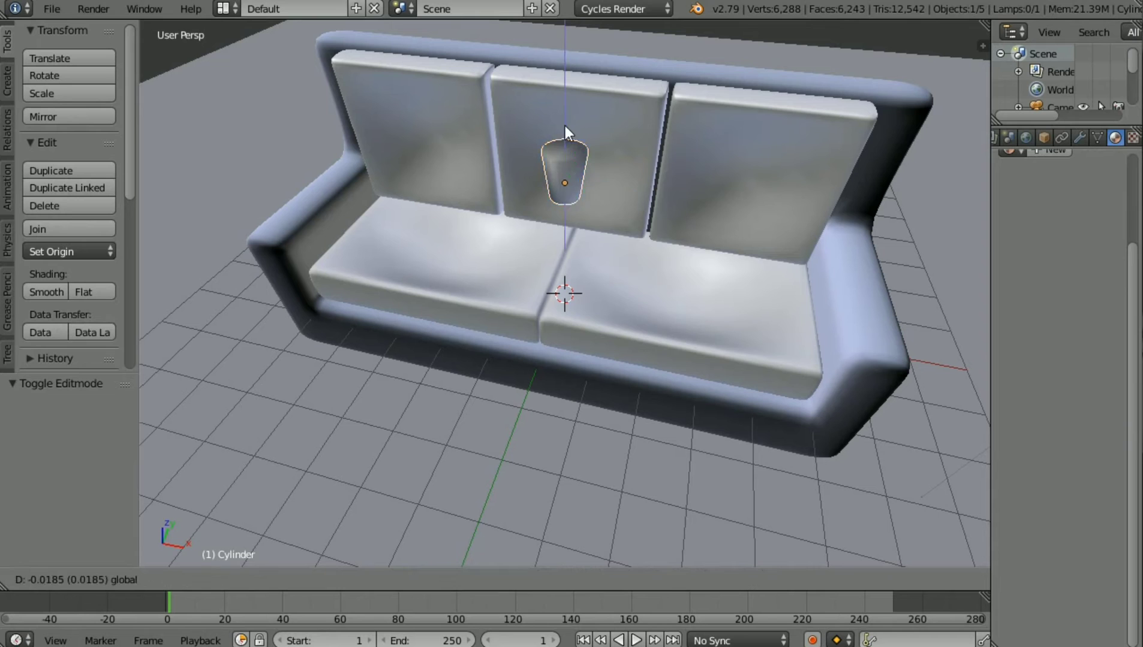
pyautogui.click(558, 231)
pyautogui.press('KP_5')
pyautogui.press('KP_8')
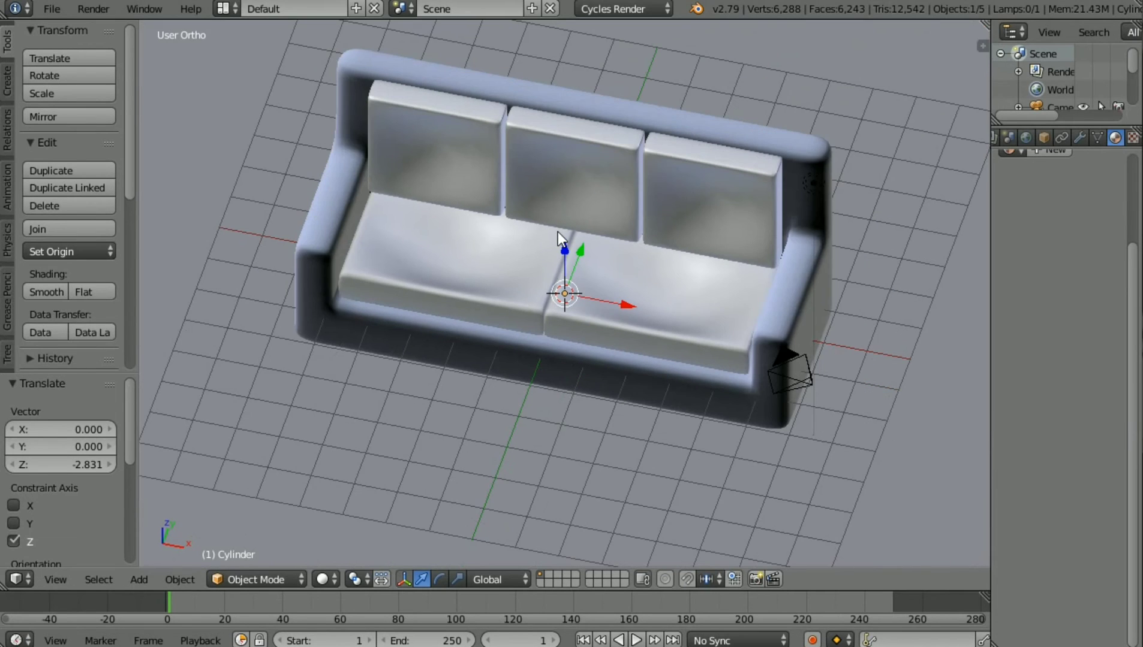
pyautogui.press('KP_1')
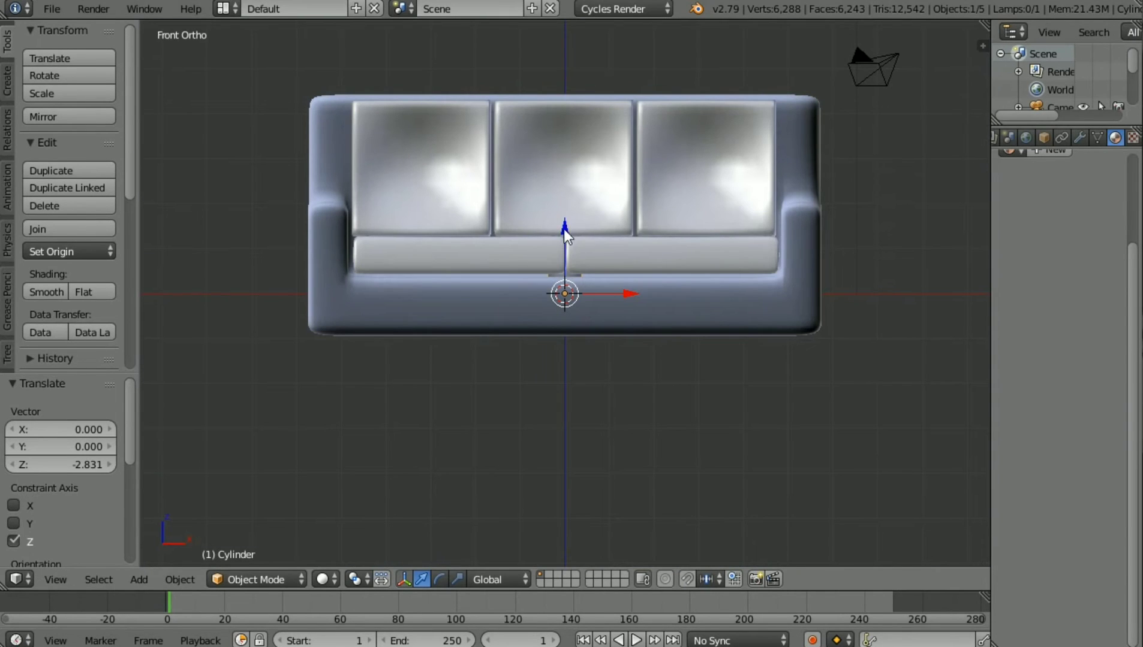
# Step: Drop the cylinder below the sofa, shrink it to 0.643, and raise it to the sofa bottom
pyautogui.press('g')
pyautogui.press('z')
pyautogui.click(558, 304)
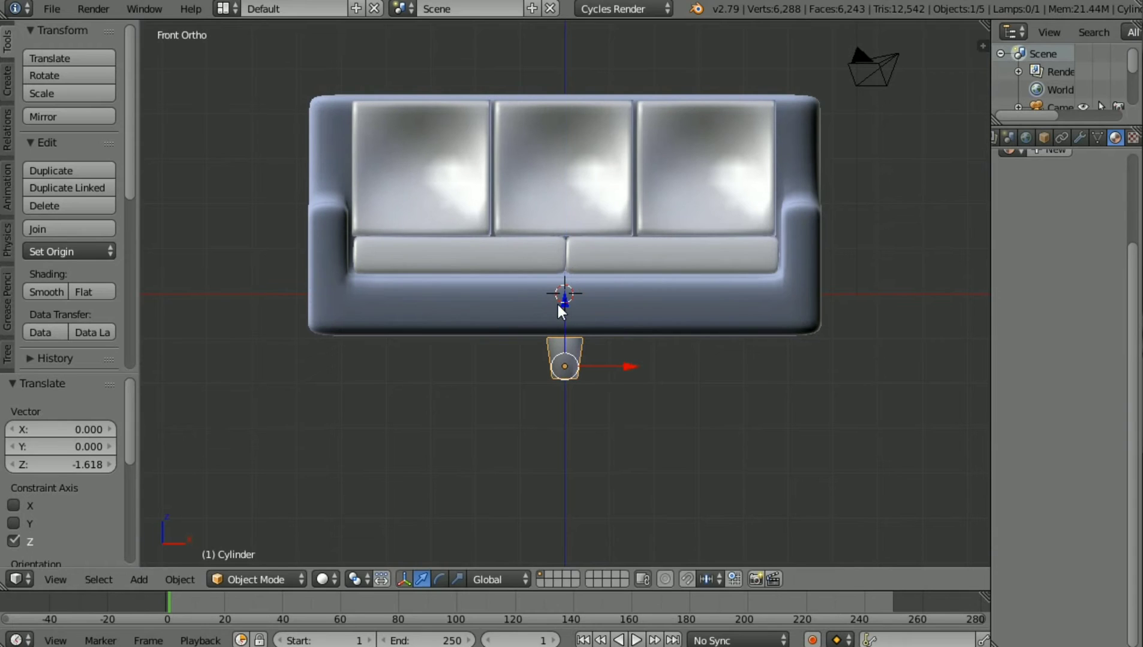
pyautogui.press('s')
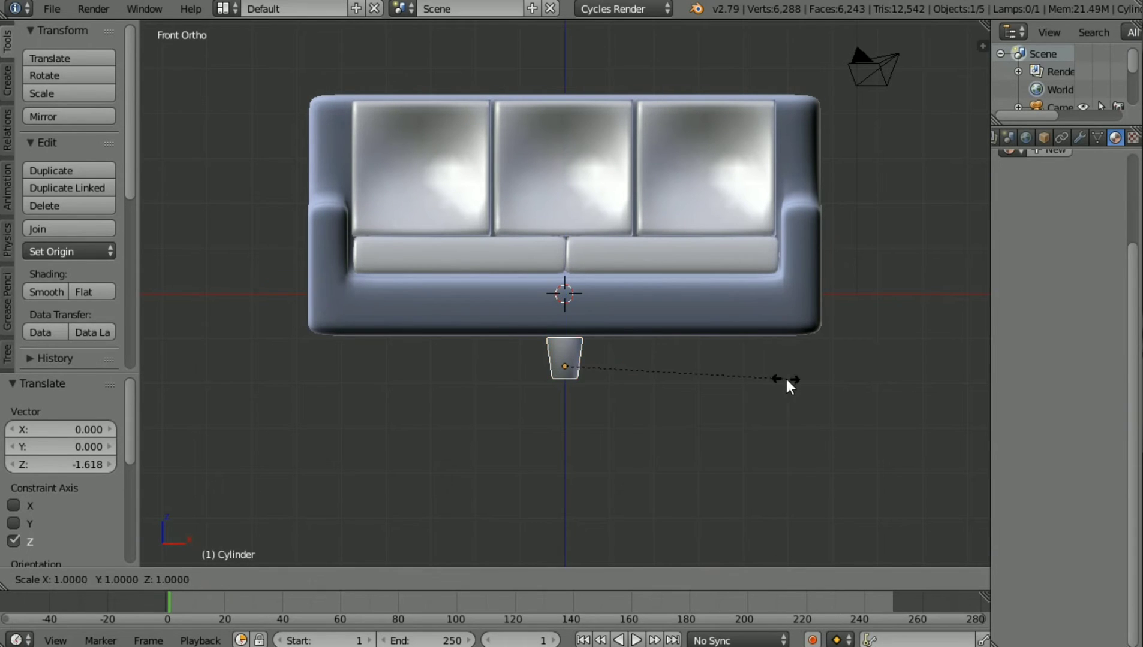
pyautogui.click(707, 371)
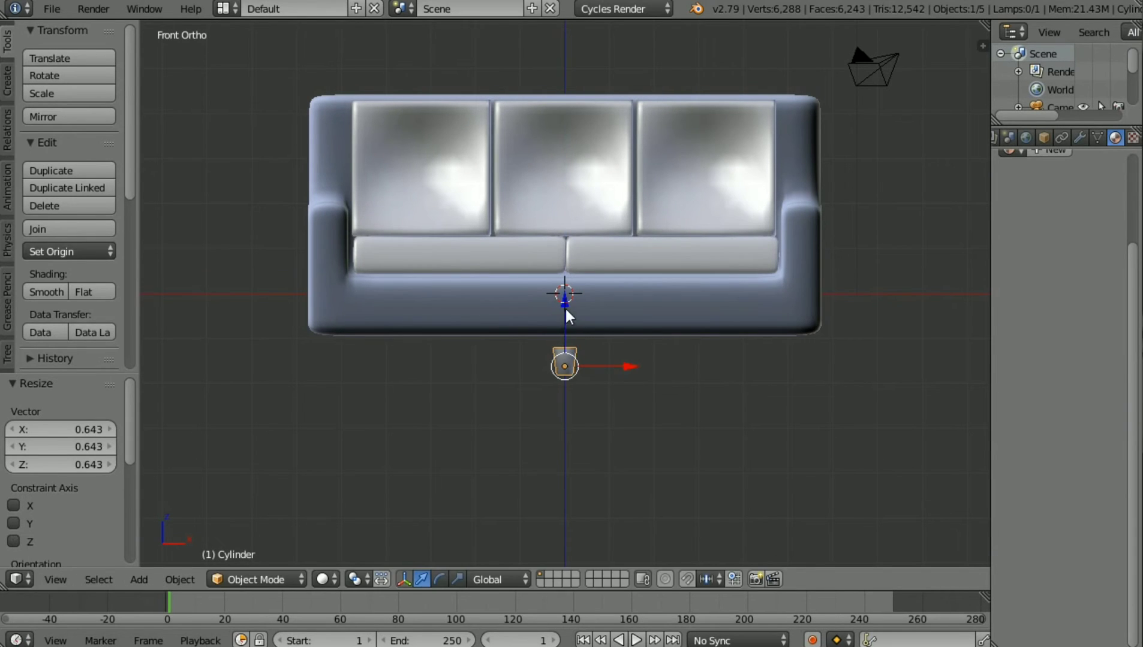
pyautogui.press('g')
pyautogui.press('z')
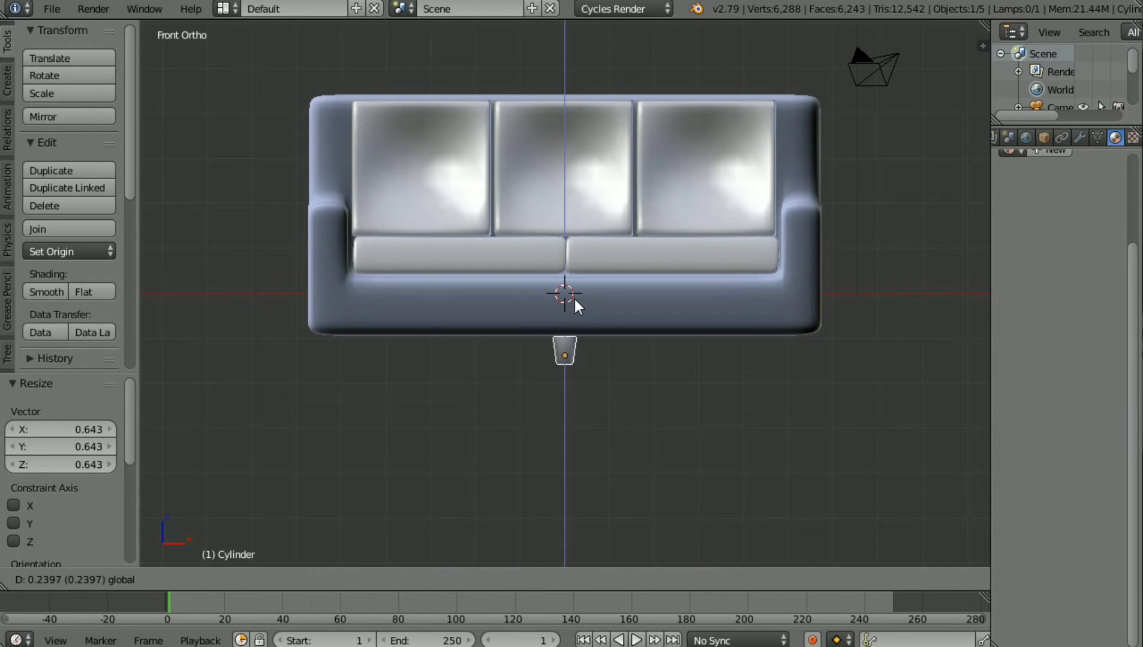
pyautogui.click(573, 293)
# Step: Move the leg along X to the sofa's right end, then toward the front edge
pyautogui.press('g')
pyautogui.press('x')
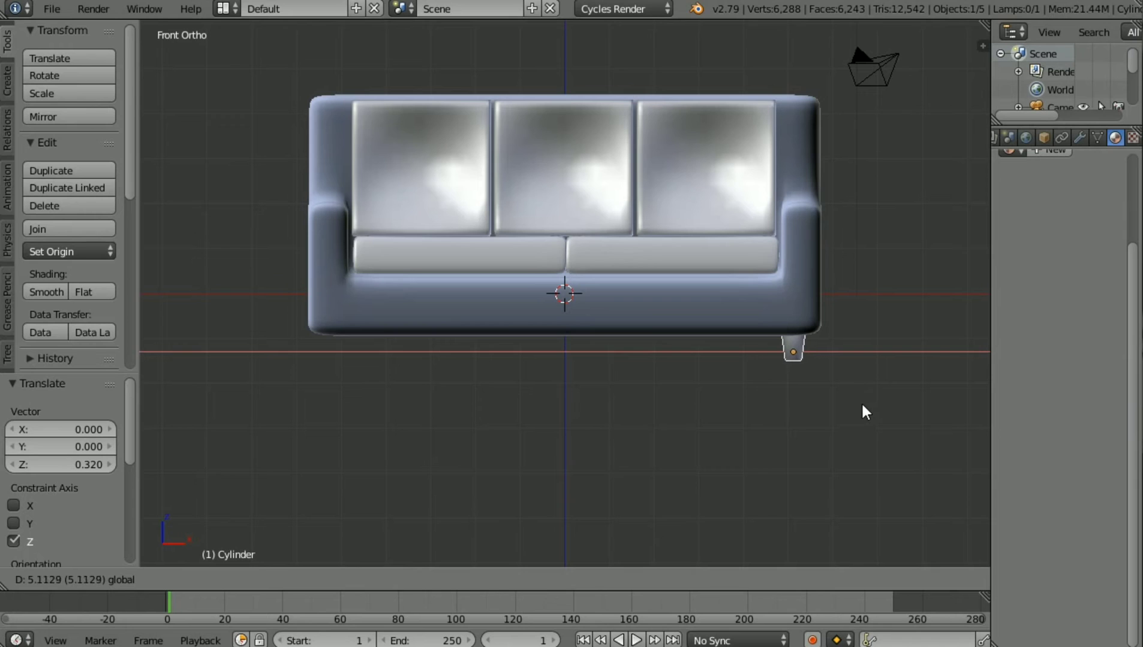
pyautogui.click(856, 404)
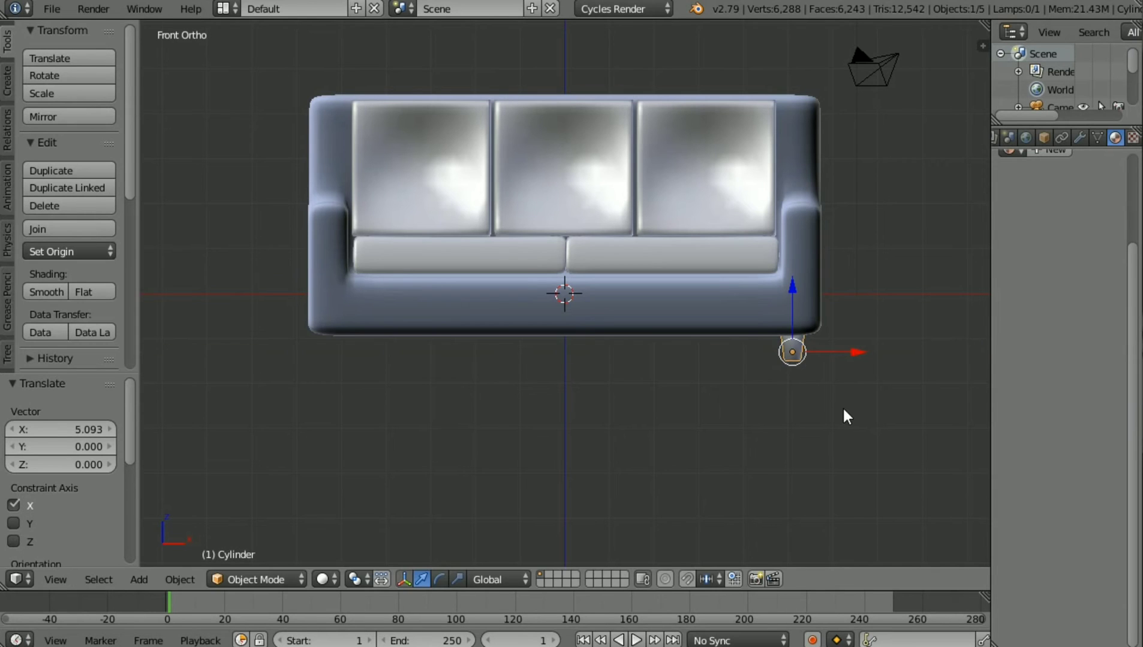
pyautogui.press('KP_3')
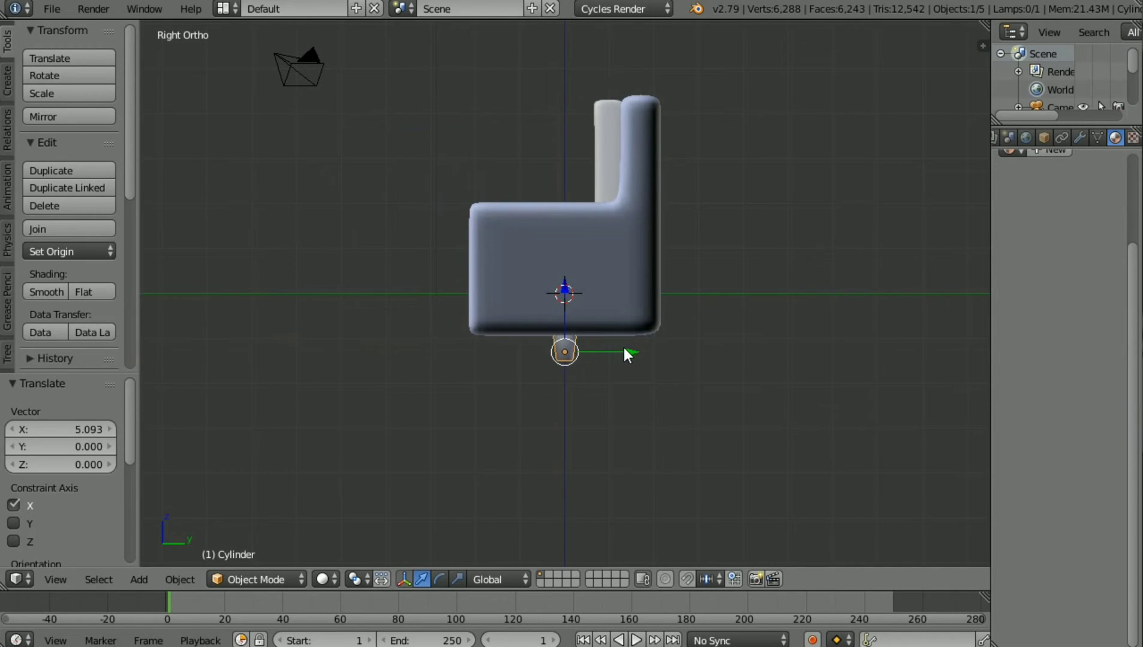
pyautogui.moveTo(623, 354); pyautogui.dragTo(557, 362)
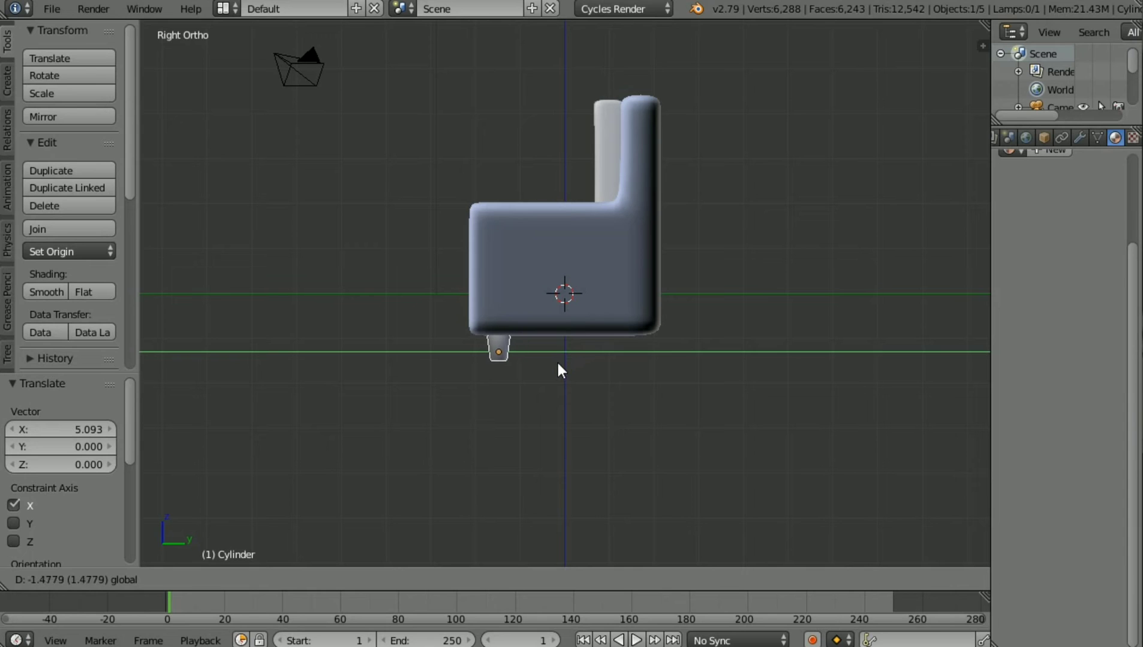
pyautogui.click(557, 360)
# Step: Check the leg's placement from other angles, return to front view, and duplicate the leg
pyautogui.scroll(5, 554, 361)
pyautogui.press('KP_4')
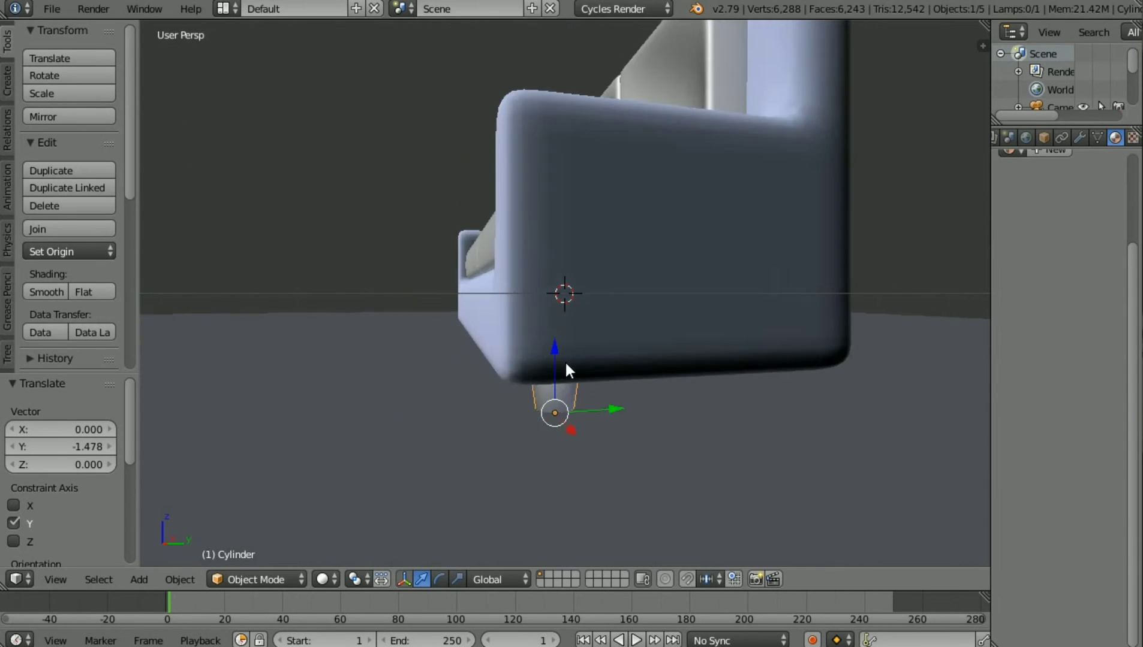
pyautogui.scroll(-5, 565, 361)
pyautogui.press('KP_8')
pyautogui.scroll(2, 567, 363)
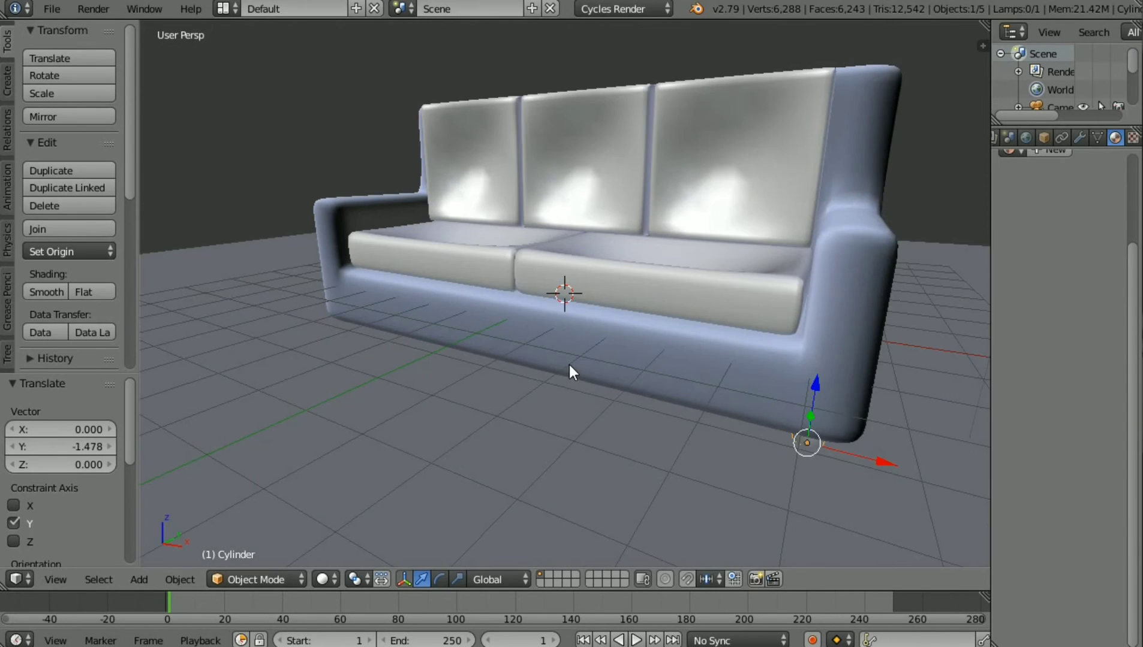
pyautogui.press('KP_1')
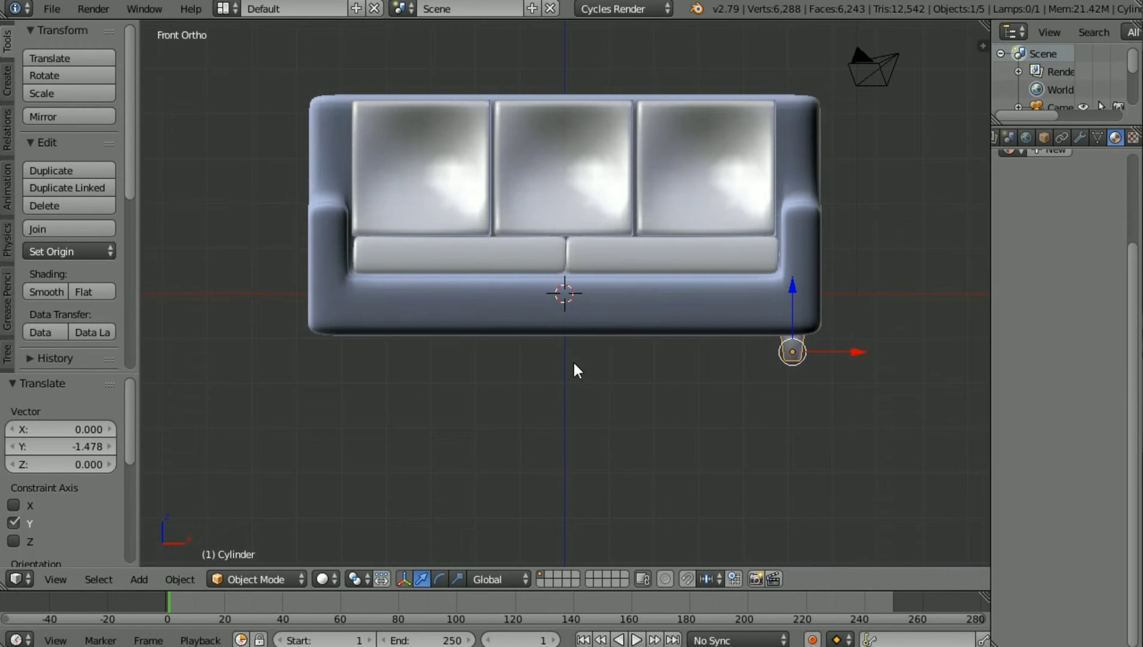
pyautogui.hotkey('shift', 'd')
# Step: Shift the copied leg along X to sit under the sofa's front-left corner
pyautogui.press('x')
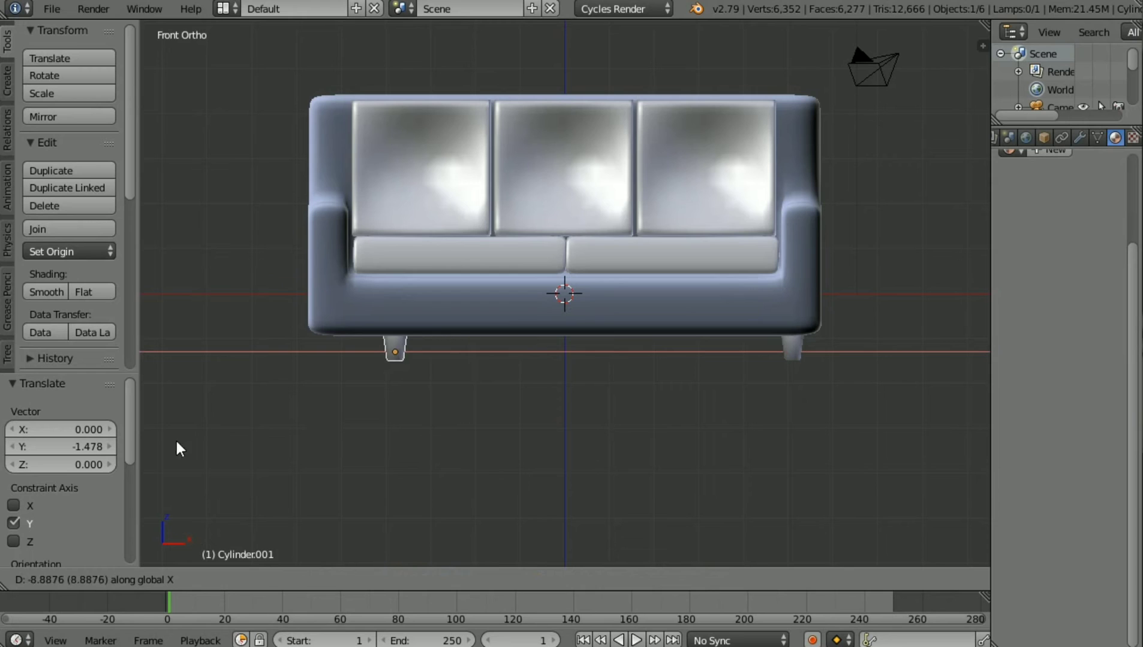
pyautogui.click(969, 459)
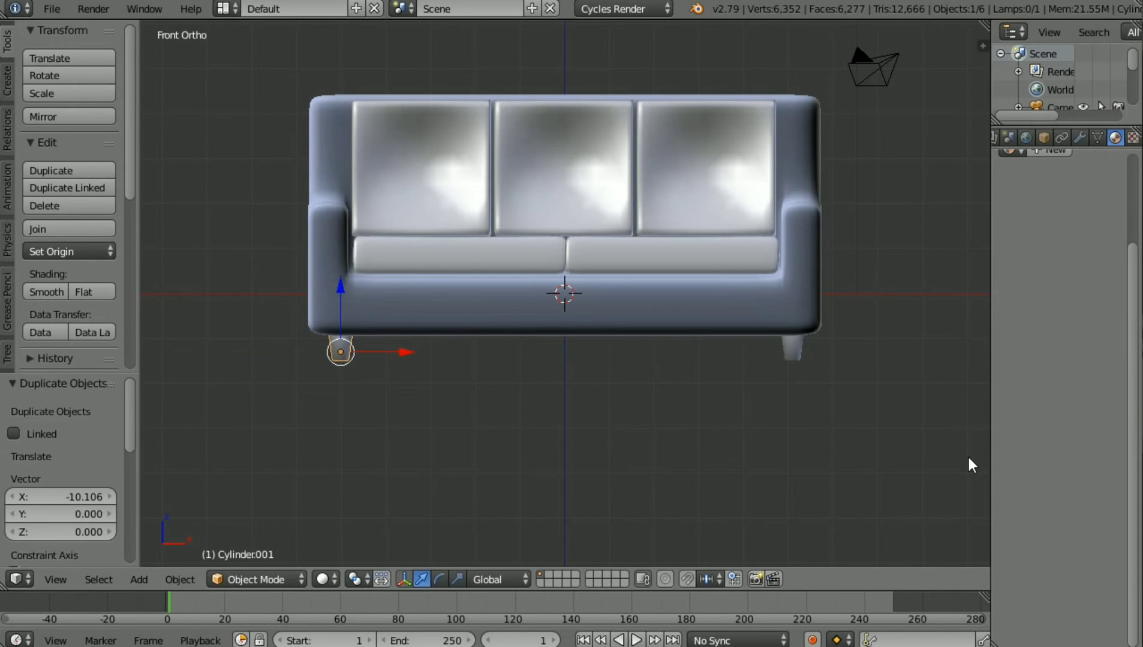
pyautogui.press('KP_3')
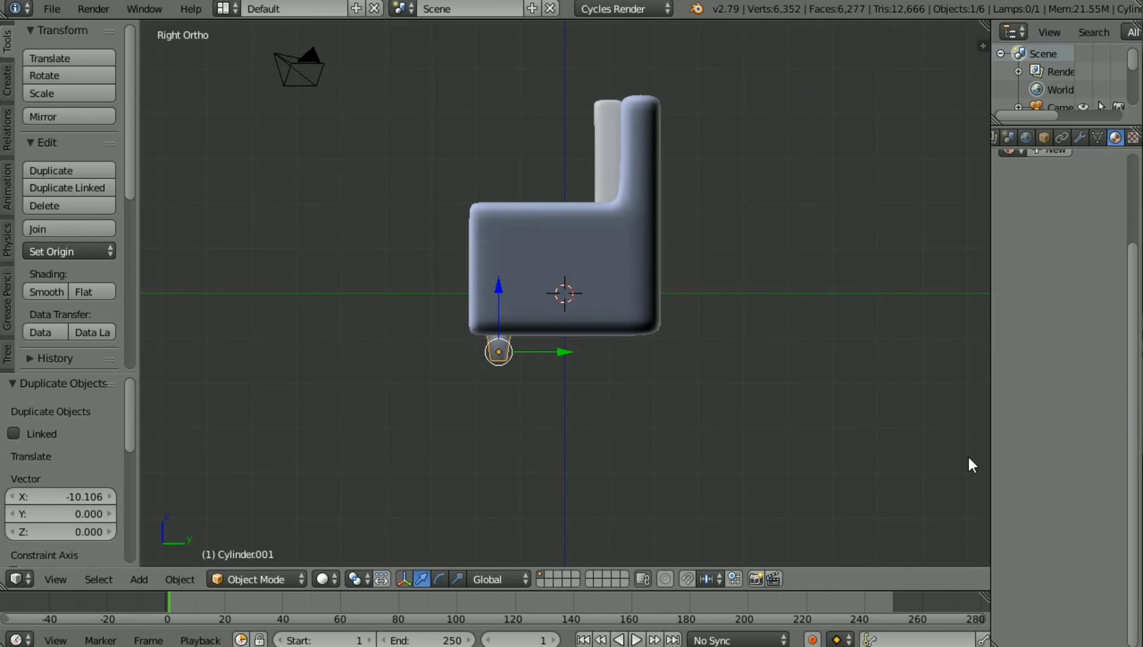
pyautogui.press('KP_1')
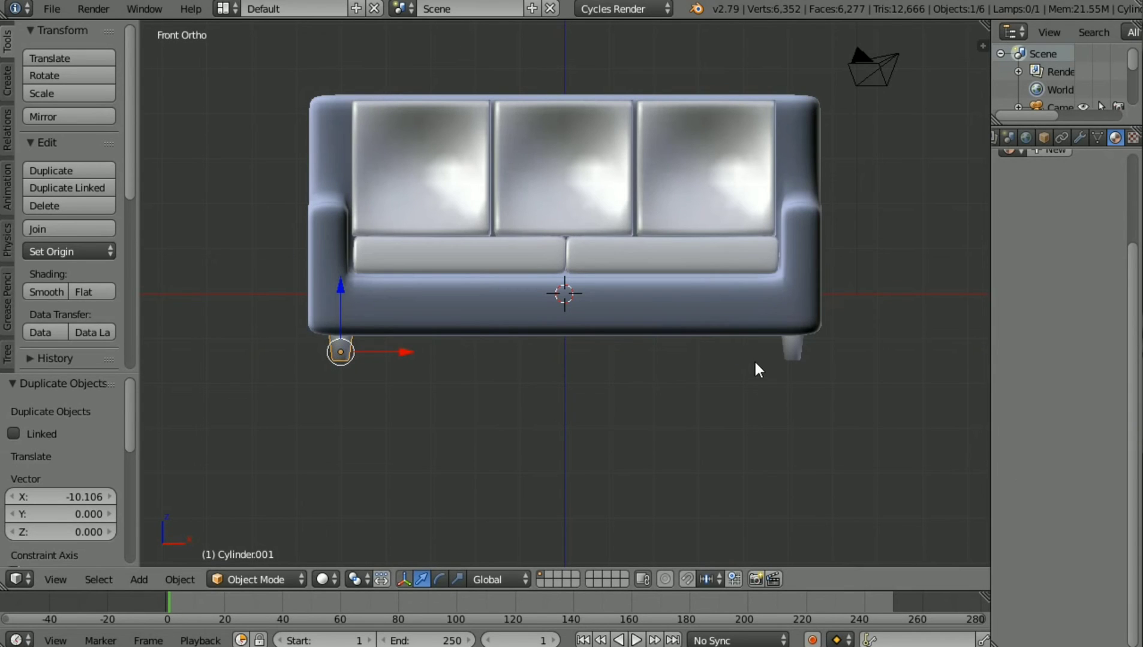
# Step: Select the floor plane, then try several selections of the legs and floor
pyautogui.keyDown('shift'); pyautogui.rightClick(788, 354); pyautogui.keyUp('shift')
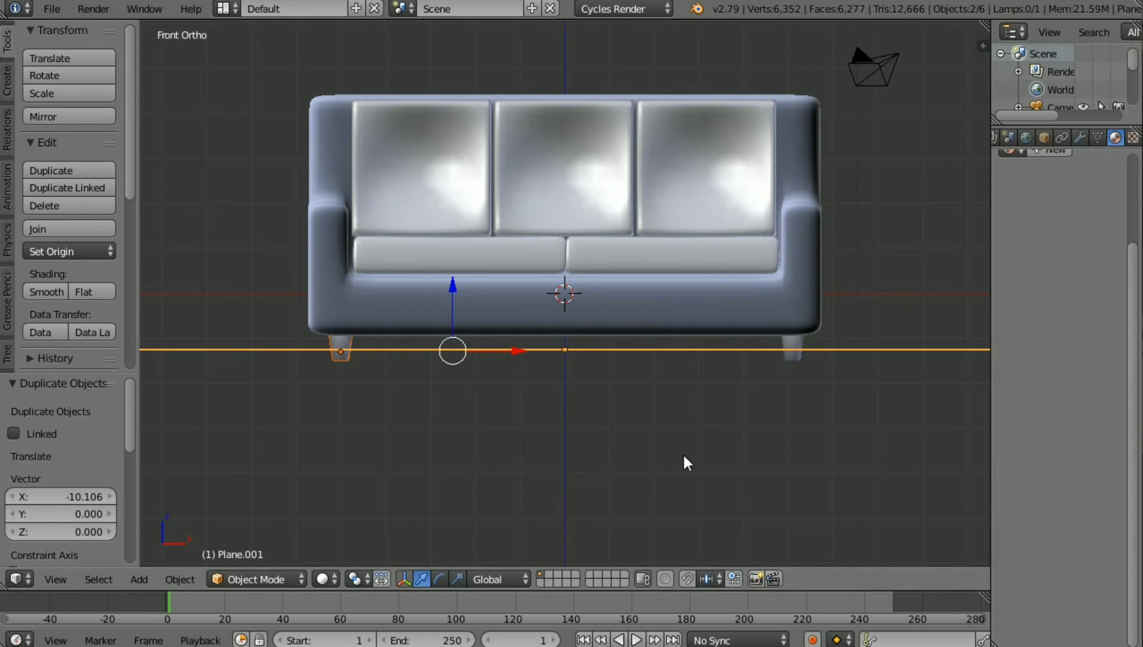
pyautogui.hotkey('ctrl', 'z')
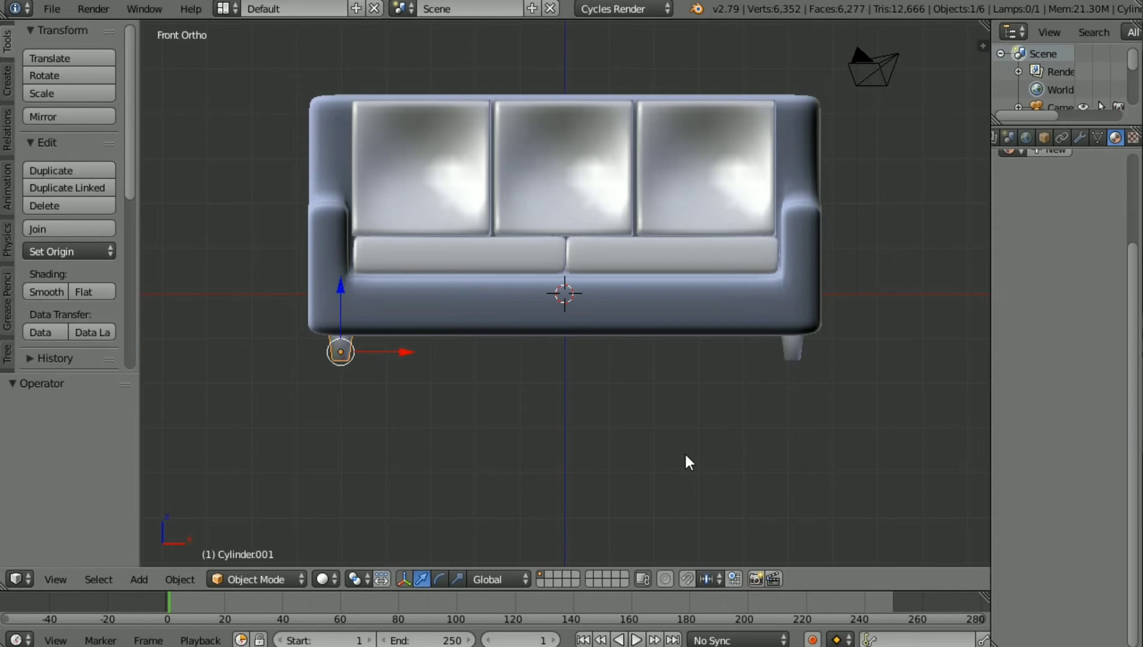
pyautogui.keyDown('shift'); pyautogui.rightClick(794, 350); pyautogui.keyUp('shift')
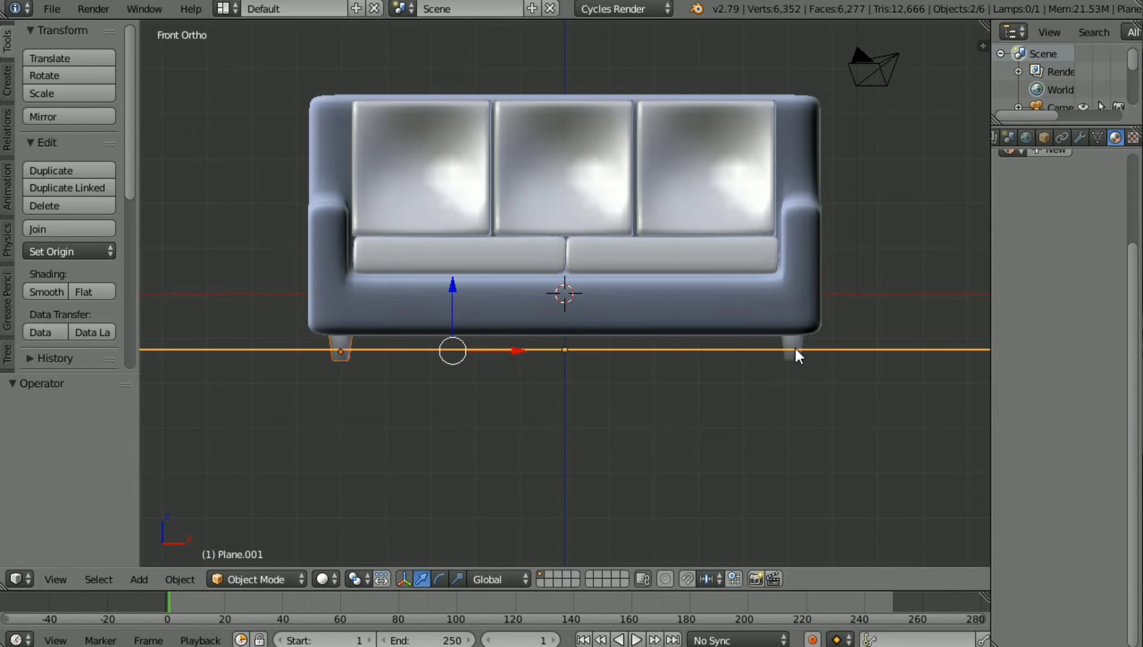
pyautogui.rightClick(789, 353)
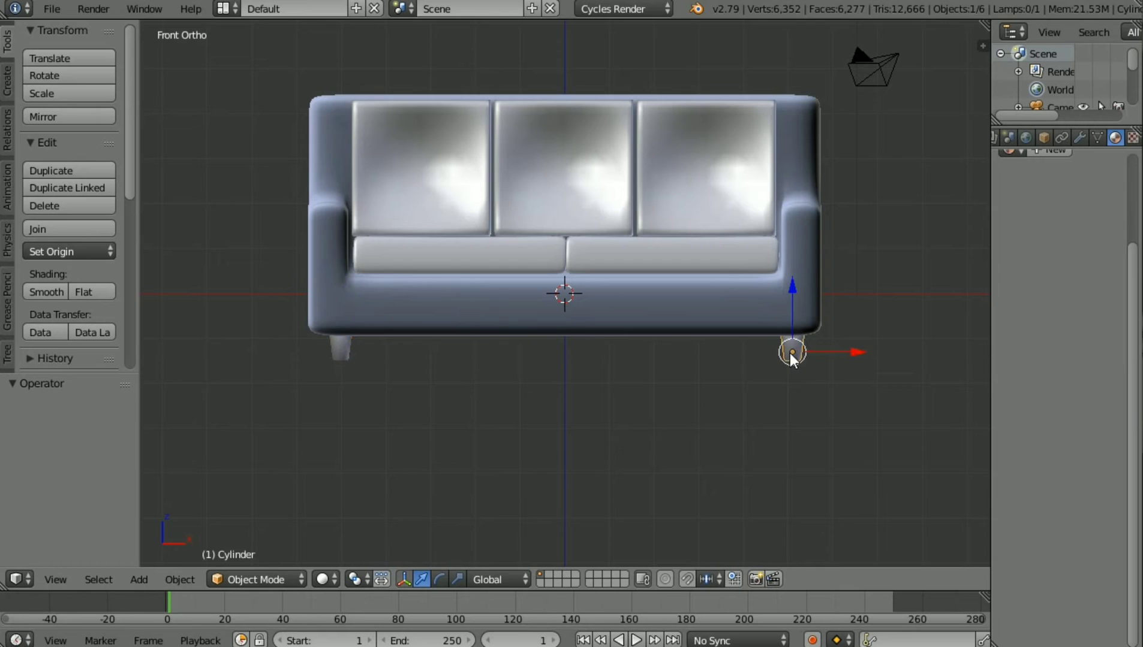
pyautogui.keyDown('shift'); pyautogui.rightClick(344, 351); pyautogui.keyUp('shift')
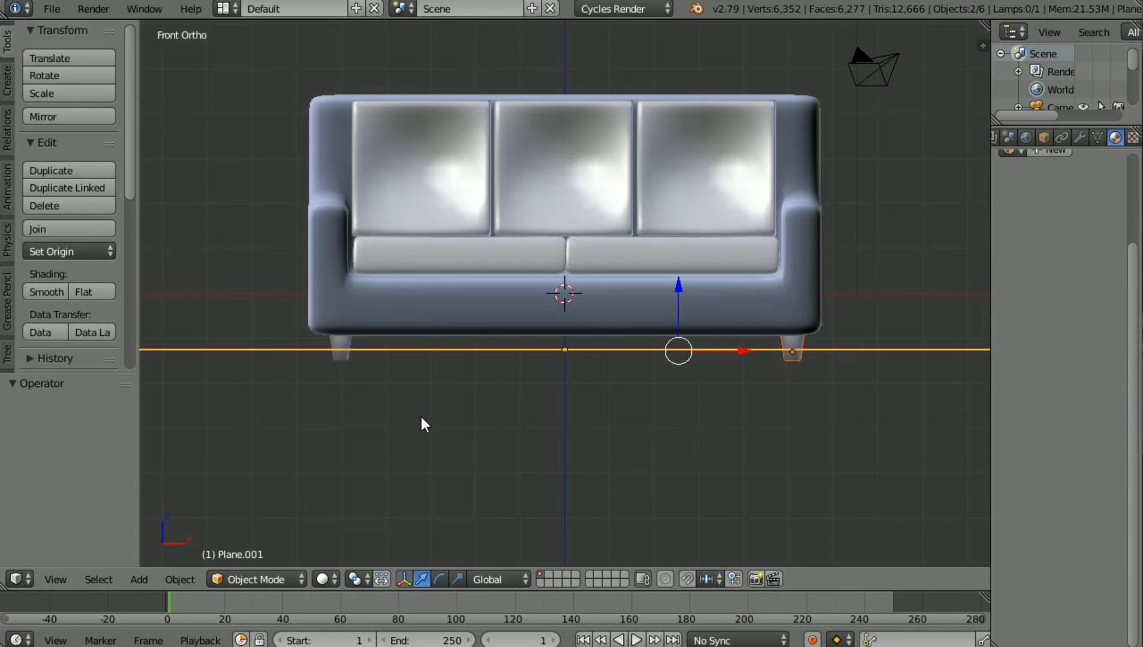
pyautogui.press('KP_5')
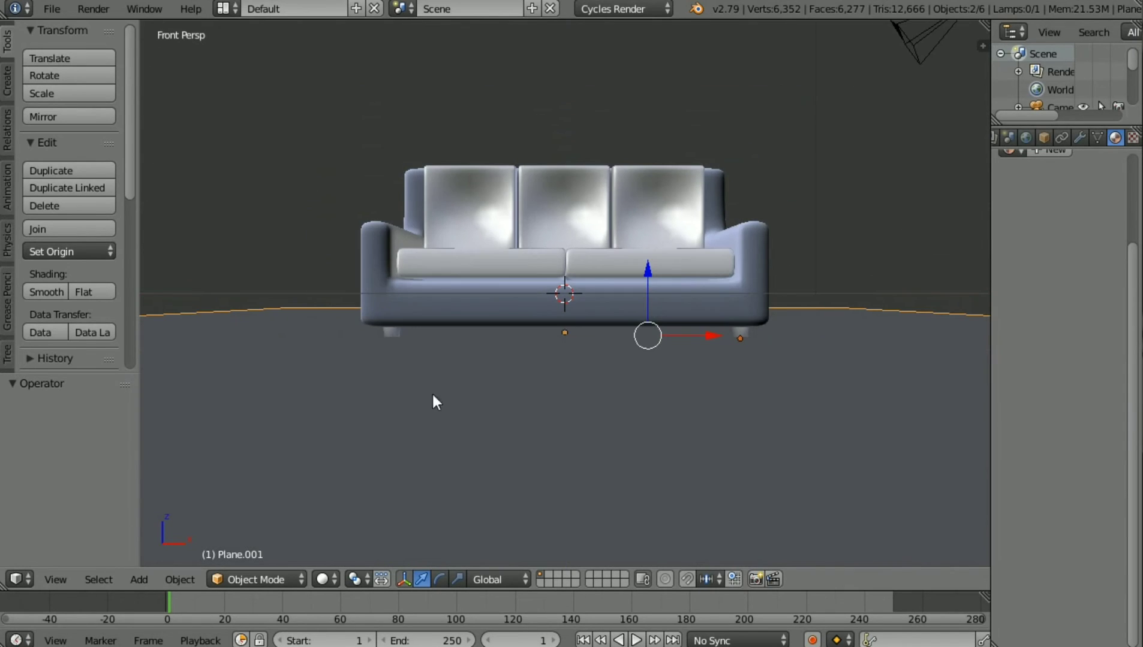
pyautogui.keyDown('shift'); pyautogui.rightClick(391, 333); pyautogui.keyUp('shift')
pyautogui.rightClick(244, 348)
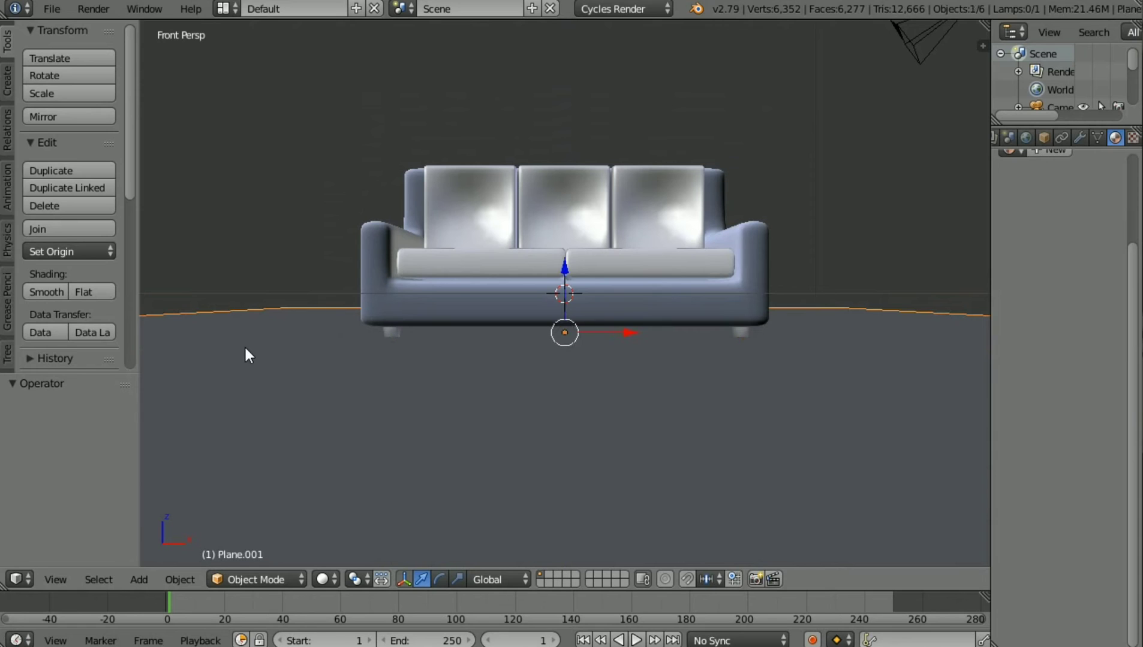
# Step: Select the left and right front legs together
pyautogui.scroll(2, 513, 313)
pyautogui.scroll(2, 513, 314)
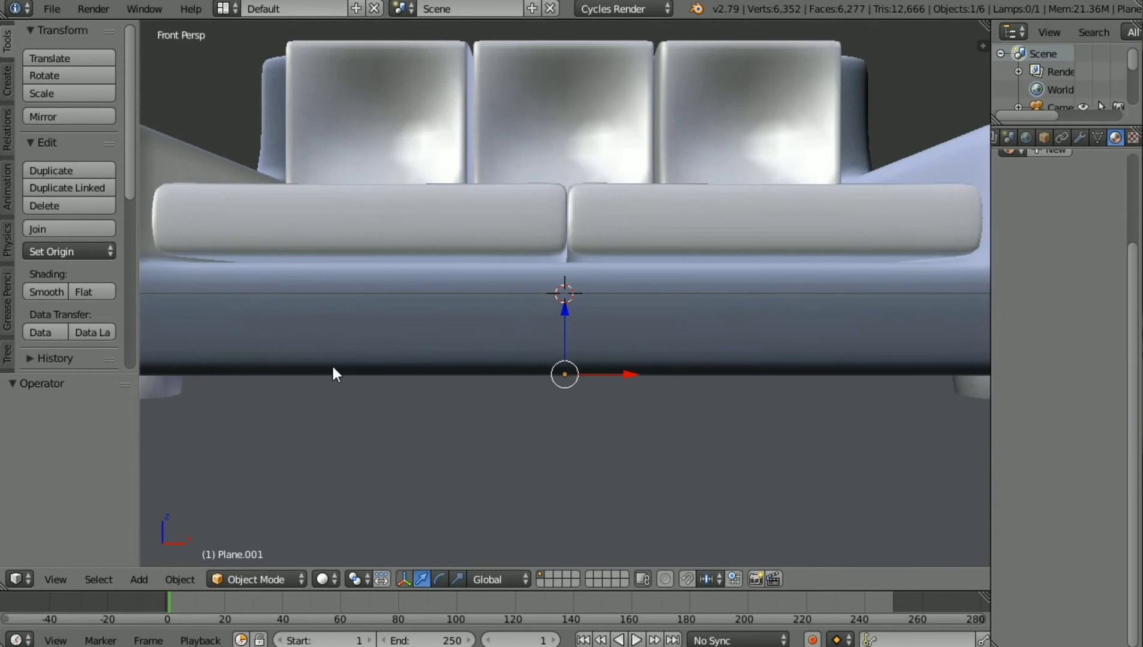
pyautogui.scroll(-2, 330, 364)
pyautogui.rightClick(241, 368)
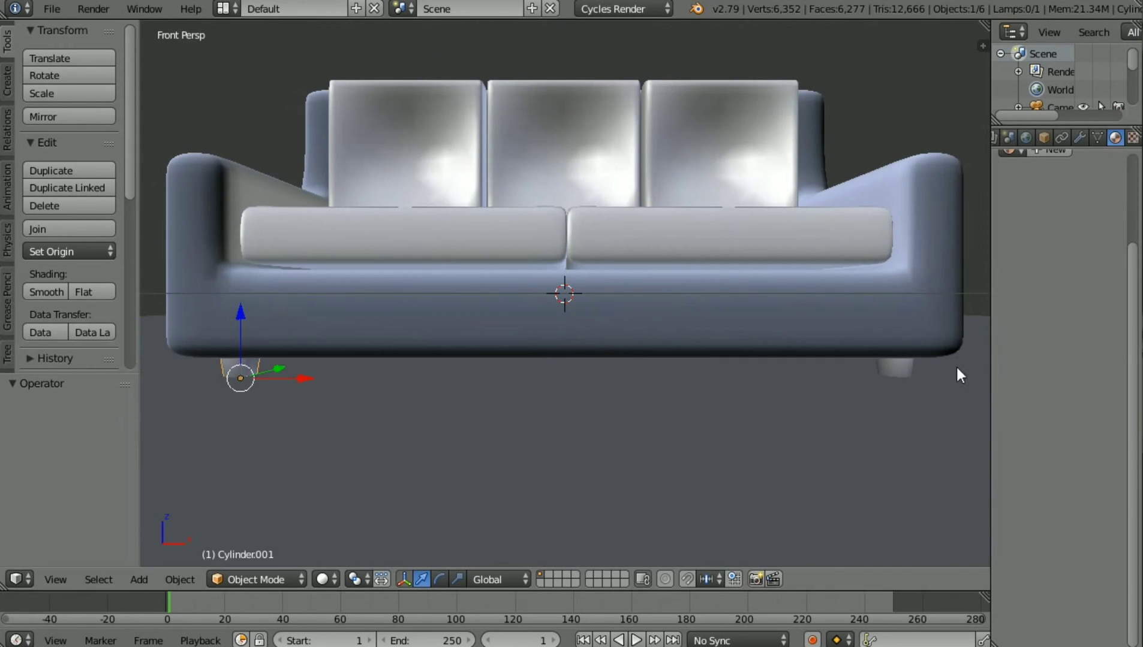
pyautogui.keyDown('shift'); pyautogui.rightClick(896, 367); pyautogui.keyUp('shift')
pyautogui.scroll(-2, 734, 434)
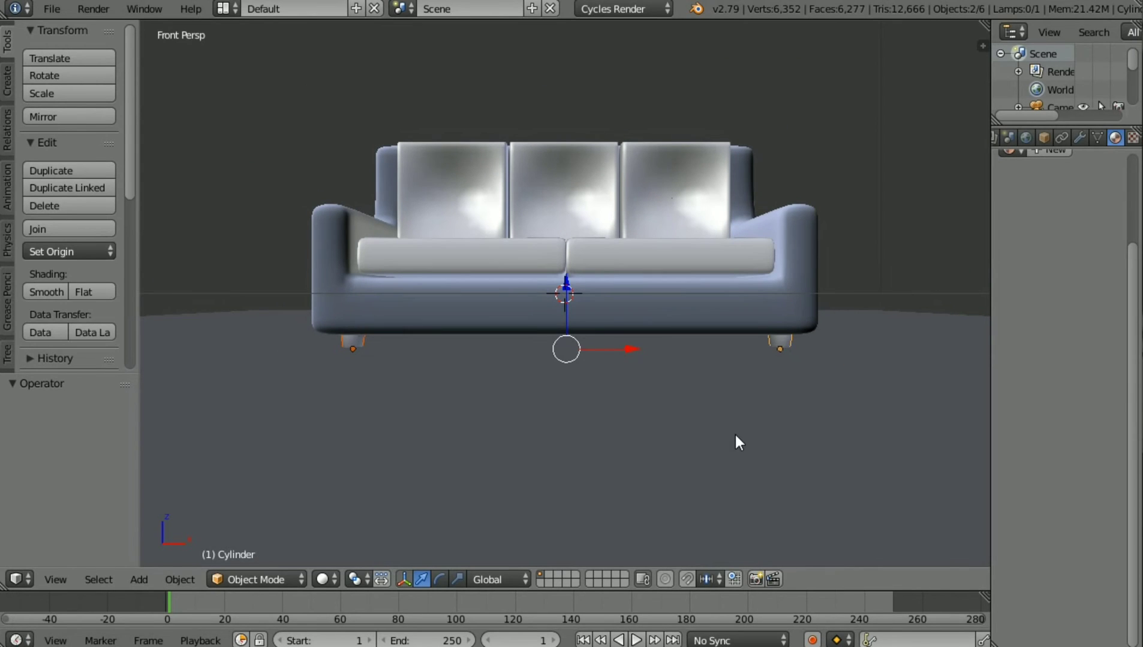
# Step: Duplicate both front legs and shift the copies 2.804 along Y under the back corners
pyautogui.press('KP_3')
pyautogui.press('KP_5')
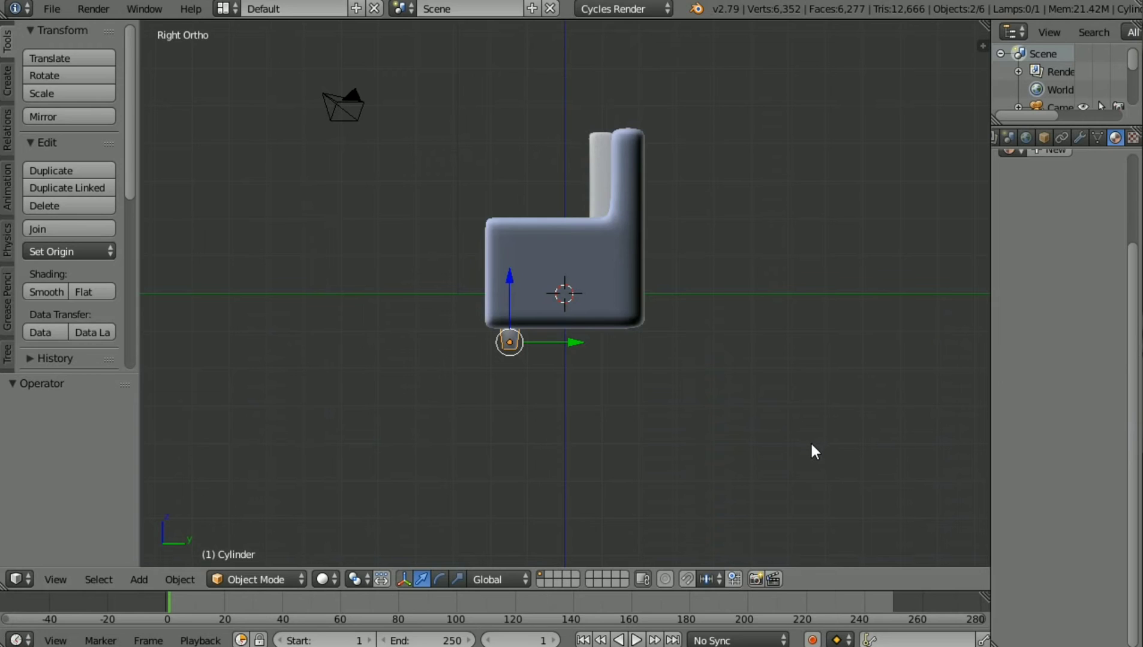
pyautogui.hotkey('shift', 'd')
pyautogui.press('y')
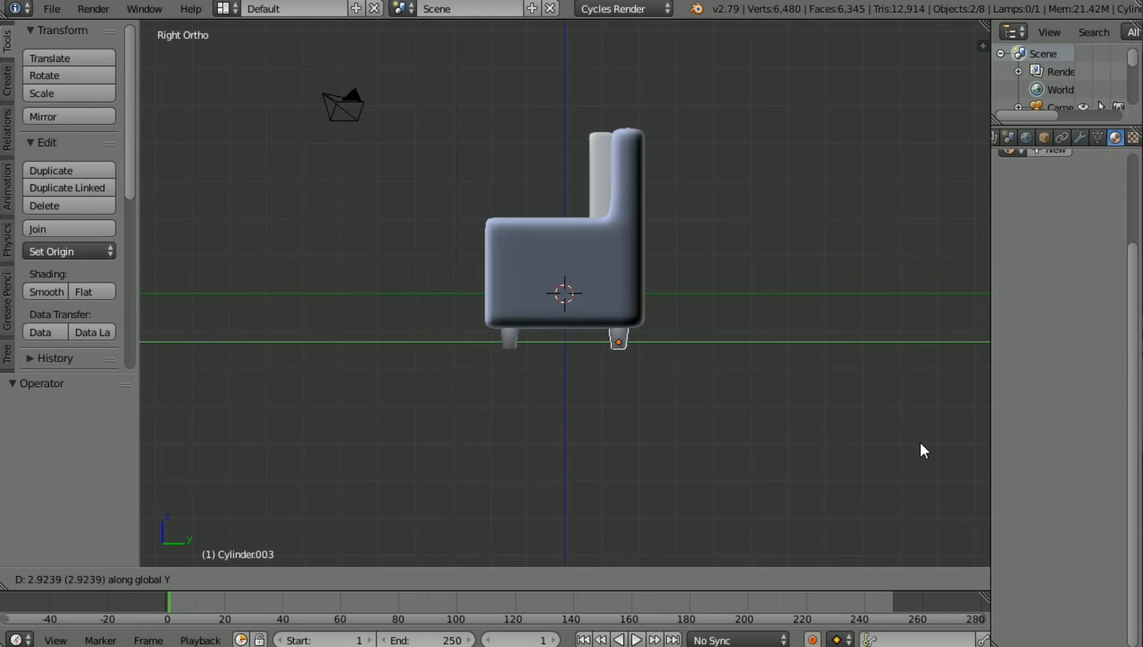
pyautogui.click(843, 462)
# Step: Preview the four-legged sofa in rendered shading from several angles, then return to solid shading
pyautogui.hotkey('shift', 'z')
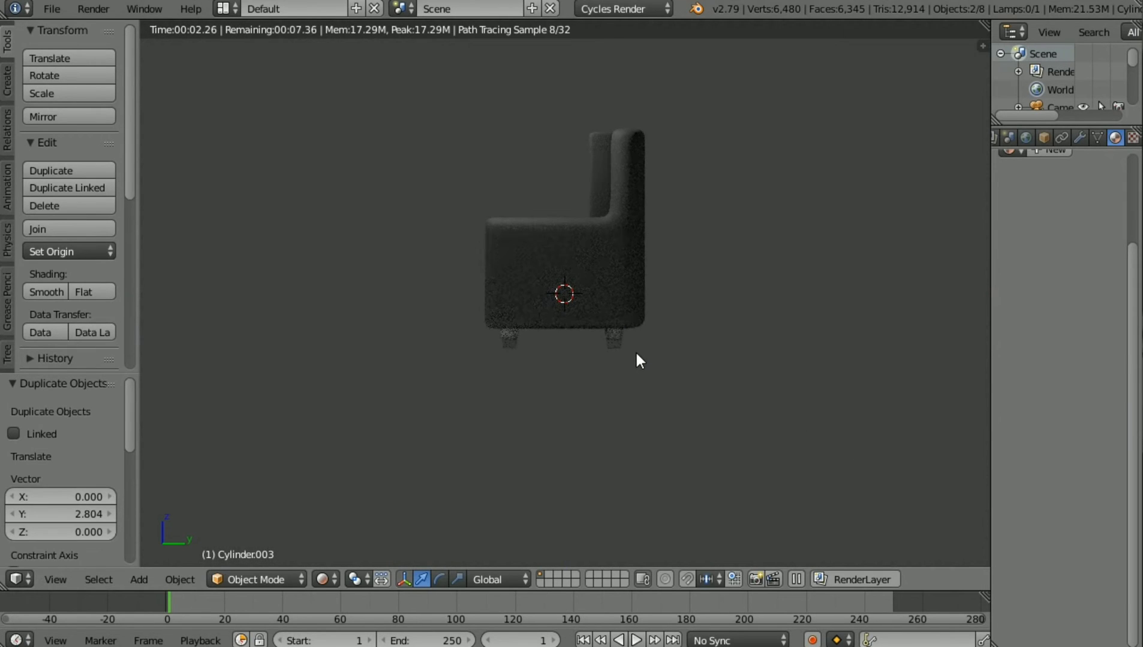
pyautogui.press('KP_5')
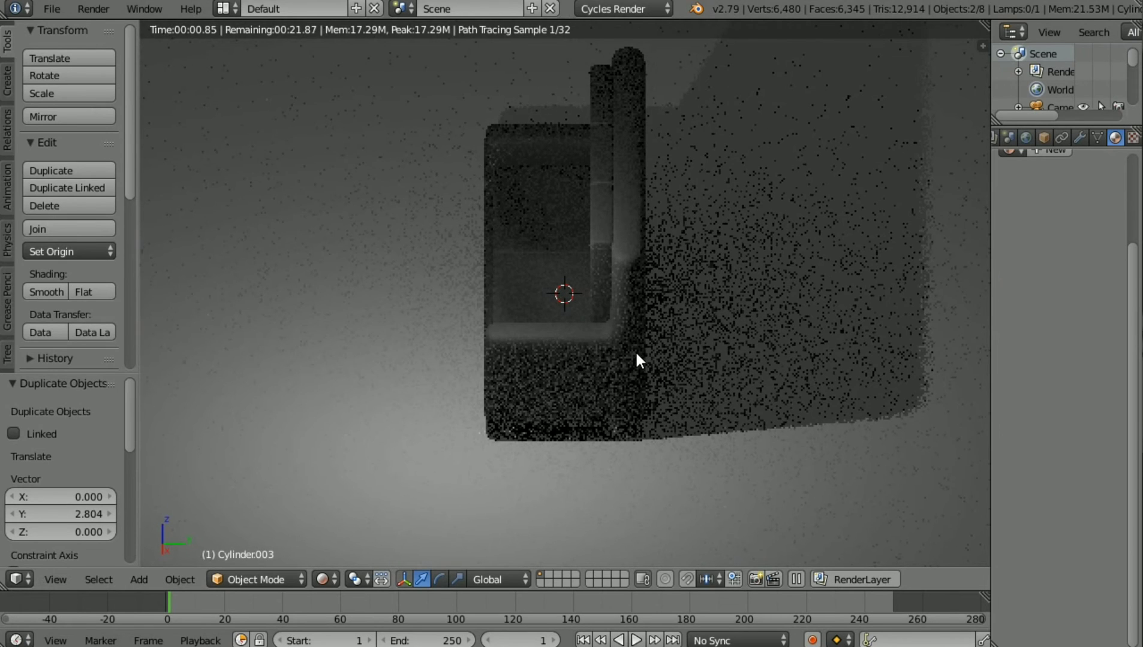
pyautogui.press('KP_0')
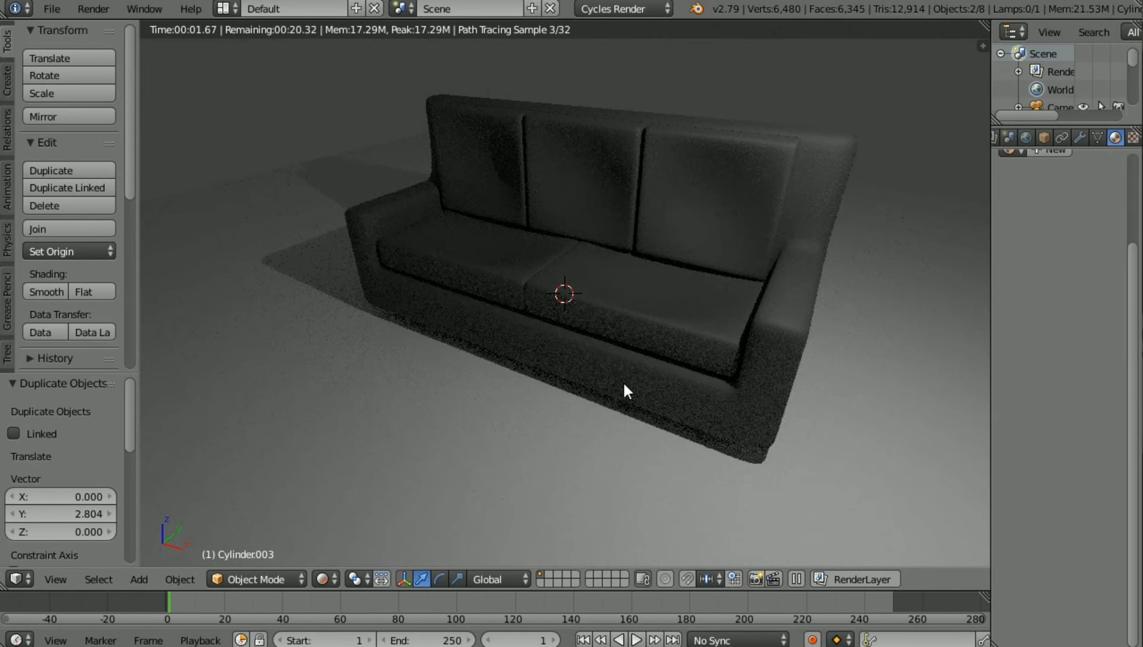
pyautogui.press('KP_1')
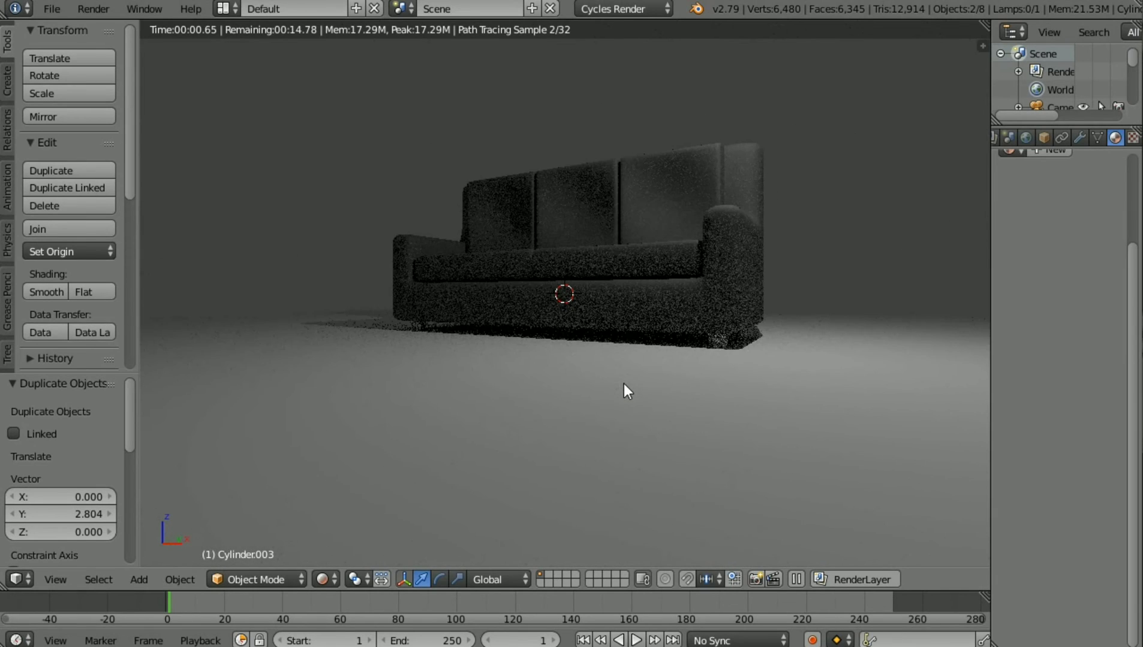
pyautogui.scroll(1, 724, 349)
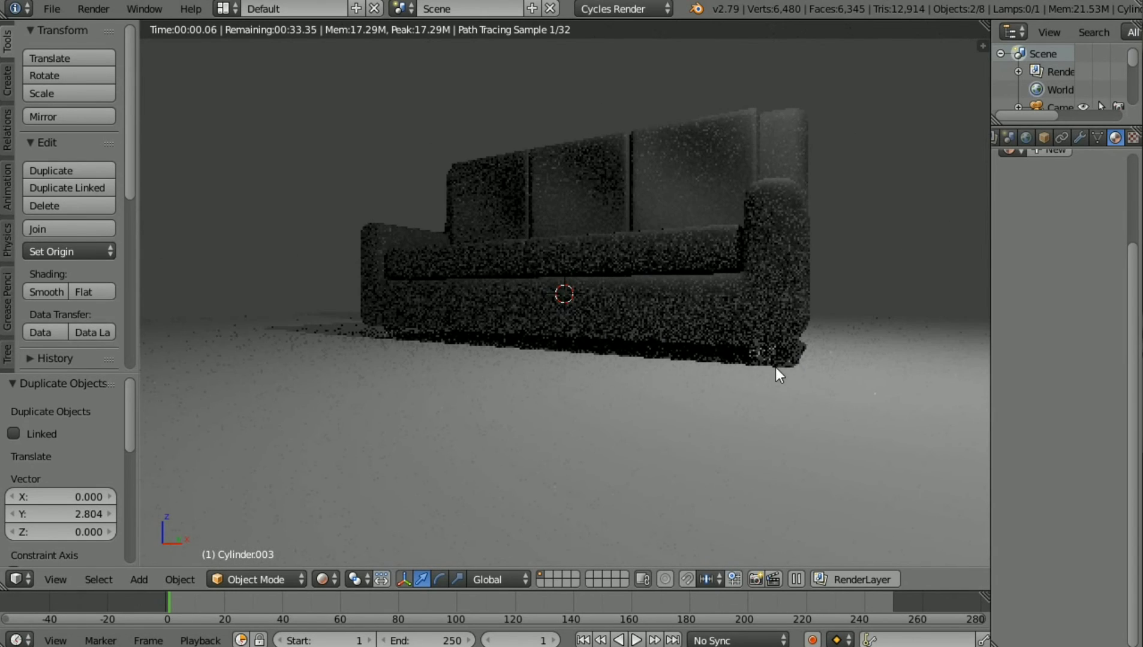
pyautogui.hotkey('shift', 'z')
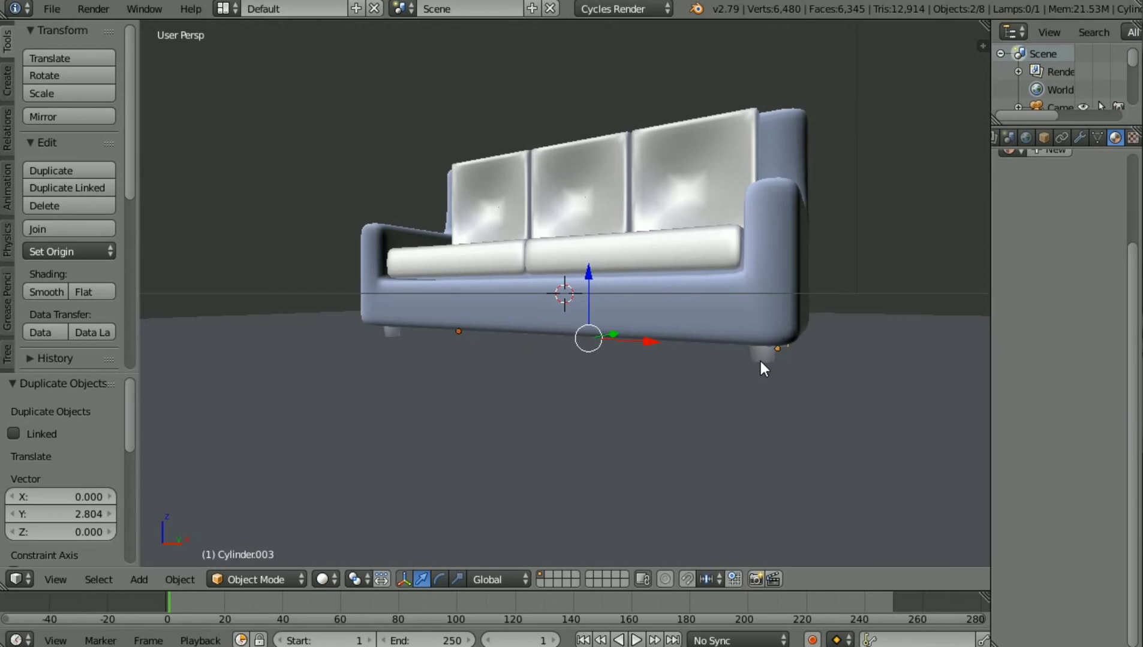
# Step: Select all four legs, orbiting to reach the back pair and deselecting the floor and sofa body
pyautogui.rightClick(758, 360)
pyautogui.keyDown('shift'); pyautogui.rightClick(396, 343); pyautogui.keyUp('shift')
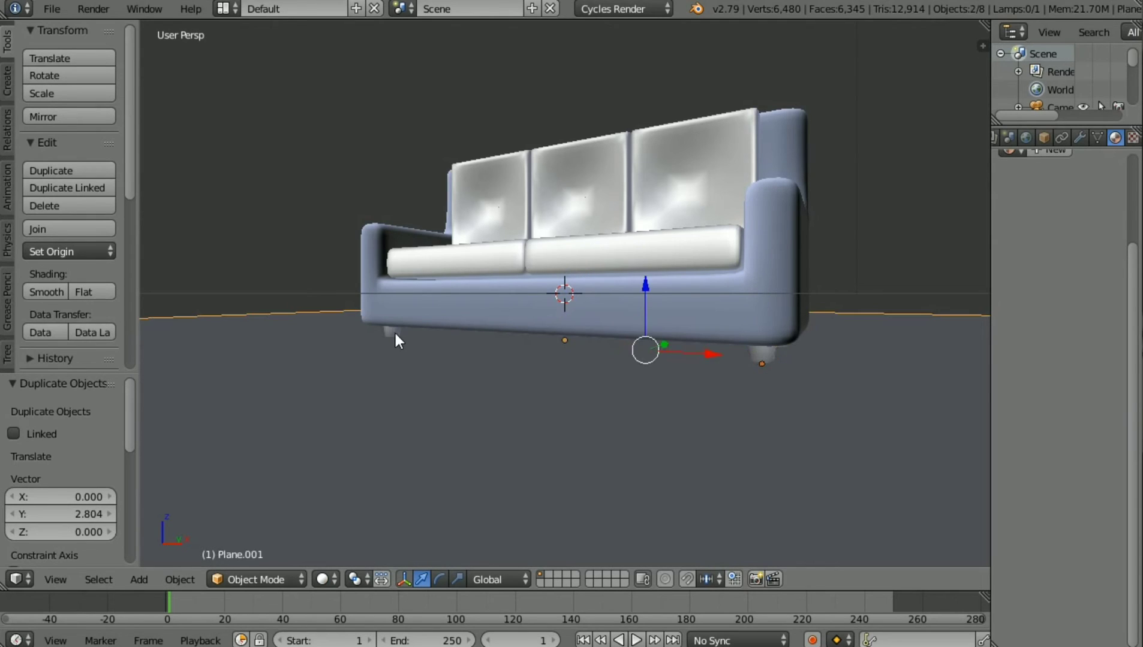
pyautogui.keyDown('shift'); pyautogui.rightClick(396, 344); pyautogui.keyUp('shift')
pyautogui.keyDown('shift'); pyautogui.rightClick(353, 360); pyautogui.keyUp('shift')
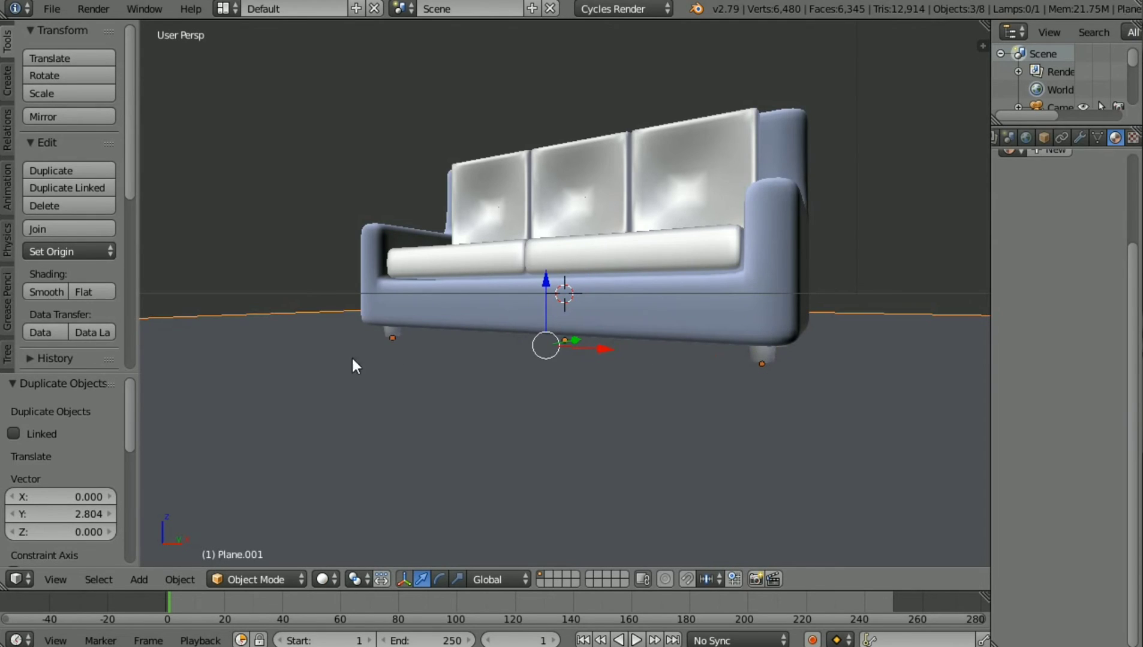
pyautogui.keyDown('shift'); pyautogui.rightClick(382, 333); pyautogui.keyUp('shift')
pyautogui.press('KP_6')
pyautogui.press('KP_6')
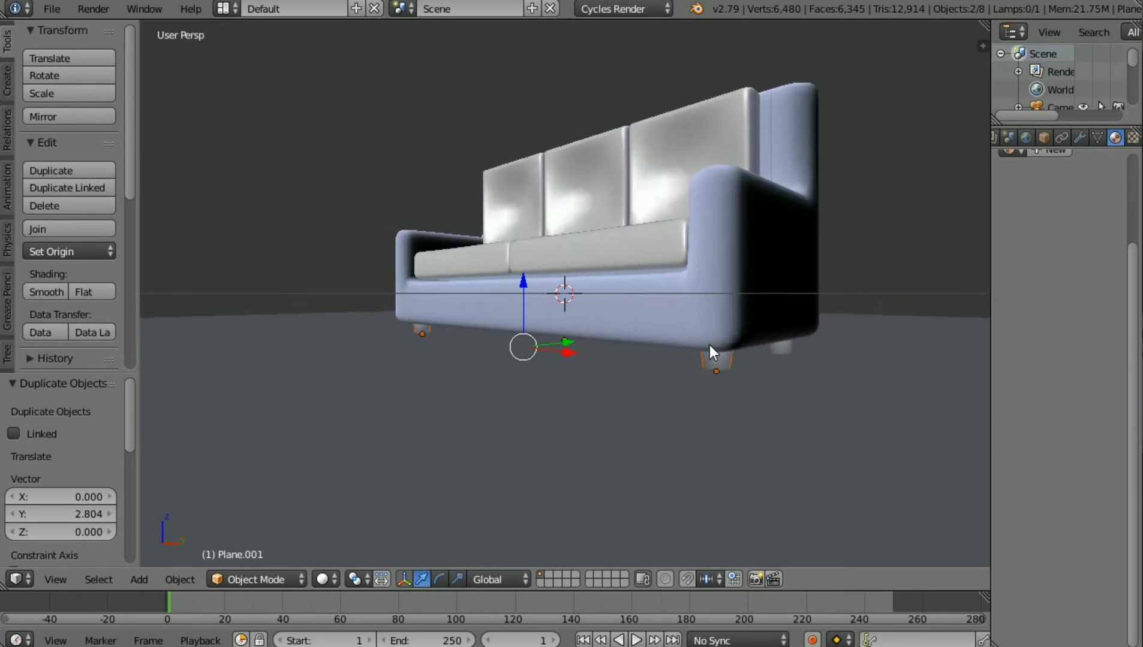
pyautogui.press('KP_6')
pyautogui.press('KP_6')
pyautogui.press('KP_6')
pyautogui.press('KP_6')
pyautogui.press('KP_6')
pyautogui.press('KP_6')
pyautogui.press('KP_6')
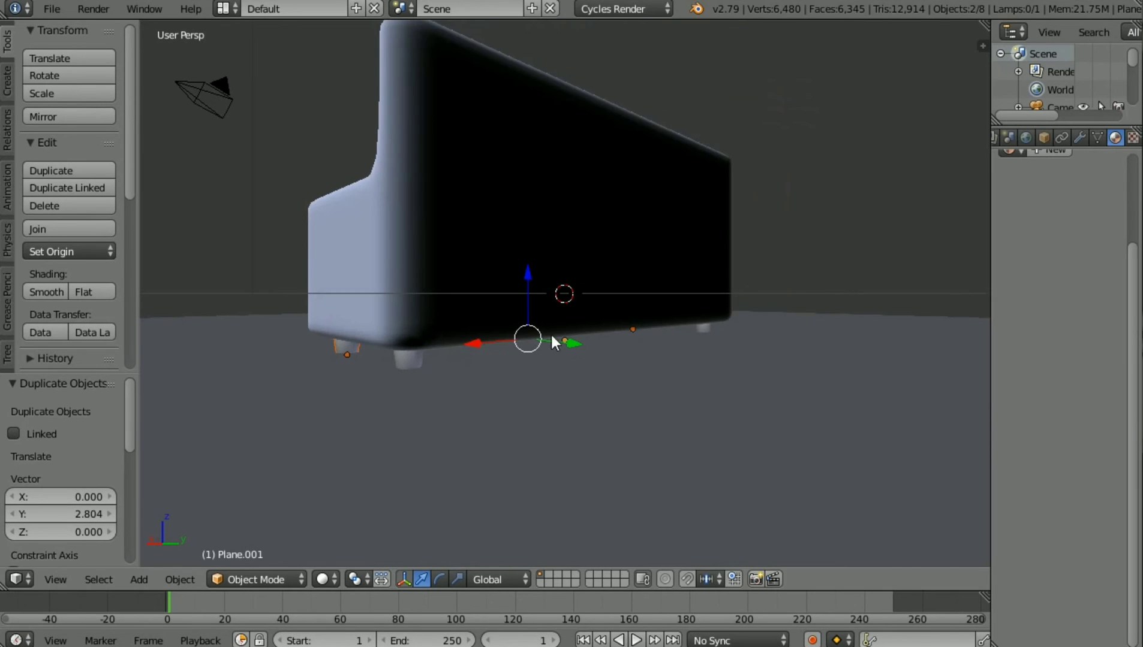
pyautogui.keyDown('shift'); pyautogui.rightClick(398, 357); pyautogui.keyUp('shift')
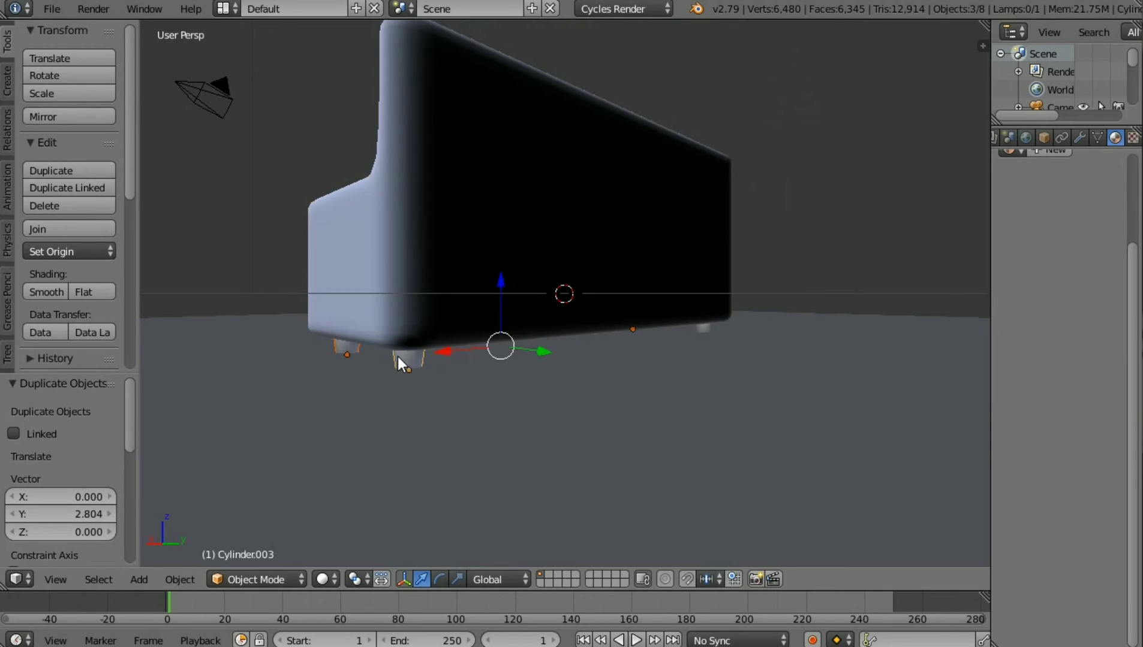
pyautogui.keyDown('shift'); pyautogui.rightClick(707, 327); pyautogui.keyUp('shift')
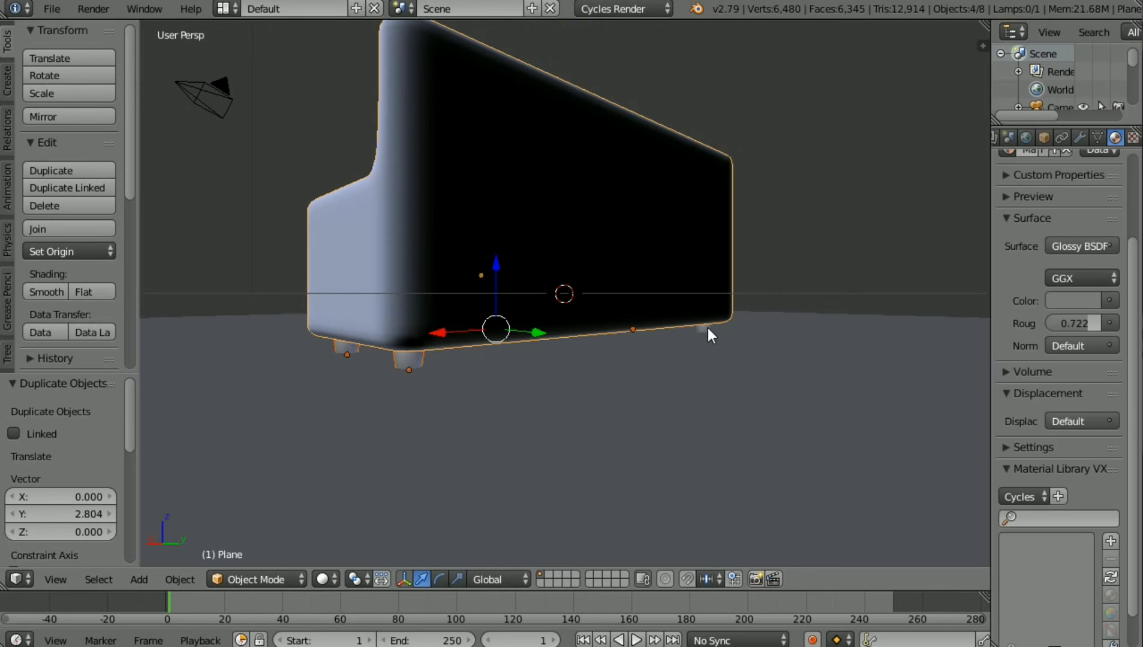
pyautogui.keyDown('shift'); pyautogui.rightClick(473, 161); pyautogui.keyUp('shift')
pyautogui.keyDown('shift'); pyautogui.rightClick(441, 206); pyautogui.keyUp('shift')
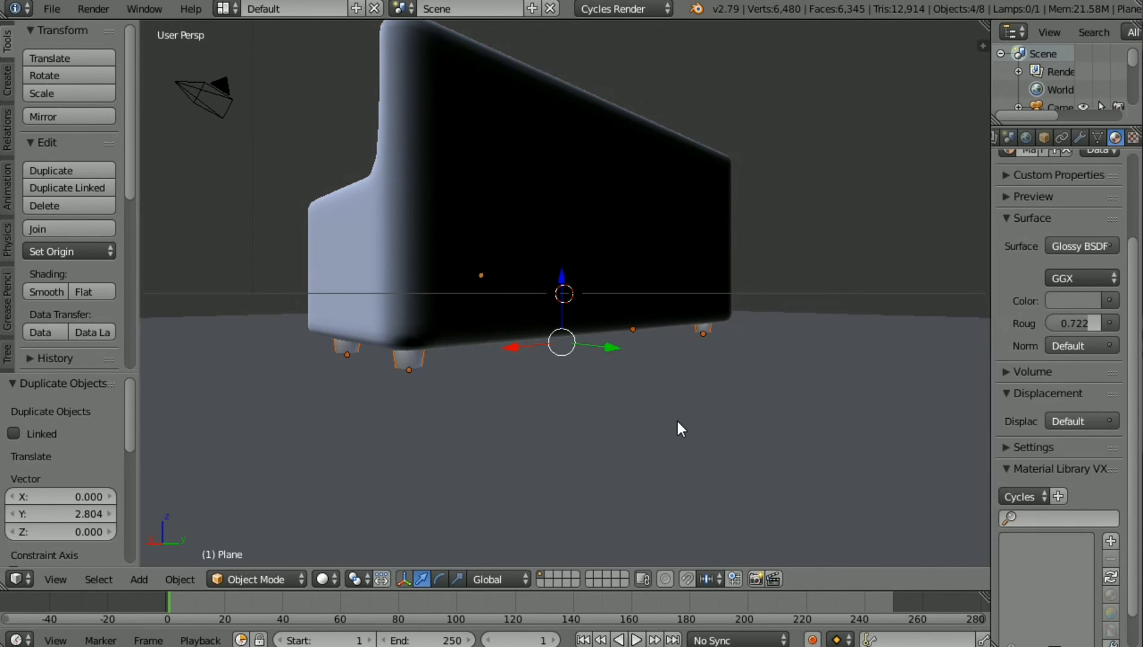
# Step: Attempt joining the selected legs with Ctrl+J twice, orbiting back to the front between tries
pyautogui.hotkey('ctrl', 'j')
pyautogui.scroll(-2, 501, 344)
pyautogui.press('KP_6')
pyautogui.press('KP_6')
pyautogui.press('KP_6')
pyautogui.press('KP_6')
pyautogui.press('KP_6')
pyautogui.press('KP_6')
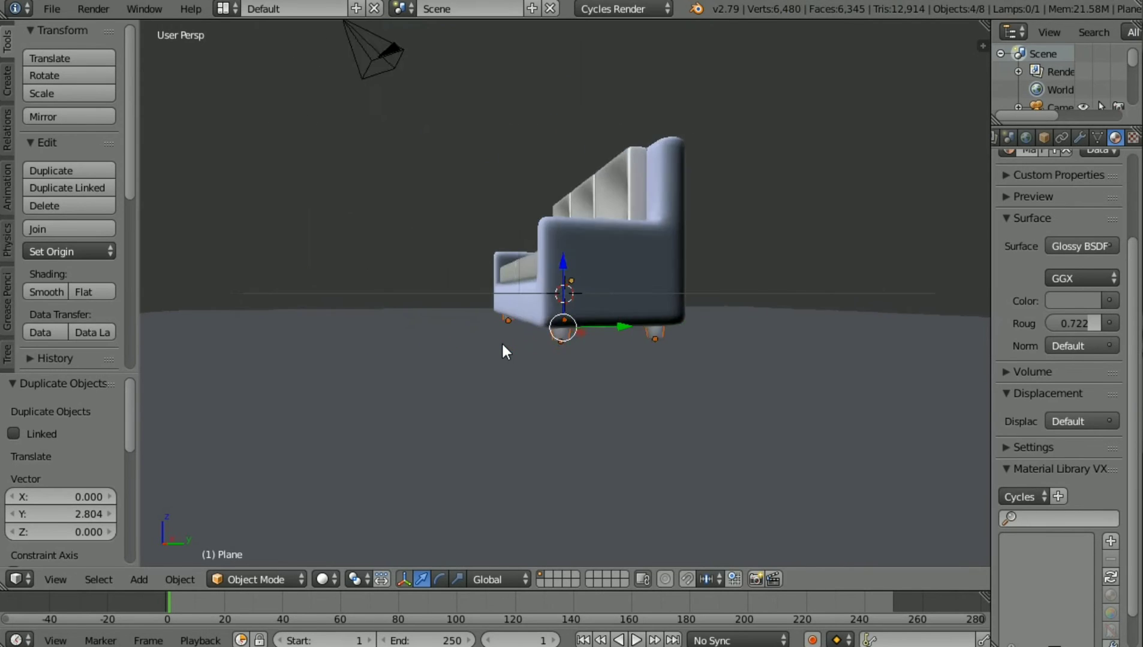
pyautogui.press('KP_6')
pyautogui.press('KP_6')
pyautogui.press('KP_6')
pyautogui.press('KP_6')
pyautogui.press('KP_6')
pyautogui.press('KP_6')
pyautogui.press('KP_6')
pyautogui.press('KP_6')
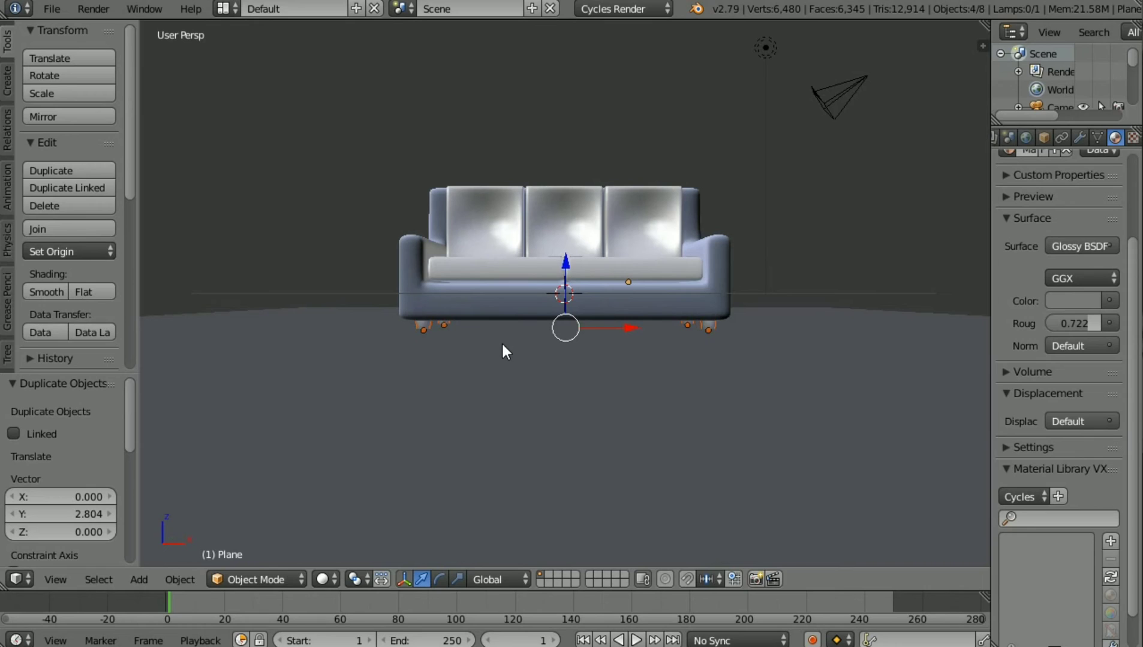
pyautogui.hotkey('ctrl', 'j')
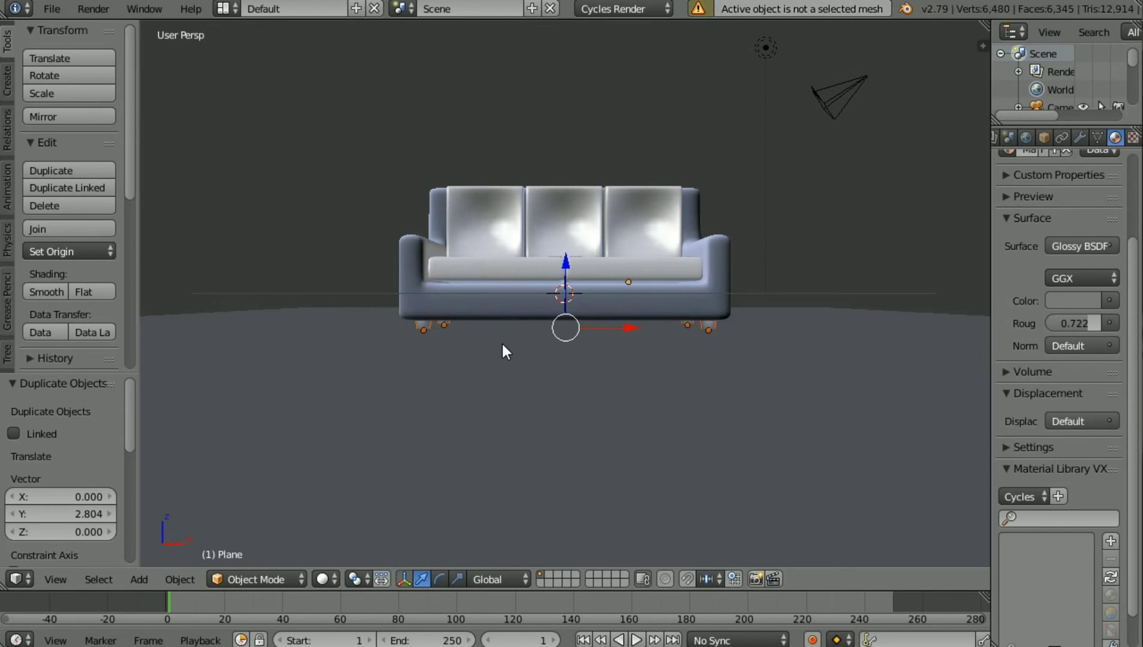
pyautogui.scroll(1, 743, 366)
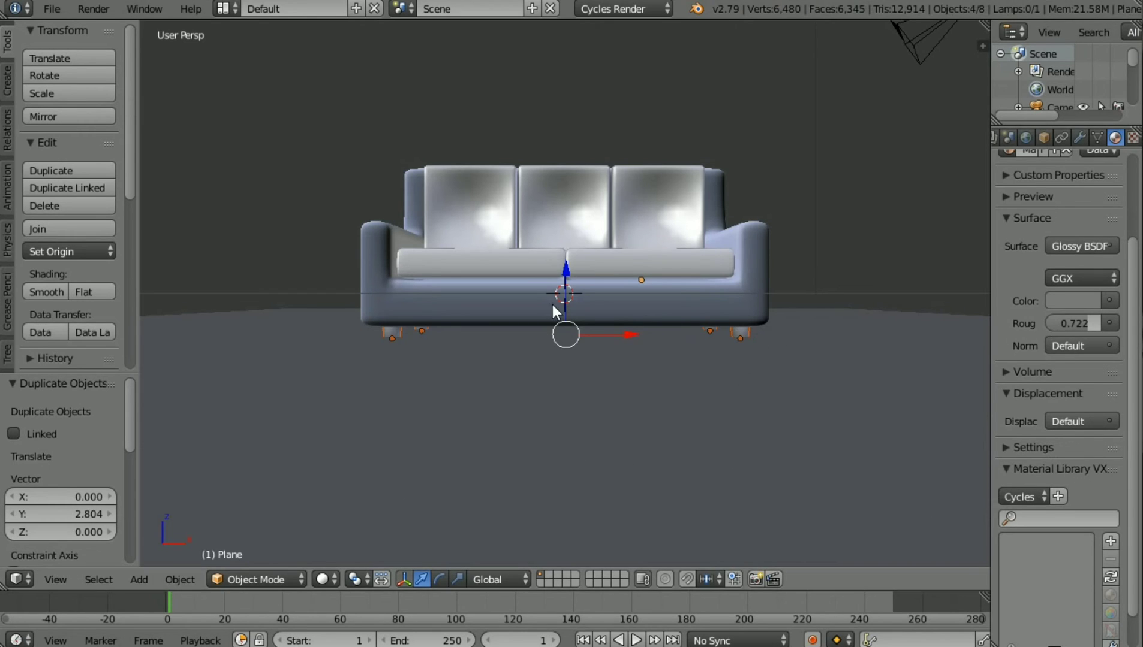
# Step: Toggle the Cycles preview on and off while tilting and zooming out over the whole scene
pyautogui.hotkey('shift', 'z')
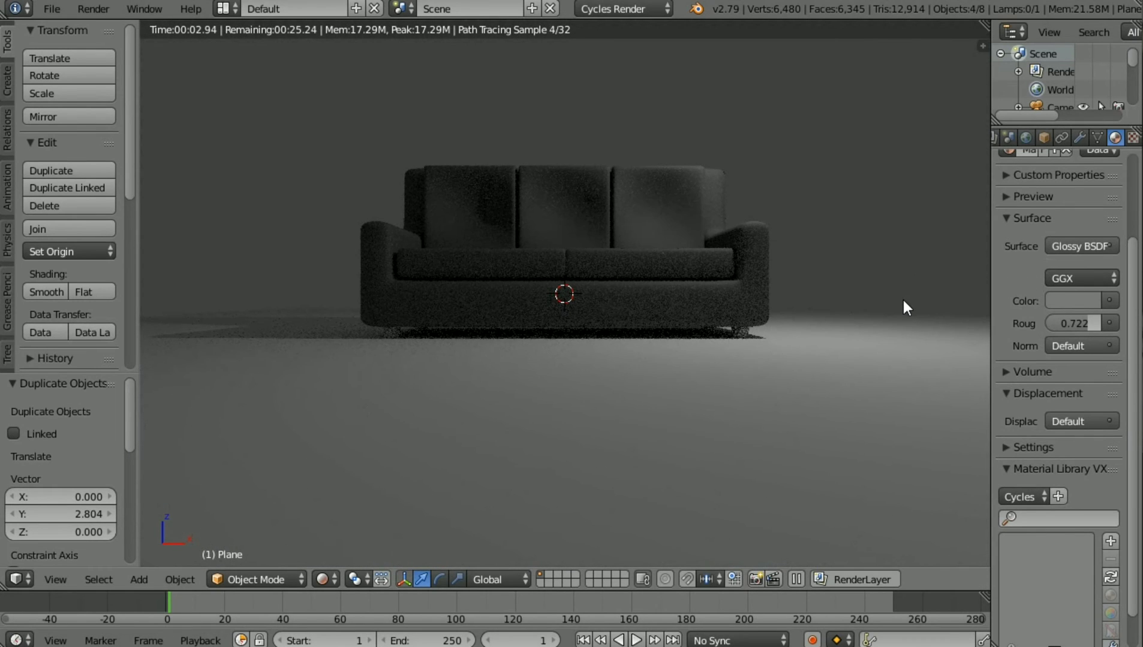
pyautogui.hotkey('shift', 'z')
pyautogui.press('KP_8')
pyautogui.press('KP_8')
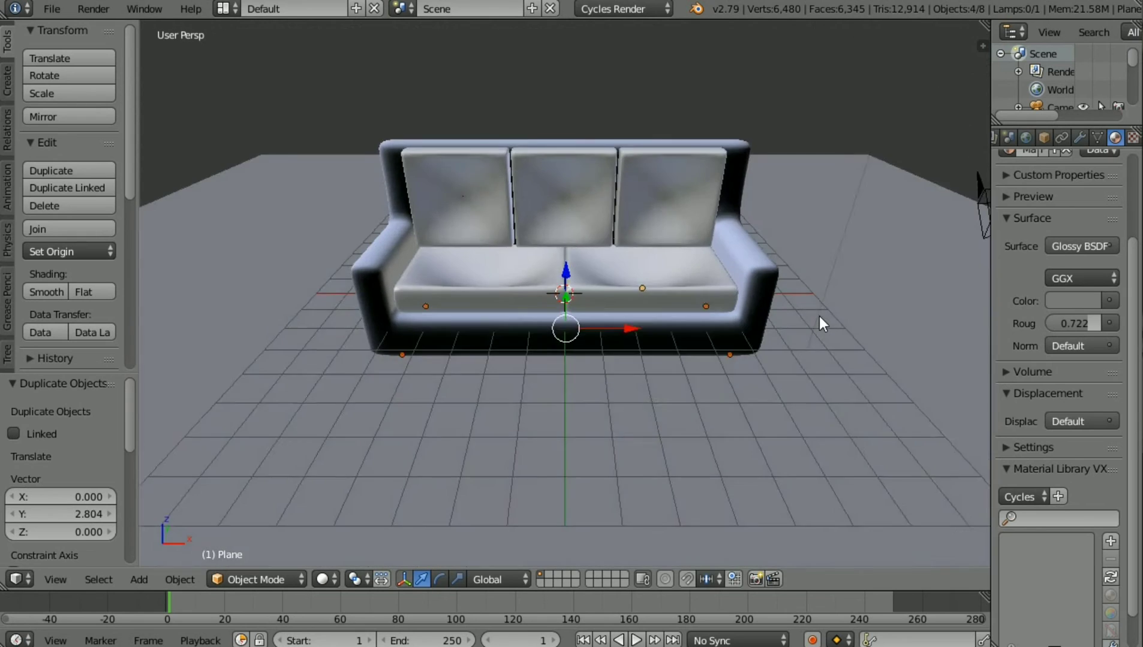
pyautogui.scroll(-4, 799, 195)
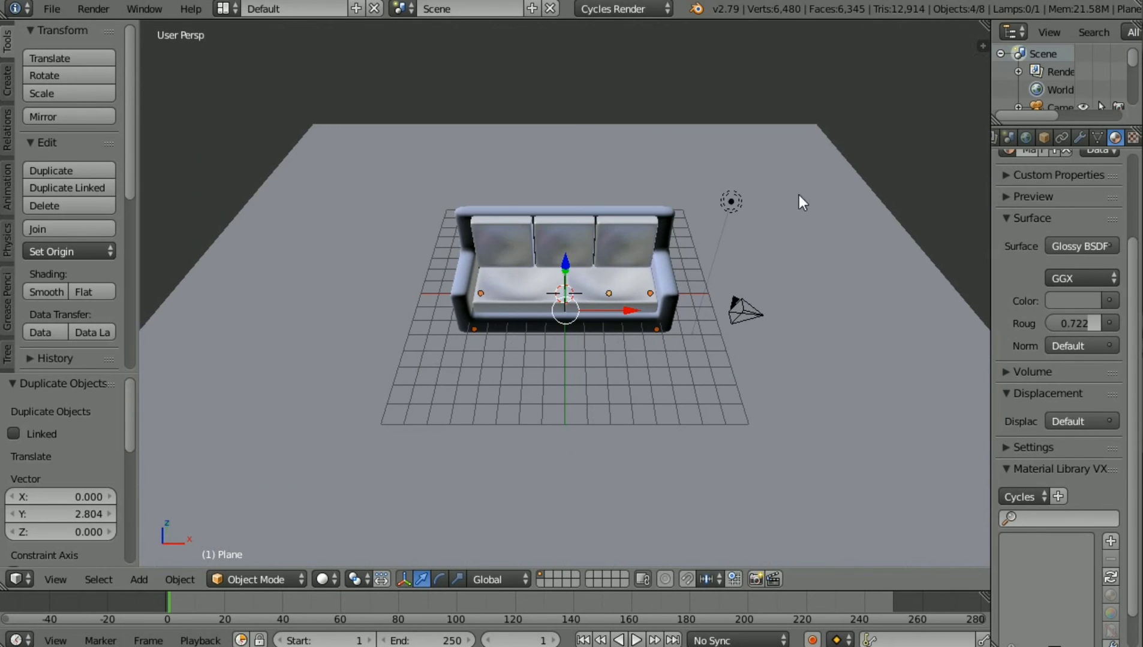
pyautogui.hotkey('shift', 'z')
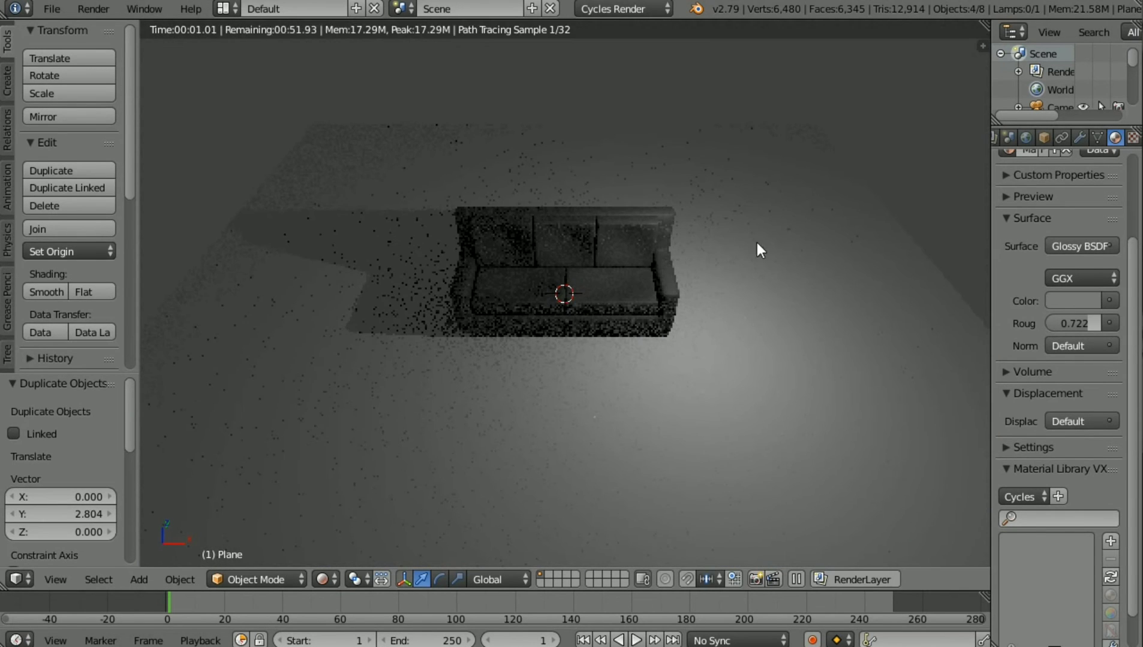
pyautogui.hotkey('shift', 'z')
# Step: Select the floor plane and preview it rendered before returning to solid shading
pyautogui.rightClick(739, 200)
pyautogui.hotkey('shift', 'z')
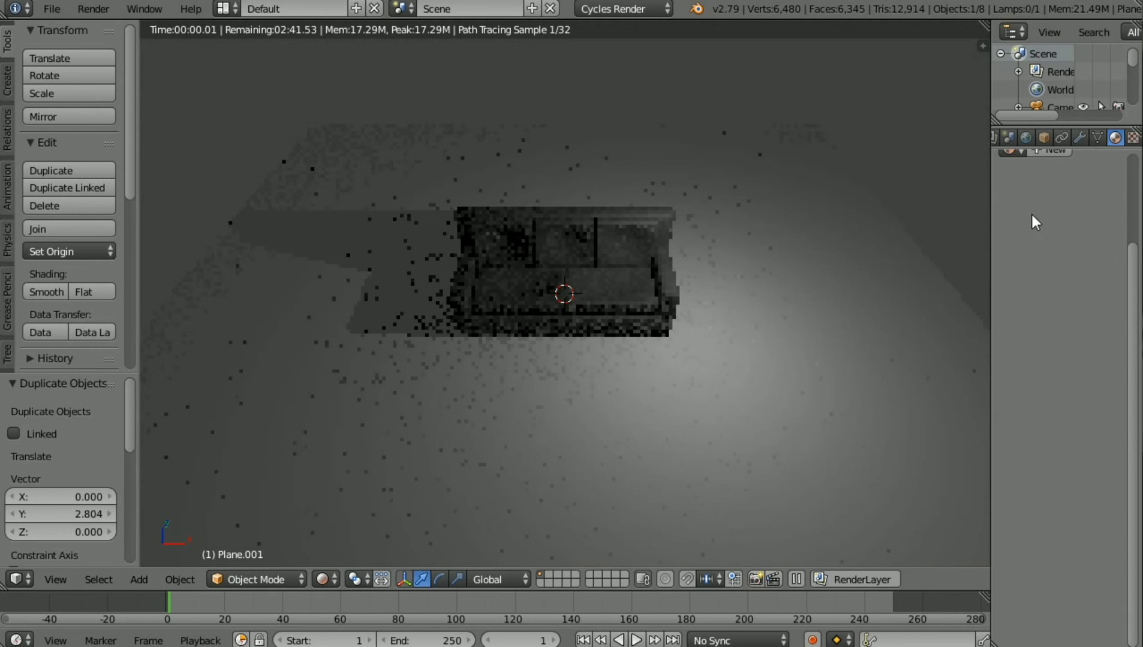
pyautogui.scroll(-3, 1102, 139)
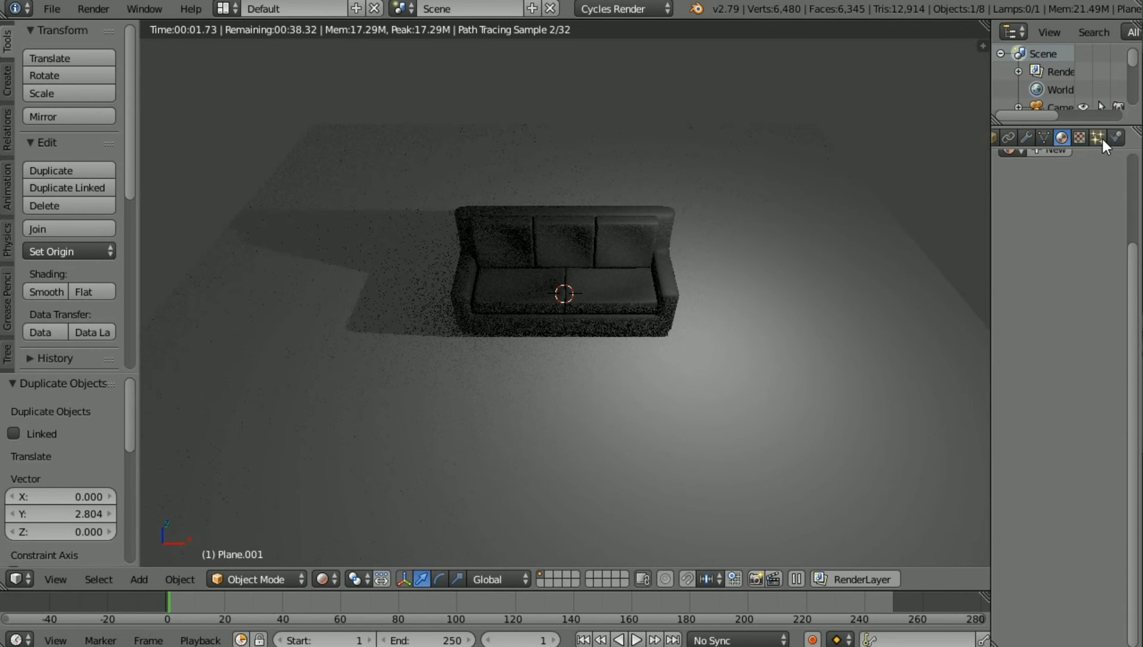
pyautogui.hotkey('shift', 'z')
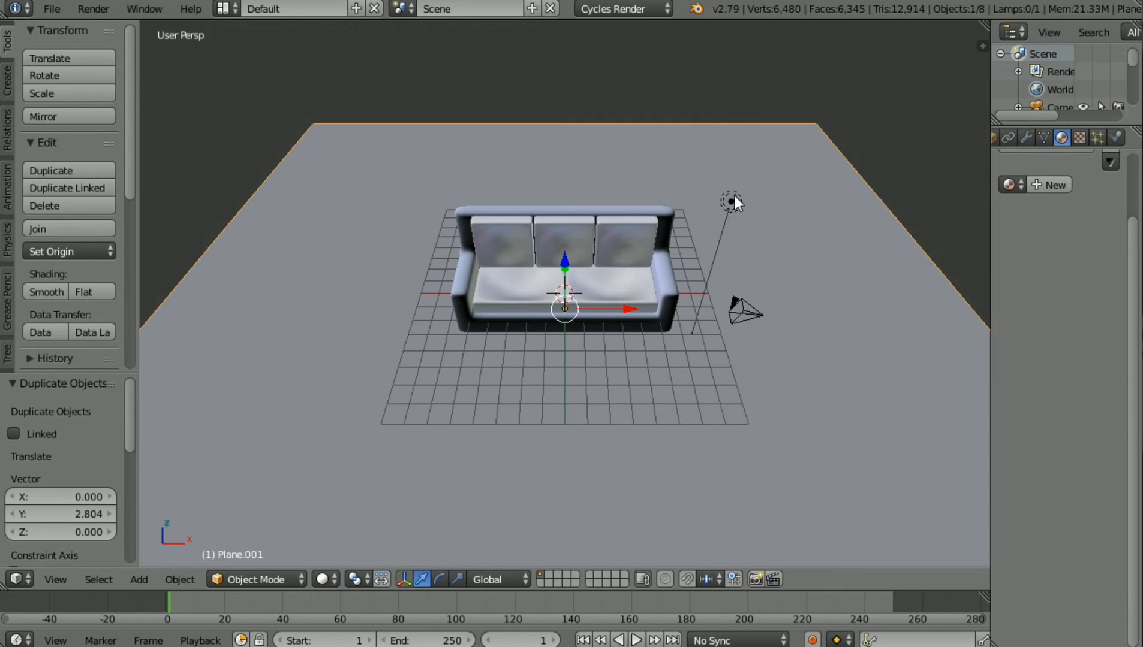
# Step: Select the lamp, preview its lighting rendered, and make it a Sun lamp
pyautogui.rightClick(737, 200)
pyautogui.hotkey('shift', 'z')
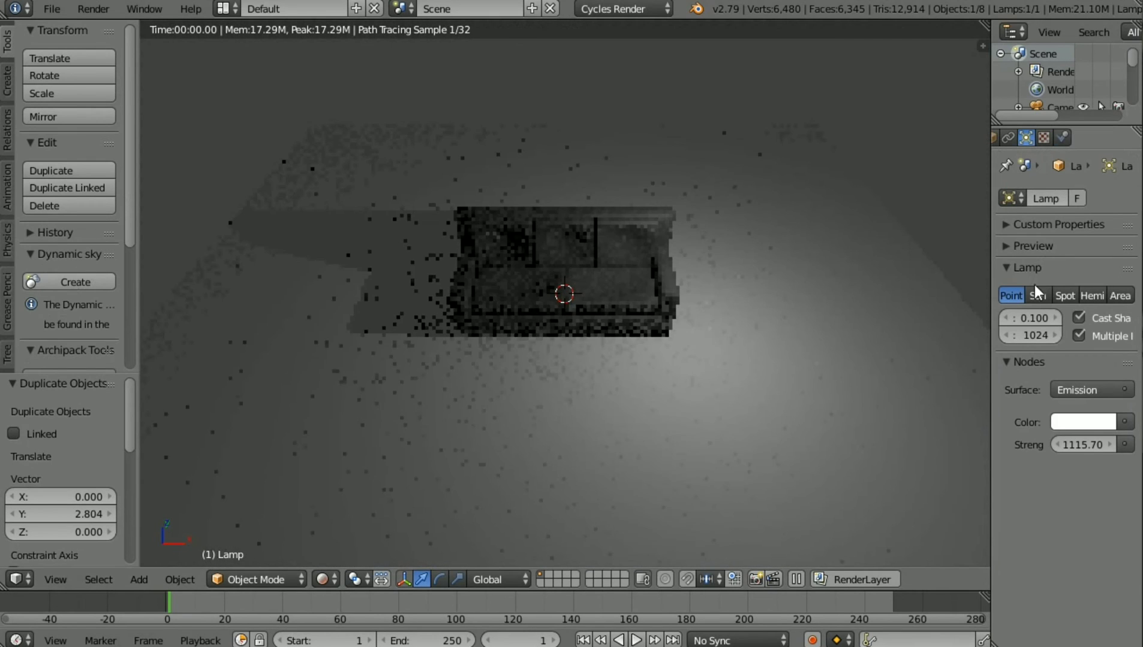
pyautogui.click(1037, 293)
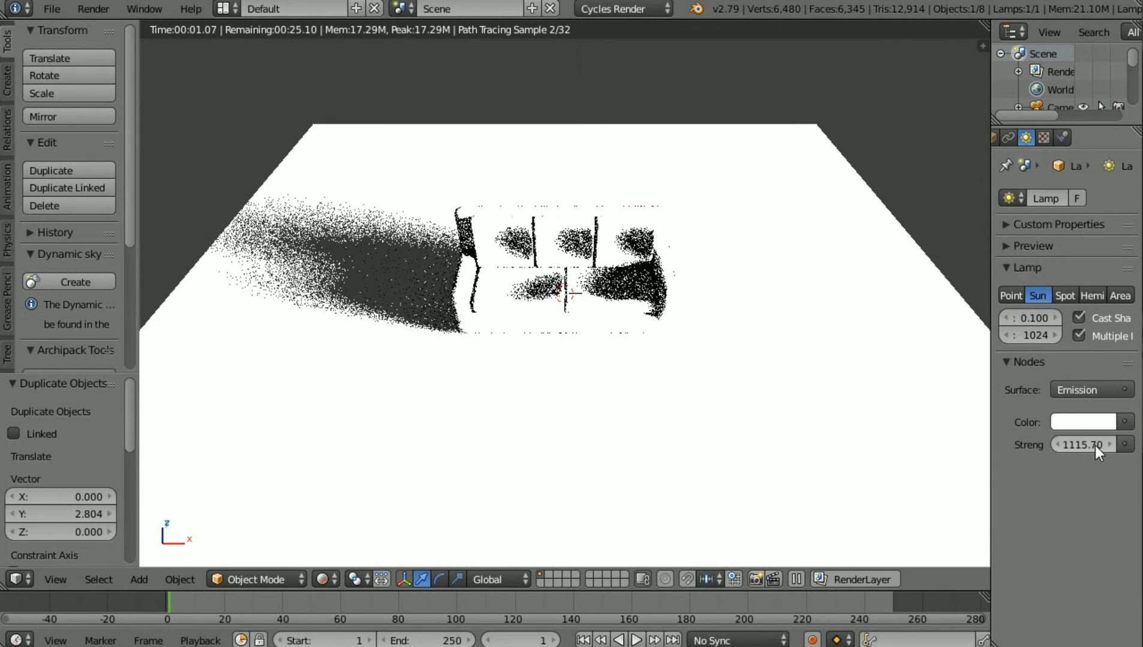
pyautogui.moveTo(1094, 446); pyautogui.dragTo(1055, 446)
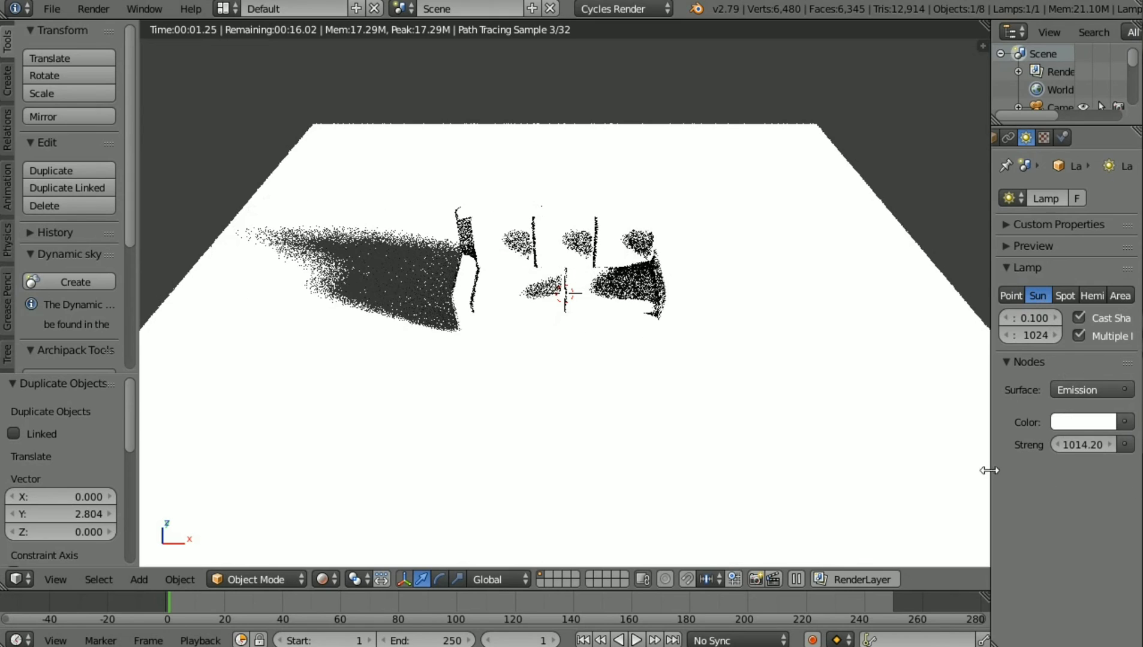
# Step: Set the sun strength to 200, then 1, then drag it up to 5.3
pyautogui.click(1088, 445)
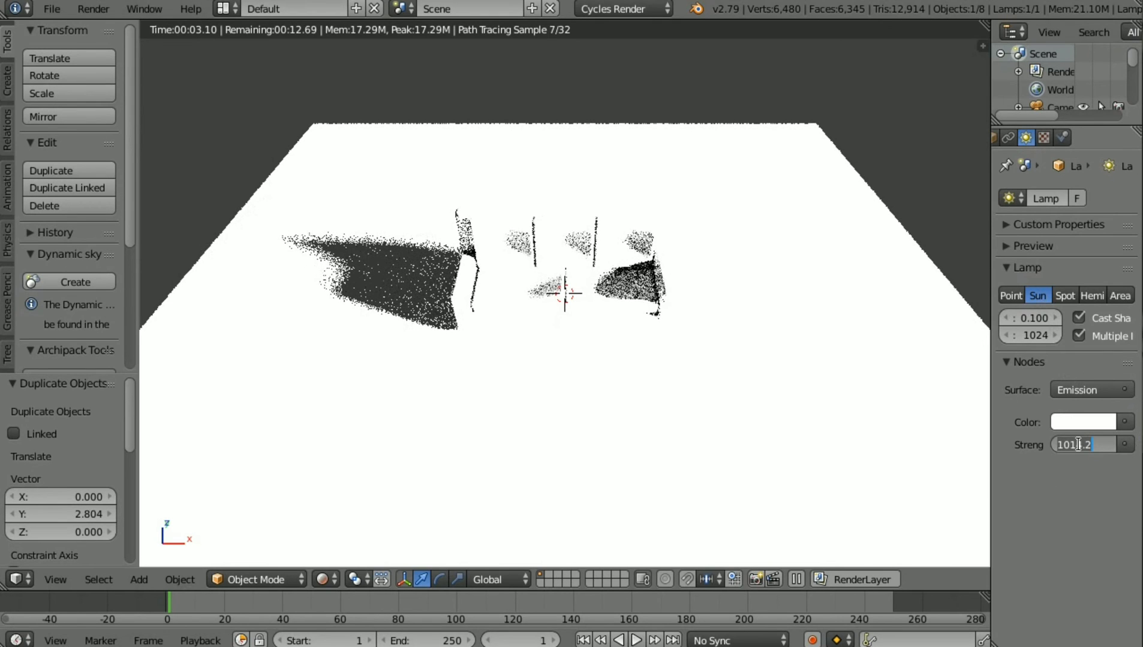
pyautogui.write('200')
pyautogui.press('Return')
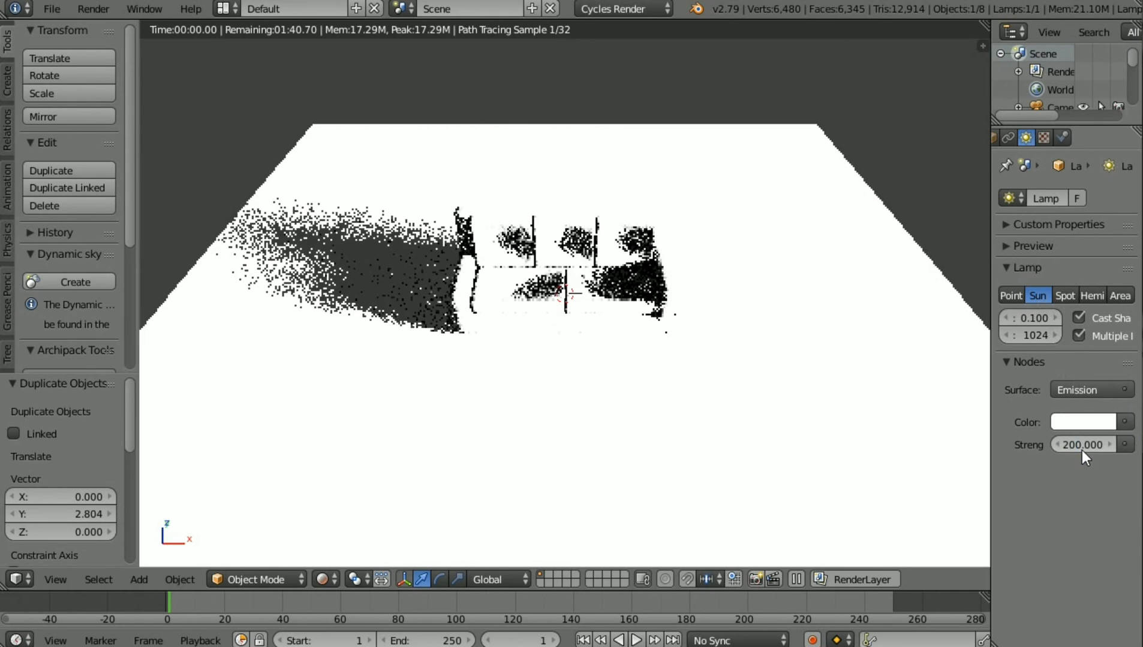
pyautogui.click(1082, 451)
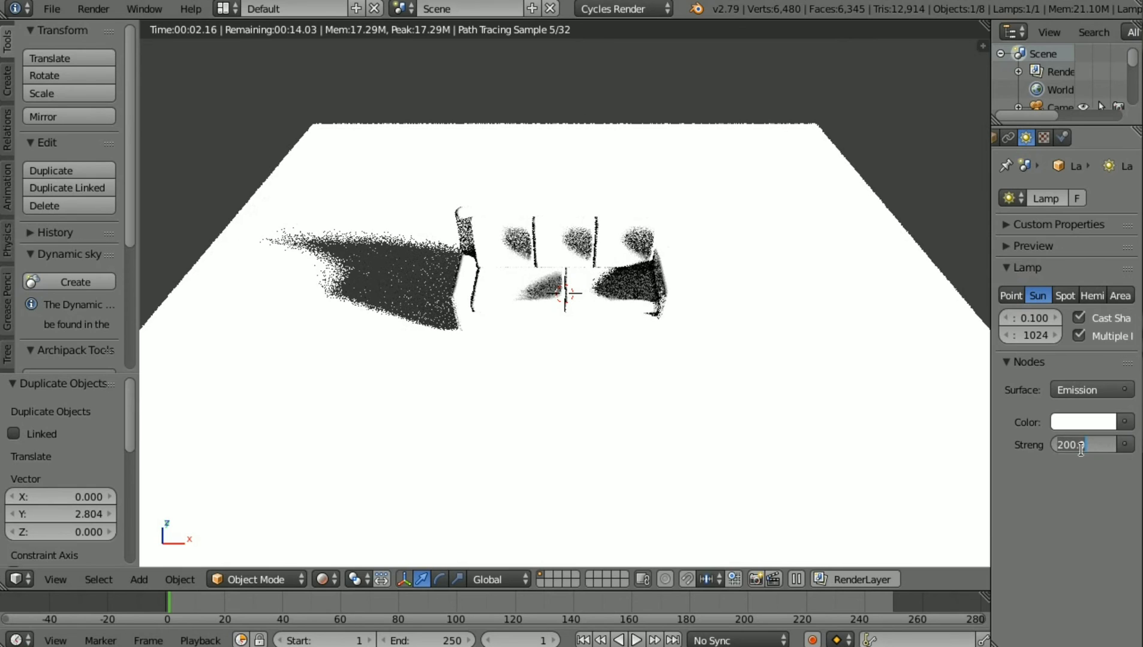
pyautogui.write('1')
pyautogui.press('Return')
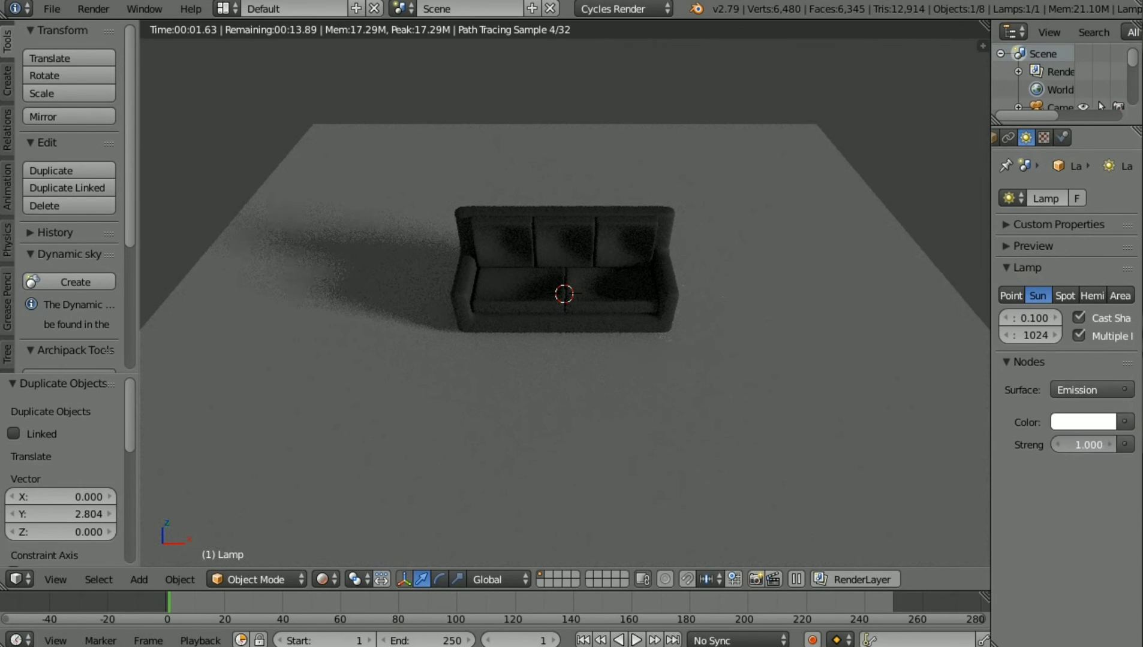
pyautogui.moveTo(1082, 445); pyautogui.dragTo(1115, 445)
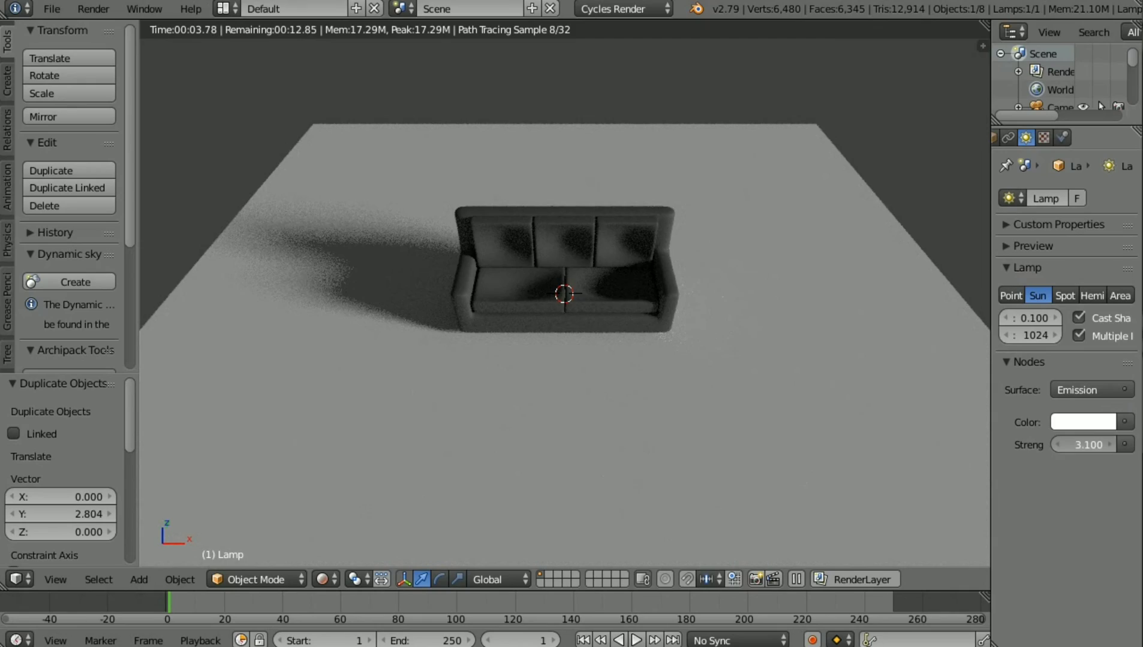
pyautogui.moveTo(1082, 444); pyautogui.dragTo(1115, 445)
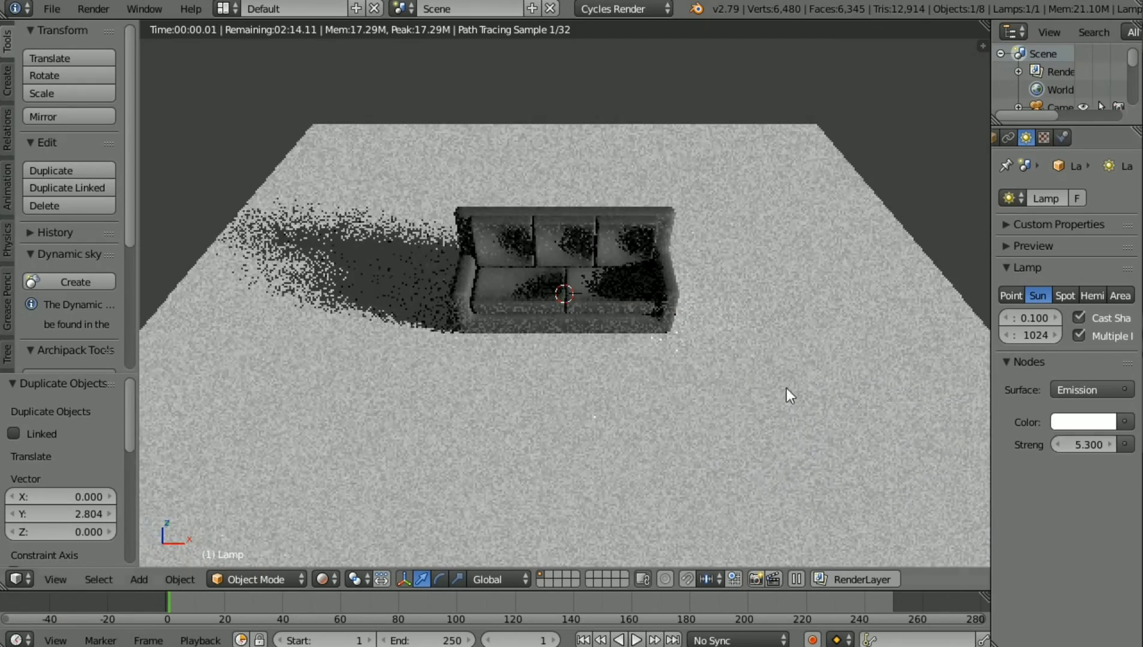
# Step: Give the floor plane a new material with a Glossy BSDF surface
pyautogui.rightClick(572, 477)
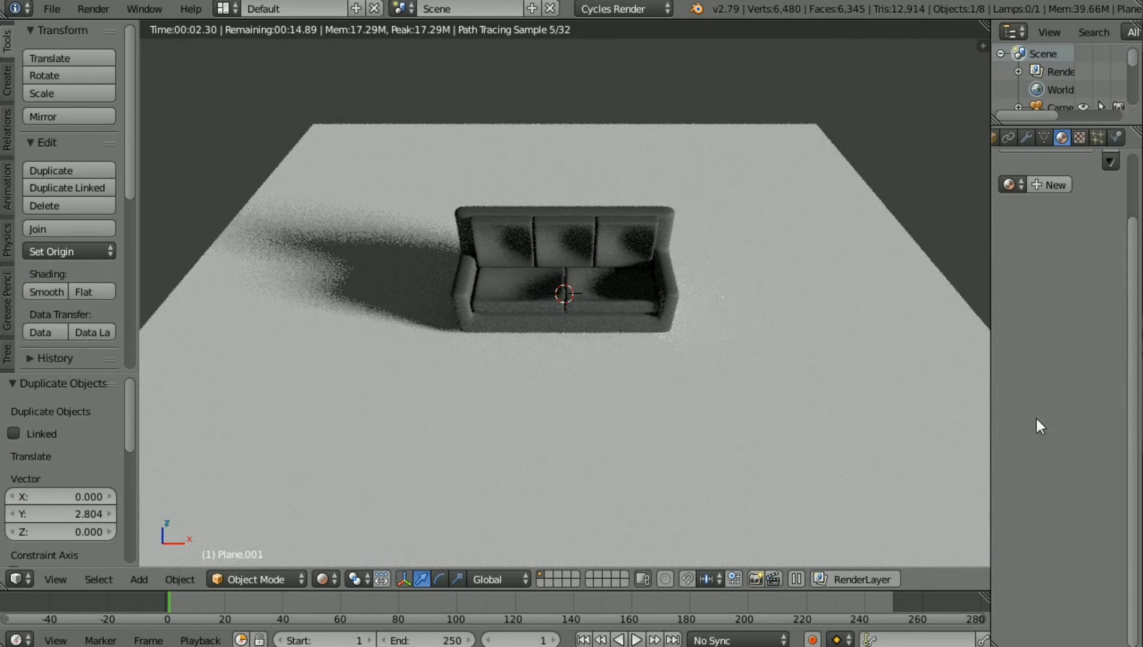
pyautogui.click(1057, 181)
pyautogui.click(1082, 316)
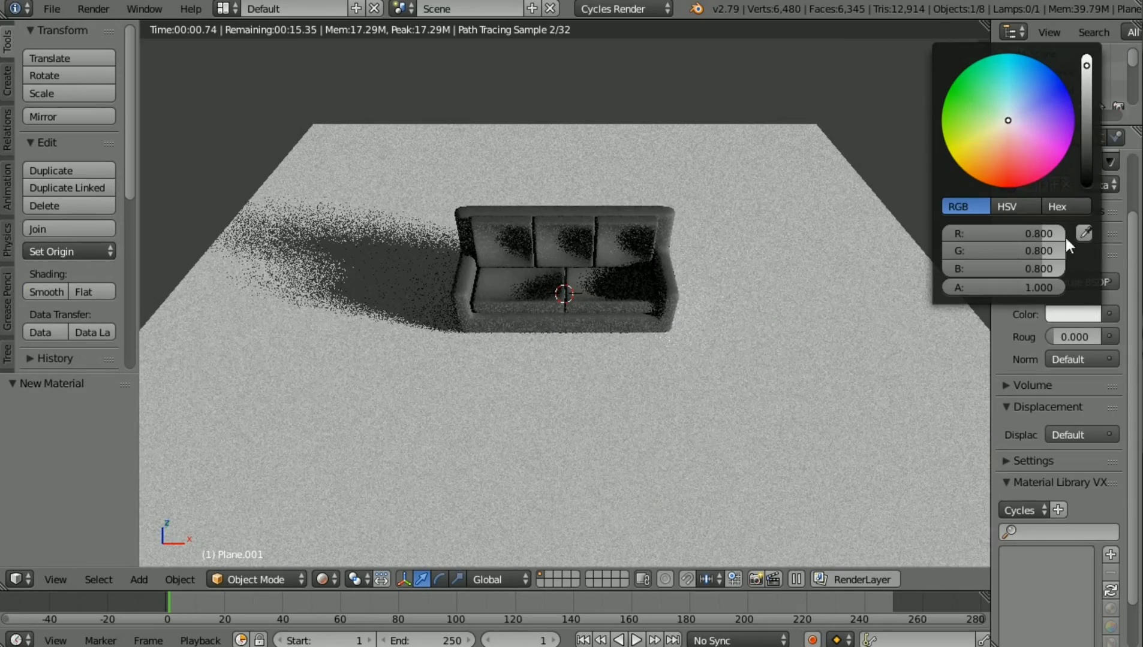
pyautogui.click(988, 144)
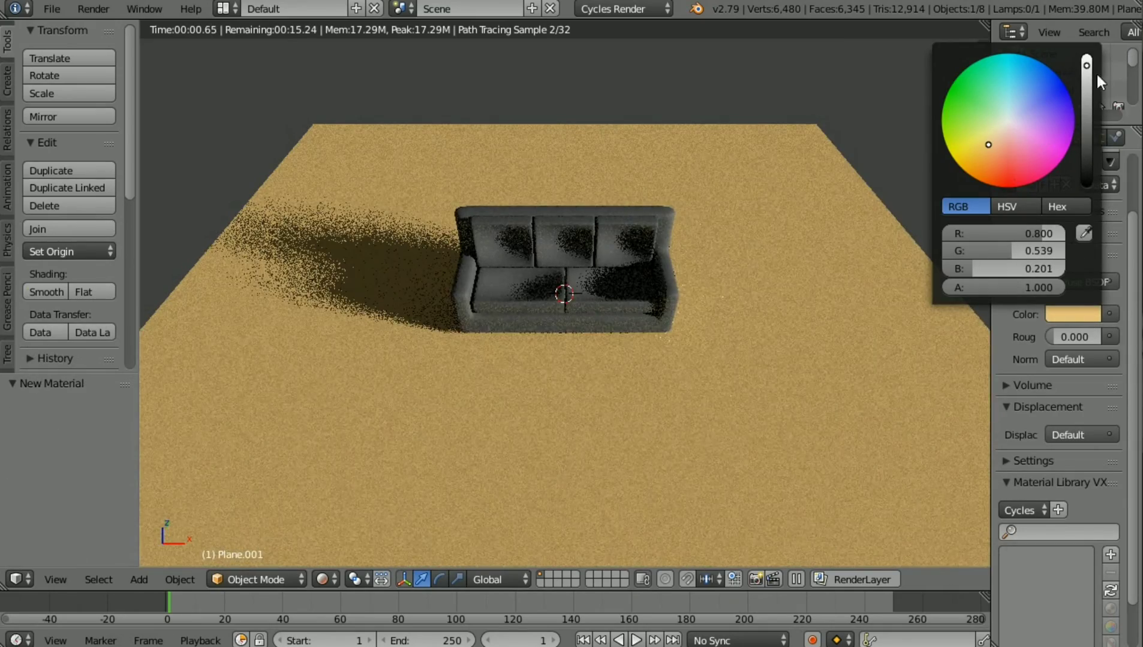
pyautogui.moveTo(1085, 69); pyautogui.dragTo(1086, 125)
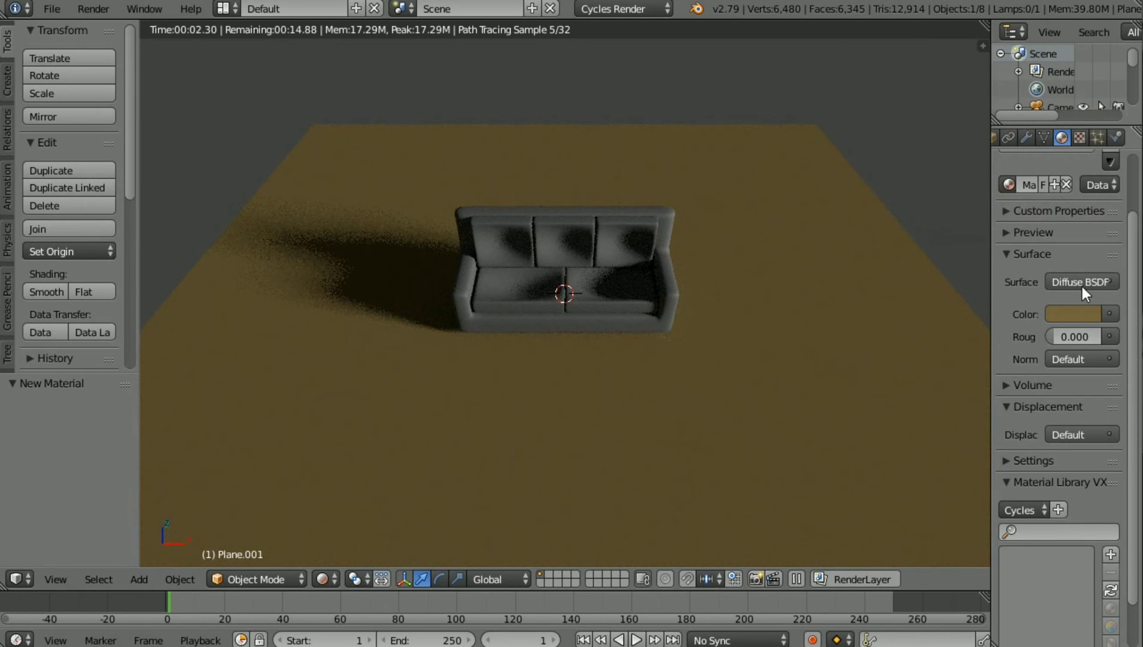
pyautogui.click(1083, 282)
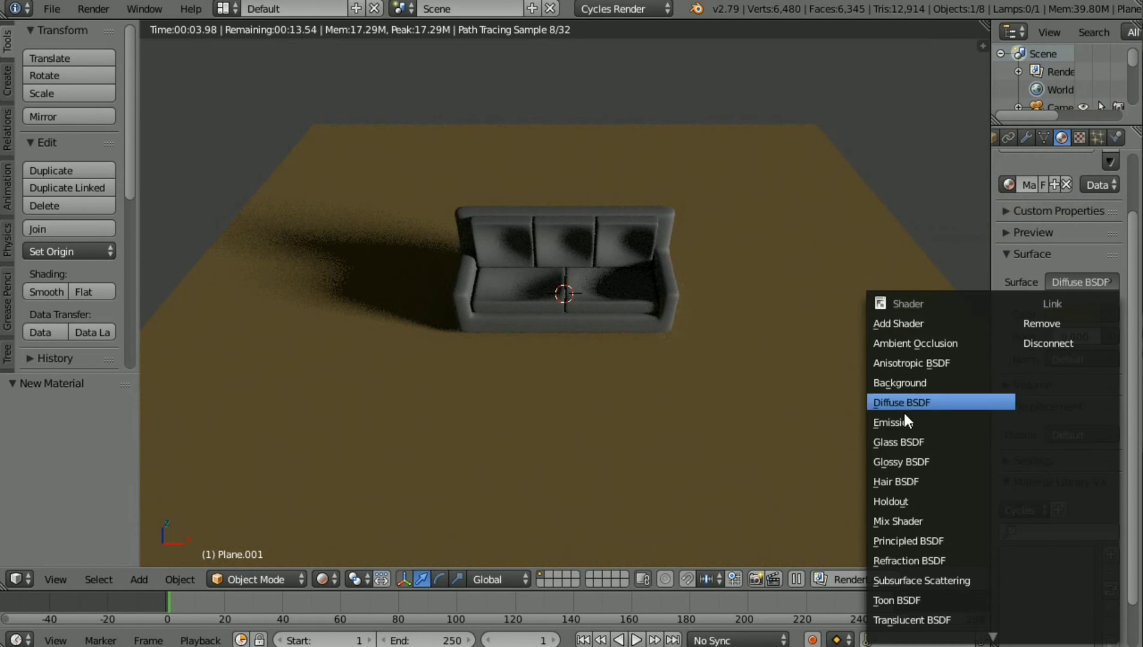
pyautogui.click(904, 455)
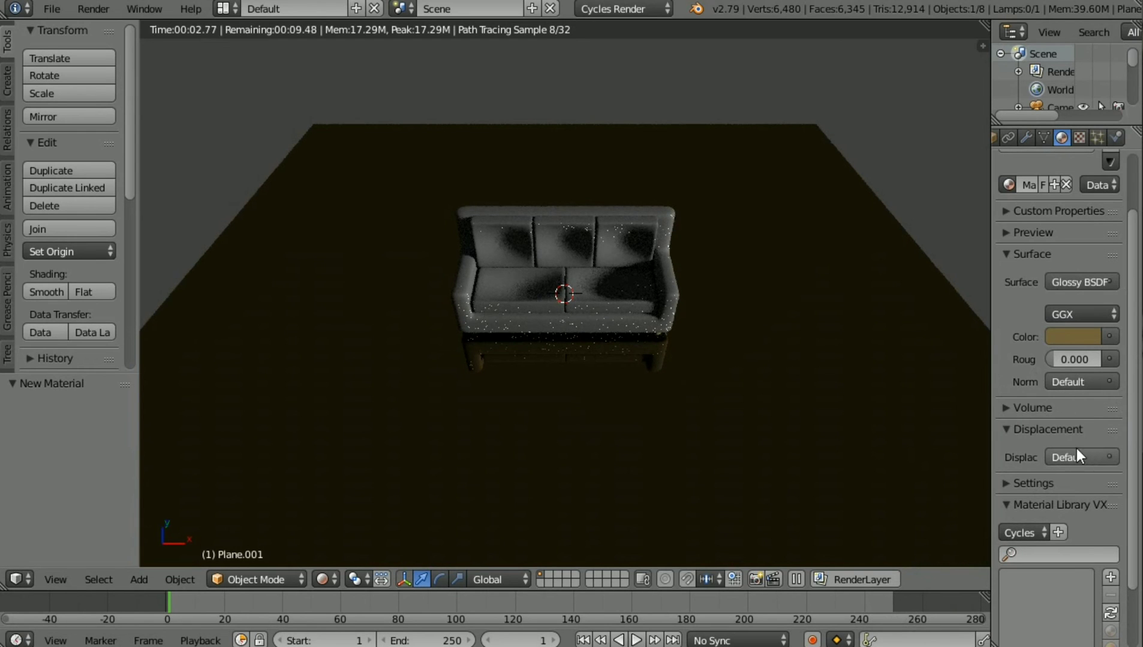
# Step: Make the floor's glossy colour pure white
pyautogui.moveTo(1070, 360); pyautogui.dragTo(1091, 359)
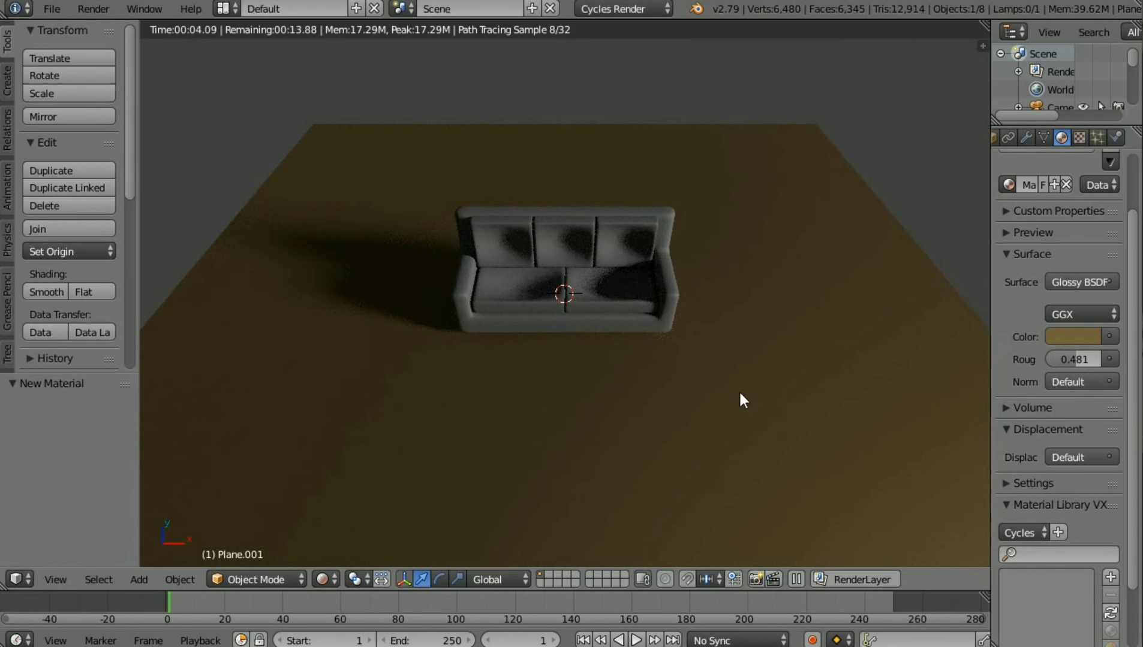
pyautogui.click(1081, 336)
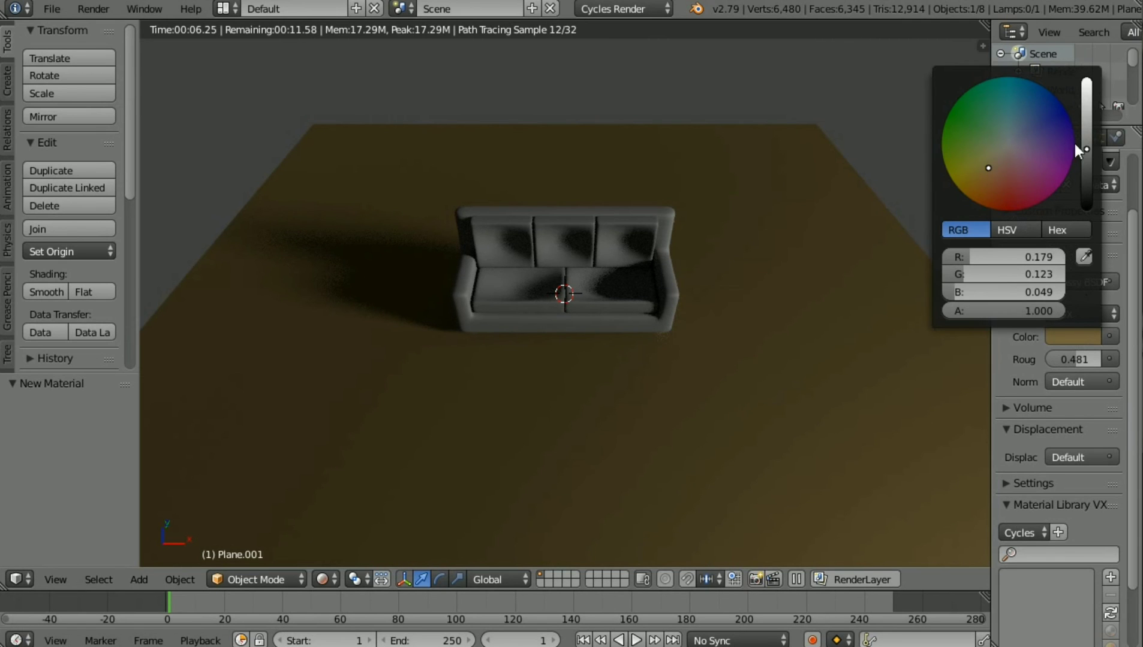
pyautogui.moveTo(1086, 149); pyautogui.dragTo(1049, 130)
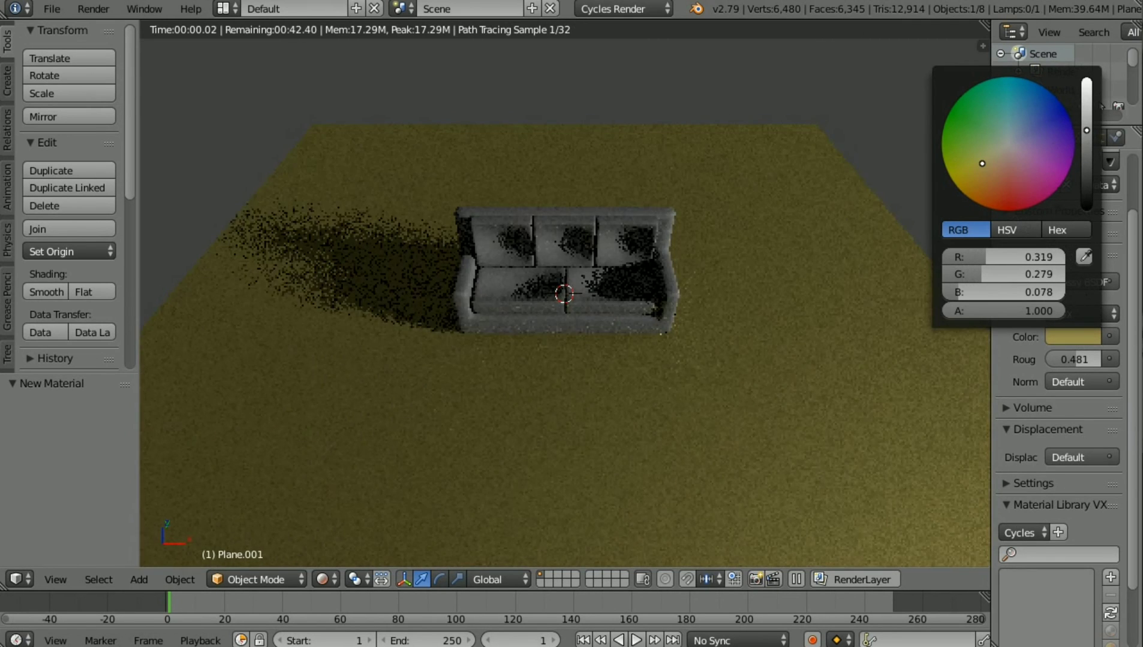
pyautogui.moveTo(974, 162)
pyautogui.mouseDown()
pyautogui.moveTo(985, 182)
pyautogui.moveTo(973, 172)
pyautogui.moveTo(1006, 149)
pyautogui.mouseUp()
pyautogui.moveTo(1089, 123); pyautogui.dragTo(1086, 80)
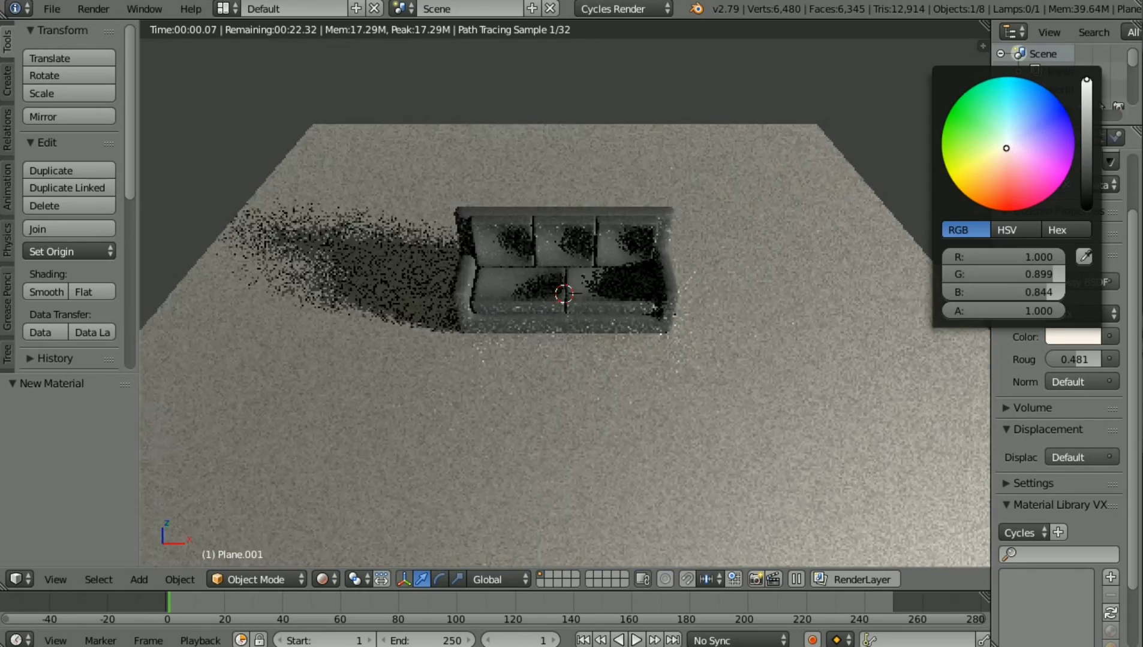
pyautogui.moveTo(1033, 273)
pyautogui.mouseDown()
pyautogui.moveTo(1064, 274)
pyautogui.moveTo(1064, 292)
pyautogui.mouseUp()
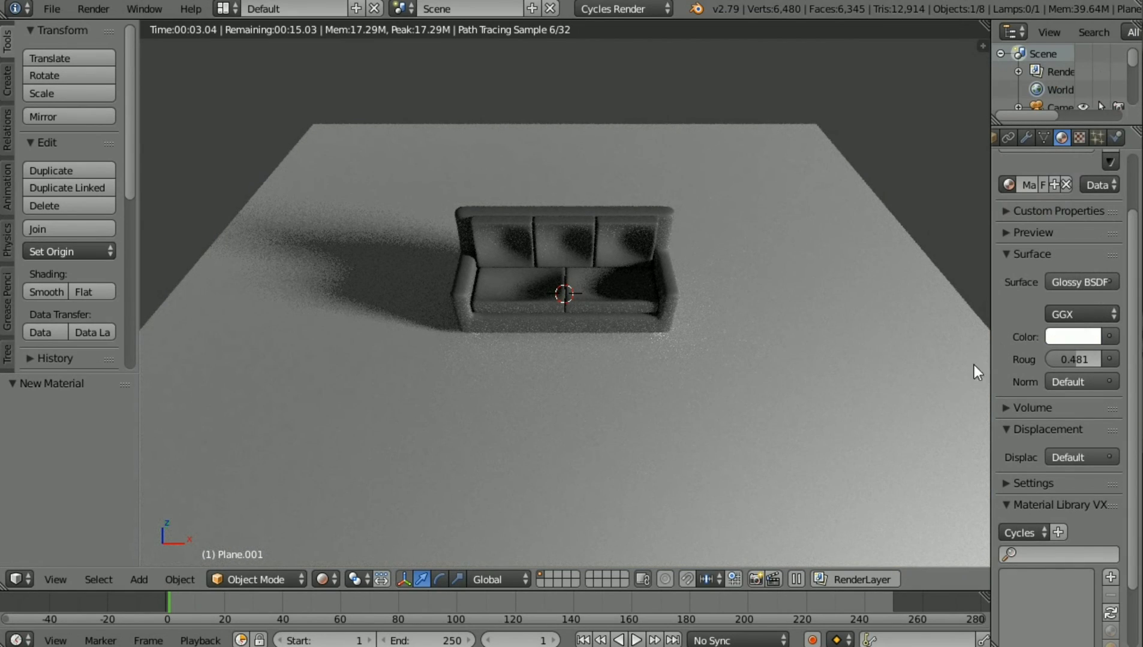
# Step: Set the floor roughness to 0.444 and view the sofa render from a lower front angle
pyautogui.moveTo(1073, 359); pyautogui.dragTo(1054, 359)
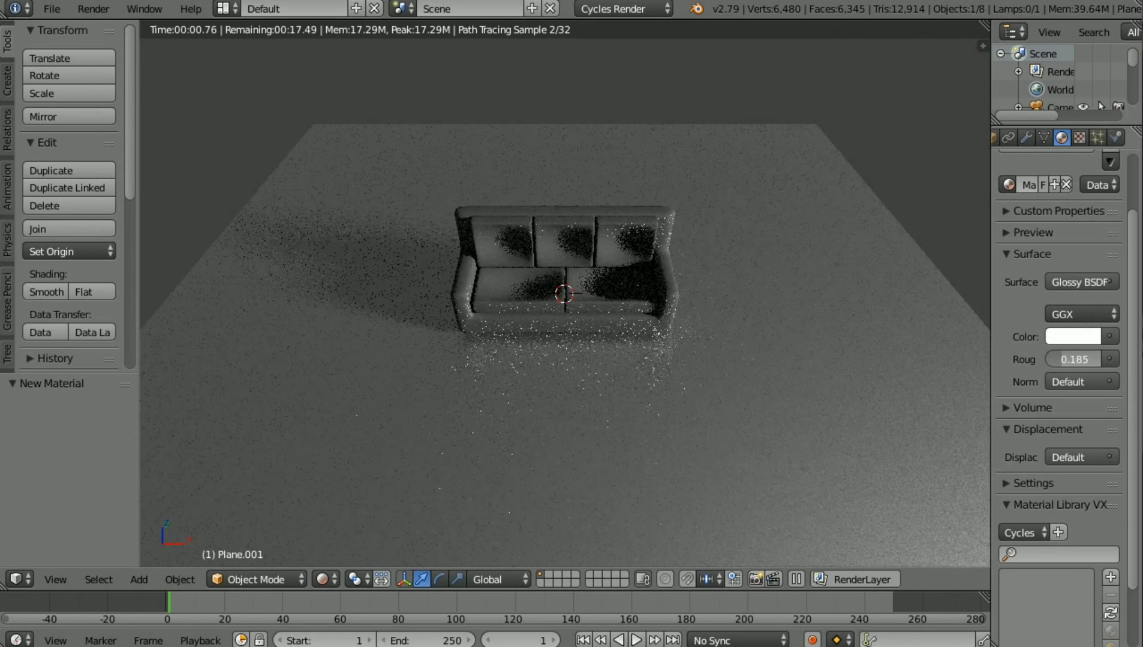
pyautogui.moveTo(1053, 359); pyautogui.dragTo(1073, 359)
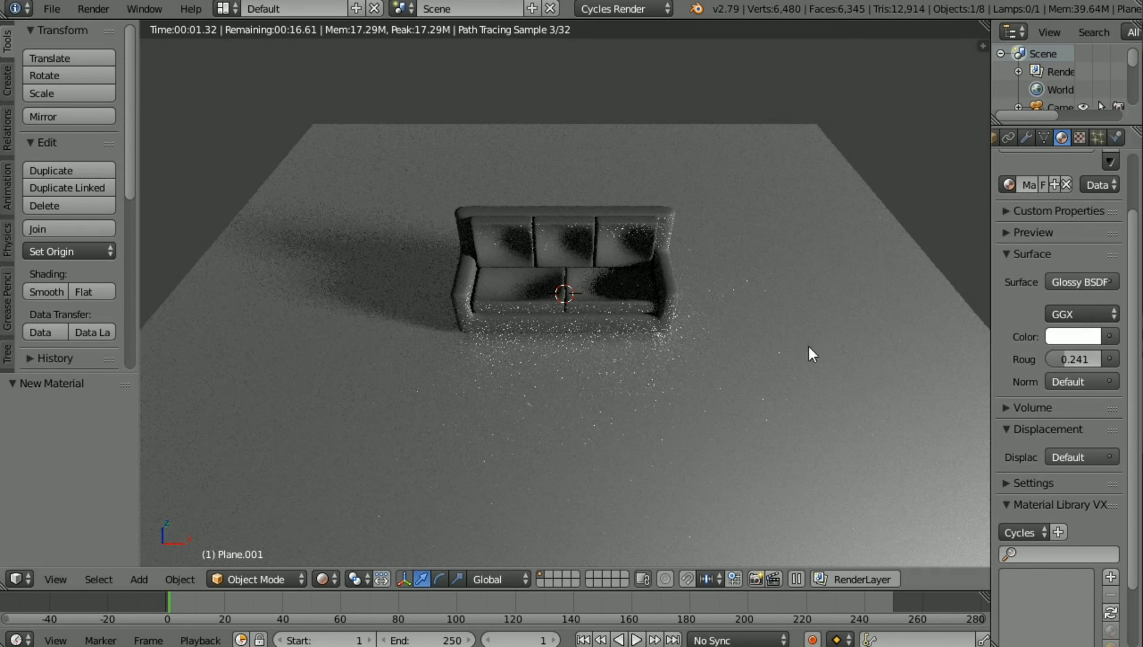
pyautogui.moveTo(1098, 359); pyautogui.dragTo(1134, 359)
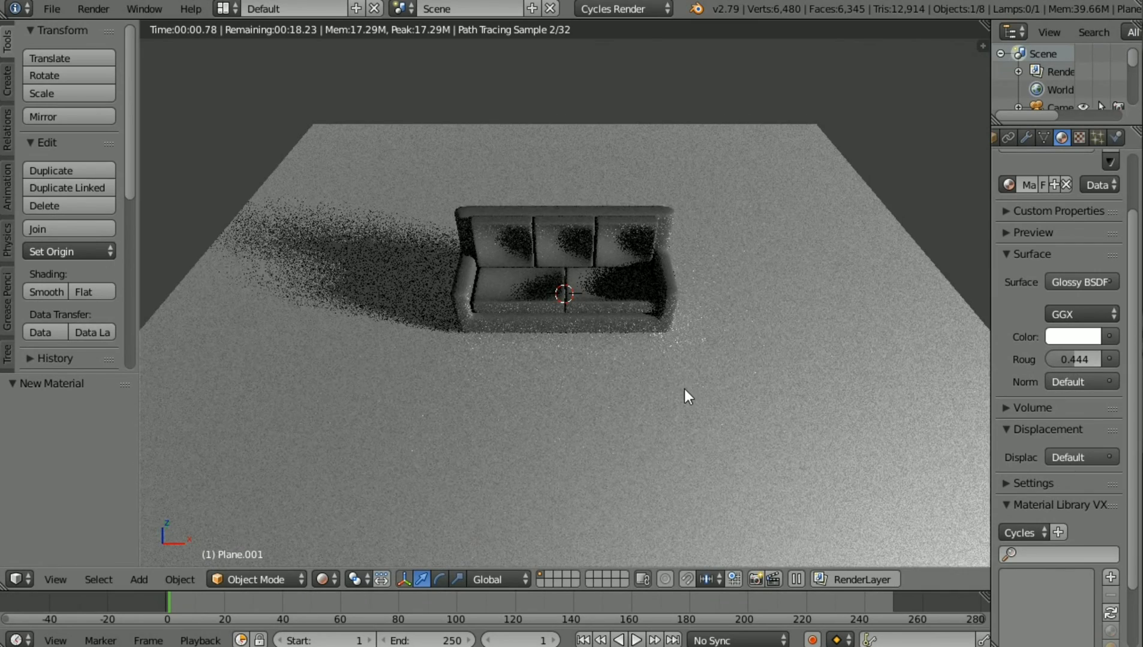
pyautogui.press('KP_8')
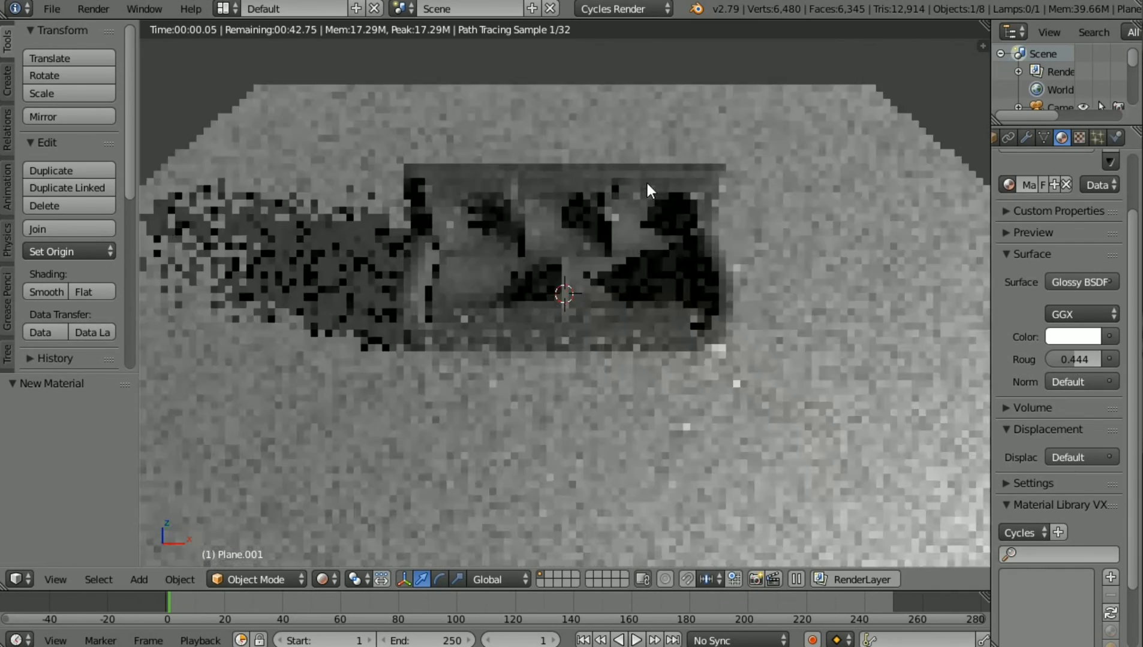
pyautogui.press('KP_4')
pyautogui.scroll(3, 650, 181)
pyautogui.scroll(-2, 649, 181)
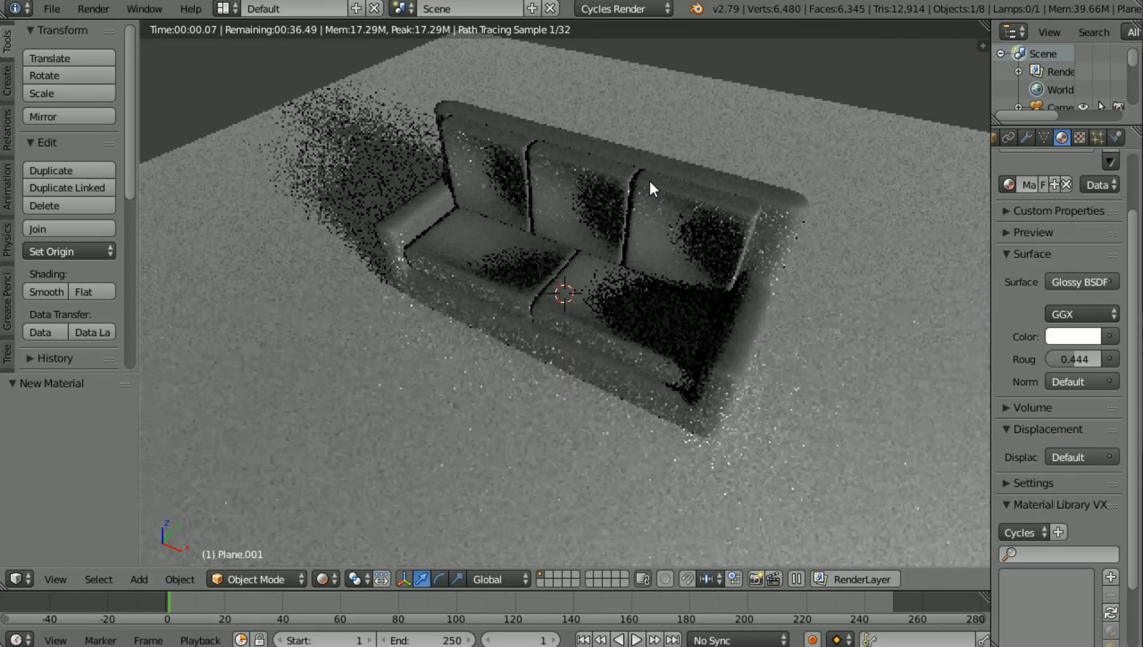
pyautogui.press('KP_2')
pyautogui.press('KP_2')
pyautogui.press('KP_2')
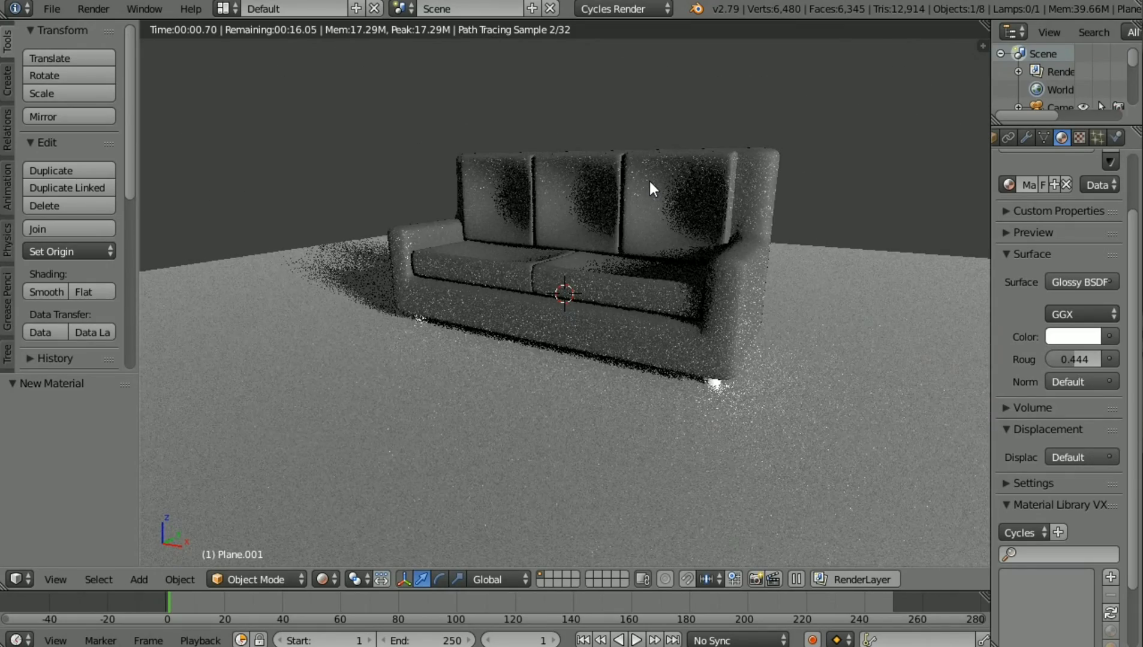
# Step: Switch to solid shading and an orthographic front view of the sofa
pyautogui.rightClick(720, 386)
pyautogui.hotkey('shift', 'z')
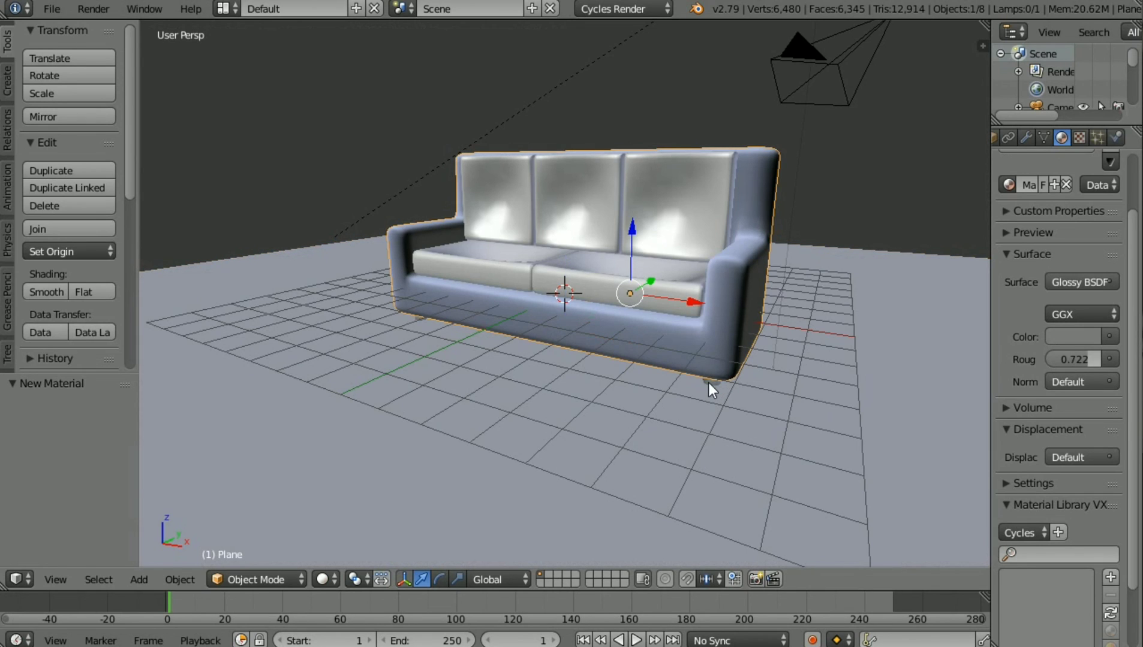
pyautogui.press('KP_2')
pyautogui.press('KP_1')
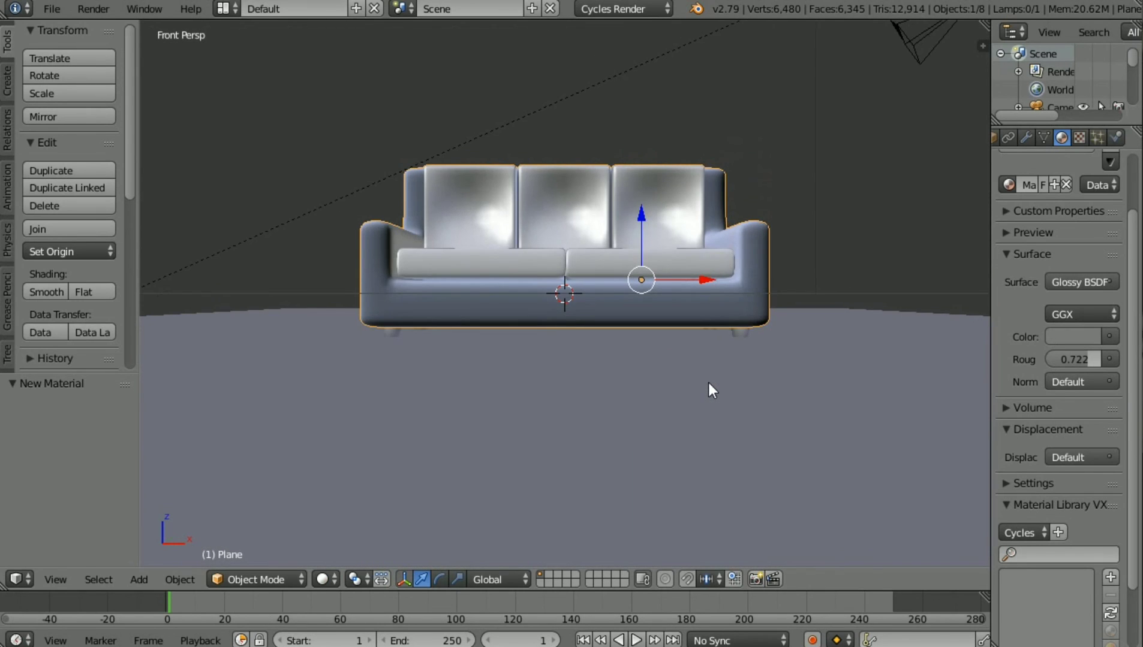
pyautogui.press('KP_5')
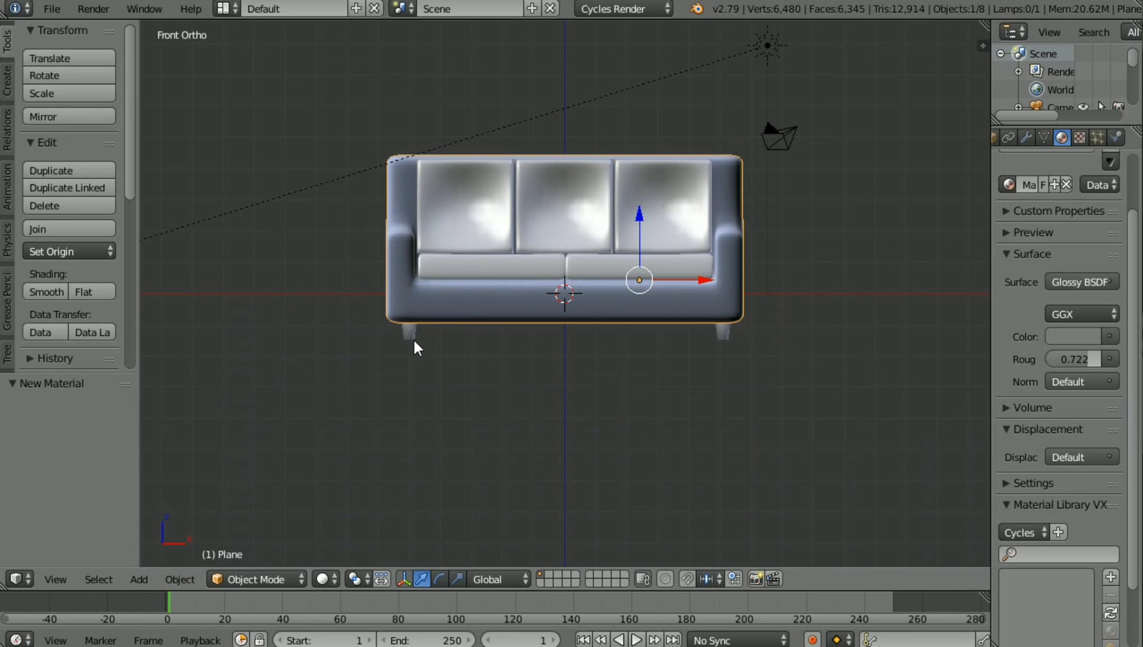
# Step: Select the left and right front legs, then orbit to the side for the back legs
pyautogui.rightClick(406, 328)
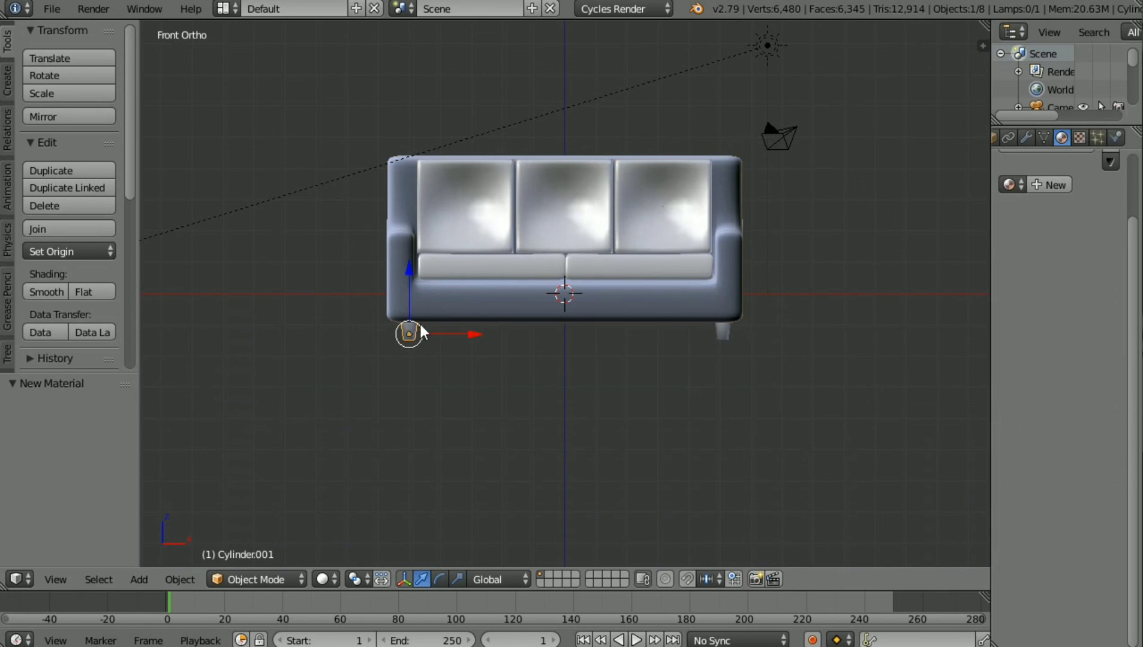
pyautogui.keyDown('shift'); pyautogui.rightClick(721, 329); pyautogui.keyUp('shift')
pyautogui.keyDown('shift'); pyautogui.rightClick(721, 329); pyautogui.keyUp('shift')
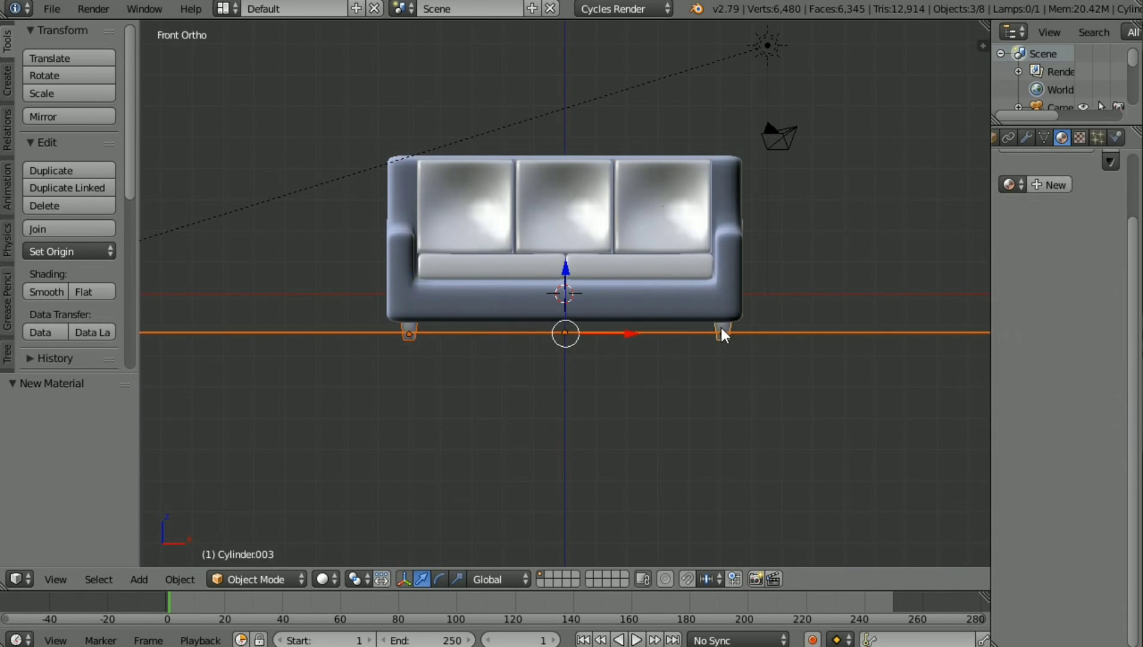
pyautogui.keyDown('shift'); pyautogui.rightClick(784, 333); pyautogui.keyUp('shift')
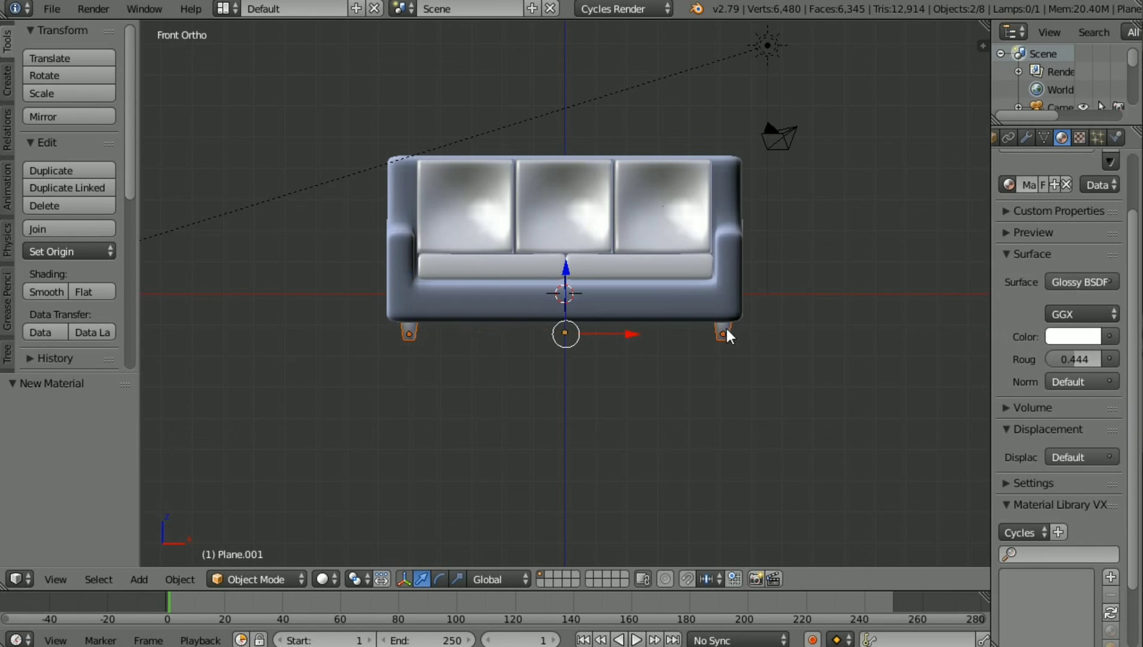
pyautogui.press('KP_6')
pyautogui.press('KP_6')
pyautogui.press('KP_6')
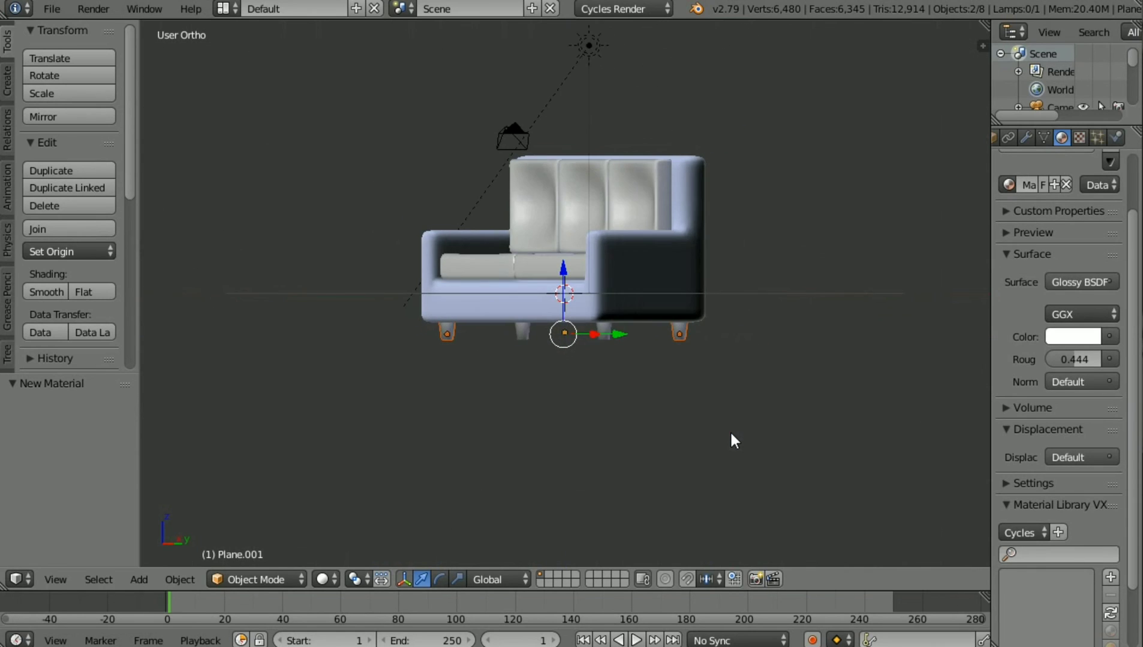
pyautogui.keyDown('shift'); pyautogui.rightClick(605, 325); pyautogui.keyUp('shift')
pyautogui.keyDown('shift'); pyautogui.rightClick(674, 308); pyautogui.keyUp('shift')
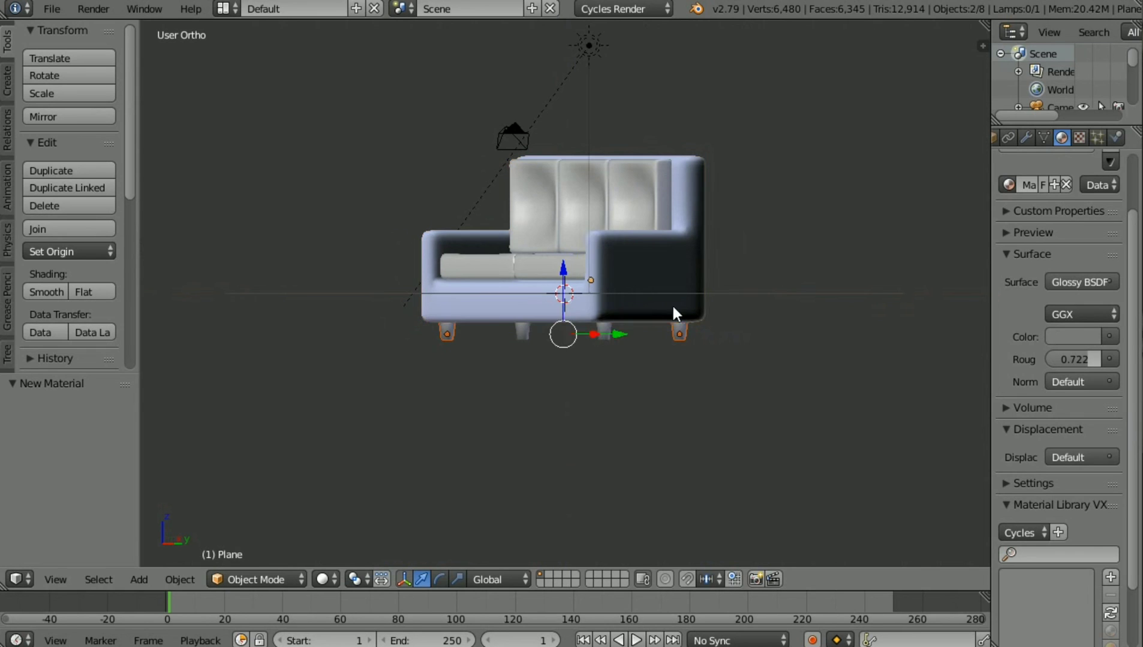
pyautogui.keyDown('shift'); pyautogui.click(608, 329); pyautogui.keyUp('shift')
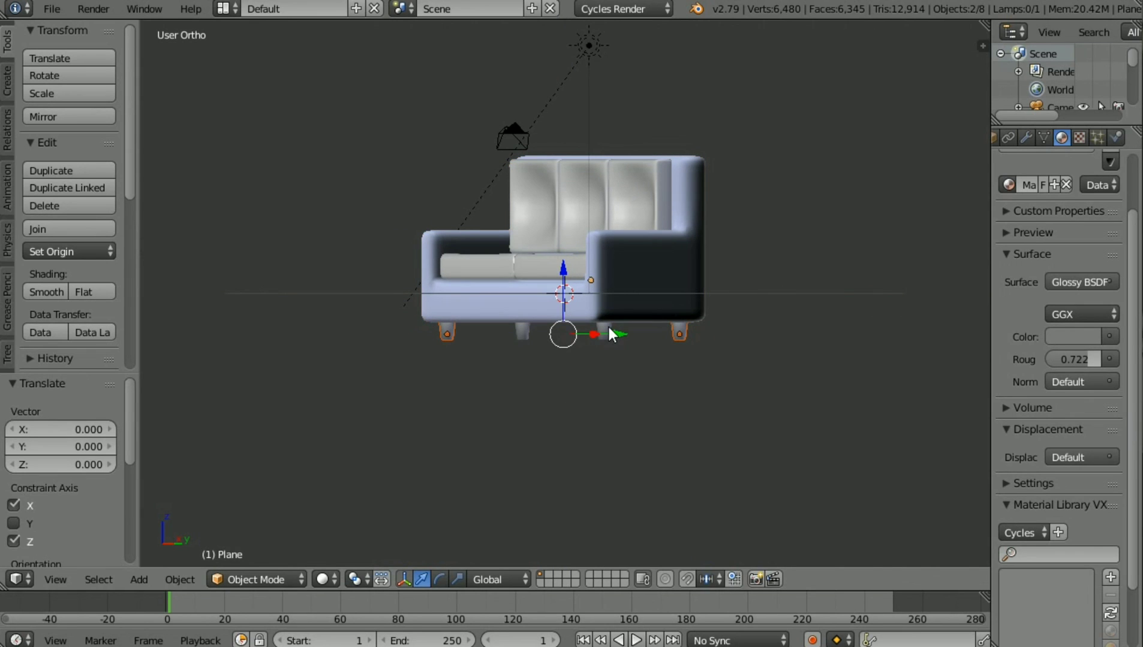
pyautogui.keyDown('shift'); pyautogui.click(605, 329); pyautogui.keyUp('shift')
pyautogui.scroll(1, 607, 331)
pyautogui.scroll(5, 608, 331)
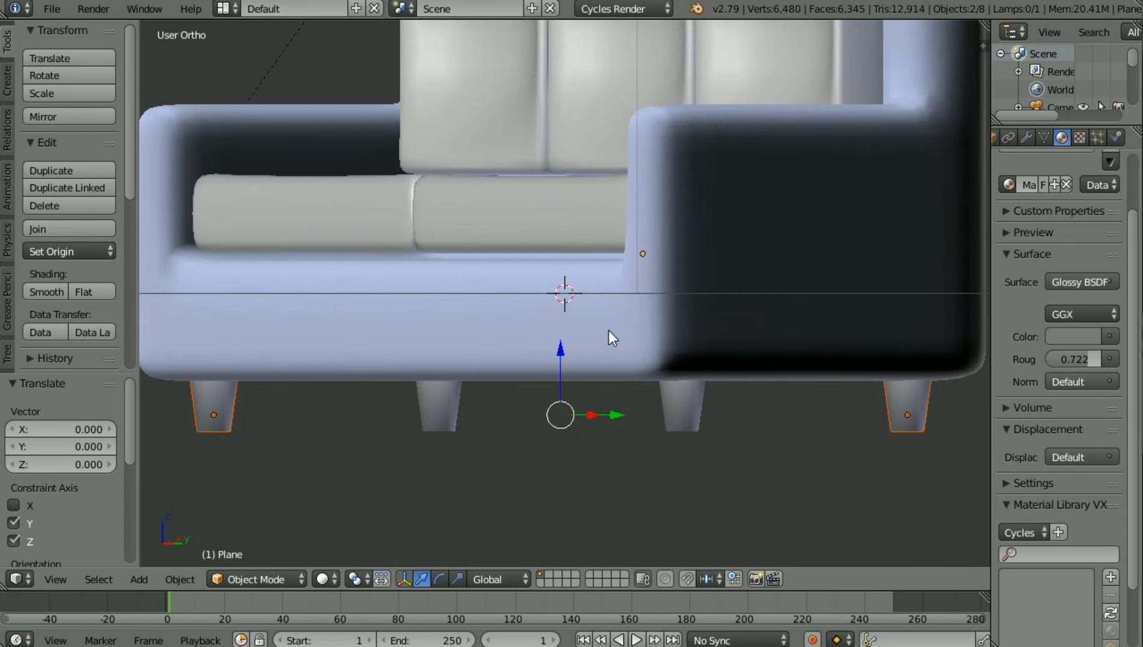
# Step: Add the back legs to the selection, join all four legs, and add a new material
pyautogui.keyDown('shift'); pyautogui.rightClick(585, 410); pyautogui.keyUp('shift')
pyautogui.keyDown('shift'); pyautogui.rightClick(683, 384); pyautogui.keyUp('shift')
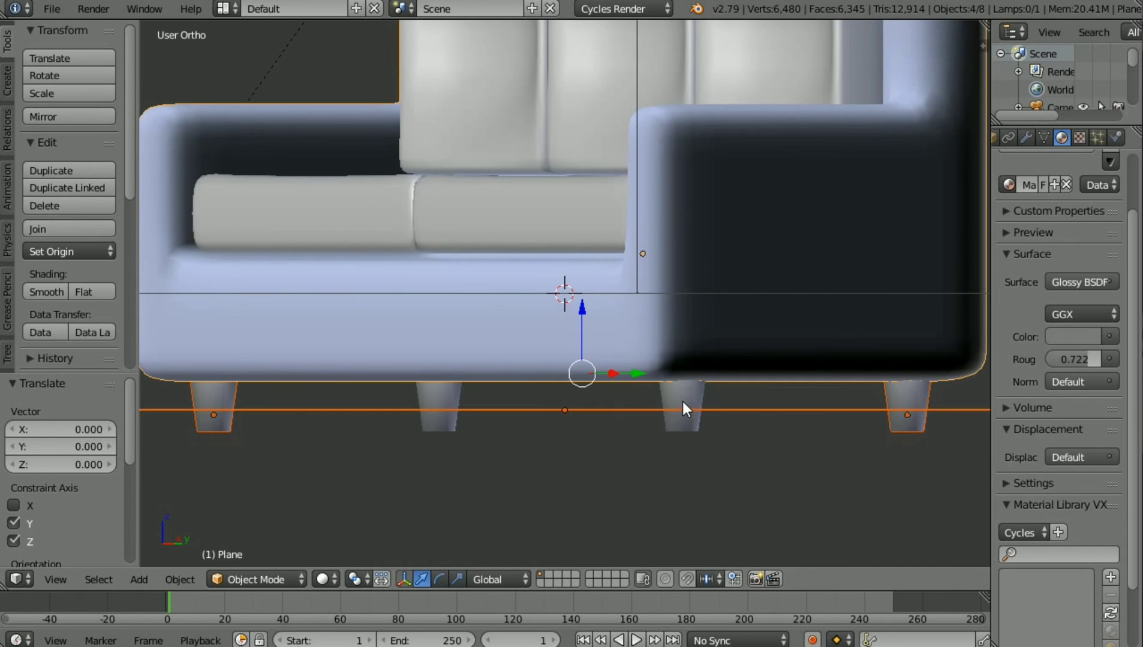
pyautogui.keyDown('shift'); pyautogui.rightClick(506, 330); pyautogui.keyUp('shift')
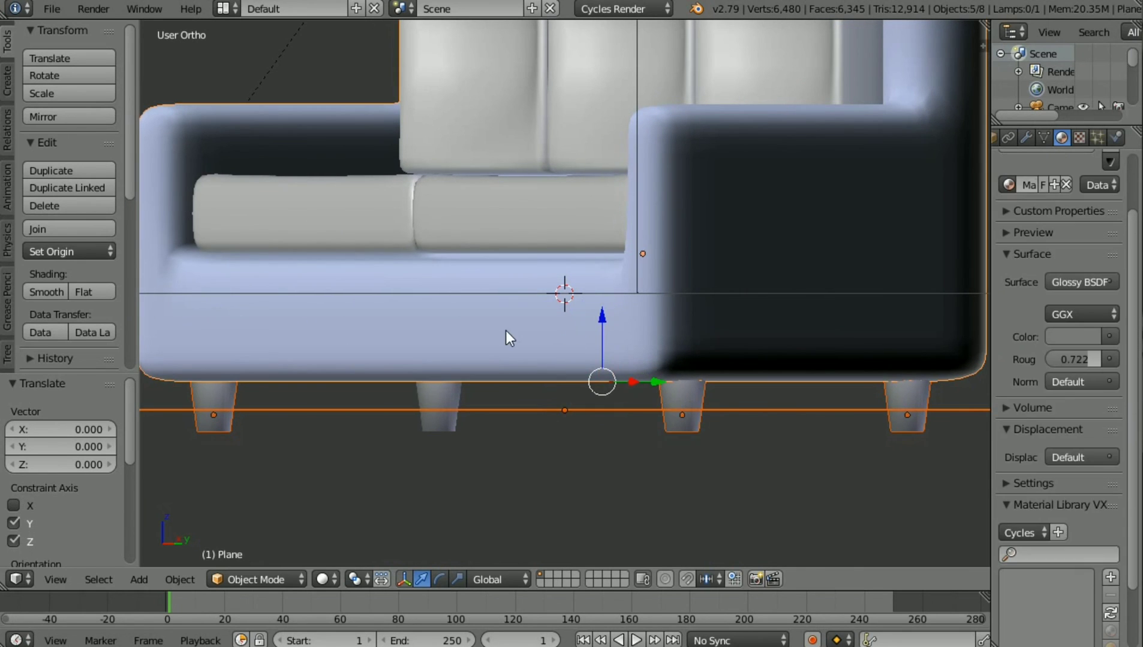
pyautogui.keyDown('shift'); pyautogui.rightClick(577, 348); pyautogui.keyUp('shift')
pyautogui.keyDown('shift'); pyautogui.rightClick(737, 410); pyautogui.keyUp('shift')
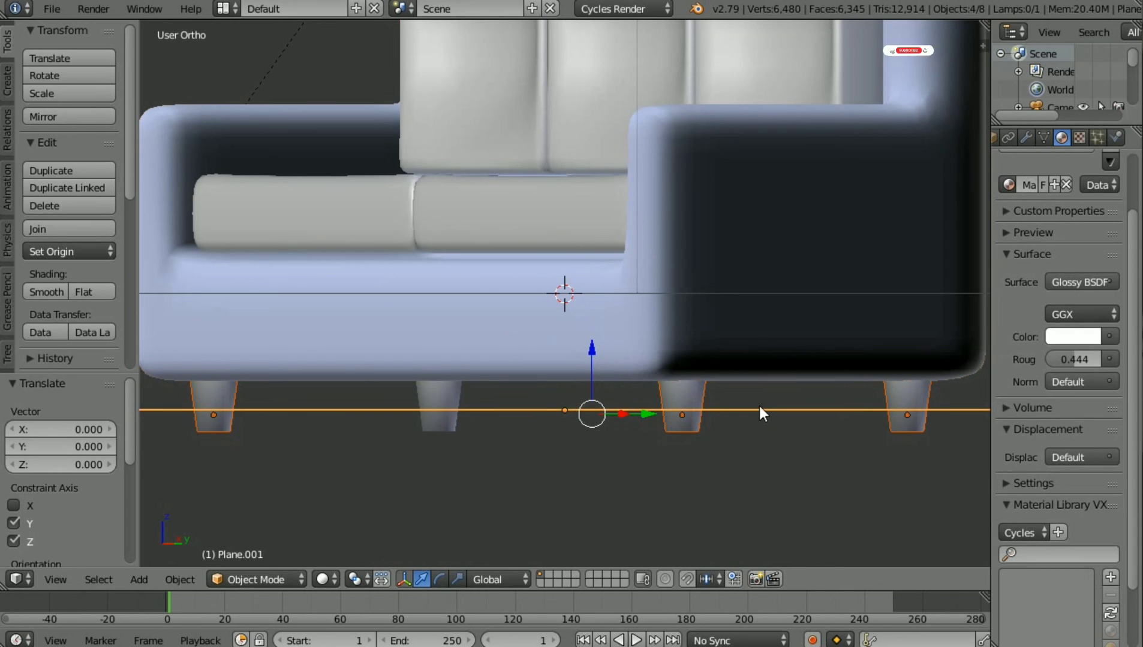
pyautogui.keyDown('shift'); pyautogui.rightClick(759, 410); pyautogui.keyUp('shift')
pyautogui.keyDown('shift'); pyautogui.rightClick(441, 405); pyautogui.keyUp('shift')
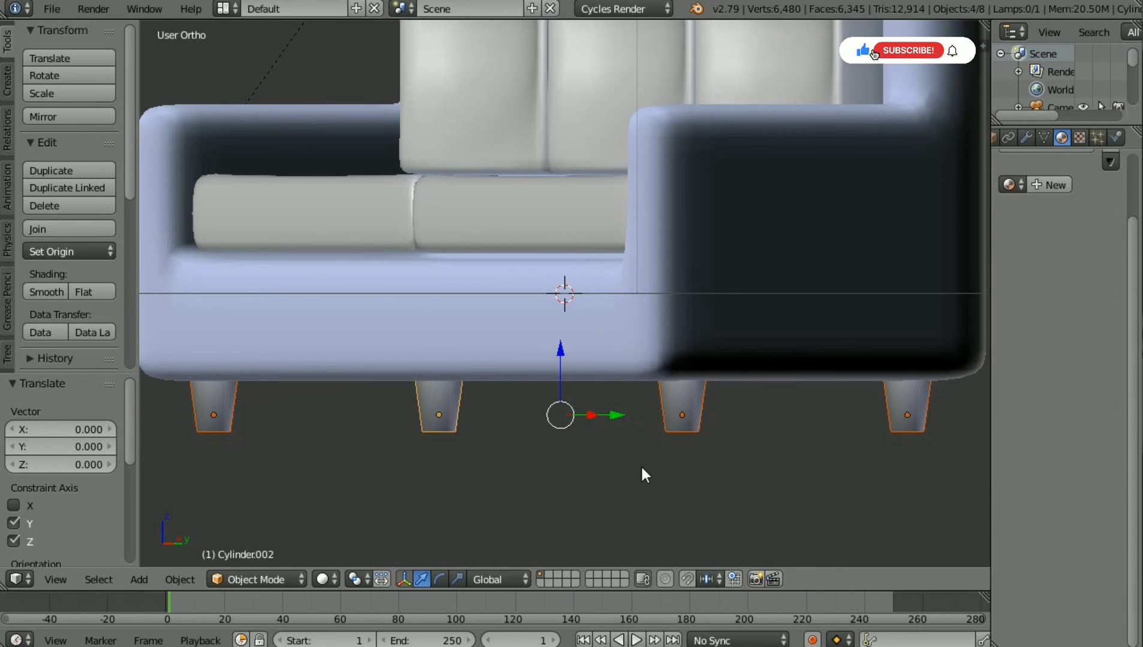
pyautogui.scroll(-1, 640, 464)
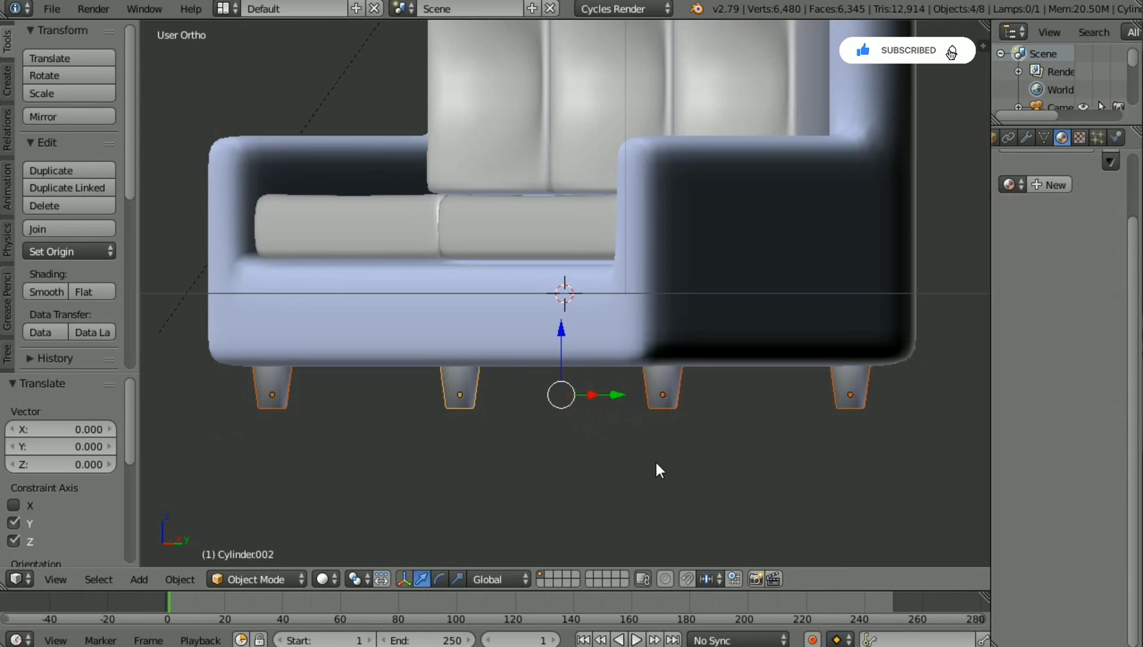
pyautogui.hotkey('ctrl', 'j')
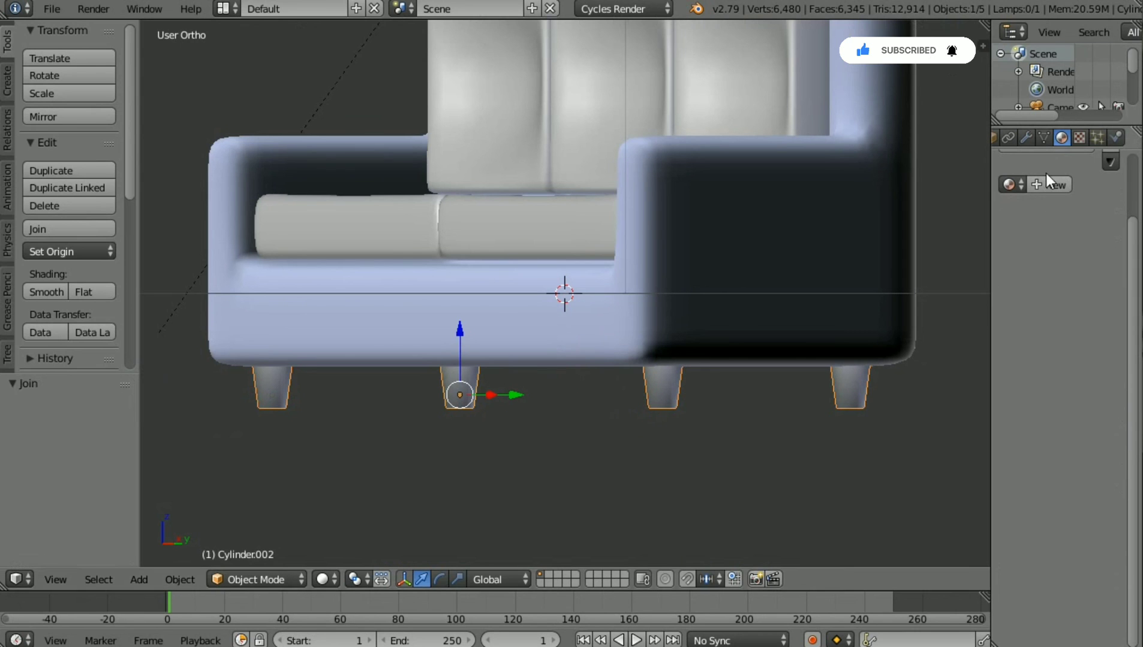
pyautogui.click(1047, 184)
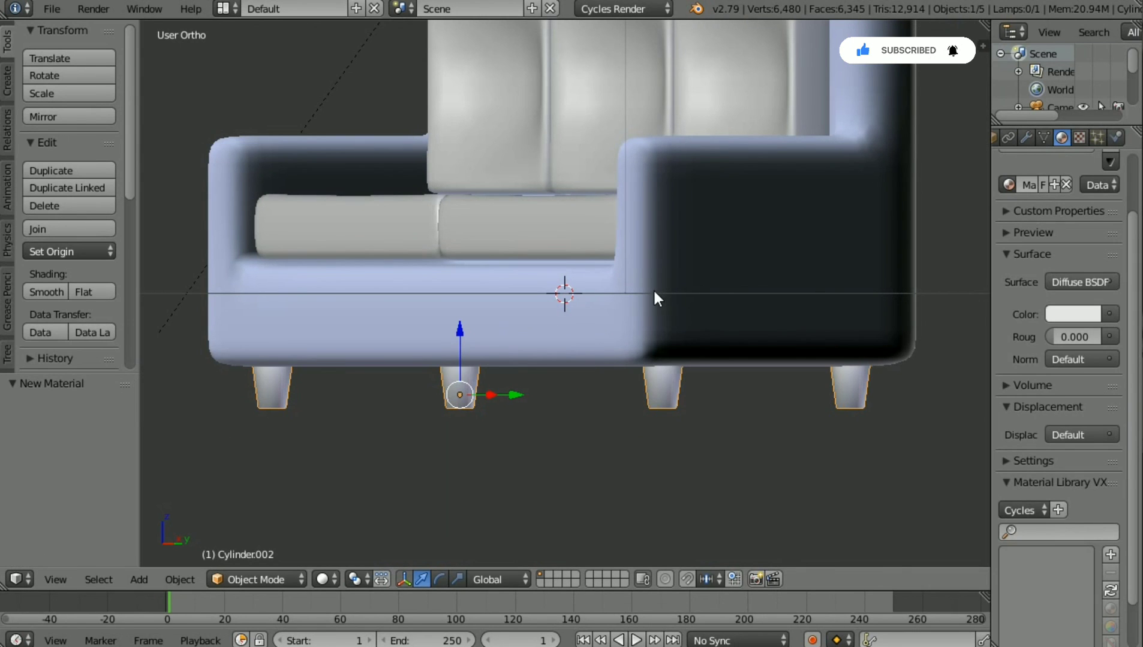
# Step: Preview in Cycles and set the legs' Diffuse colour to dark brown (RGB 0.084, 0.033, 0.001)
pyautogui.hotkey('shift', 'z')
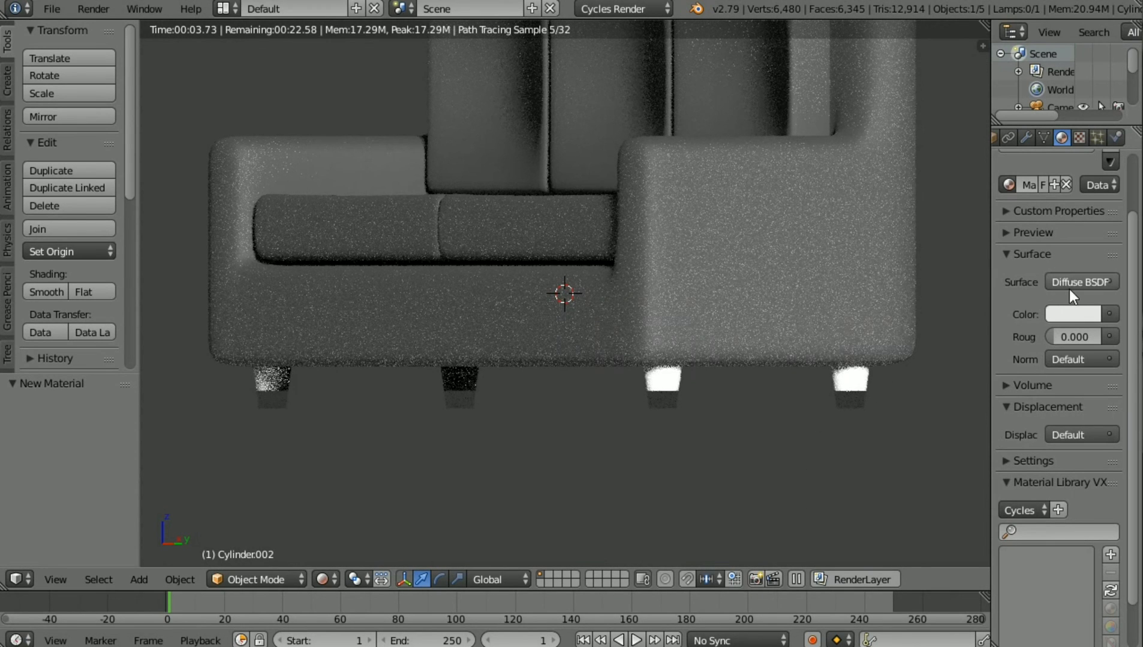
pyautogui.click(1073, 310)
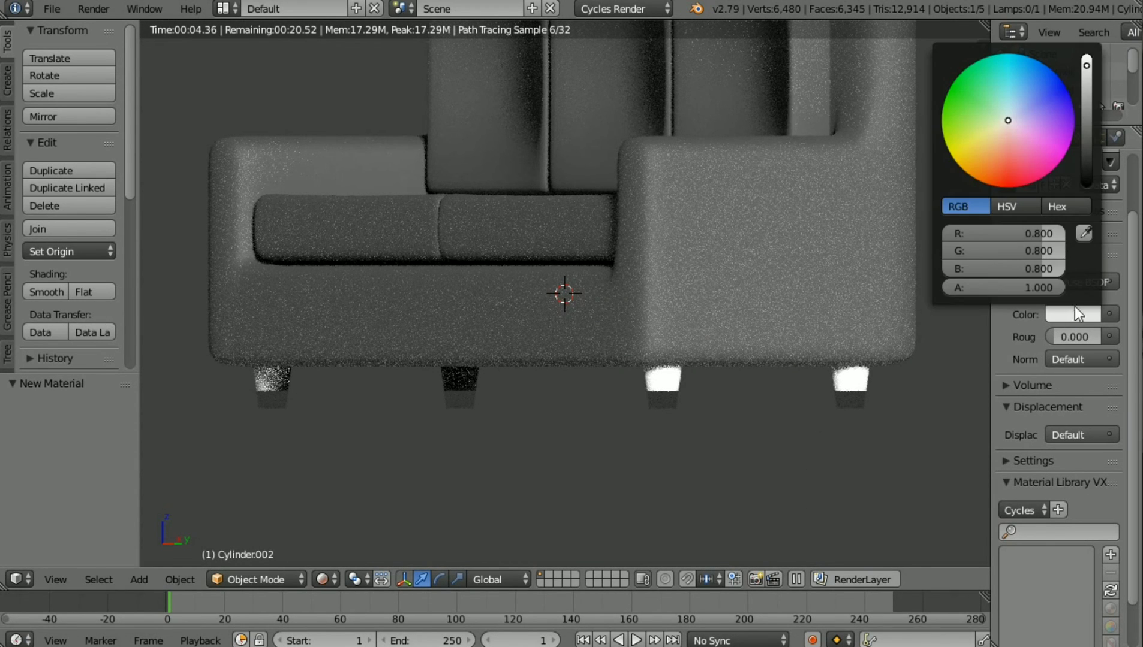
pyautogui.click(1086, 133)
pyautogui.moveTo(1013, 117)
pyautogui.mouseDown()
pyautogui.moveTo(976, 145)
pyautogui.moveTo(997, 162)
pyautogui.moveTo(970, 171)
pyautogui.mouseUp()
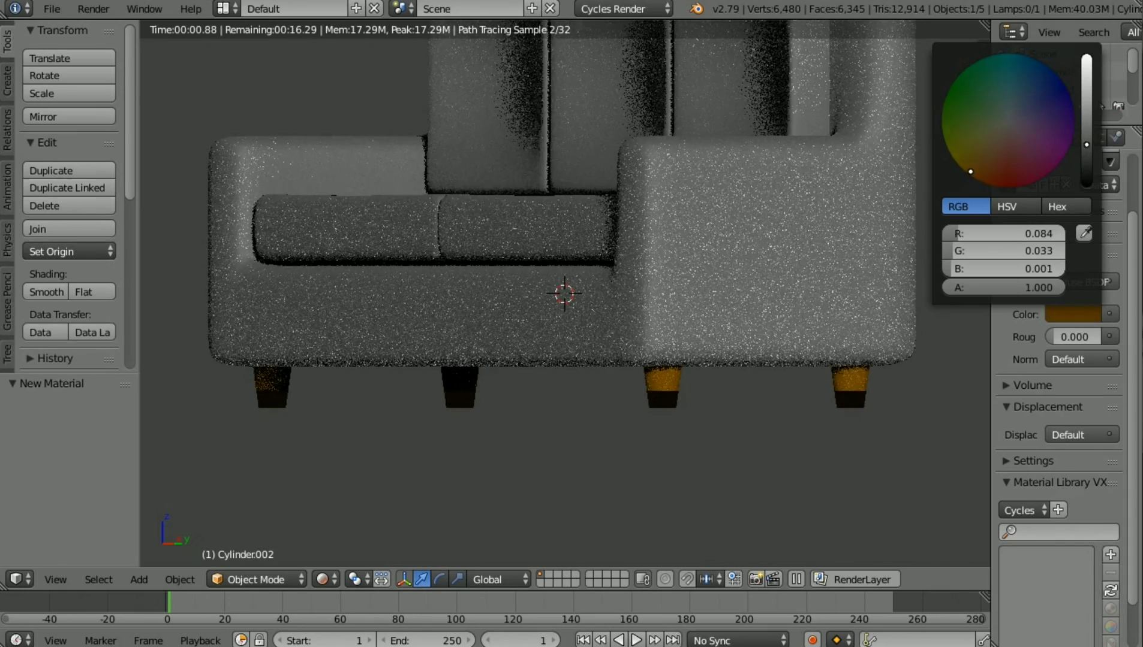
pyautogui.moveTo(1086, 145); pyautogui.dragTo(1085, 158)
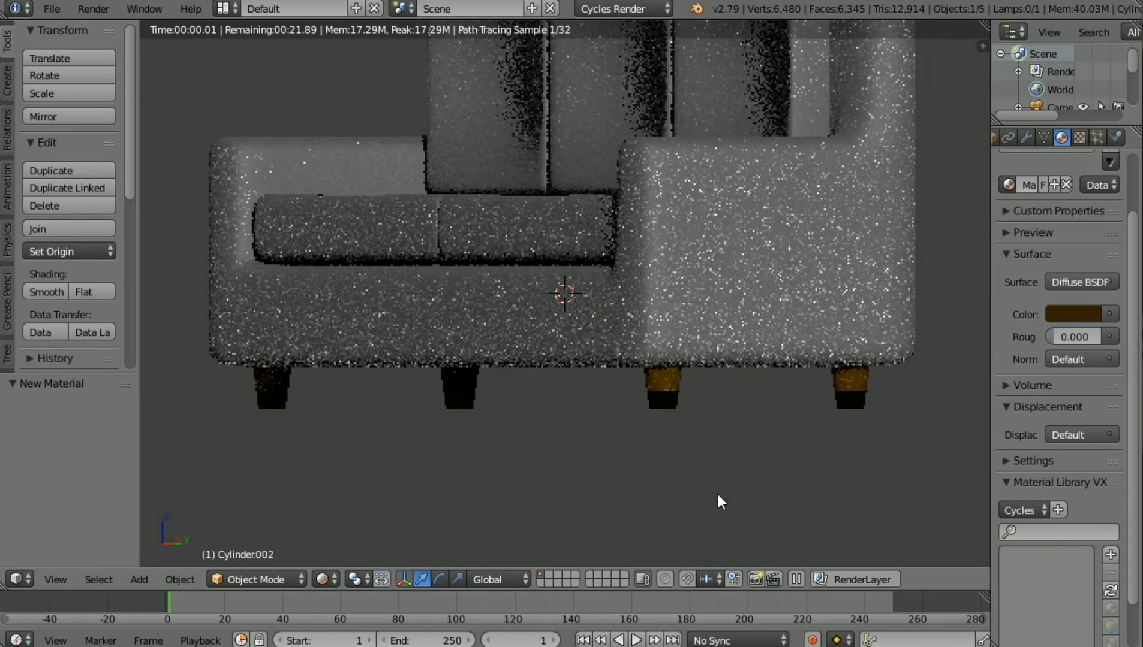
pyautogui.scroll(-1, 764, 420)
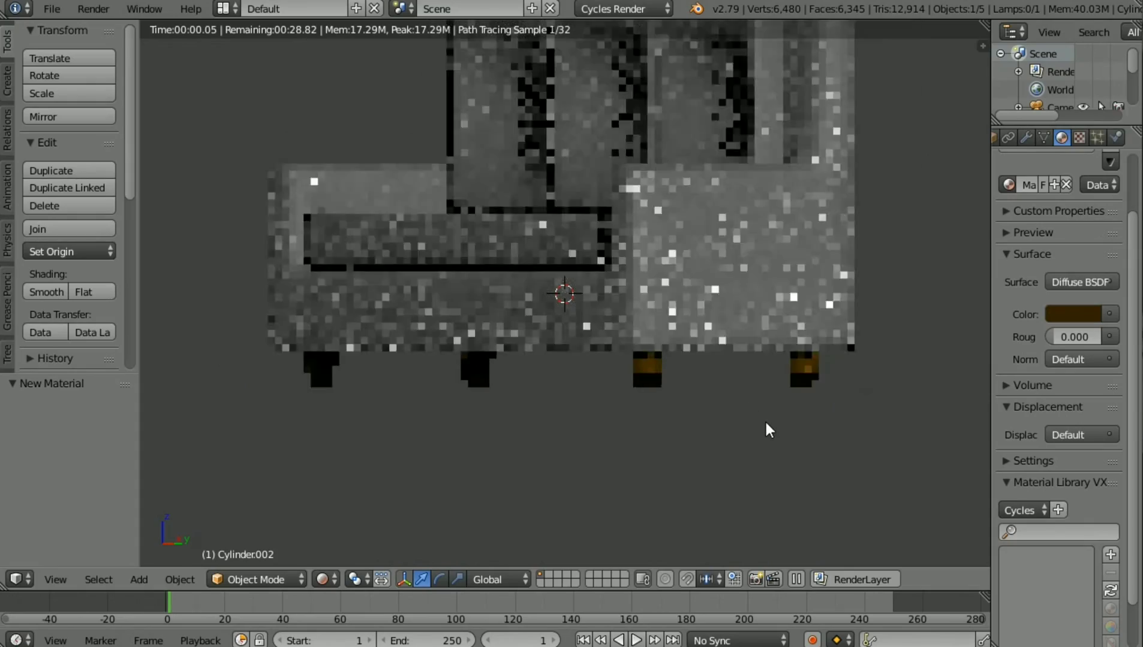
pyautogui.scroll(-1, 764, 419)
pyautogui.press('KP_5')
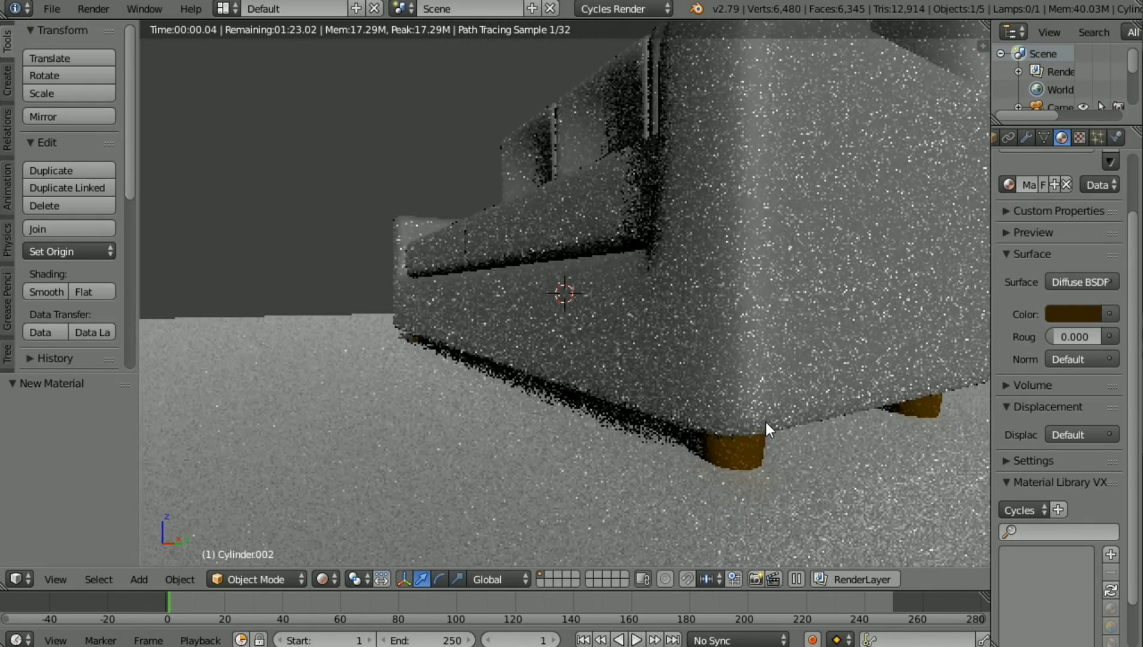
pyautogui.scroll(2, 764, 420)
pyautogui.scroll(2, 765, 420)
pyautogui.scroll(-3, 764, 424)
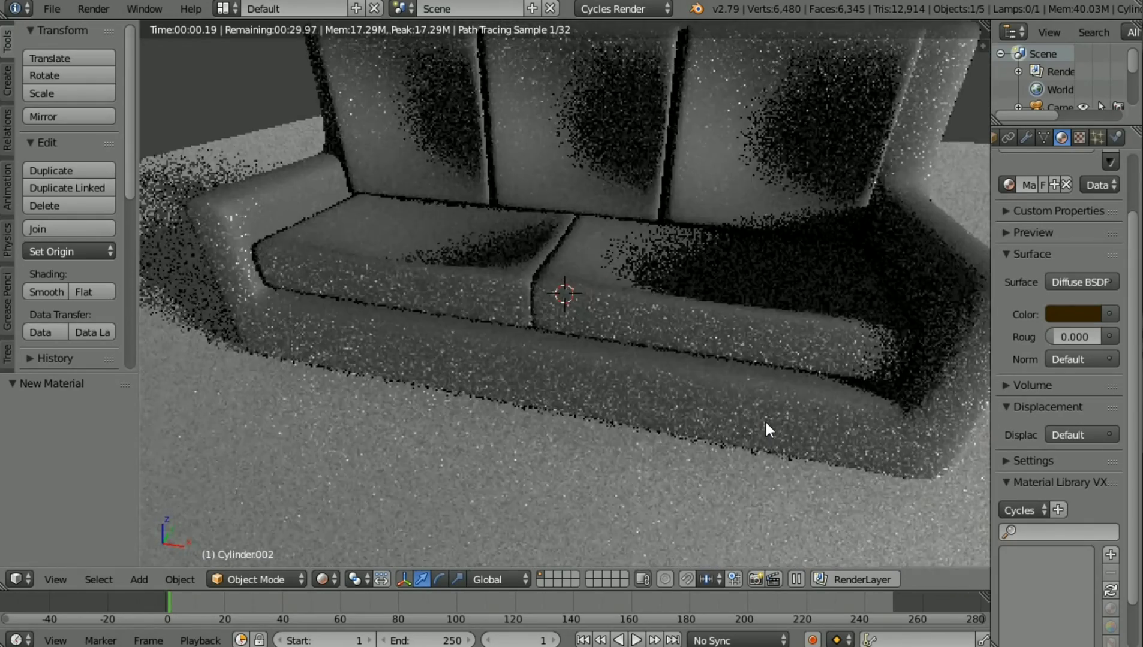
pyautogui.scroll(-3, 766, 420)
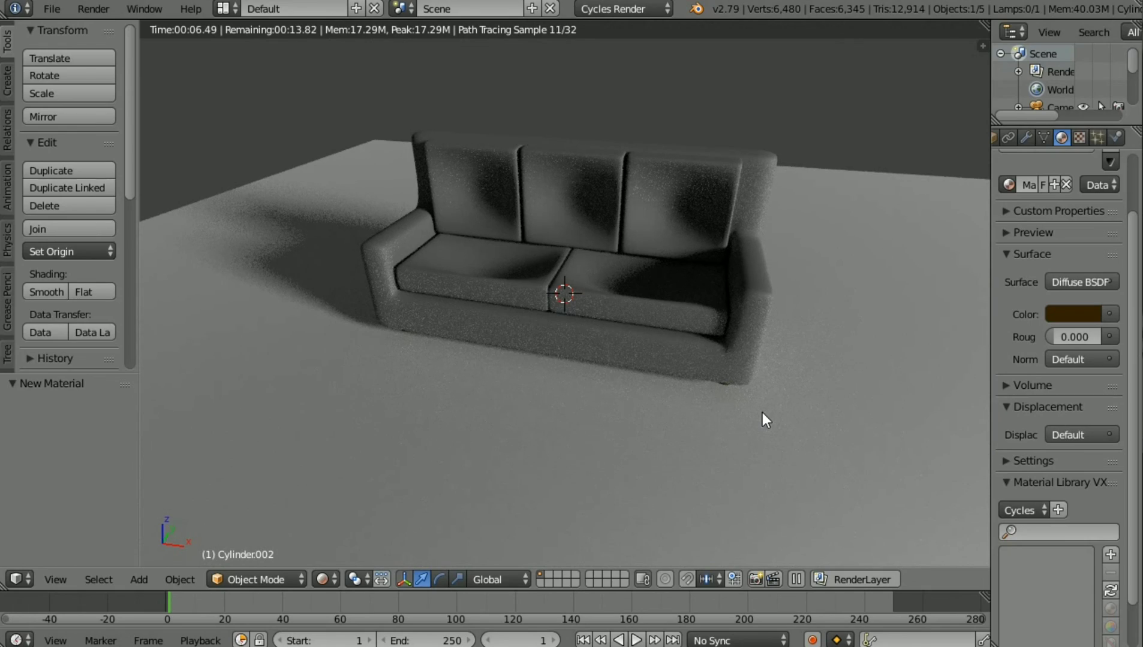
pyautogui.press('KP_8')
pyautogui.press('KP_8')
pyautogui.press('KP_8')
pyautogui.press('KP_8')
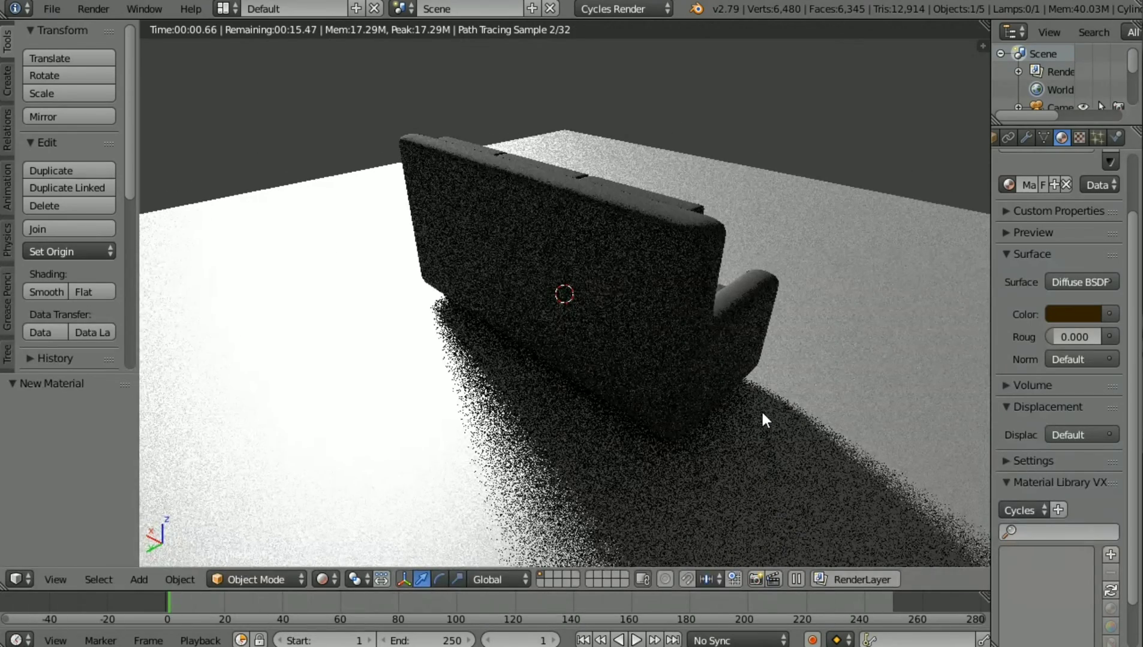
pyautogui.press('KP_4')
pyautogui.press('KP_4')
pyautogui.press('KP_4')
pyautogui.press('KP_4')
pyautogui.press('KP_4')
pyautogui.press('KP_4')
pyautogui.press('KP_4')
pyautogui.press('KP_4')
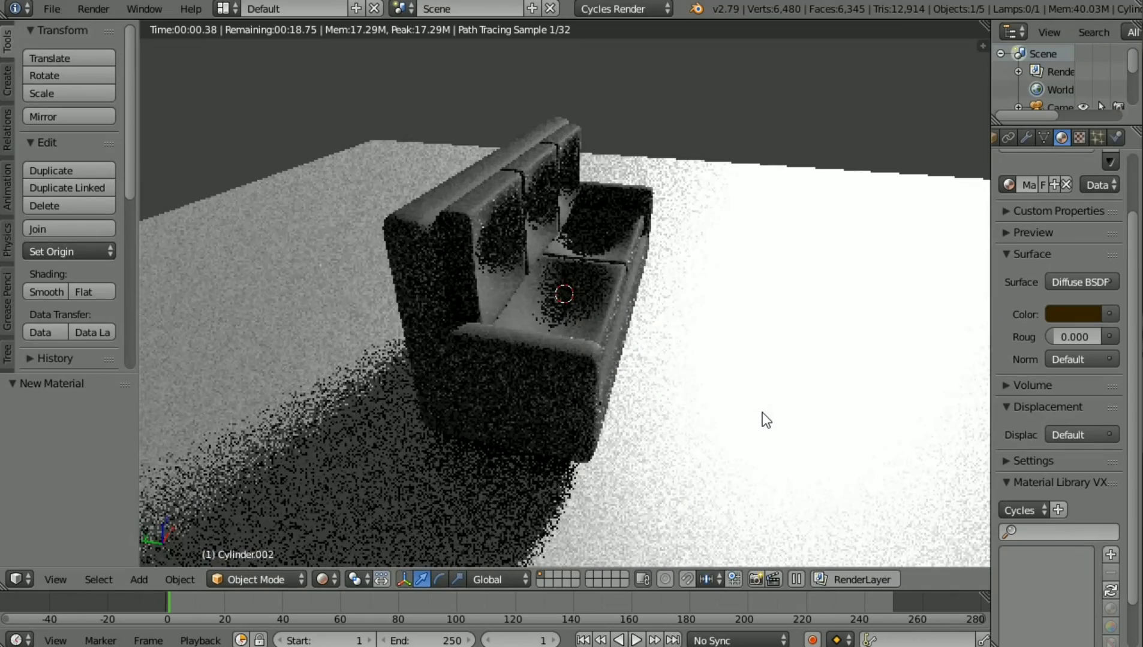
pyautogui.press('KP_4')
pyautogui.press('KP_4')
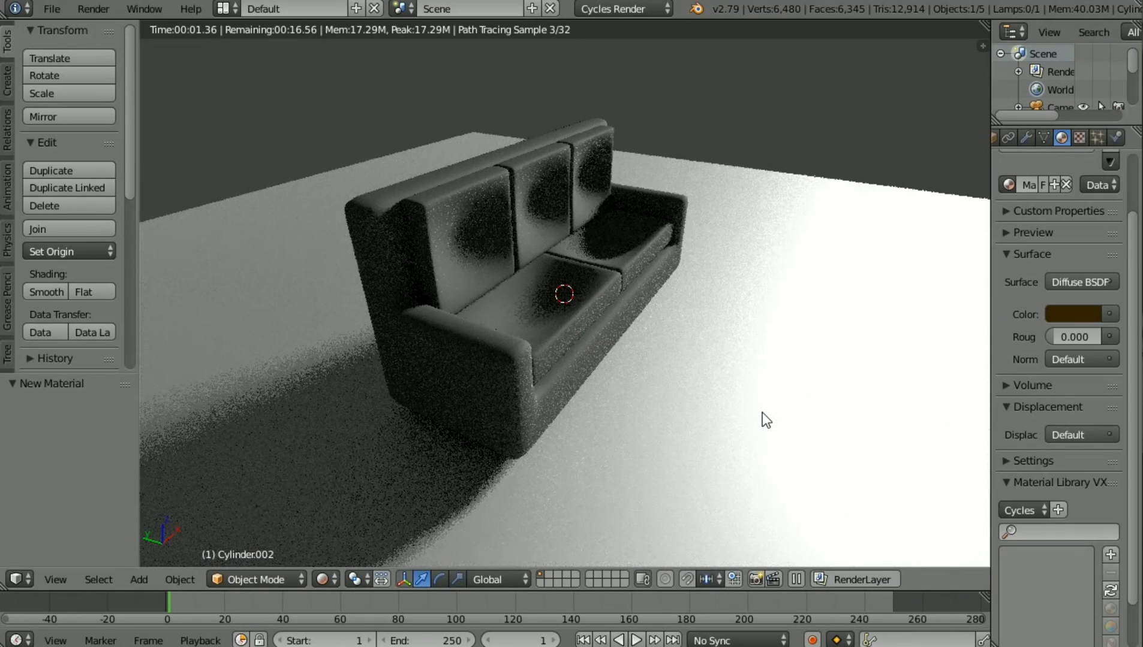